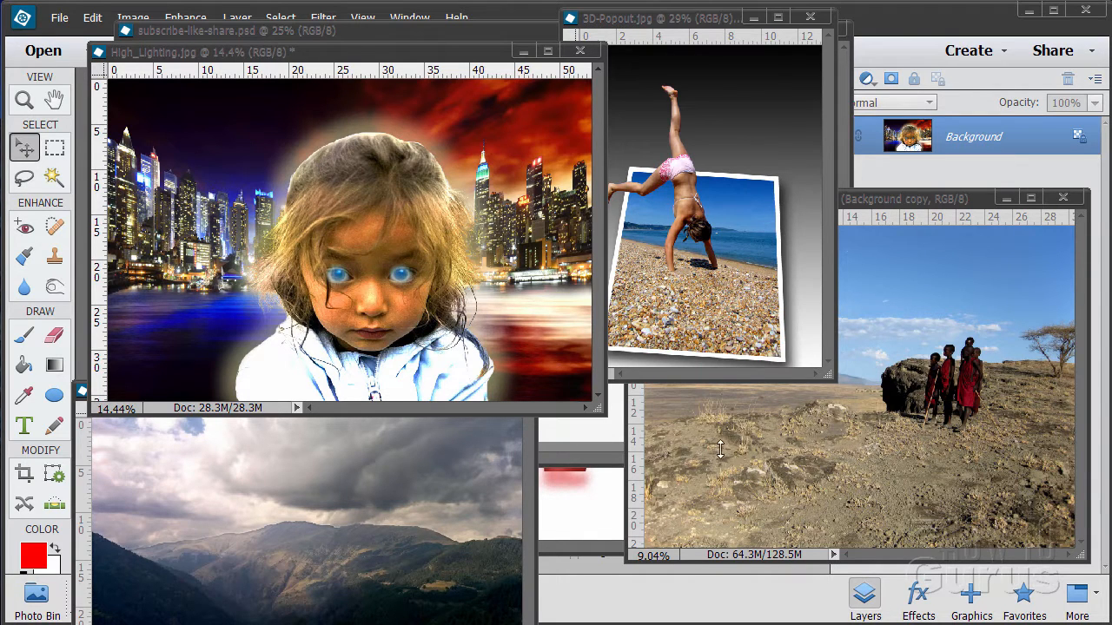
Clear the open example images out of the workspace, including description.jpg and the finished lightning 1.psd.
click(521, 52)
click(753, 18)
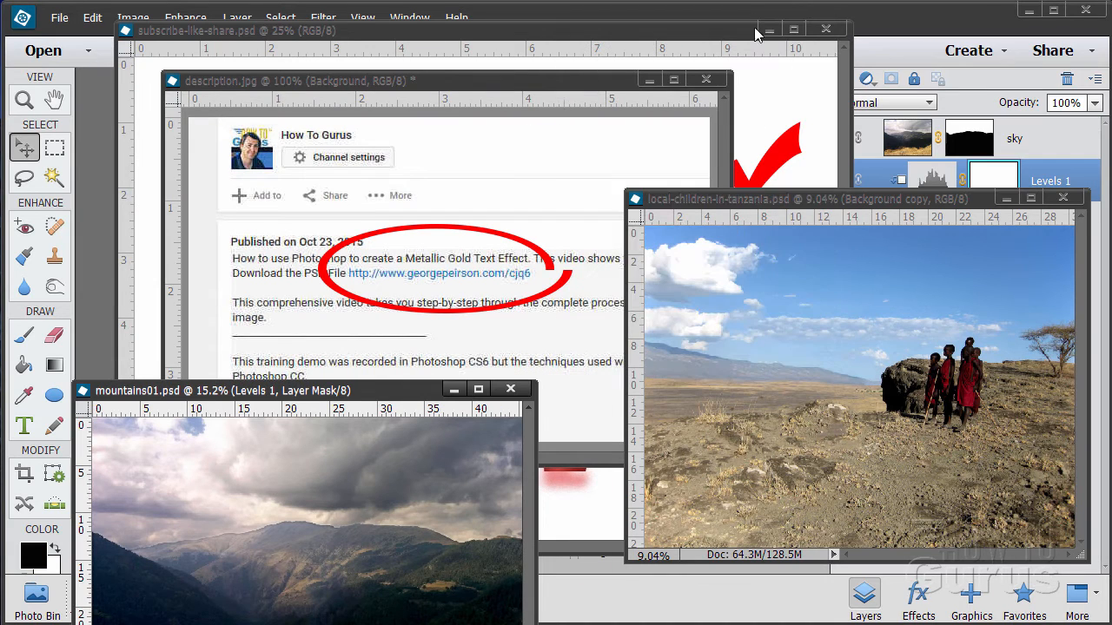
click(1005, 198)
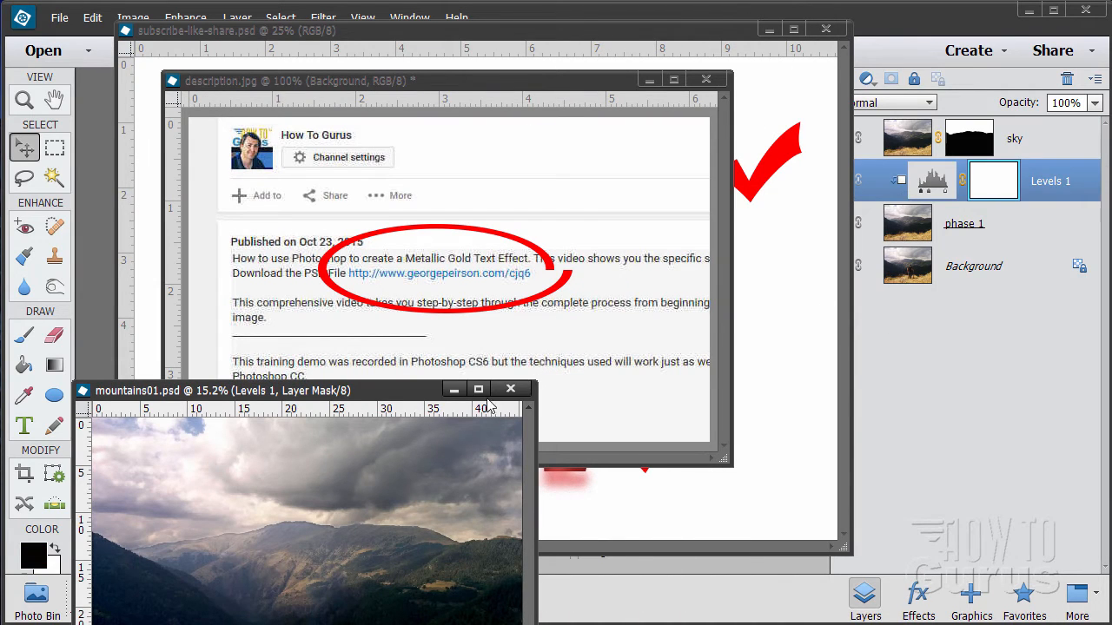
click(454, 389)
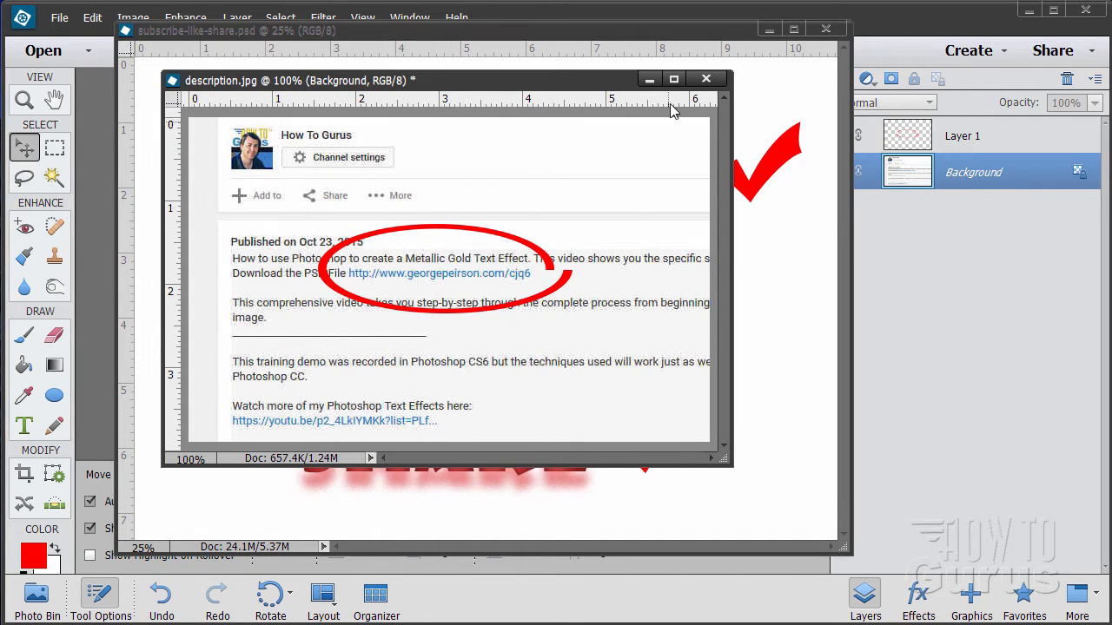
click(705, 79)
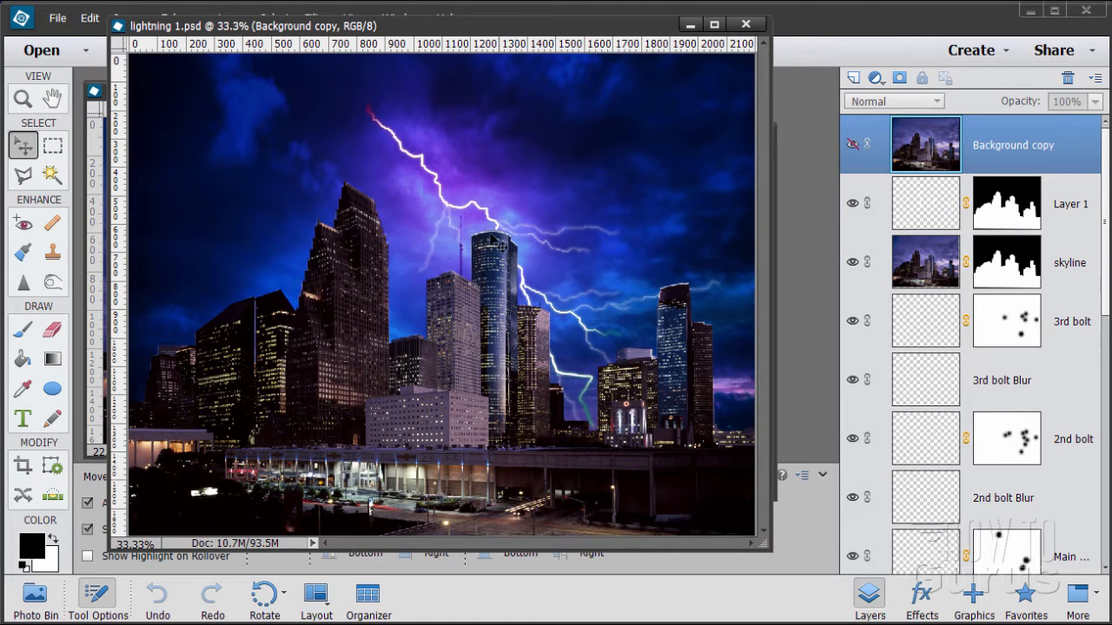
click(745, 25)
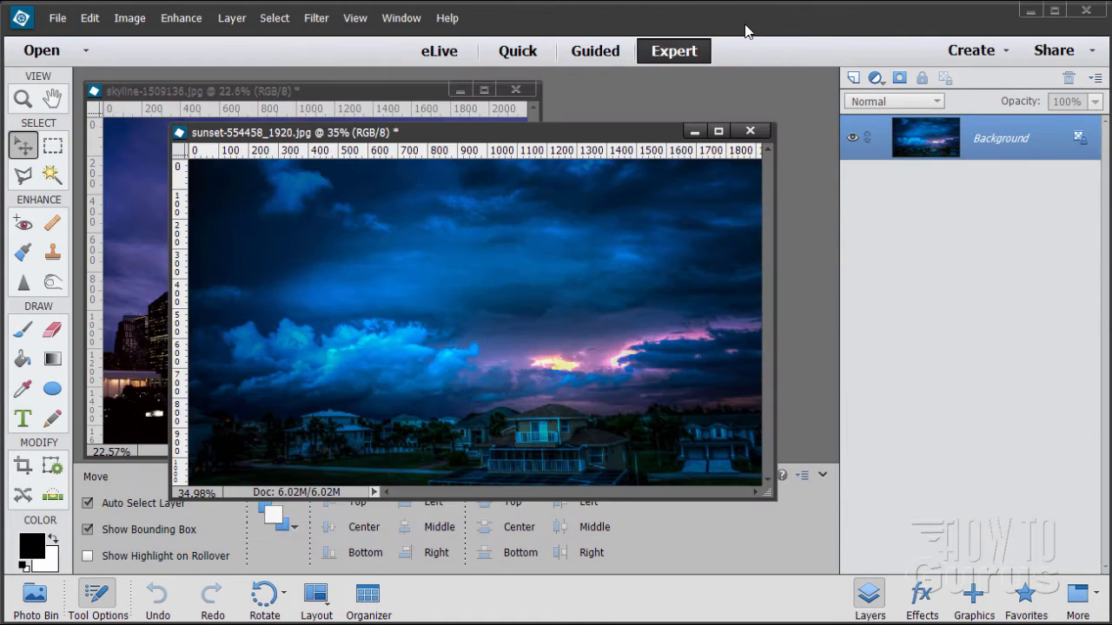
Arrange the sunset and skyline image windows so both pictures can be seen next to each other.
drag(591, 139, 875, 231)
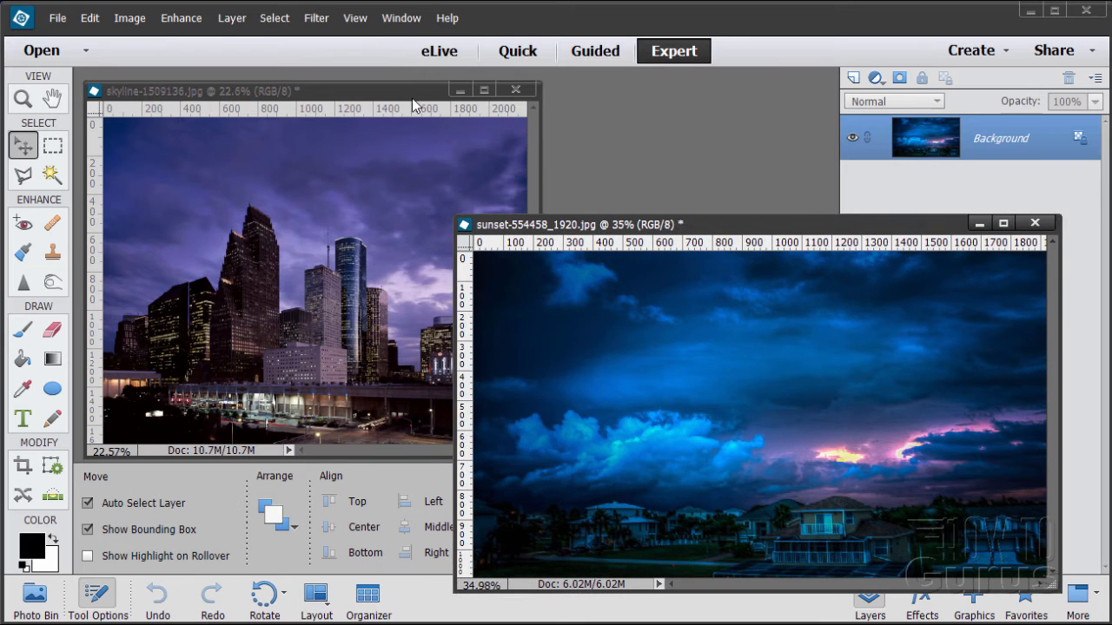
click(360, 98)
drag(360, 97, 341, 63)
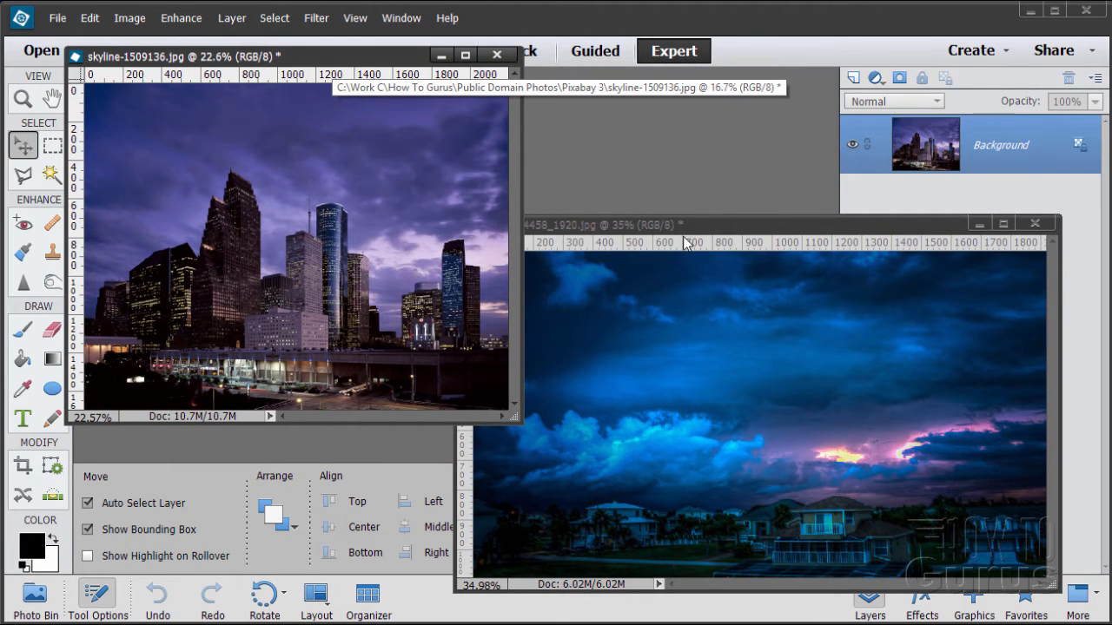
click(741, 364)
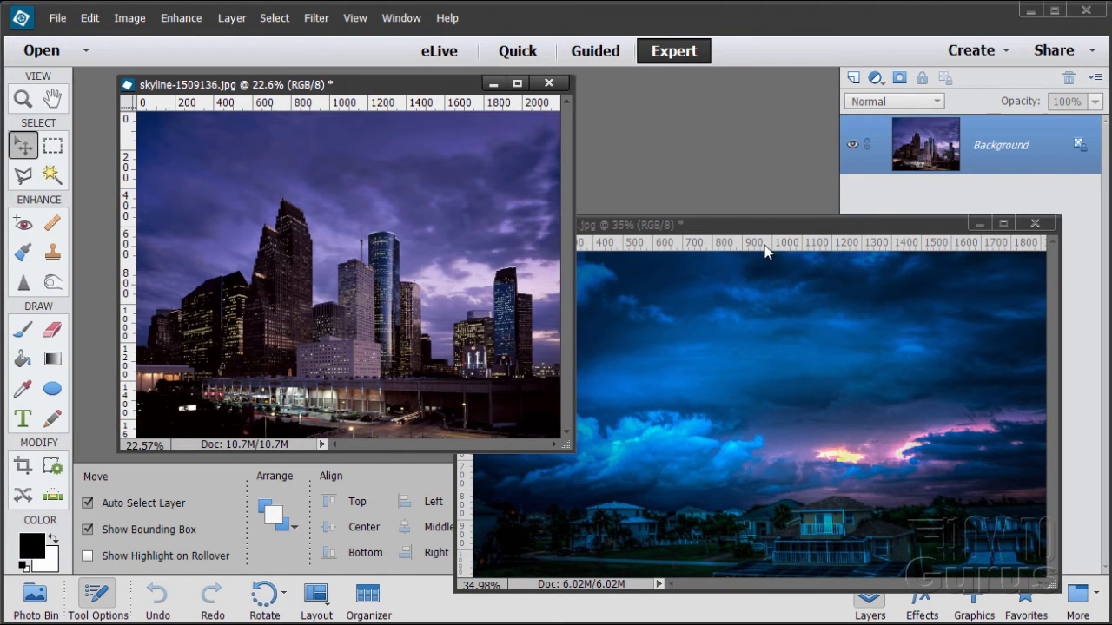
Copy the sunset image's Background layer into skyline-1509136.jpg as a new layer and close the sunset image.
click(762, 250)
drag(743, 230, 755, 223)
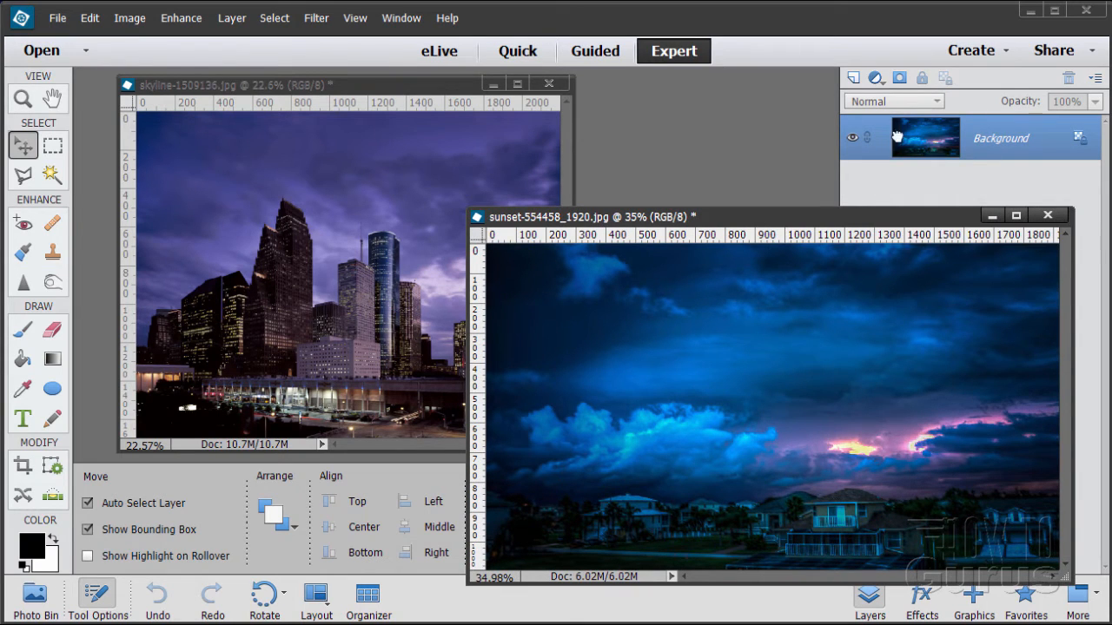
drag(929, 144, 347, 223)
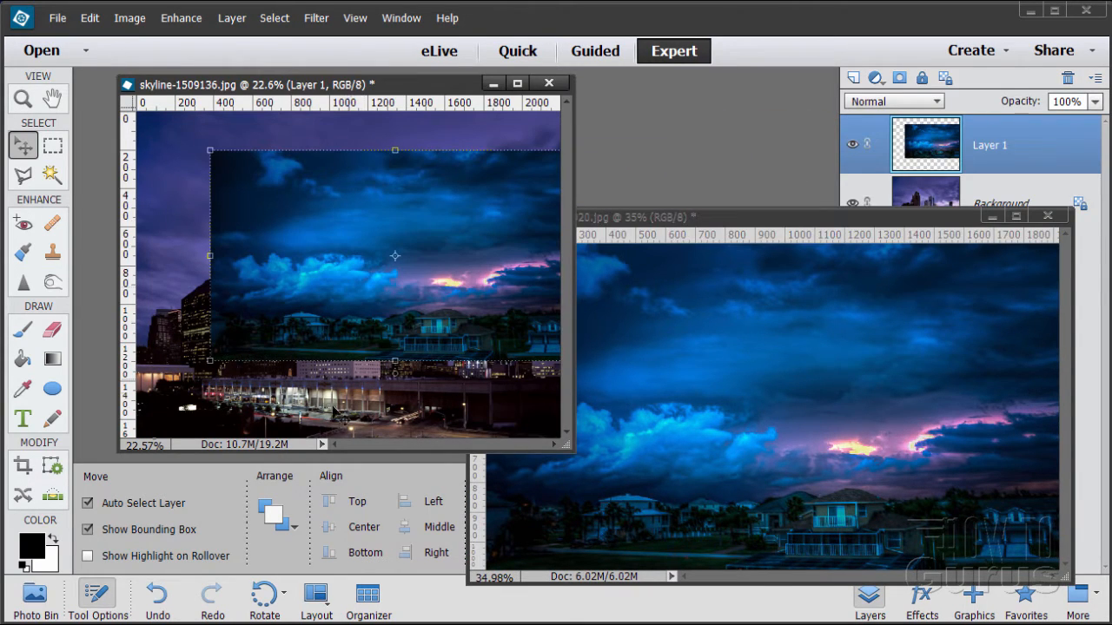
click(1047, 215)
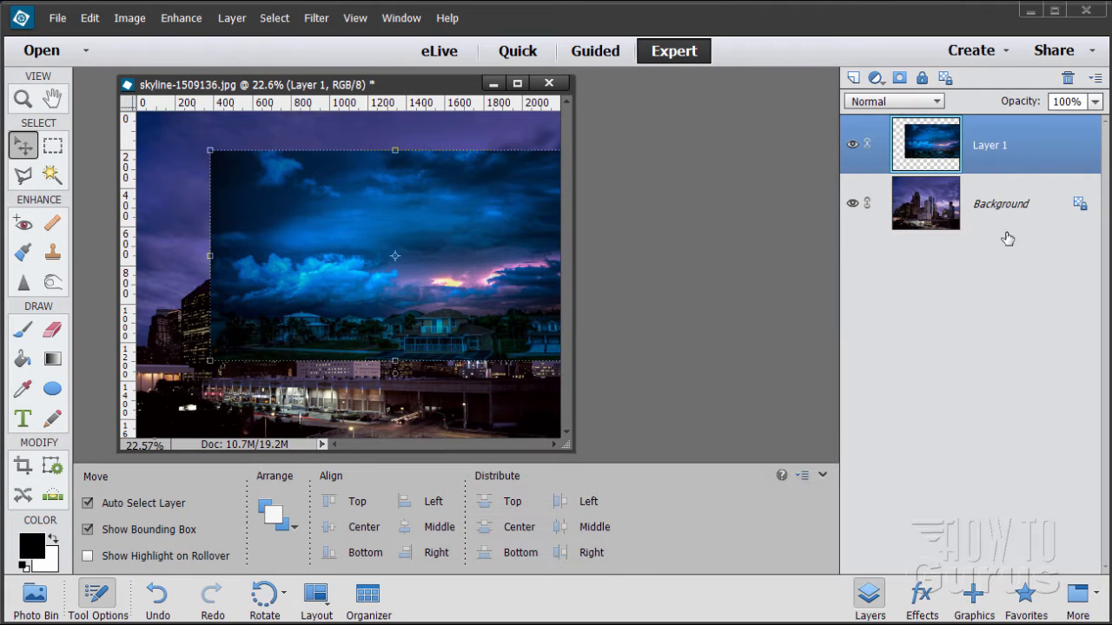
Enlarge the skyline document window beyond the canvas and align the sunset layer with the canvas's left edge.
drag(399, 87, 464, 48)
drag(634, 412, 921, 601)
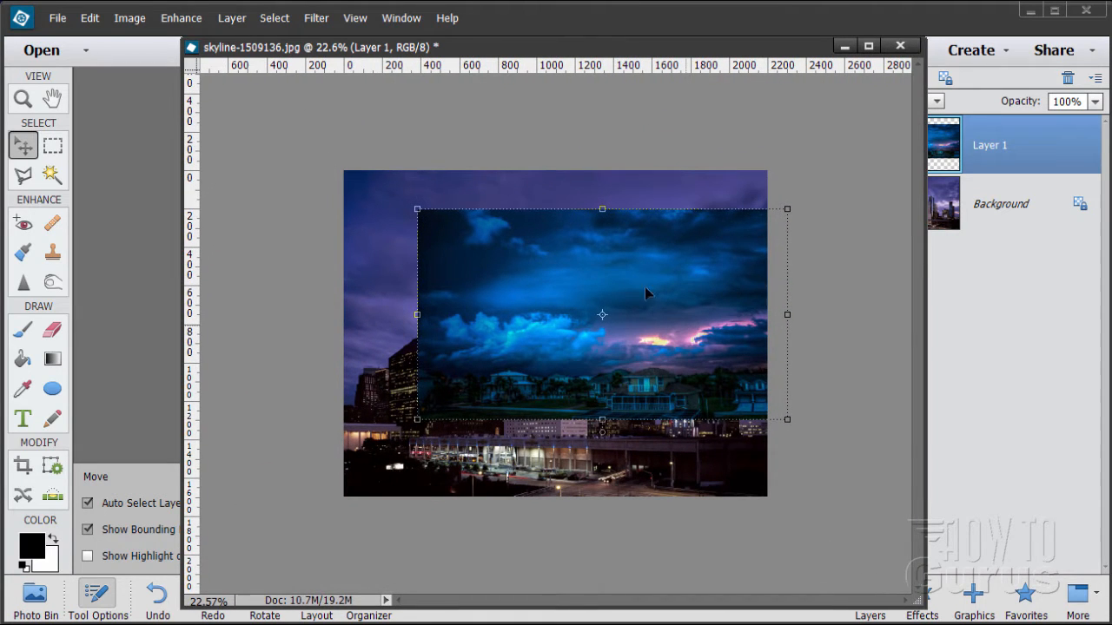
drag(679, 353, 604, 366)
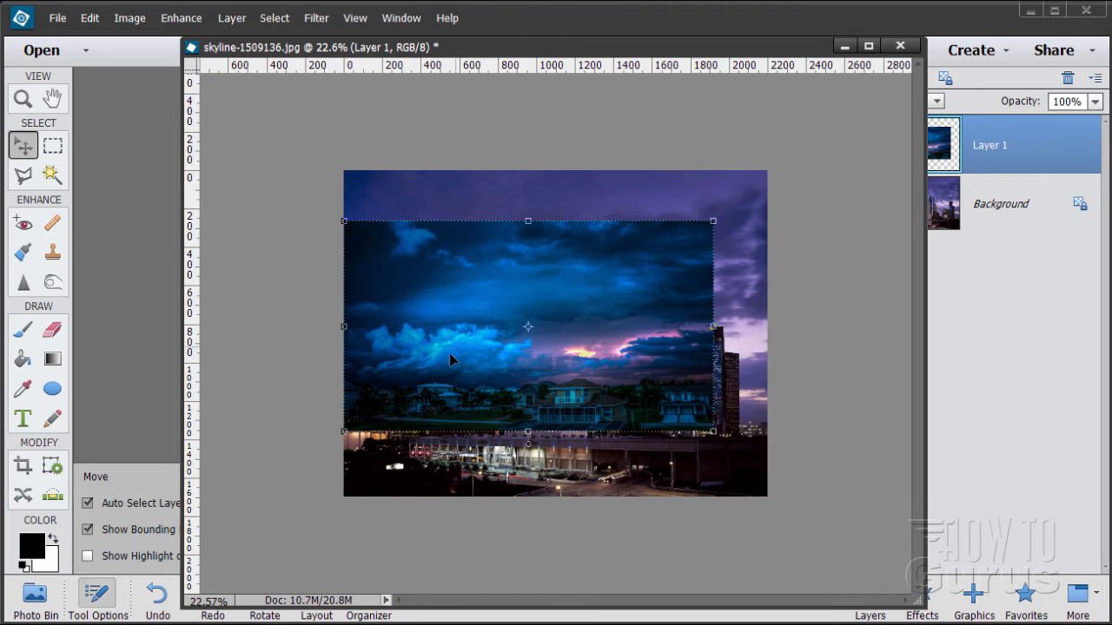
drag(450, 360, 450, 348)
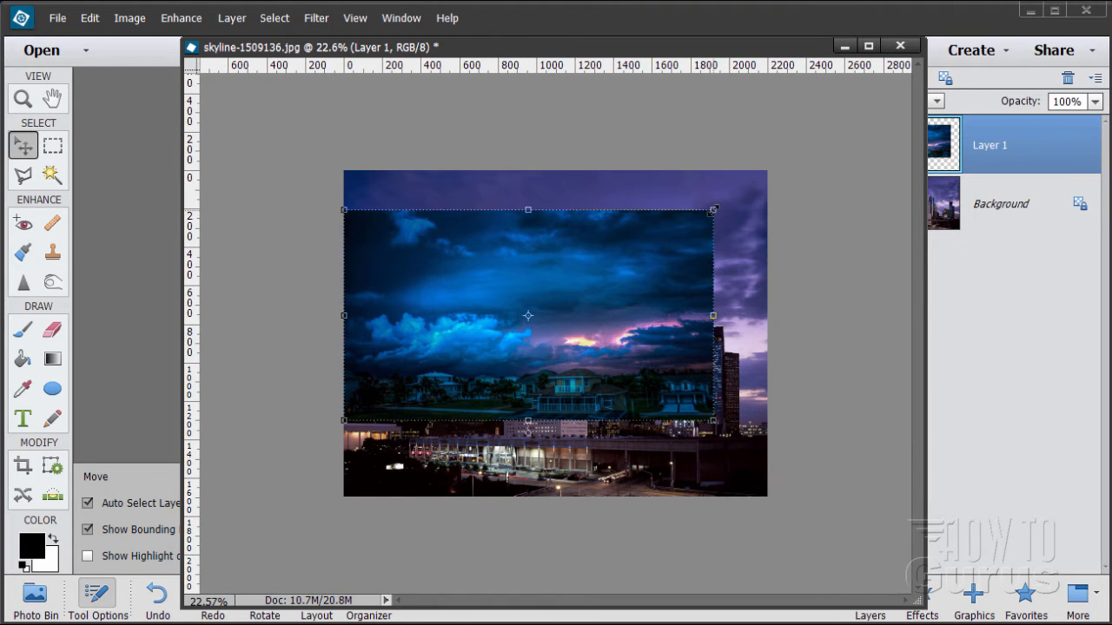
Scale the sunset layer to the full canvas width, align it with the top edge, and stretch it downward until the houses fall below the canvas.
drag(714, 210, 767, 179)
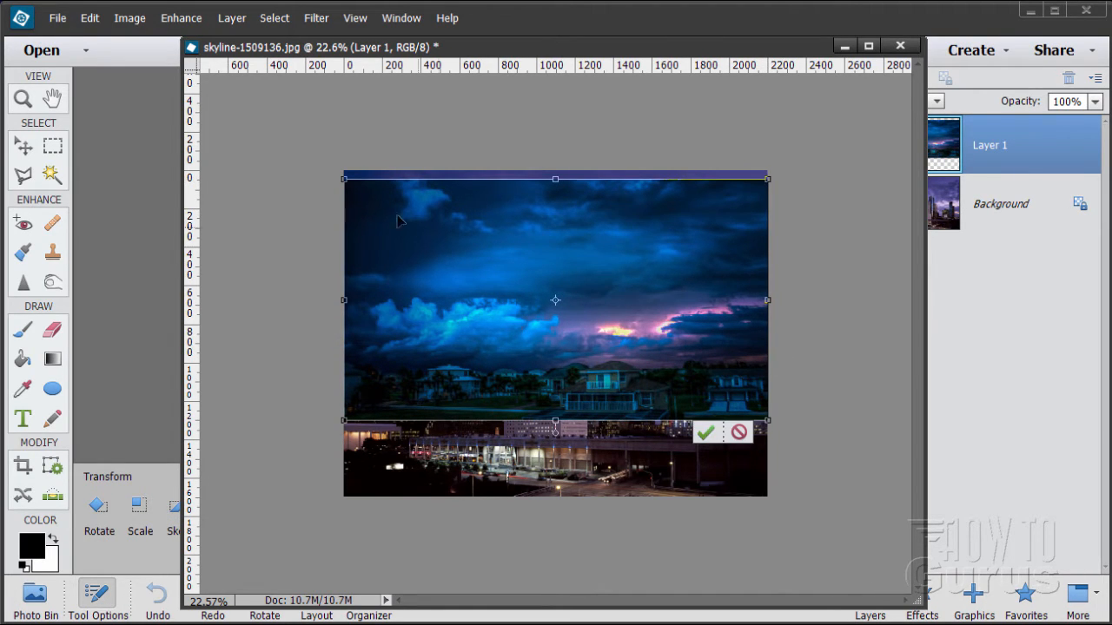
drag(343, 177, 340, 176)
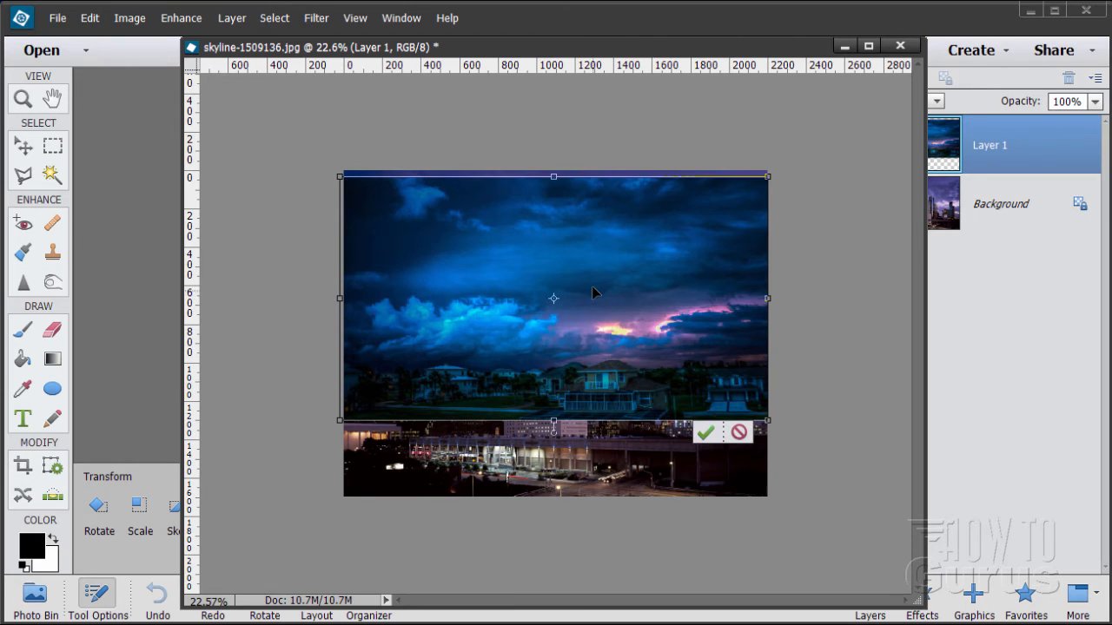
drag(591, 292, 589, 285)
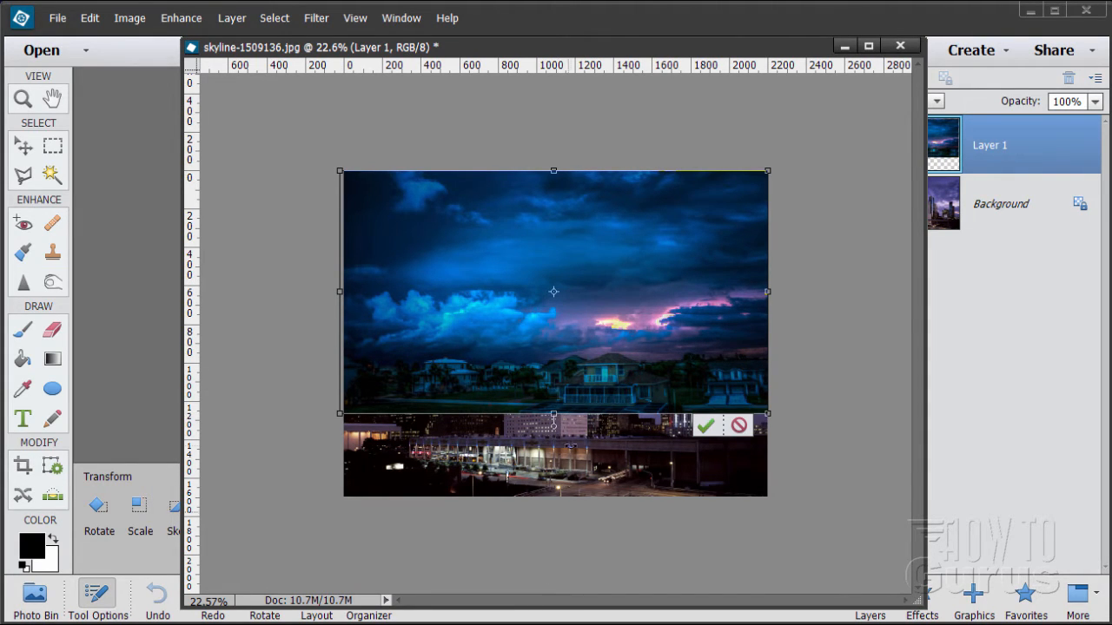
drag(554, 413, 574, 622)
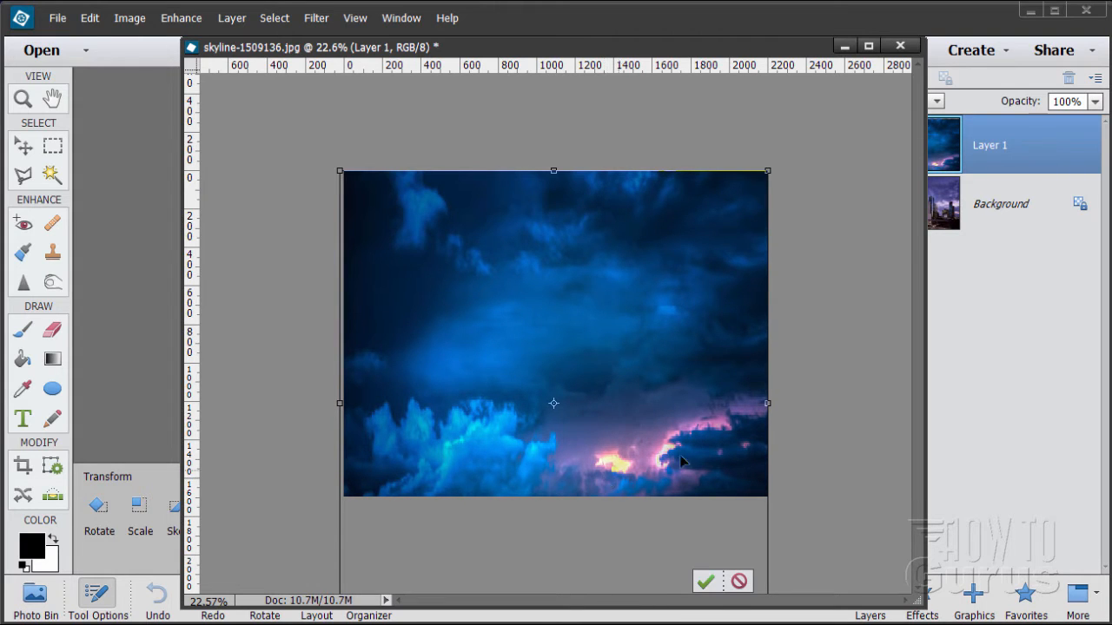
click(704, 581)
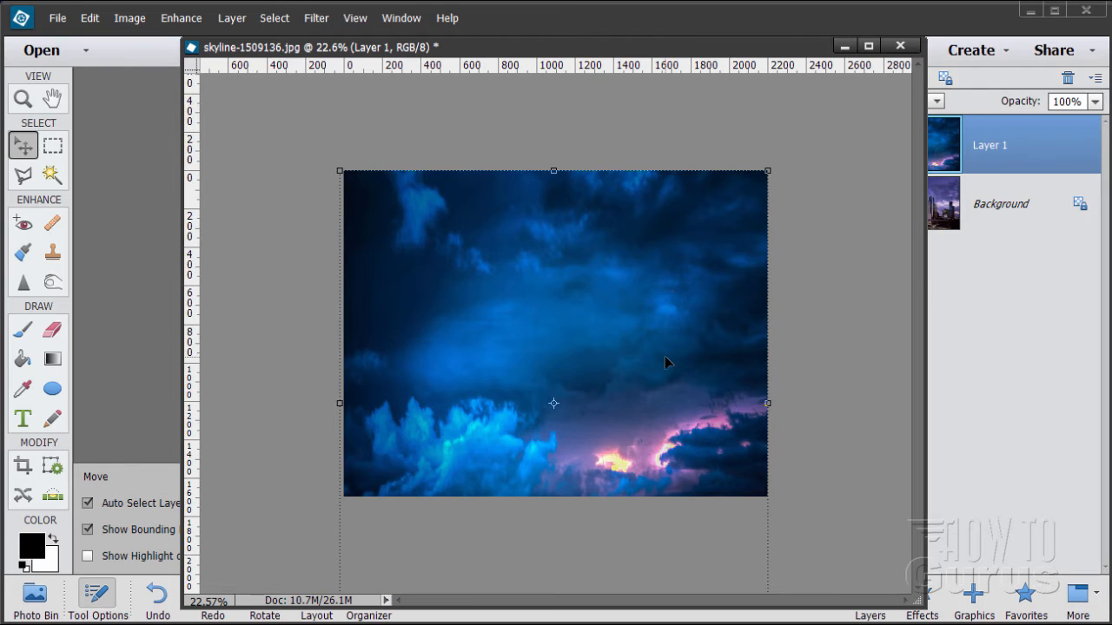
Set the blending mode of the sunset sky layer to Hard Light and hide that layer.
drag(680, 51, 604, 23)
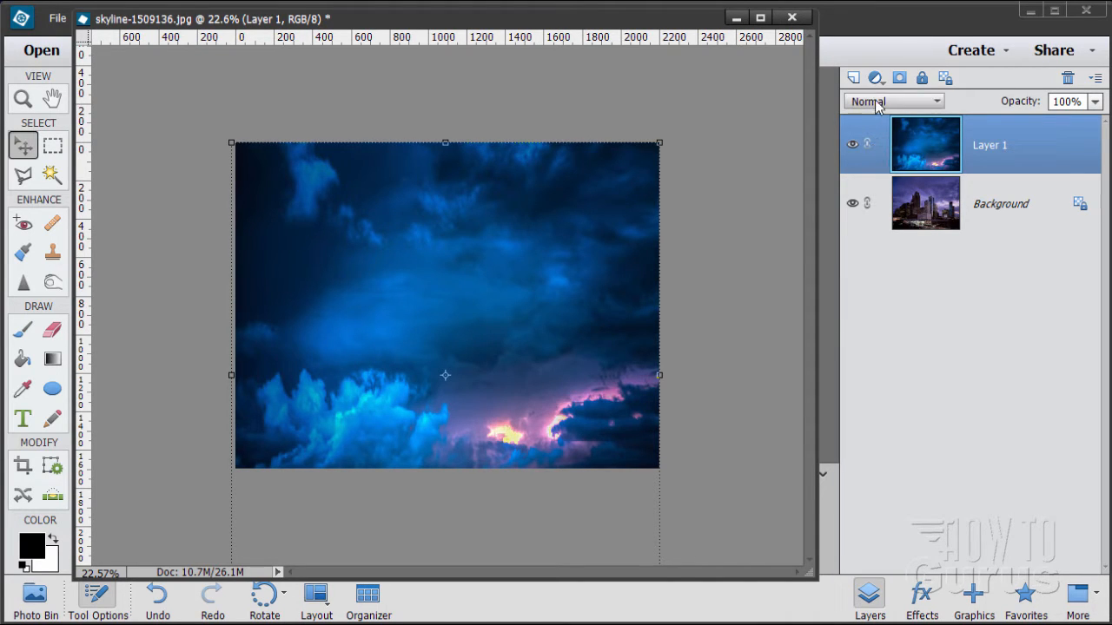
click(904, 100)
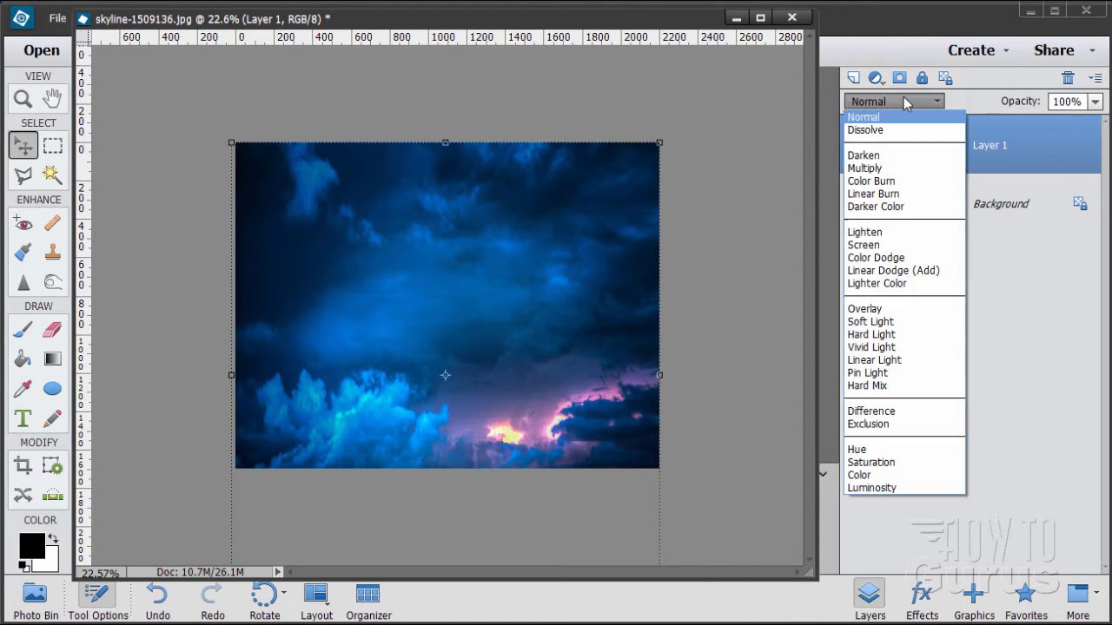
click(893, 334)
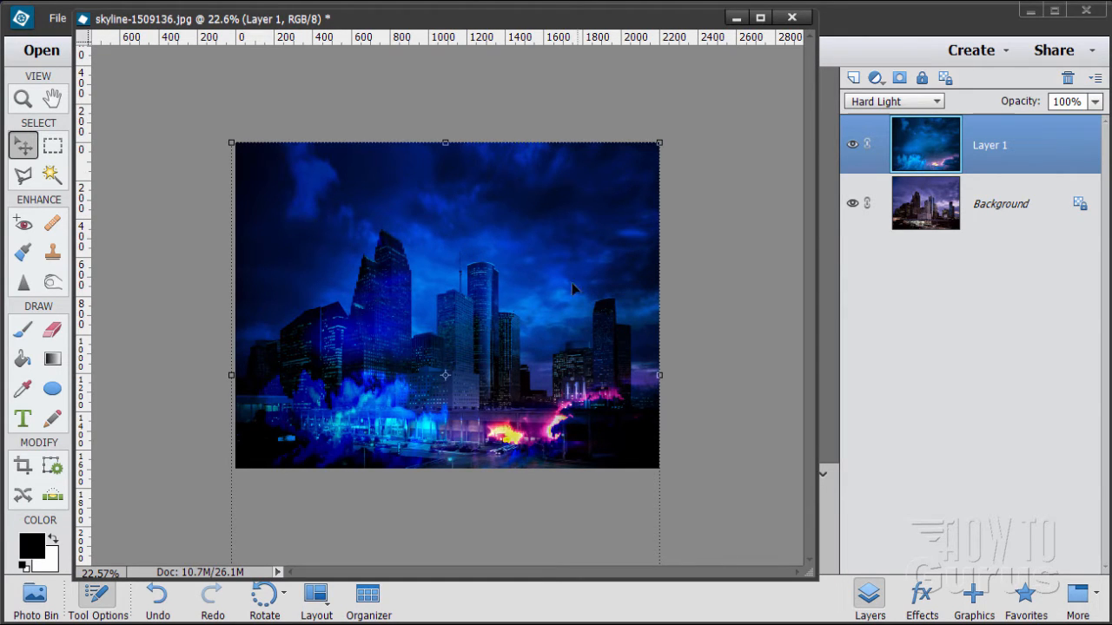
click(853, 144)
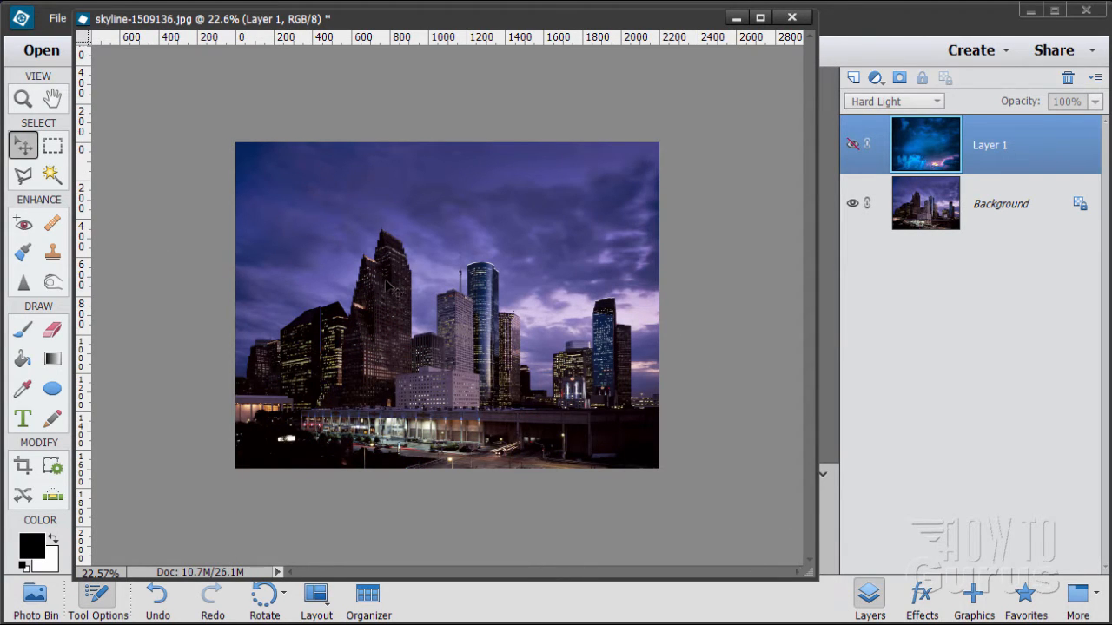
Duplicate the Background layer and move the copy to the top of the layer stack.
click(935, 201)
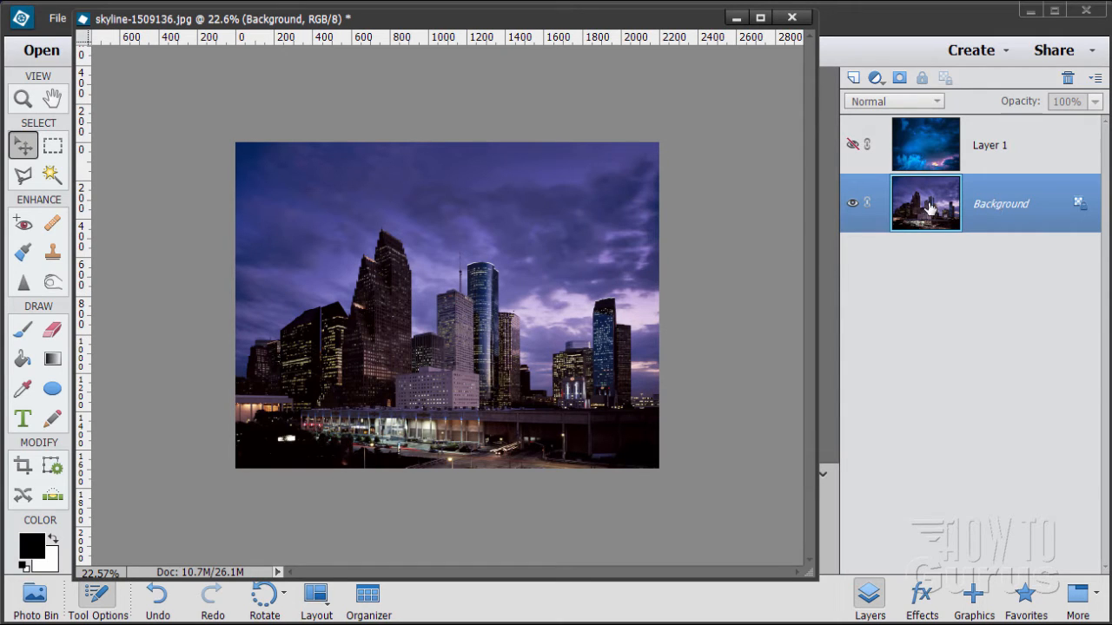
drag(927, 209, 854, 77)
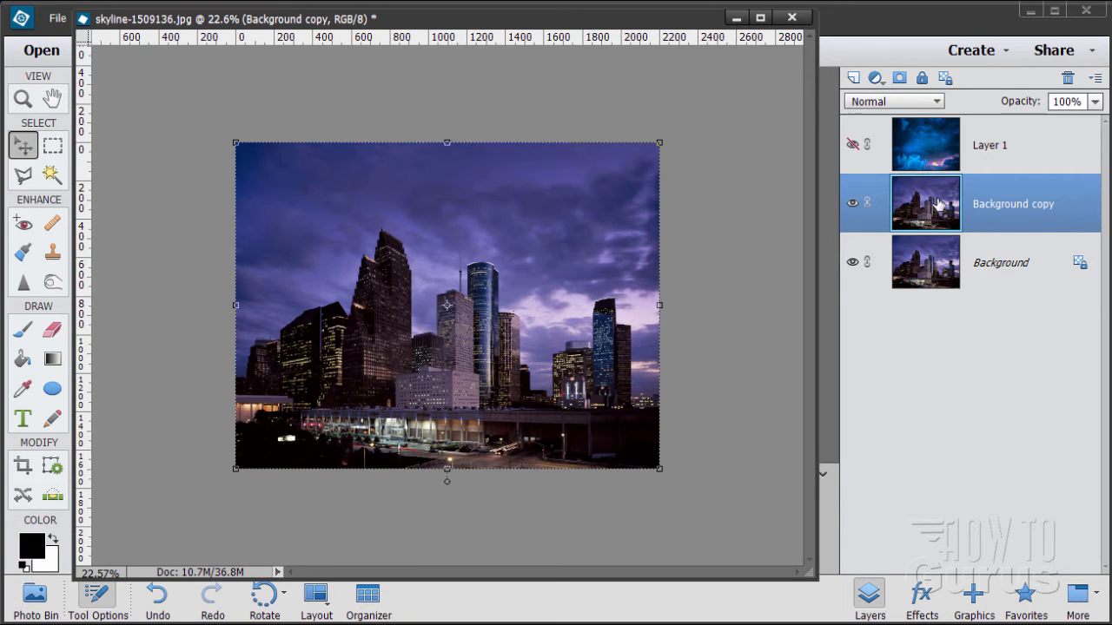
drag(919, 209, 917, 127)
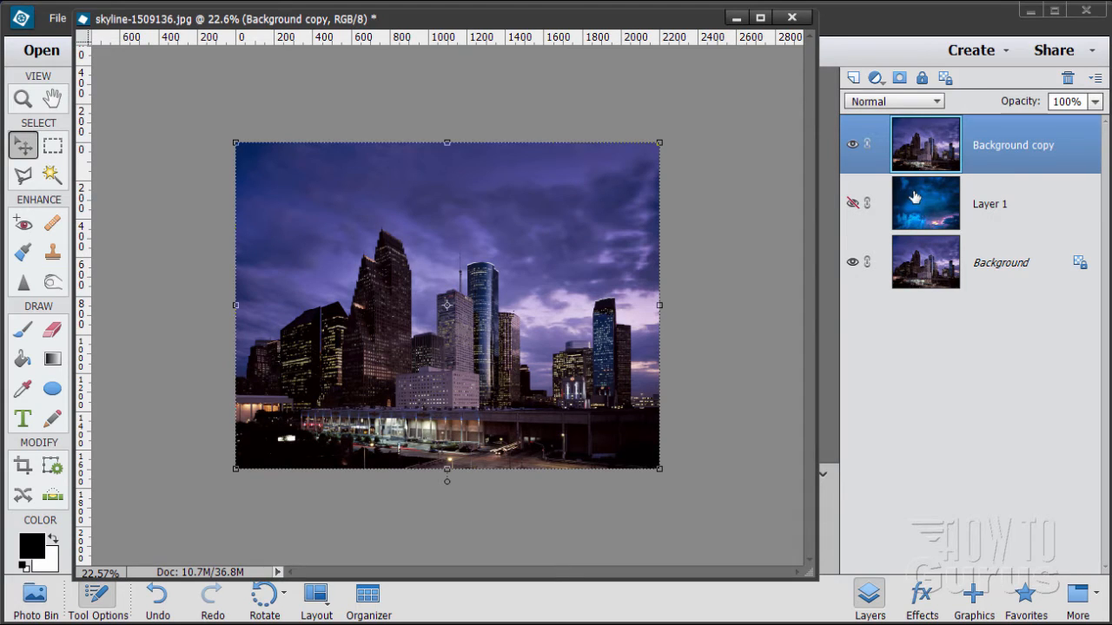
Rename the duplicated background layer as skyline.
double_click(1008, 147)
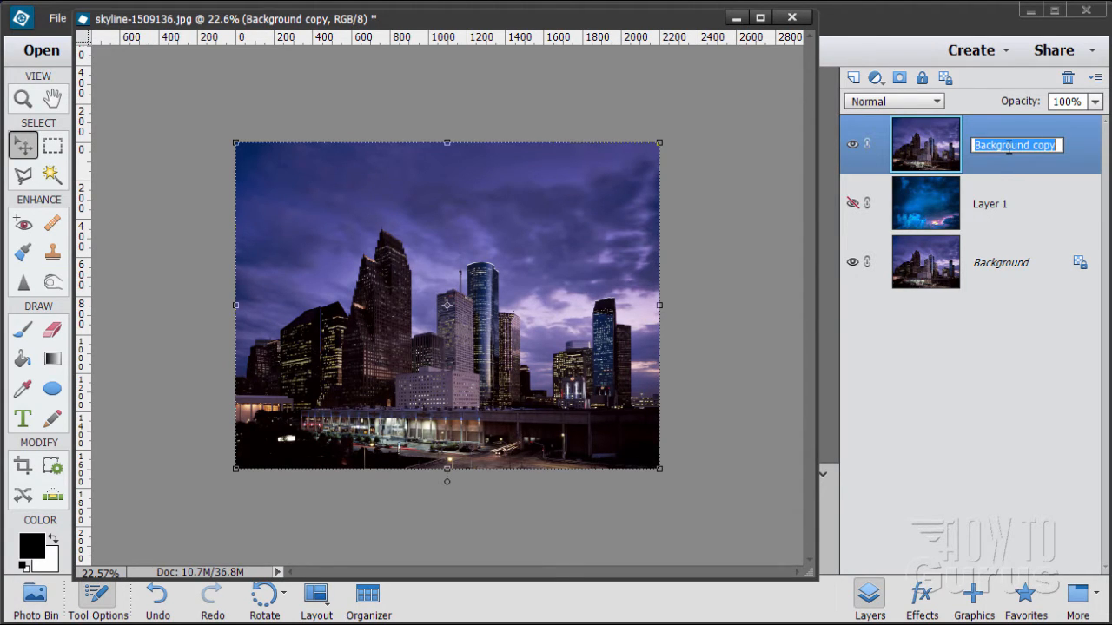
text(skyline)
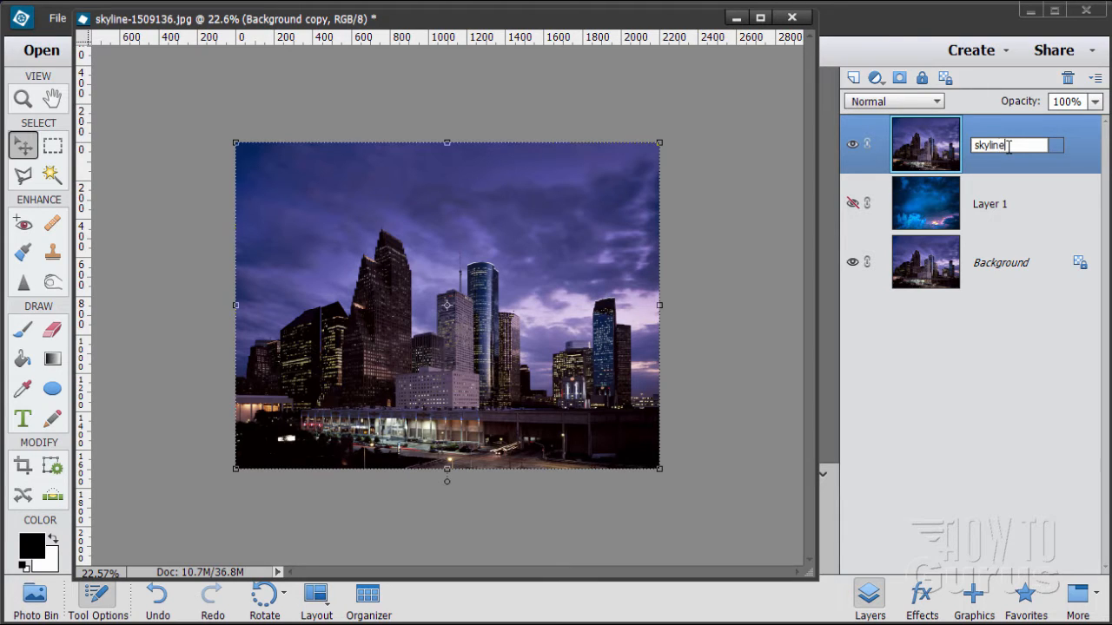
key(Return)
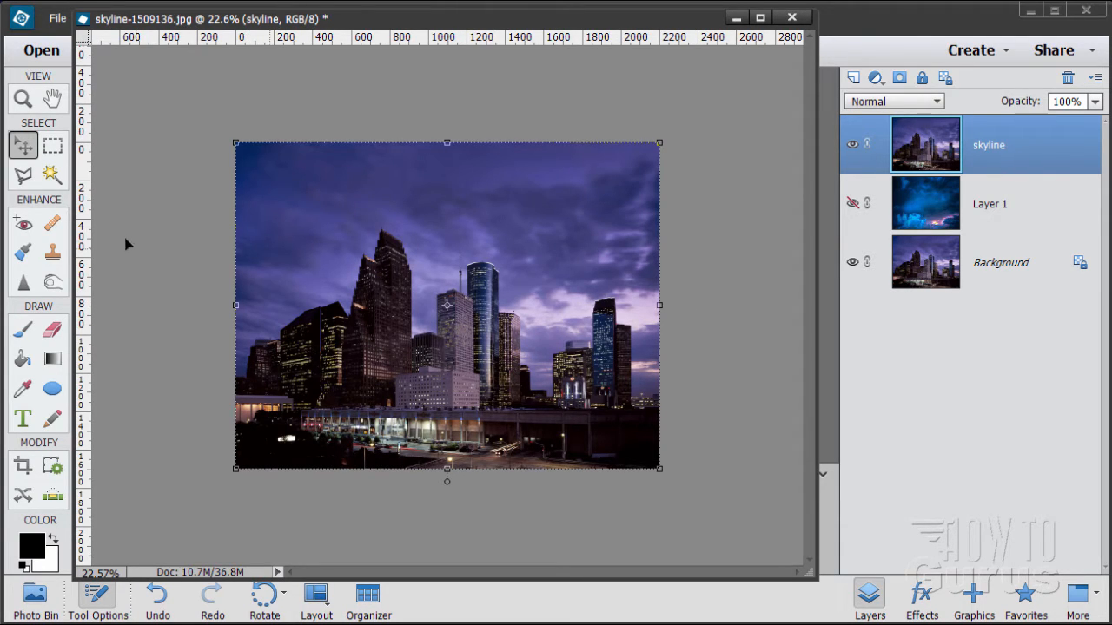
Enlarge the skyline to 66.7%, activate the Polygonal Lasso, and widen the document window to show more of the buildings.
click(23, 99)
click(261, 367)
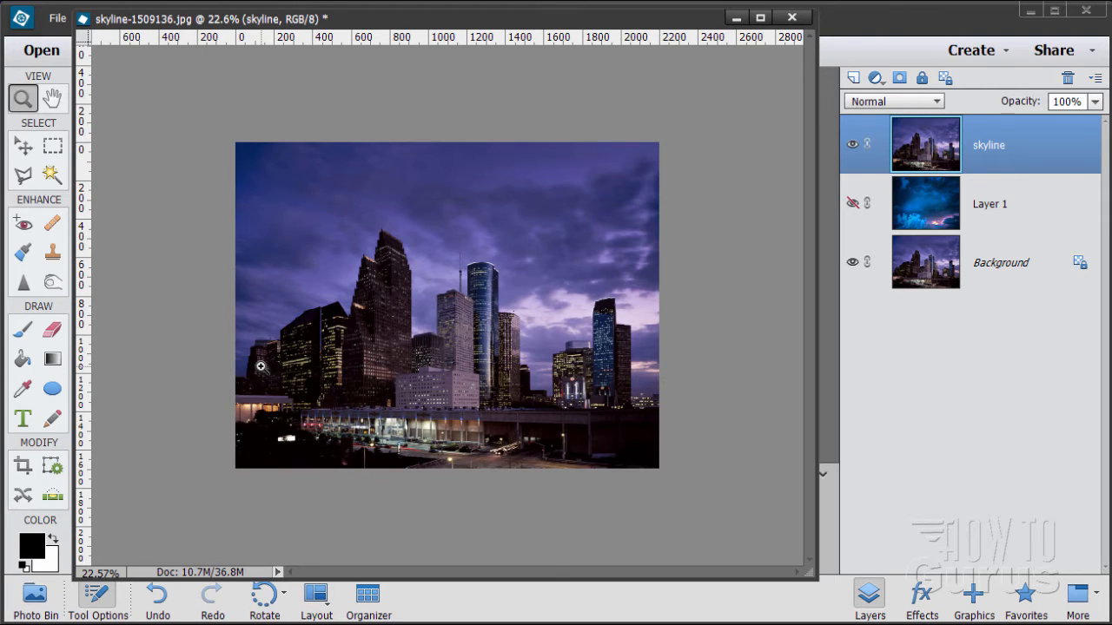
click(260, 366)
click(247, 382)
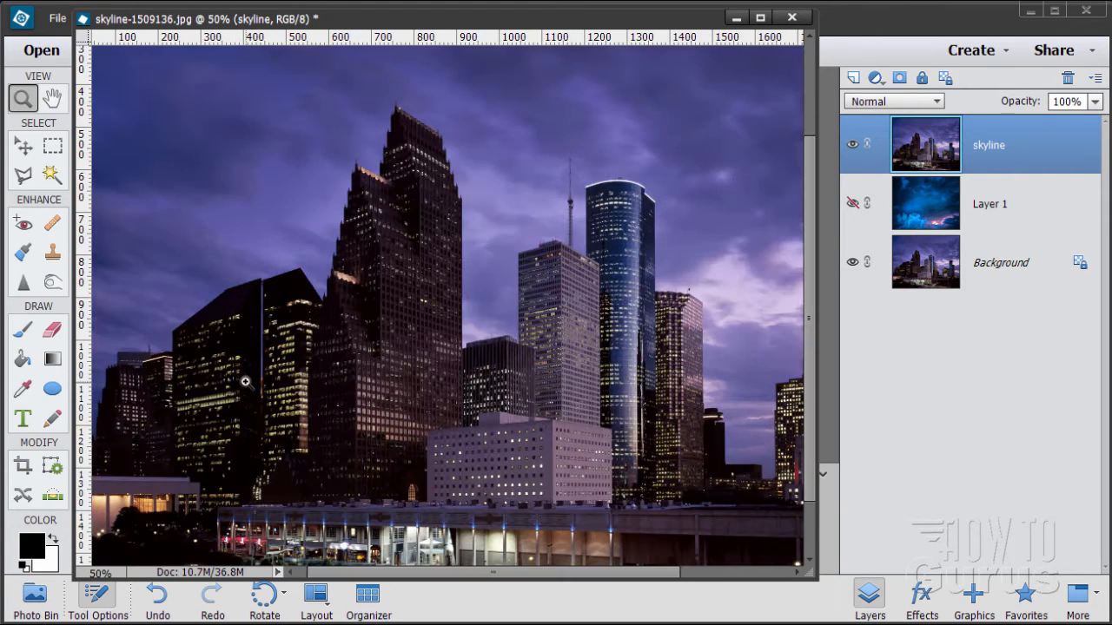
click(199, 390)
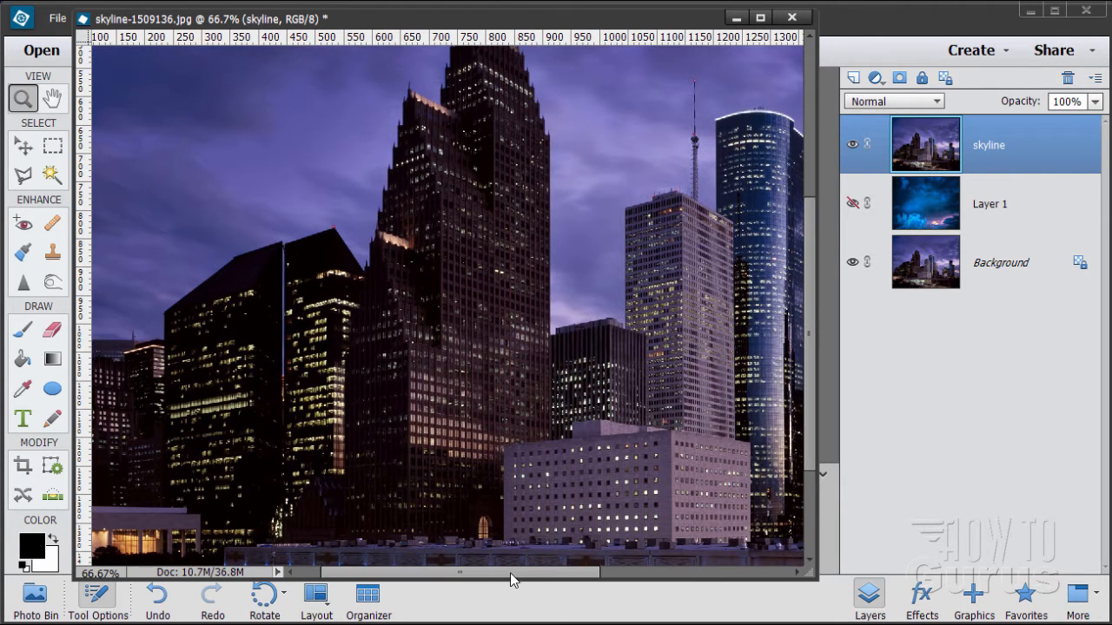
drag(510, 573, 407, 578)
click(170, 405)
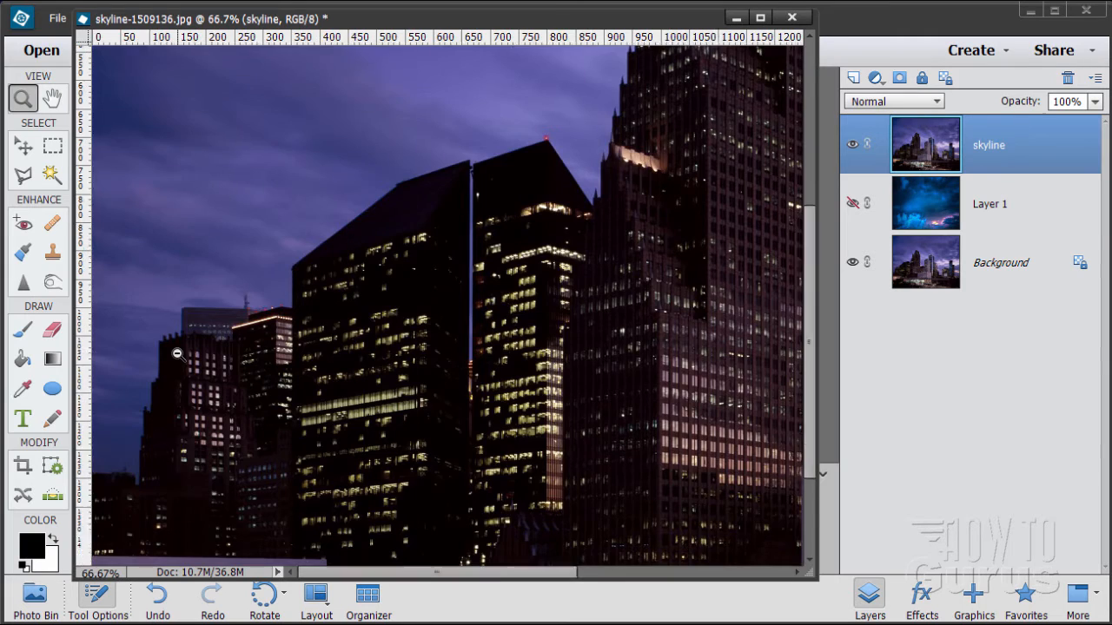
alt+click(179, 356)
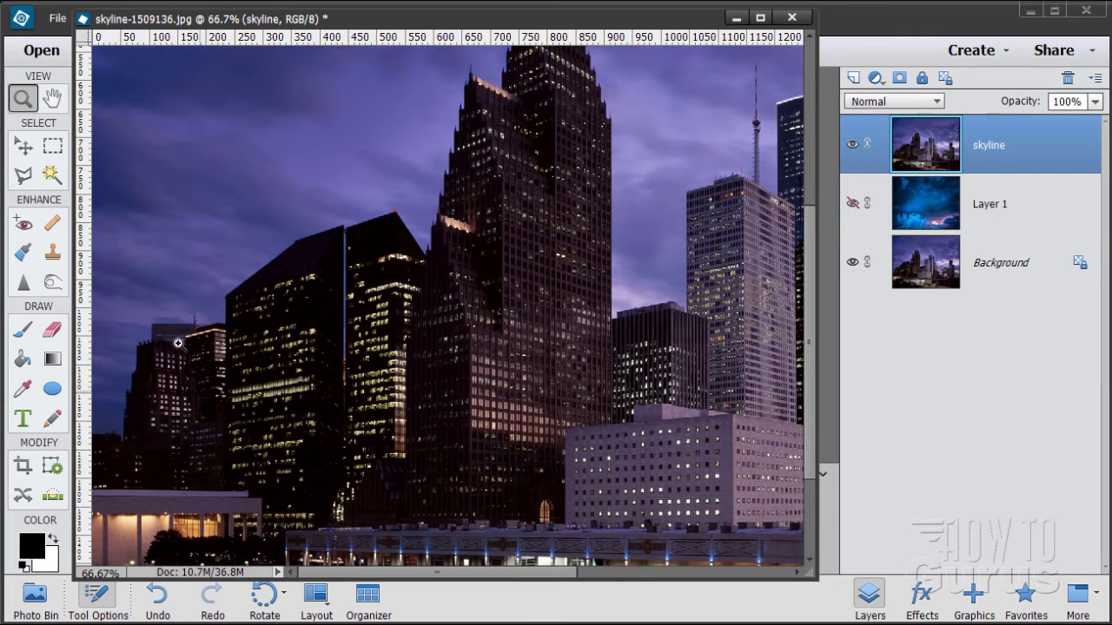
click(25, 177)
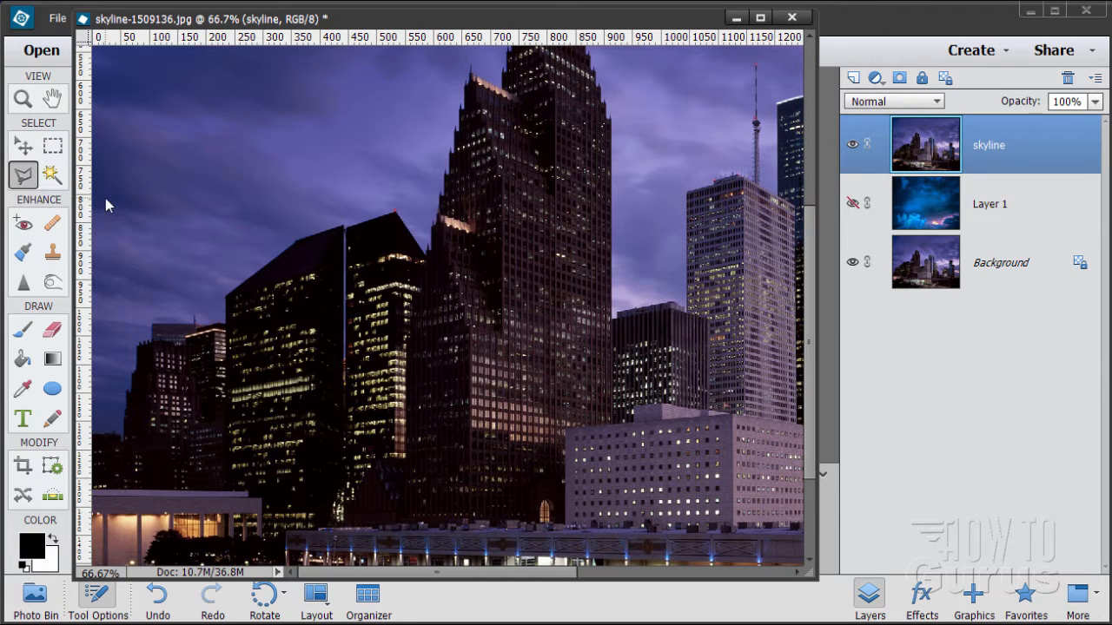
drag(783, 45, 832, 43)
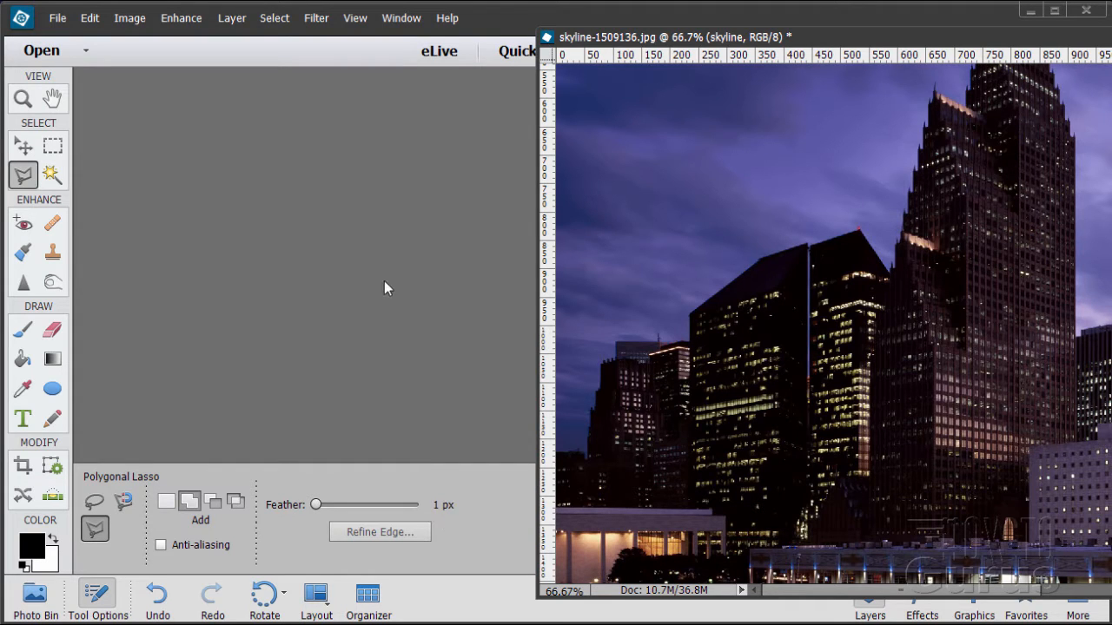
drag(700, 38, 238, 27)
drag(815, 587, 992, 593)
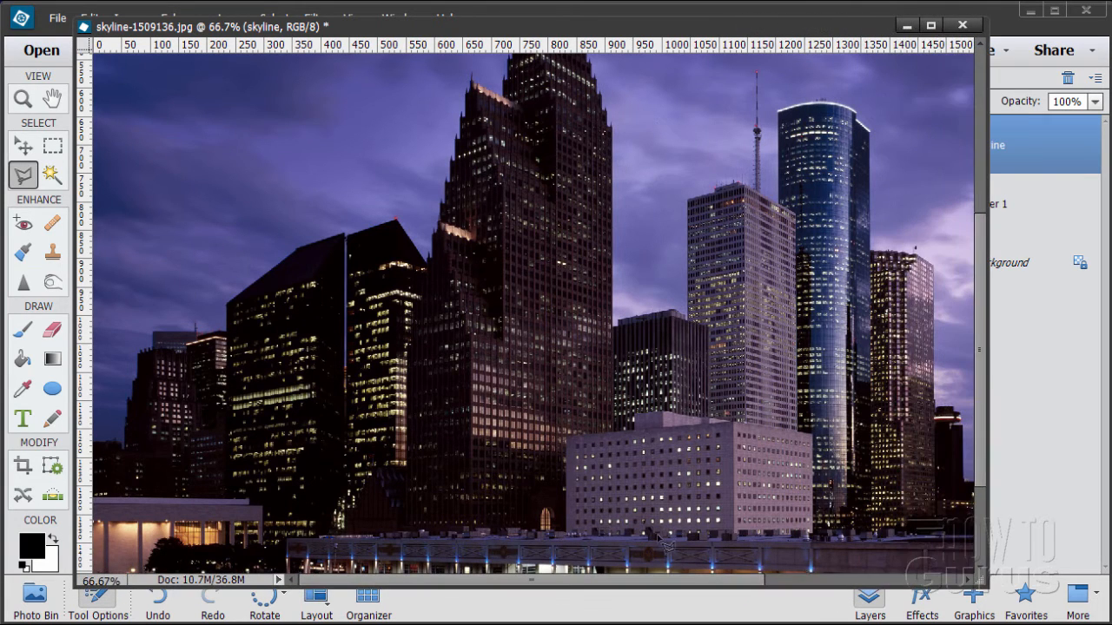
Trace the rooflines of the buildings with the Polygonal Lasso, closing the selection around the skyline and the ground below.
scroll(235, 502, up, 3)
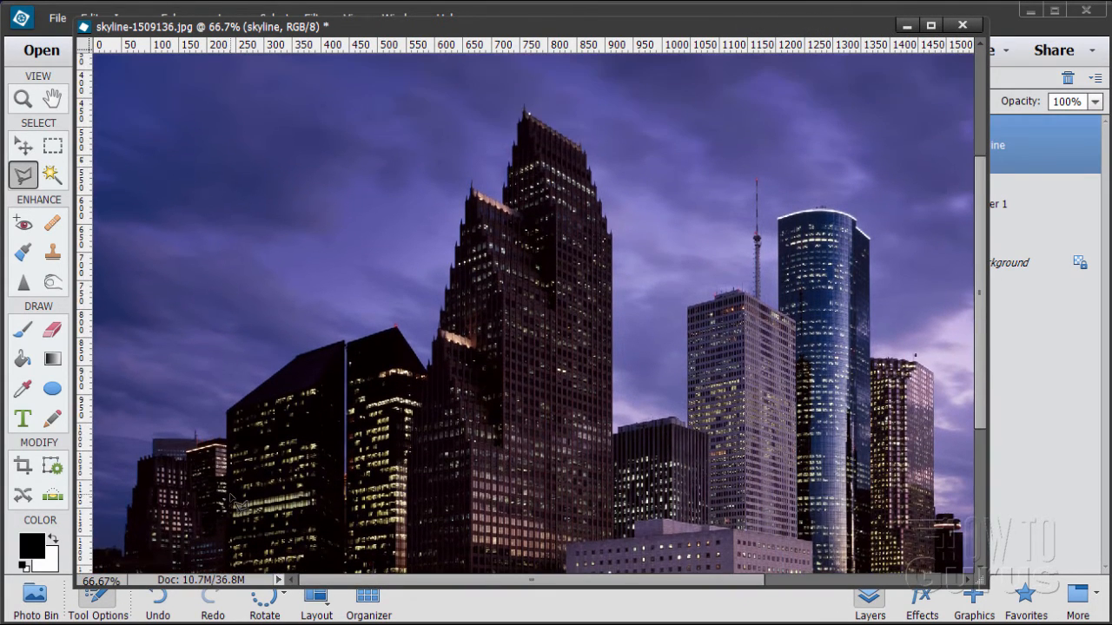
scroll(235, 502, down, 1)
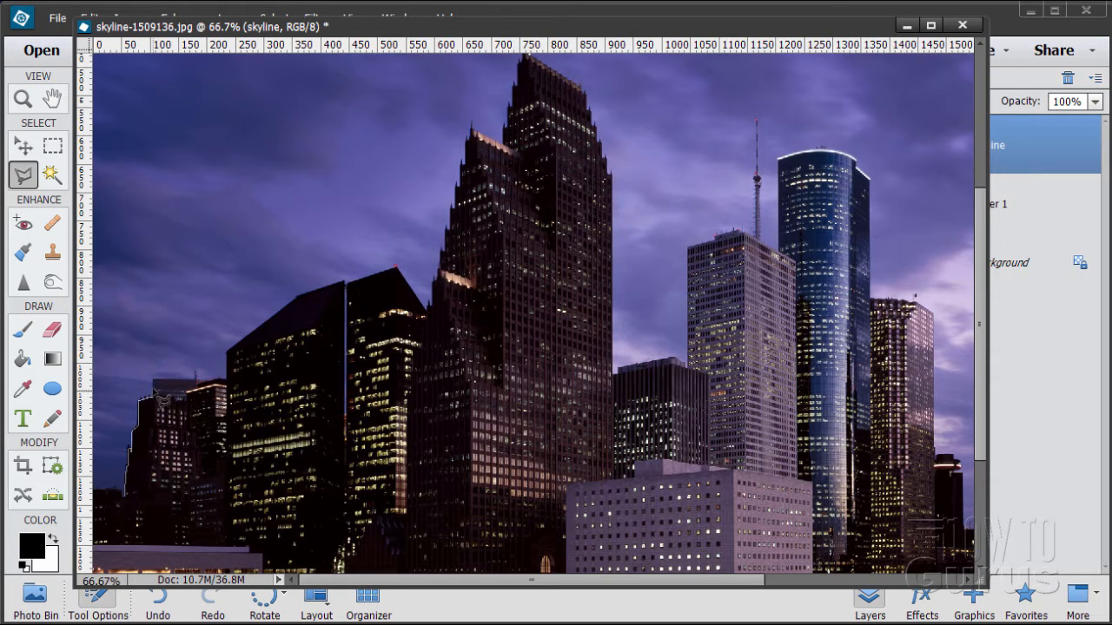
click(153, 381)
click(227, 358)
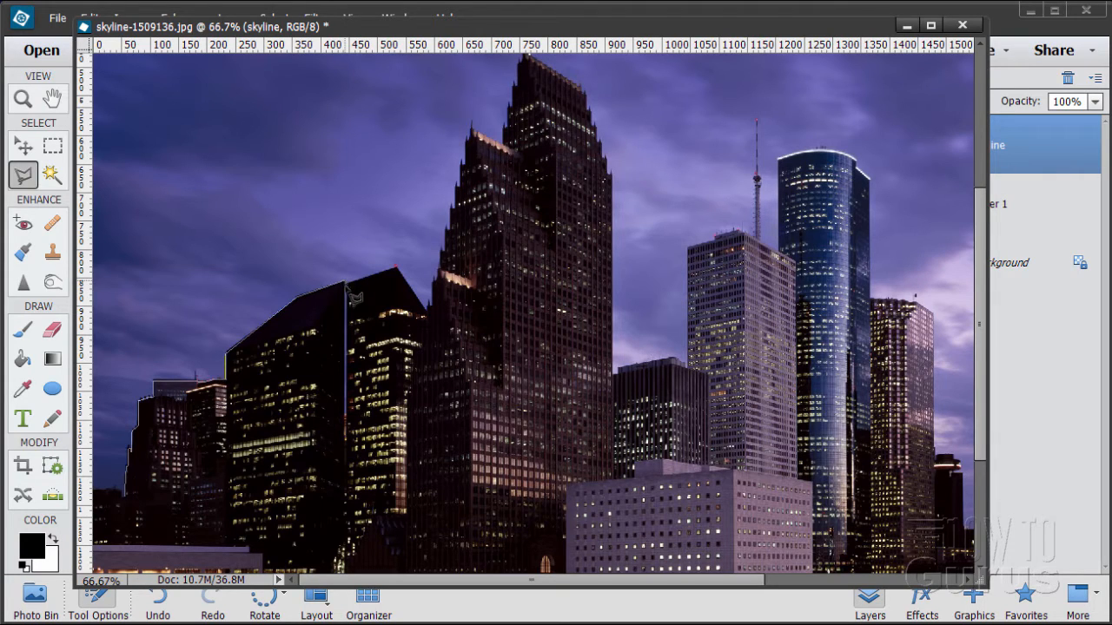
click(347, 284)
click(398, 268)
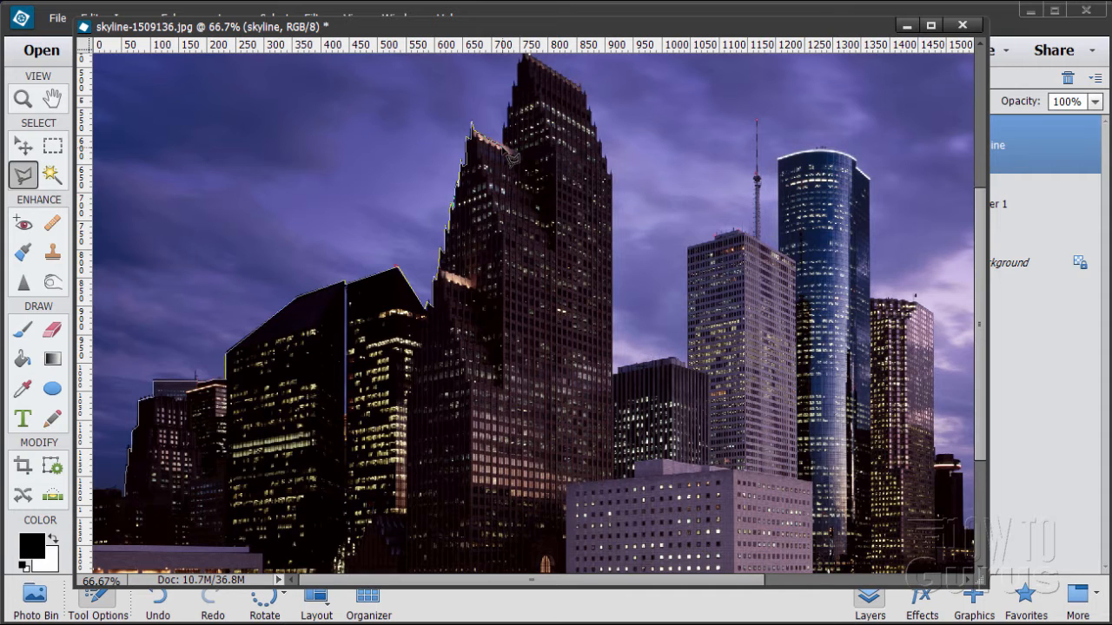
Fit the whole picture into a narrower document window and add a layer mask to the skyline layer from the buildings selection.
key(v)
key(ctrl+minus)
key(ctrl+minus)
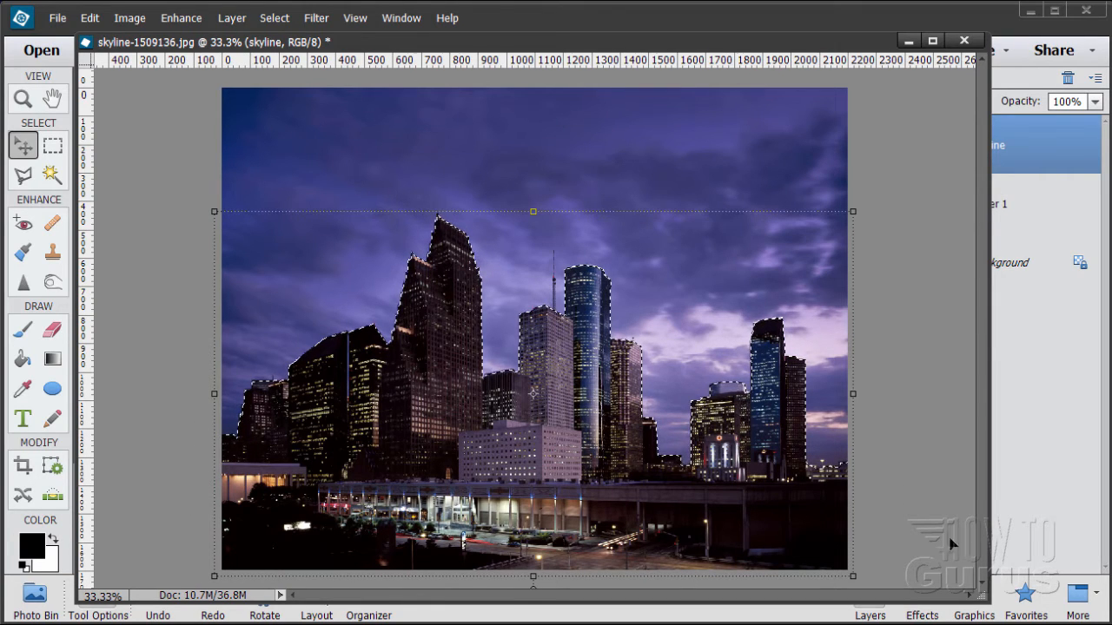
drag(981, 595, 773, 586)
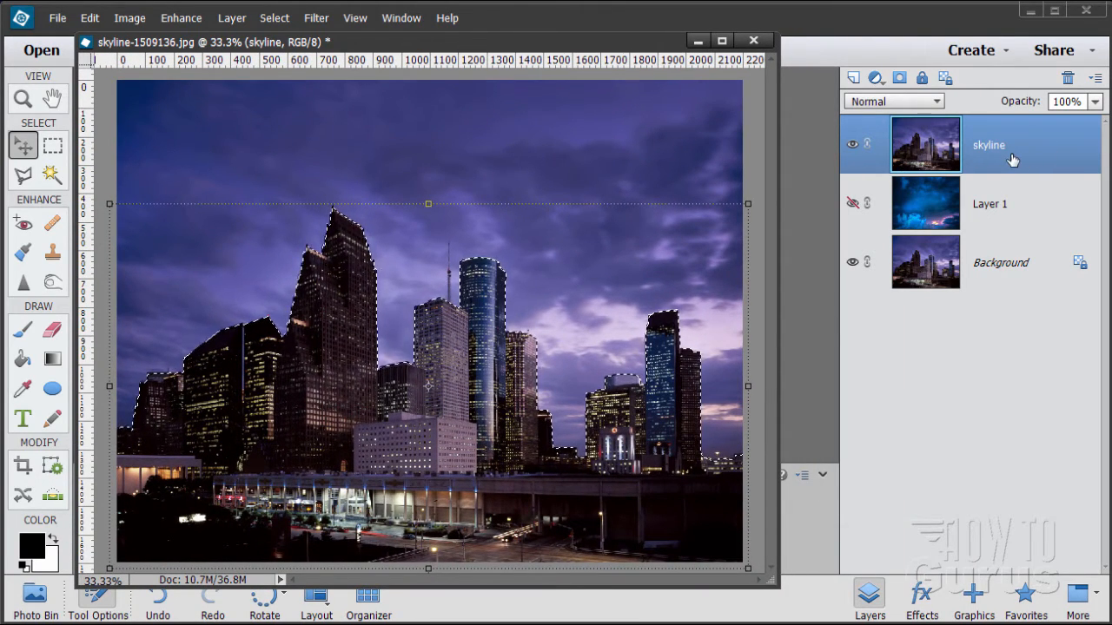
click(899, 79)
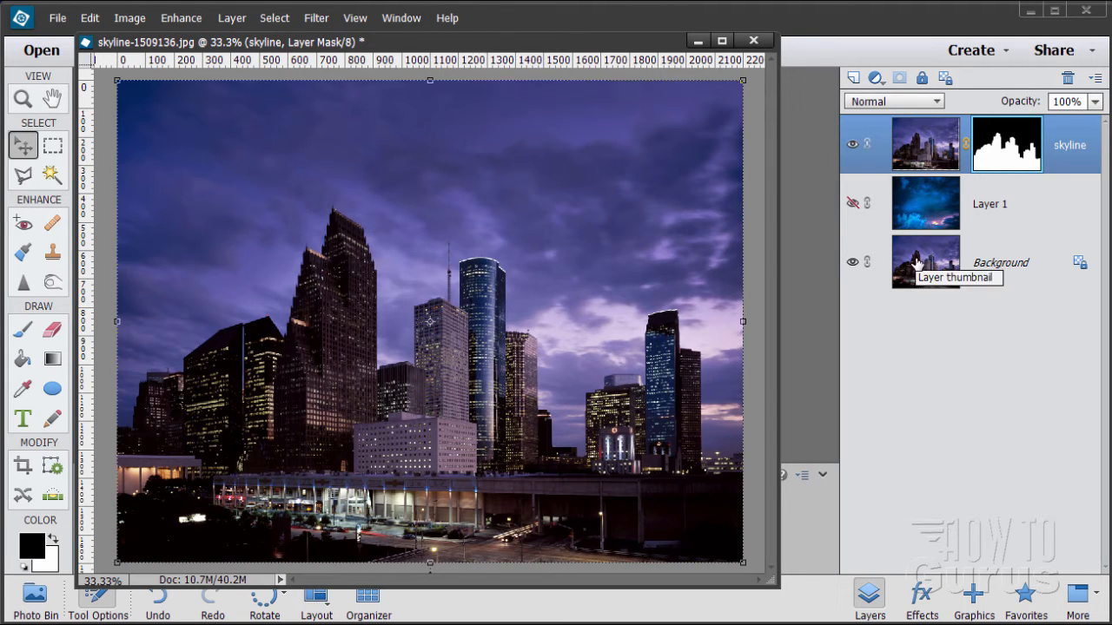
Show the sunset sky layer and rename it Dramatic Sky.
click(852, 203)
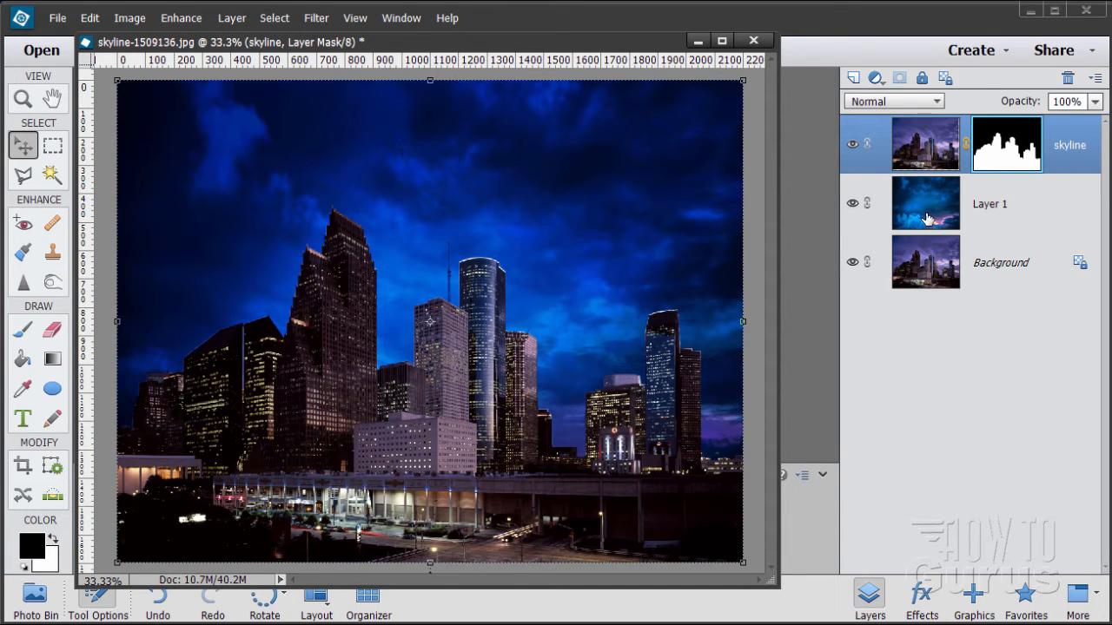
double_click(980, 204)
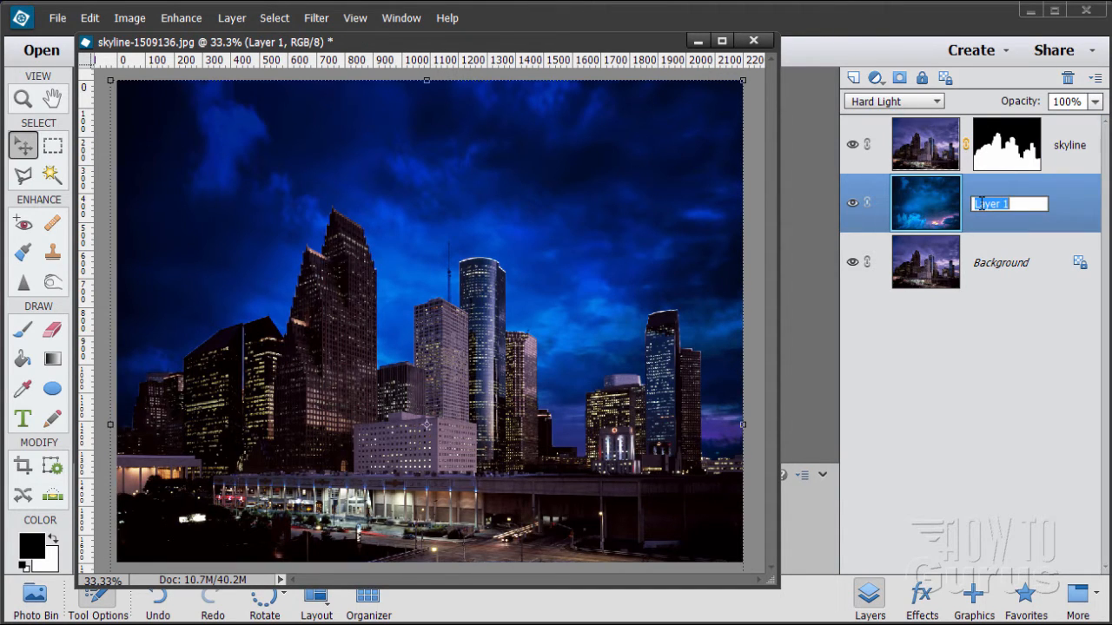
text(Dramatic Sky)
key(Return)
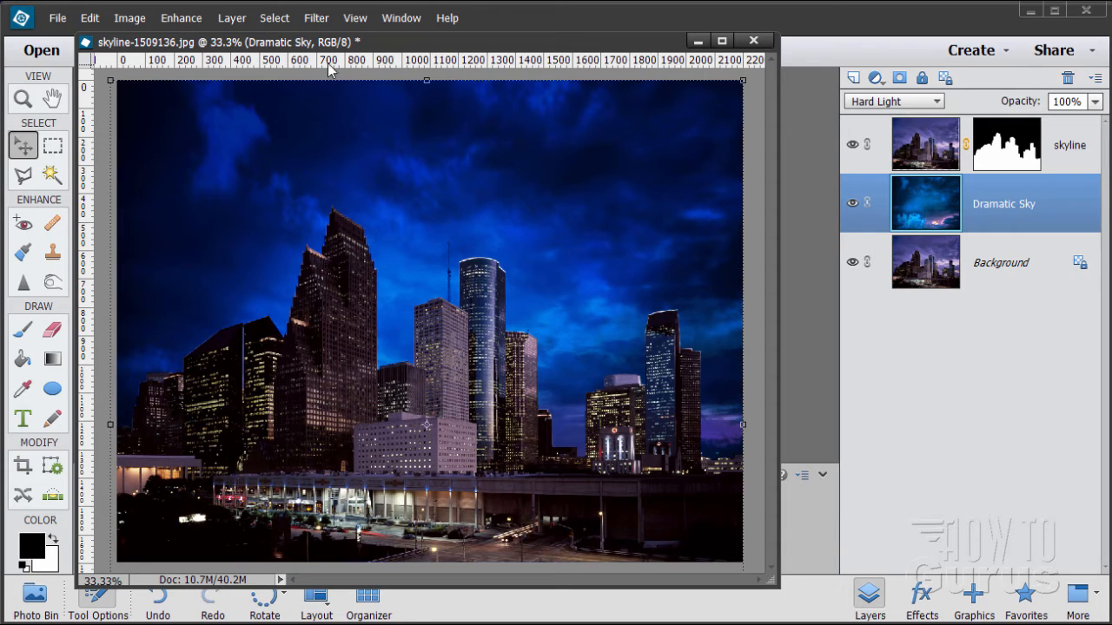
Check the measurement units offered for the ruler, leaving Pixels selected.
right_click(378, 66)
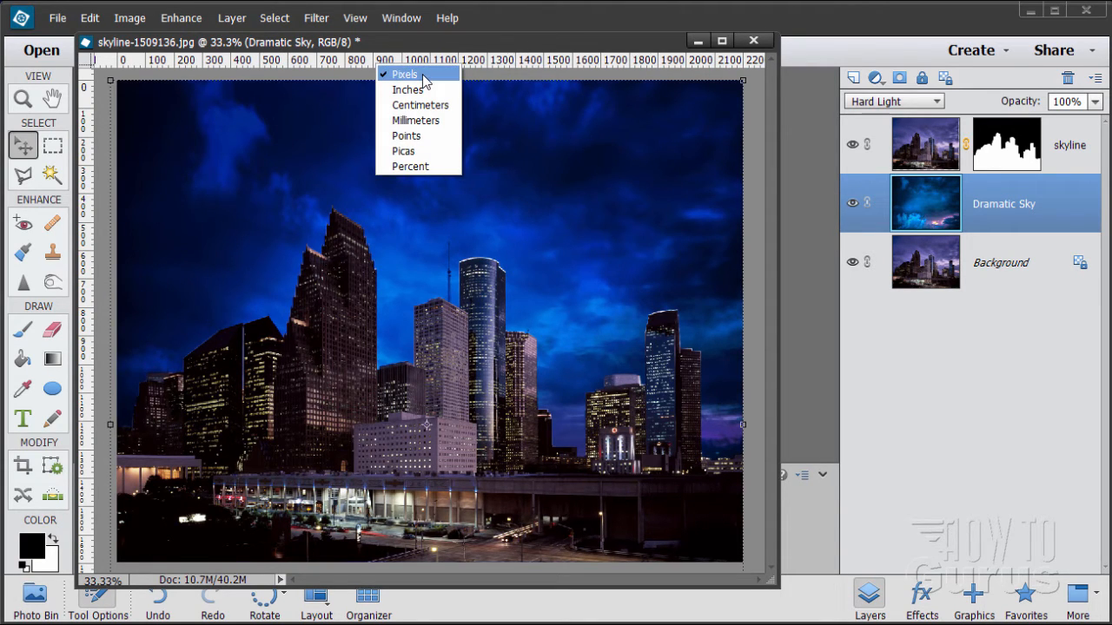
click(477, 72)
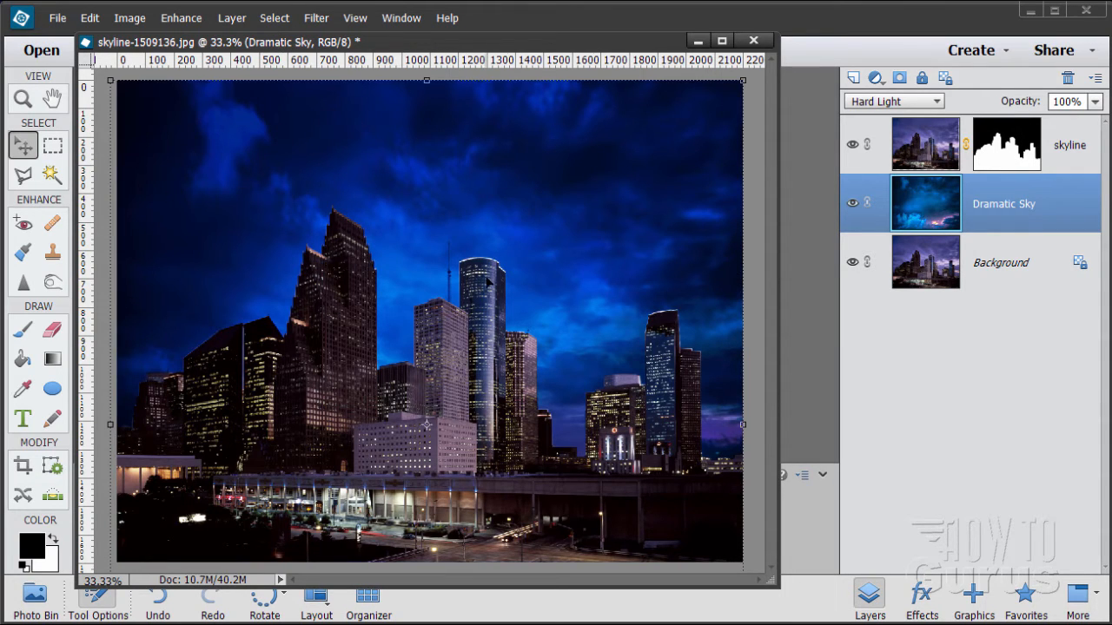
Hide the skyline layer and add a new blank layer directly above the Dramatic Sky layer.
click(852, 145)
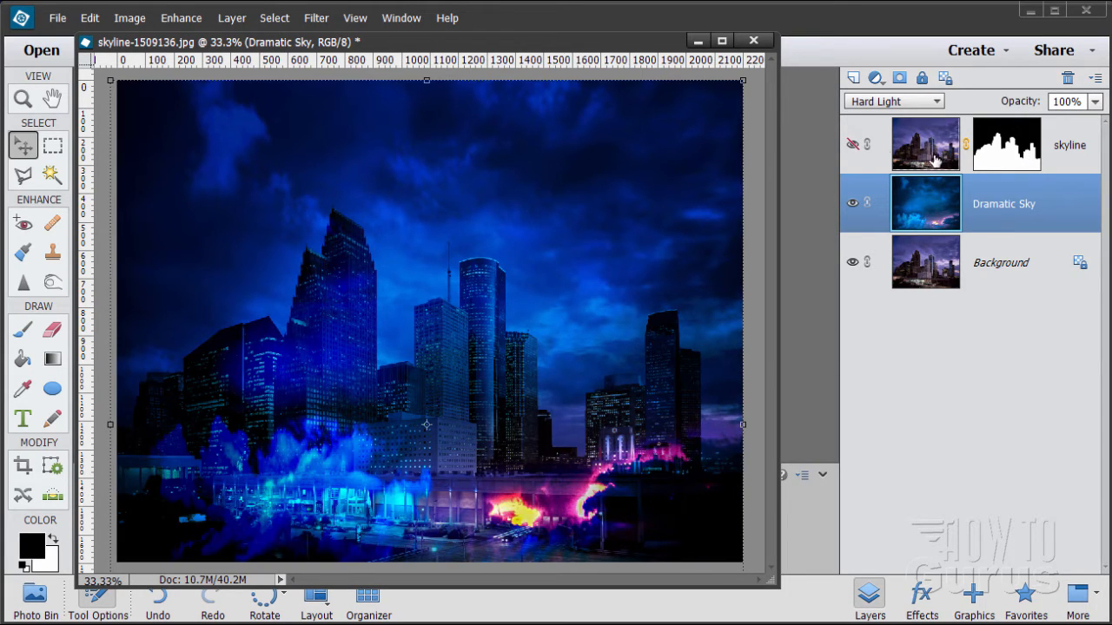
click(854, 78)
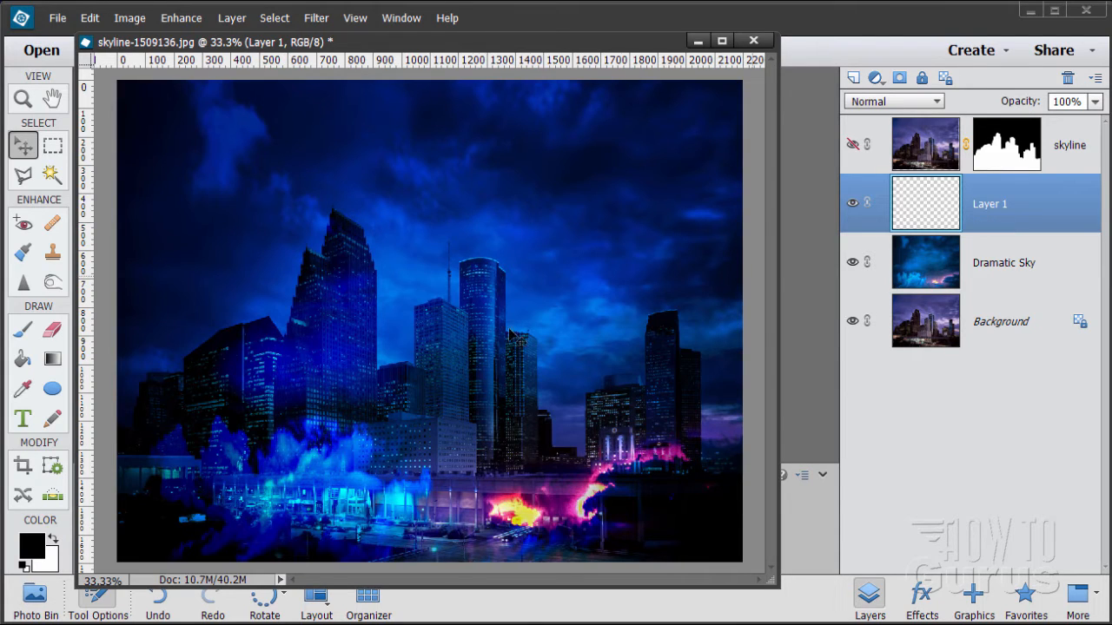
Swap the colors to make white the foreground color and activate the Brush tool.
drag(497, 43, 539, 42)
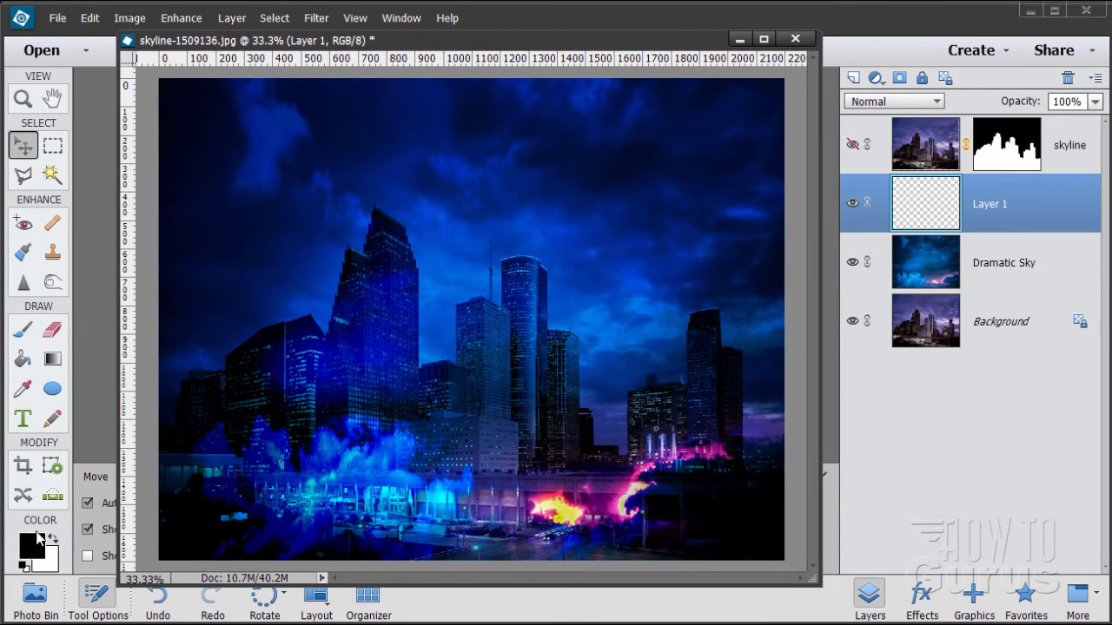
click(52, 539)
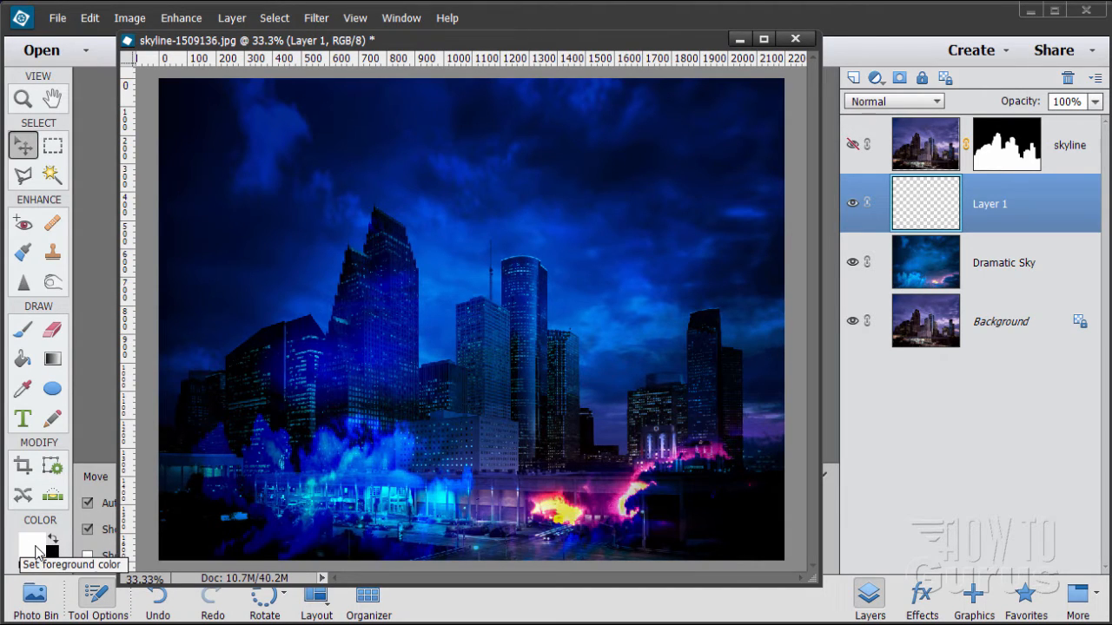
click(24, 333)
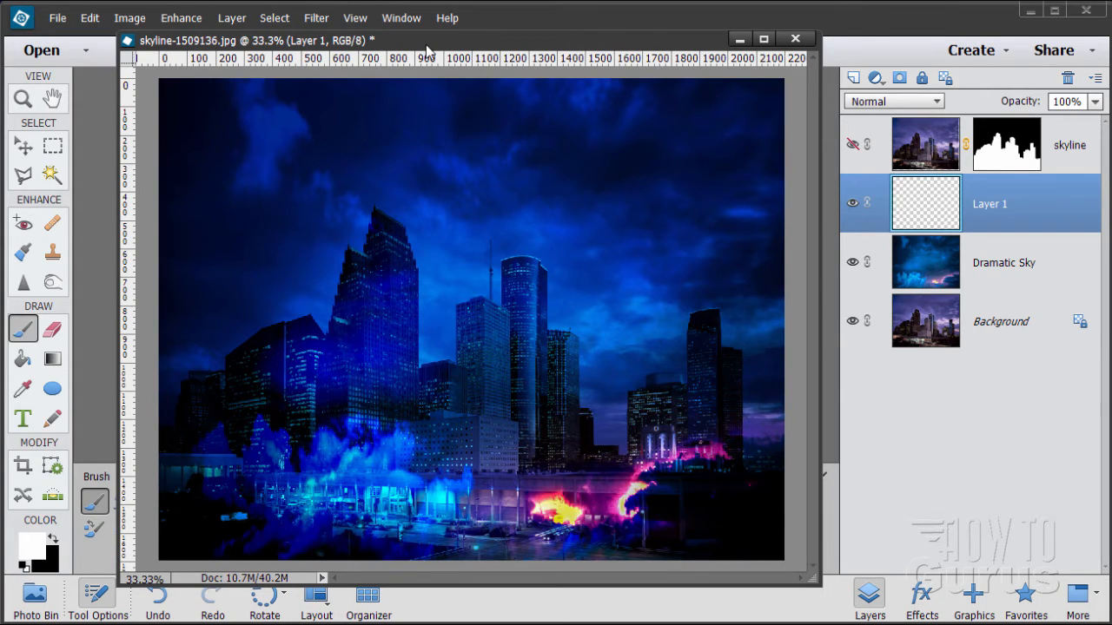
Dock the floating document window as a tab to uncover the brush options.
drag(430, 49, 827, 50)
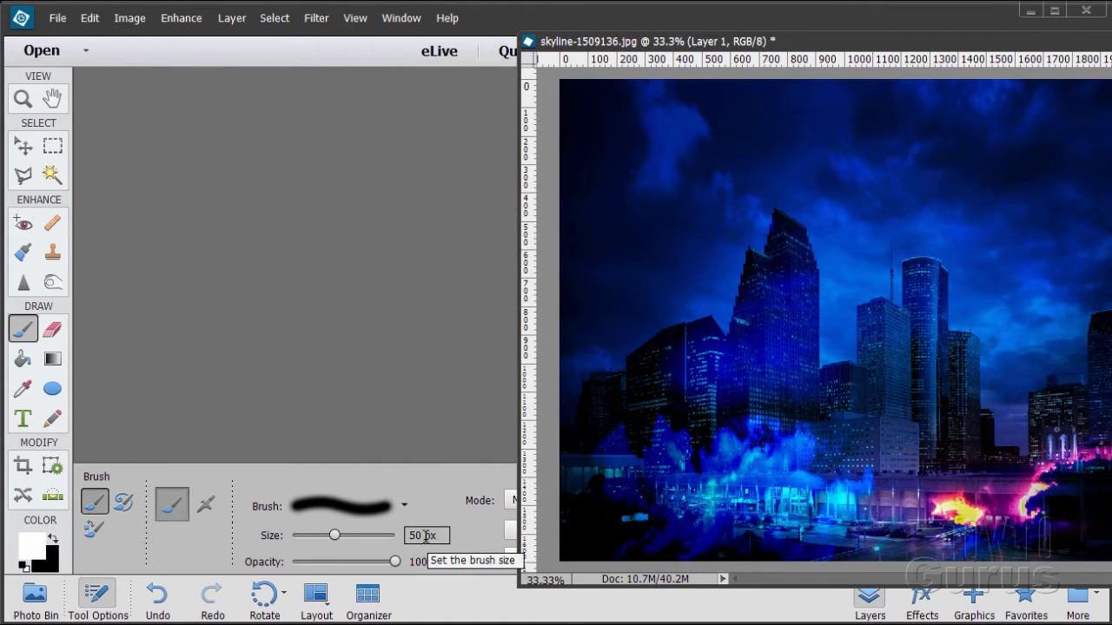
mouse_move(801, 48)
mouse_down()
mouse_move(720, 43)
mouse_move(443, 79)
mouse_up()
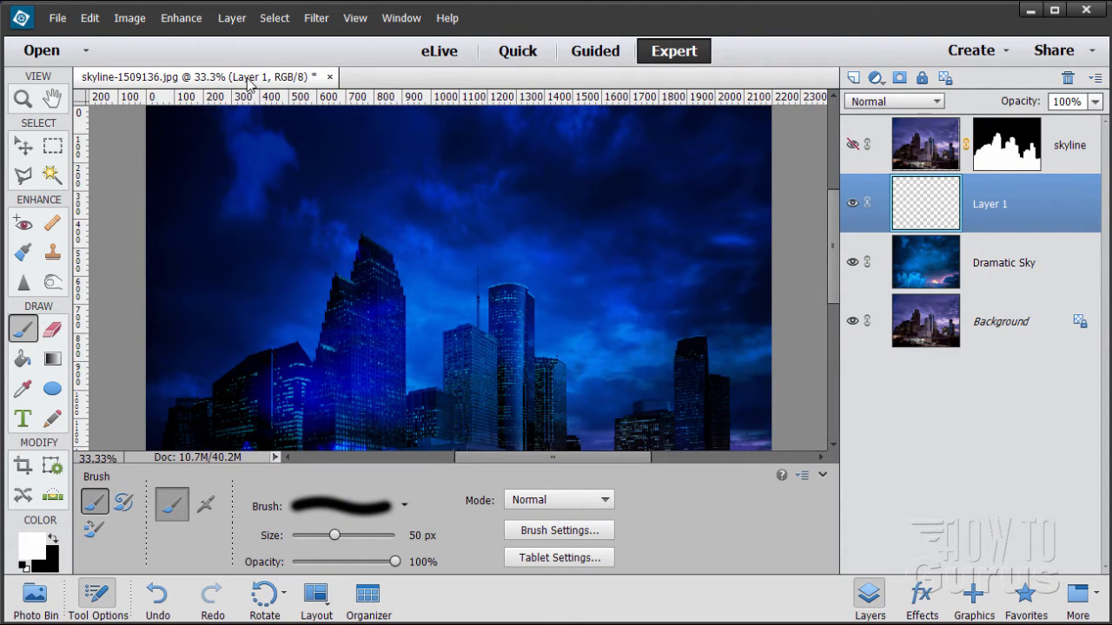
drag(234, 80, 265, 80)
Review the floating document and window docking options in the General preferences.
click(83, 21)
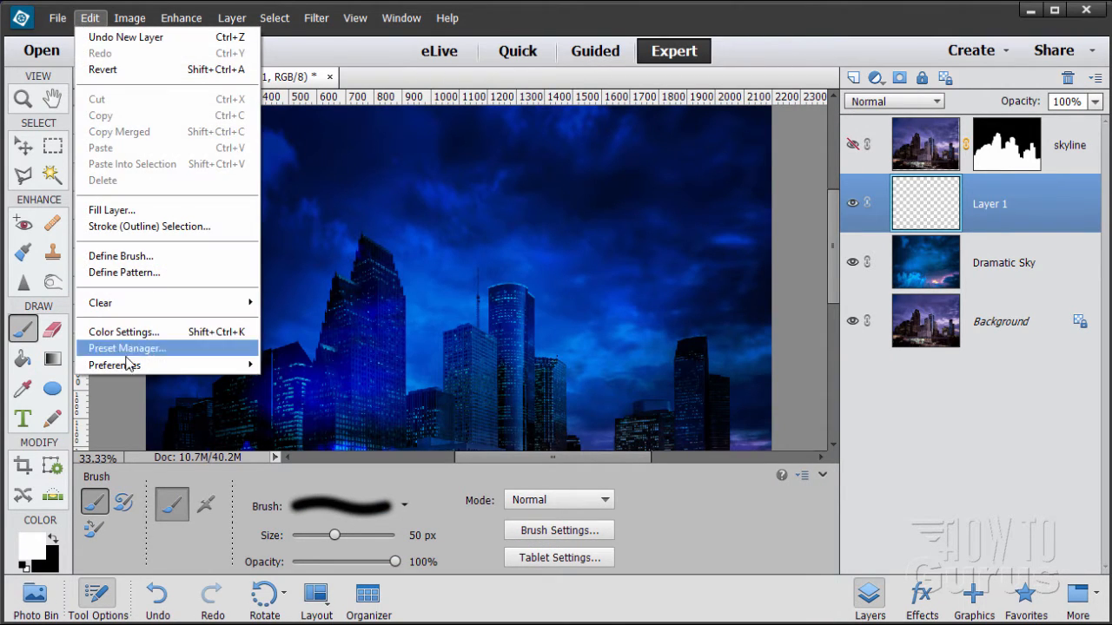
mouse_move(128, 367)
click(303, 368)
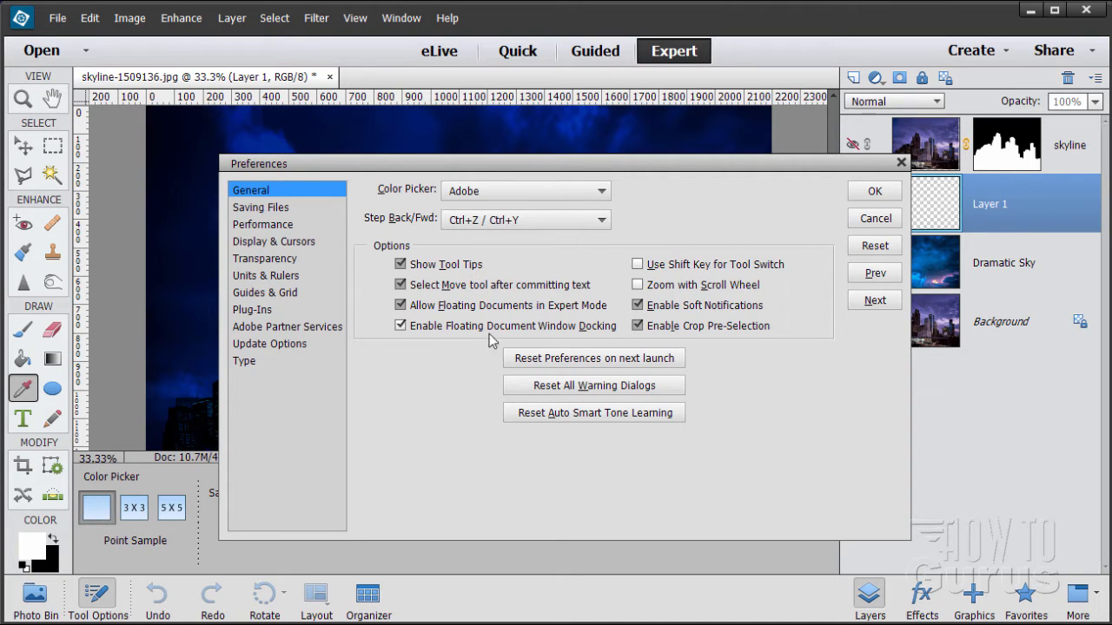
click(882, 200)
drag(271, 79, 300, 80)
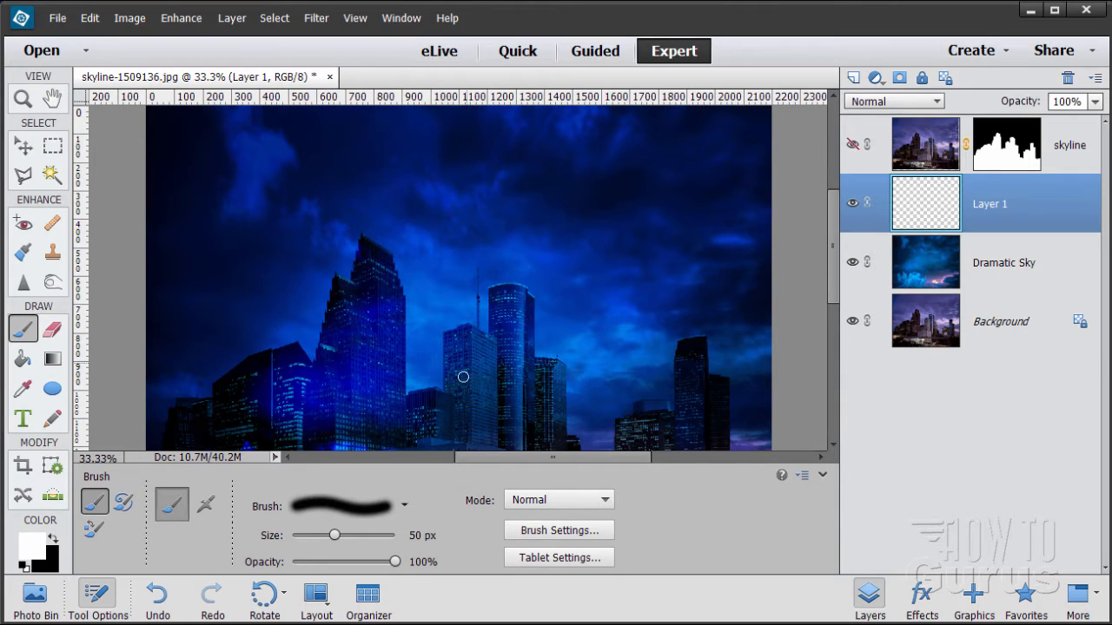
Choose the Hard Round 9 pixels brush from the Default Brushes and set its size to 7 px.
click(402, 504)
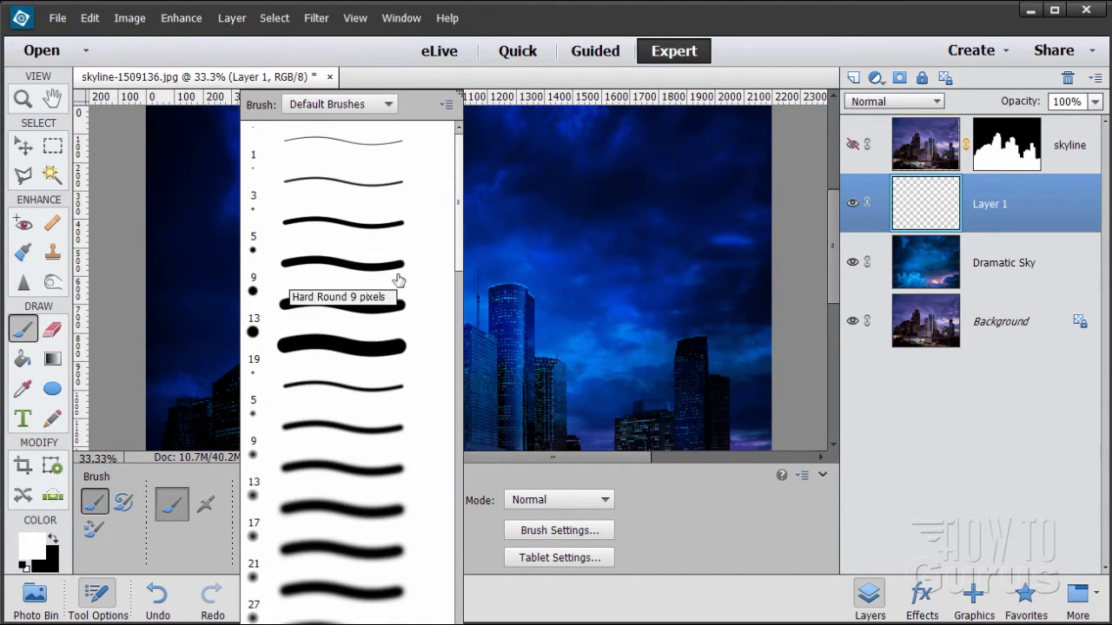
click(314, 269)
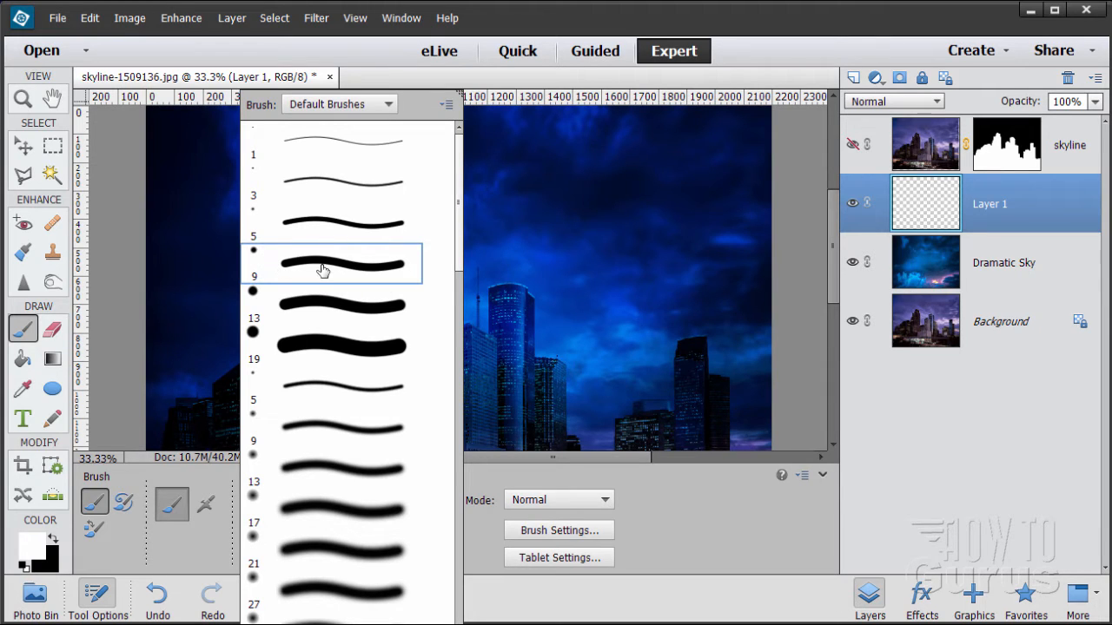
click(321, 265)
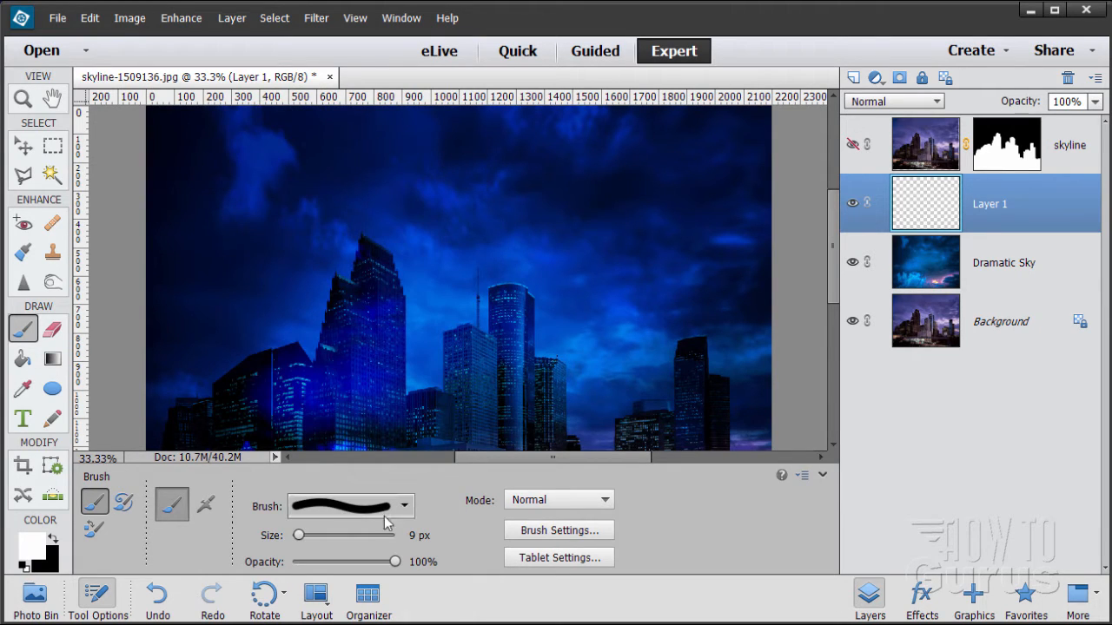
double_click(413, 528)
text(7)
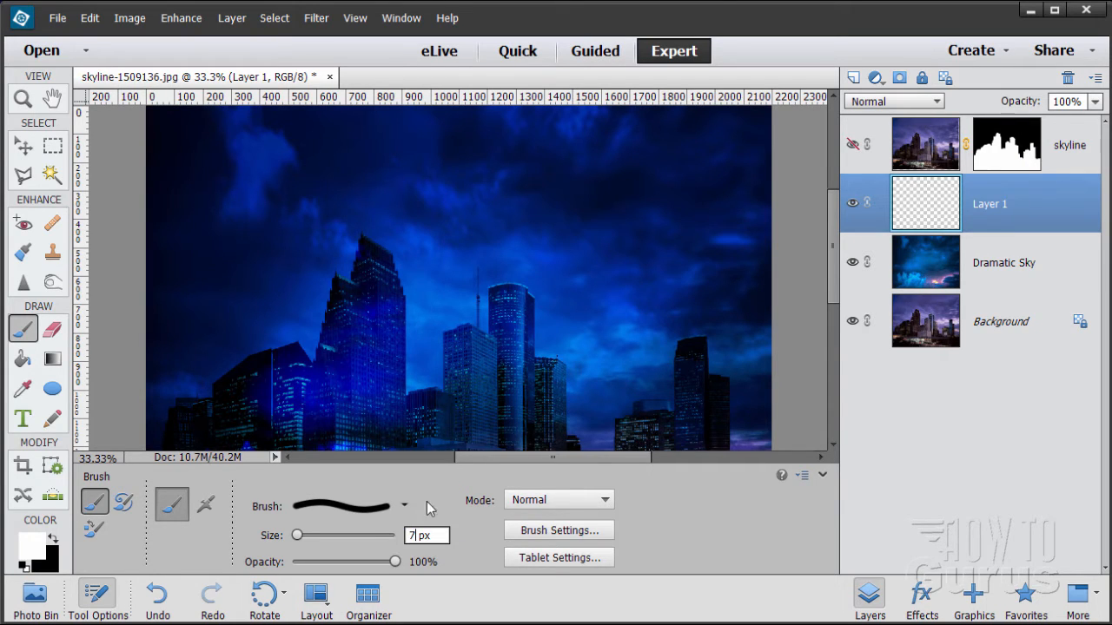
key(Return)
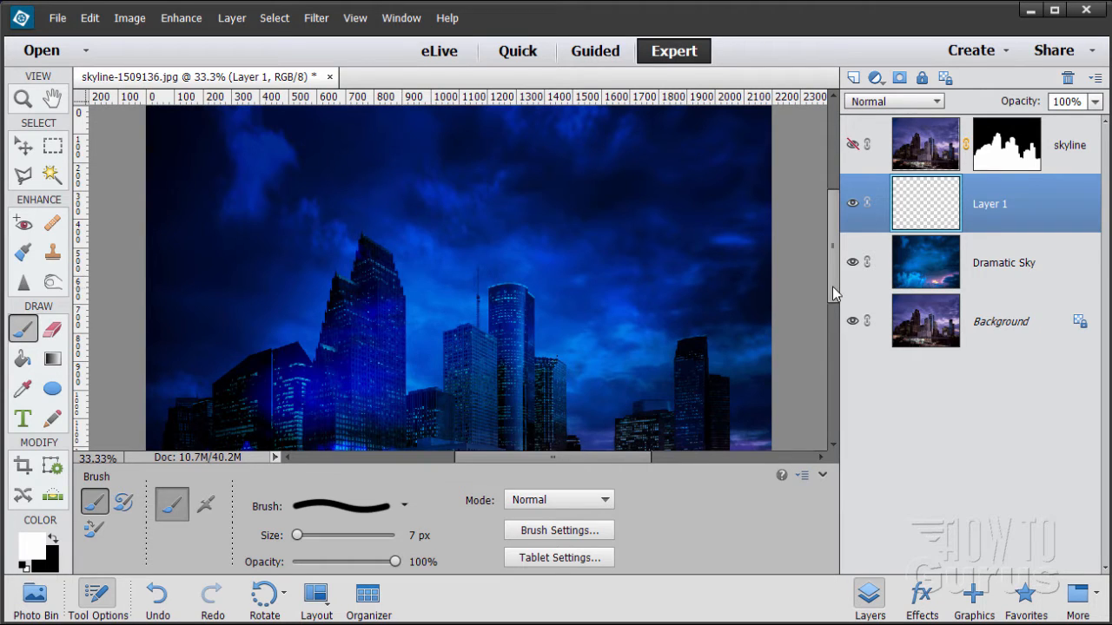
Float the document window and paint a jagged main lightning bolt from the upper sky down to the right-hand buildings' base.
scroll(833, 295, up, 3)
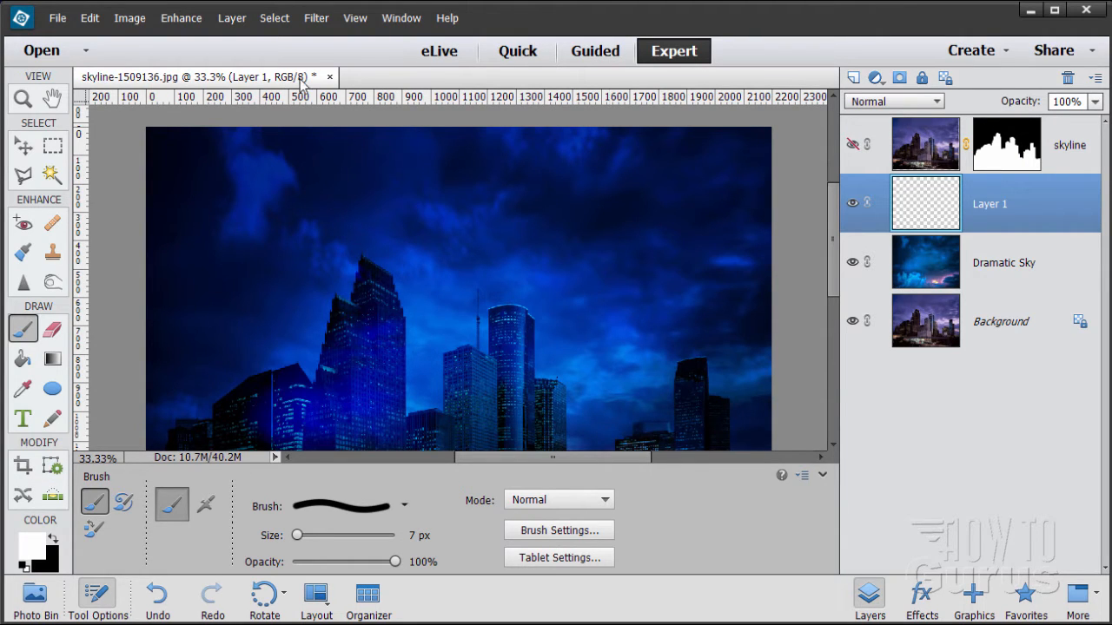
drag(265, 79, 281, 54)
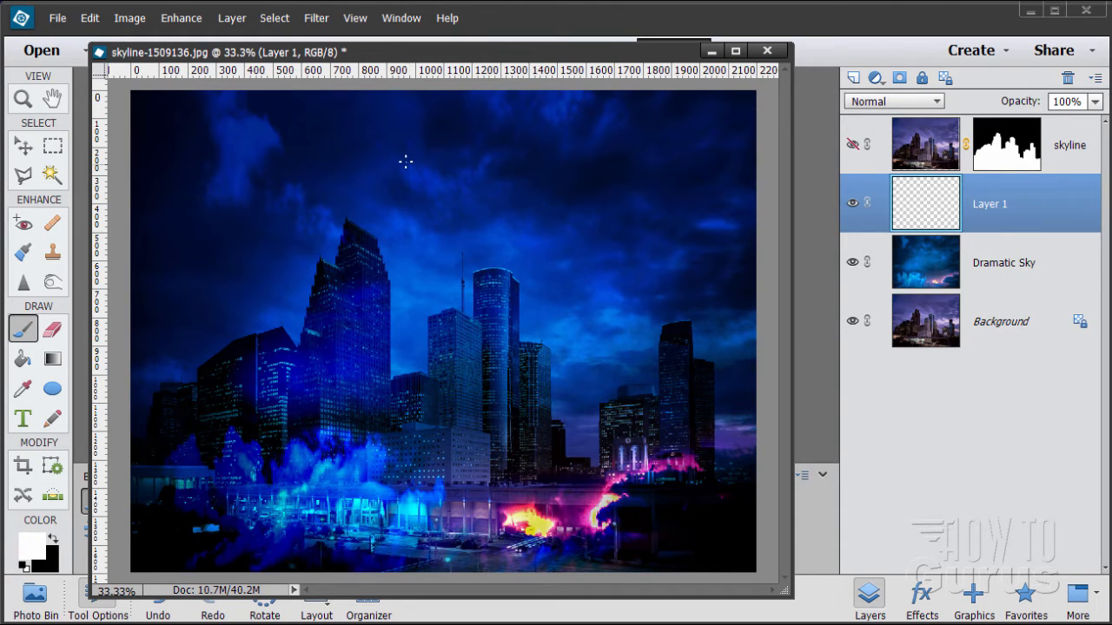
mouse_move(388, 151)
mouse_down()
mouse_move(435, 198)
mouse_move(451, 235)
mouse_move(498, 259)
mouse_move(490, 271)
mouse_move(503, 299)
mouse_move(545, 341)
mouse_move(575, 408)
mouse_move(636, 480)
mouse_up()
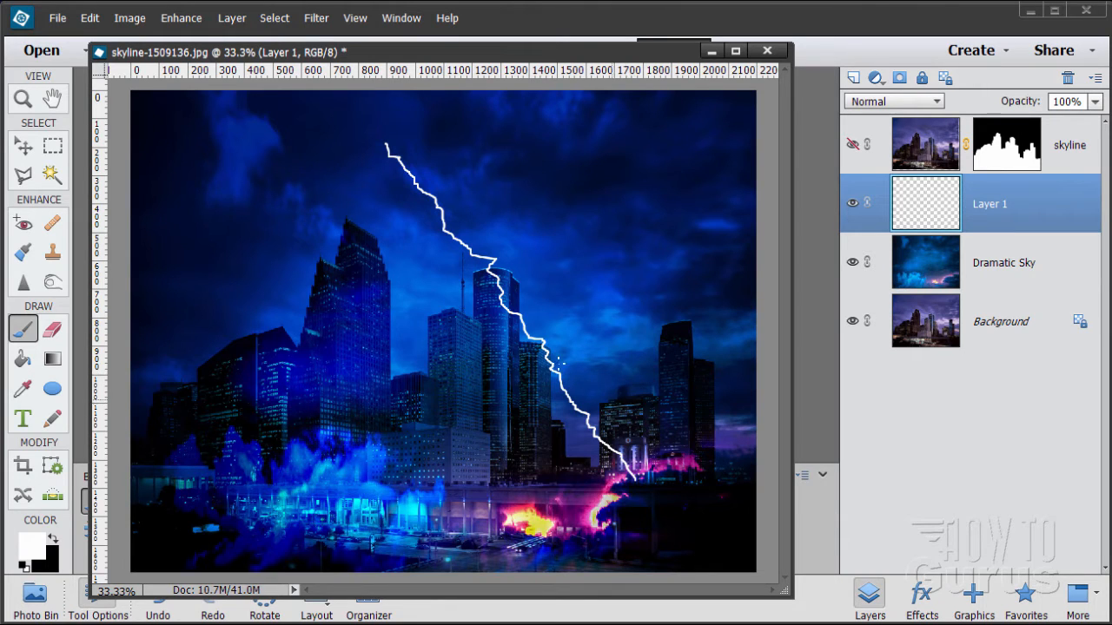
Dock the document window again, set the brush size to 5 px and paint a side branch off the main bolt's lower right side.
drag(446, 55, 449, 74)
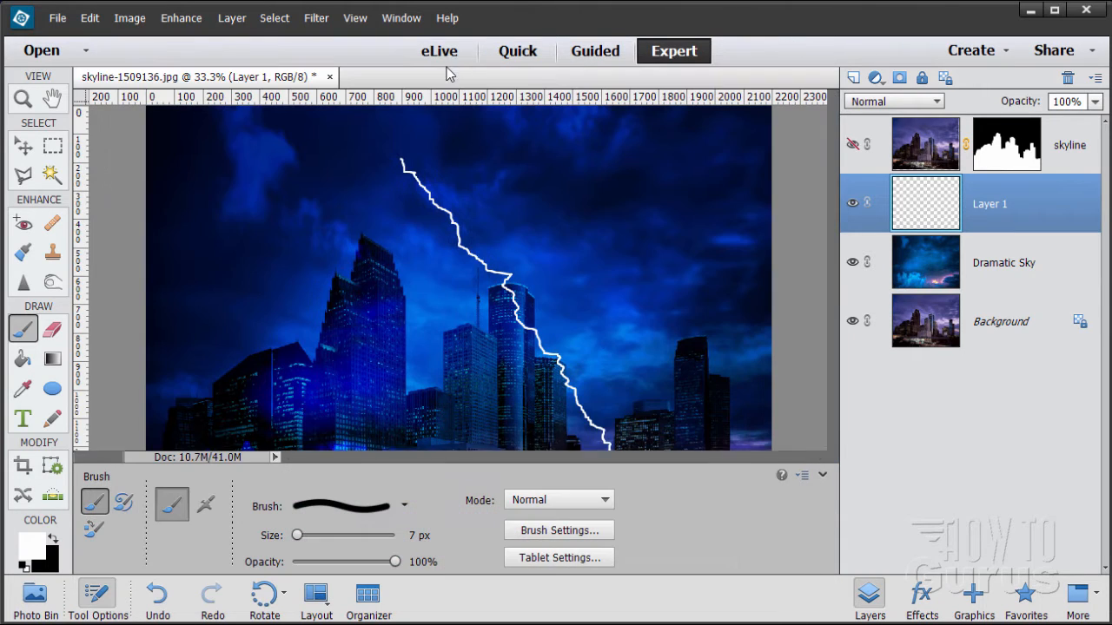
drag(833, 269, 831, 295)
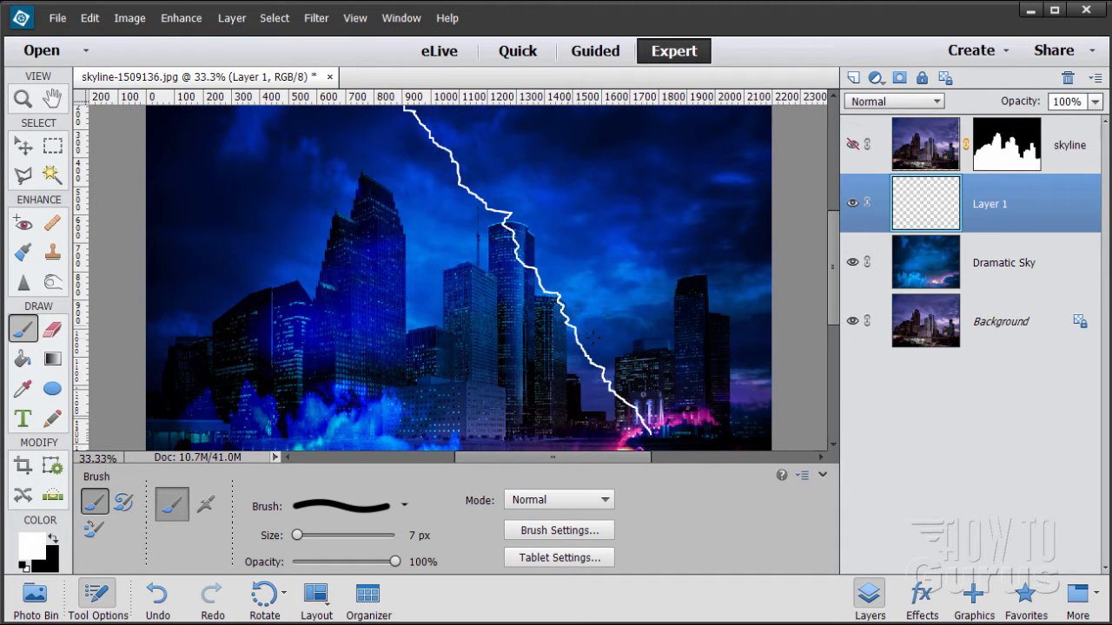
click(404, 535)
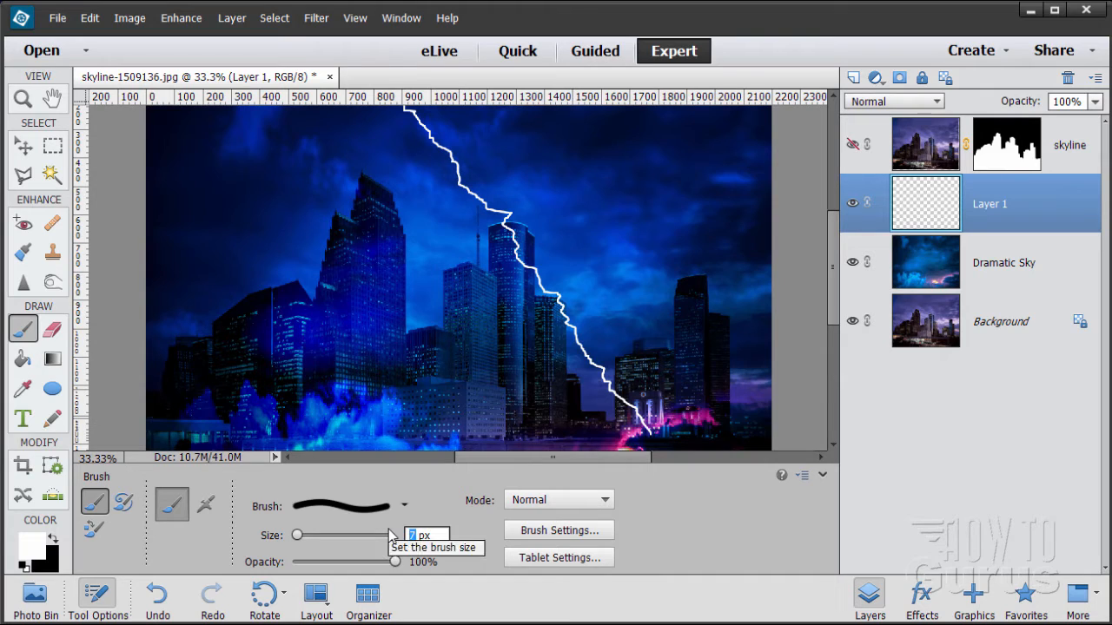
text(5)
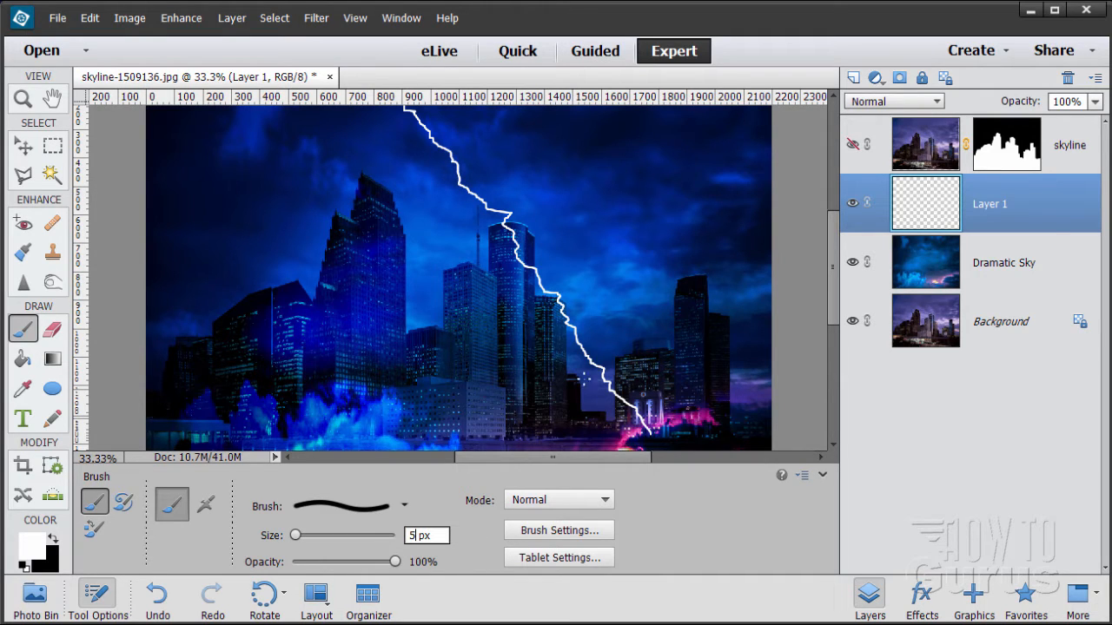
drag(570, 326, 660, 347)
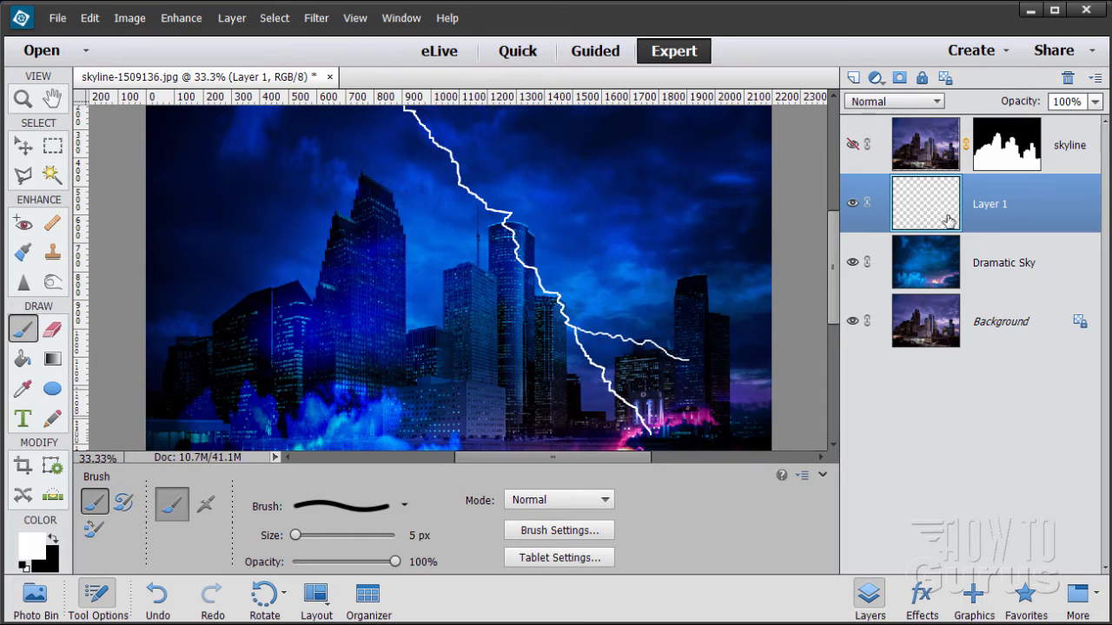
Rename the layer holding the main lightning as "Bolt 1".
double_click(1002, 205)
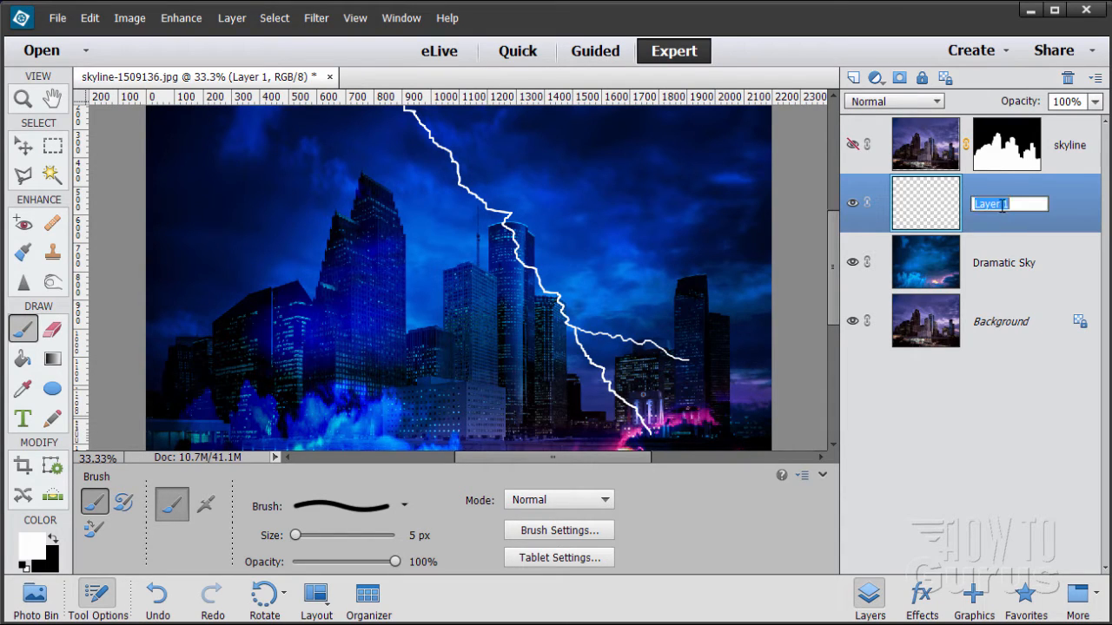
text(Bolt)
click(1066, 209)
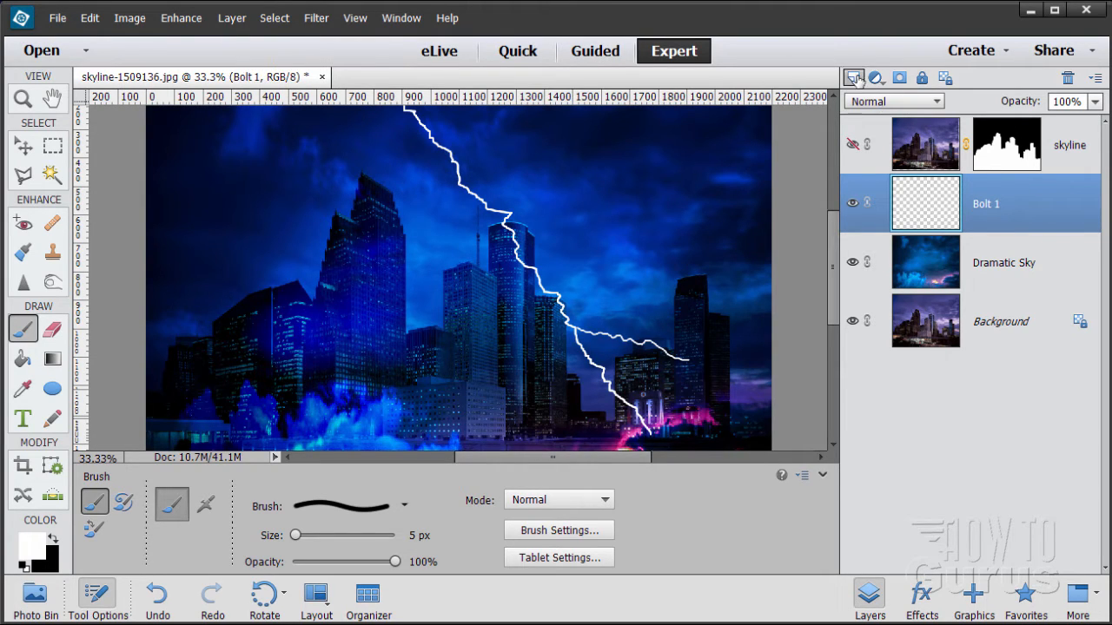
Add a new layer above Bolt 1 and name it "Bolt 2".
click(854, 77)
double_click(986, 203)
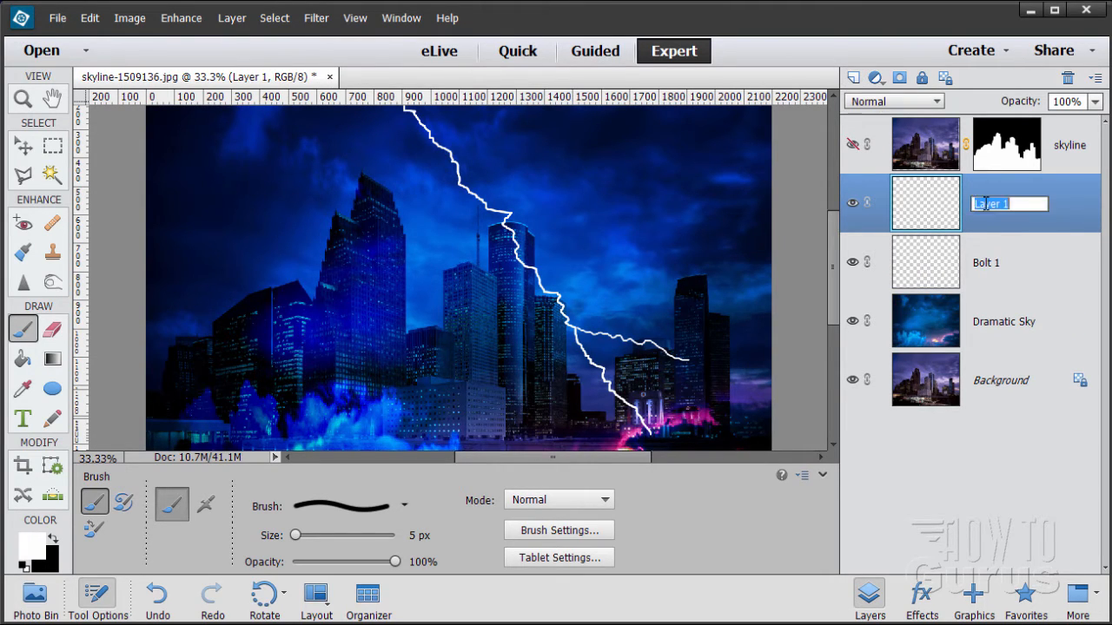
text(Bolt 2)
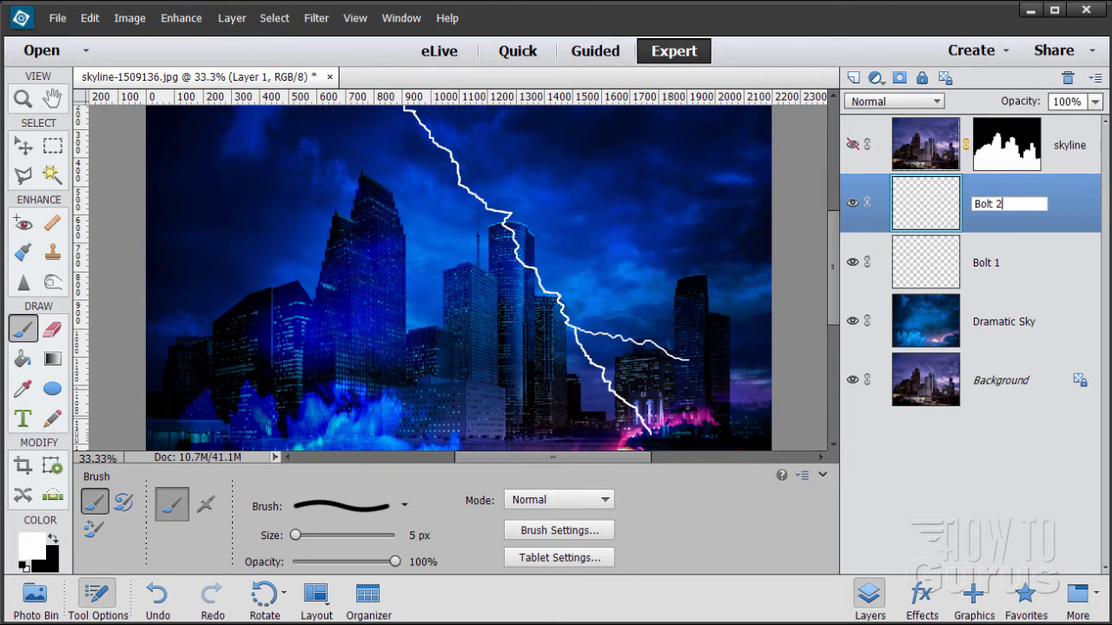
Set the brush size to 3 px for thinner lightning branches.
click(414, 536)
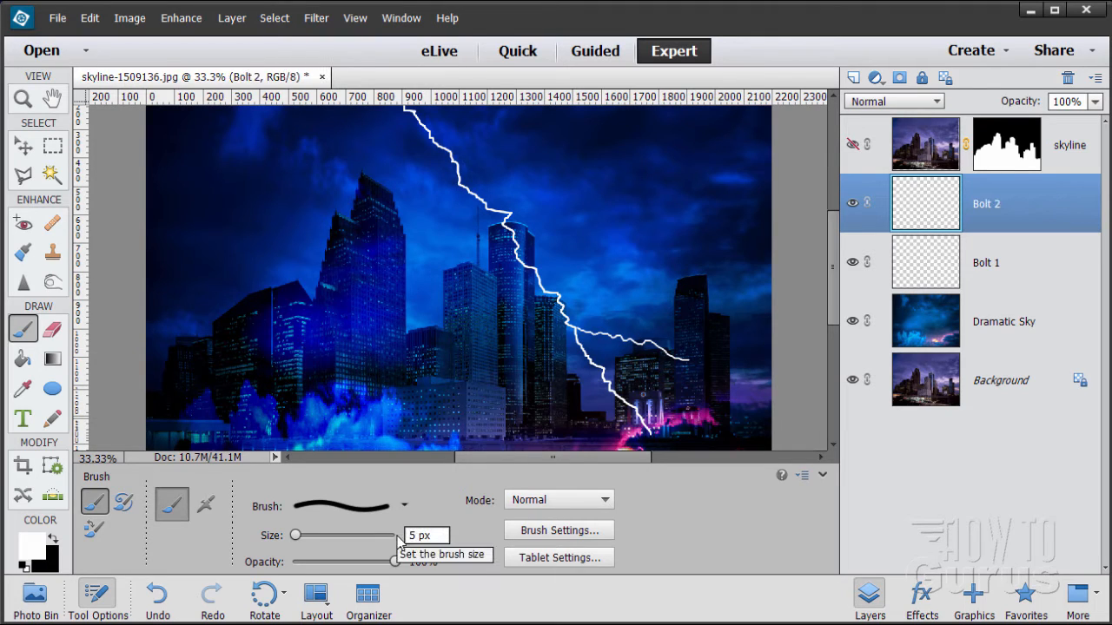
key(BackSpace)
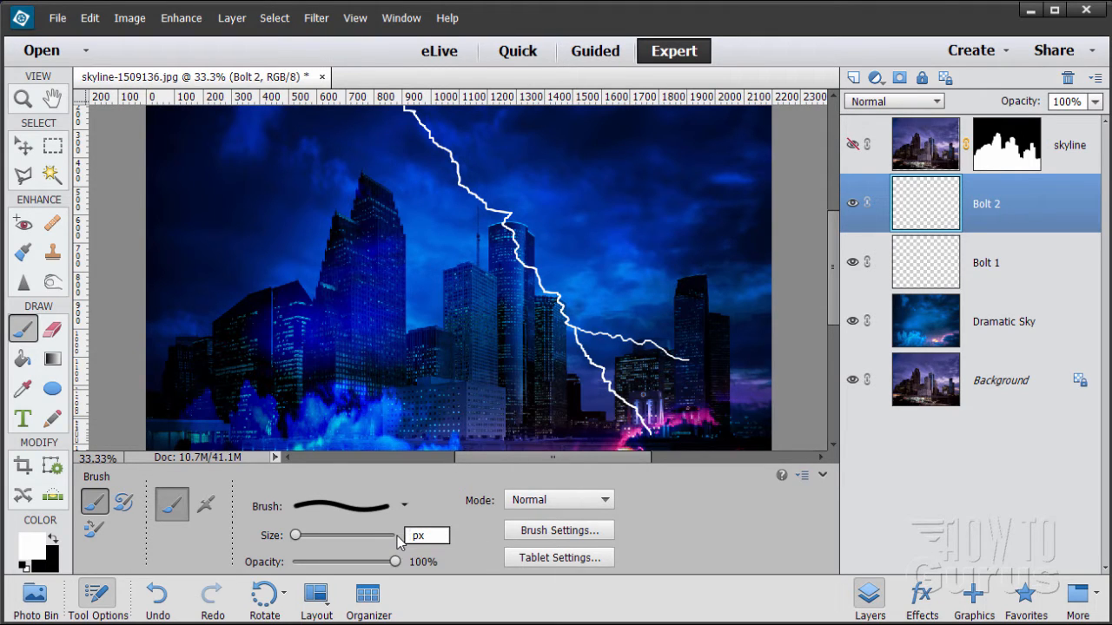
text(3)
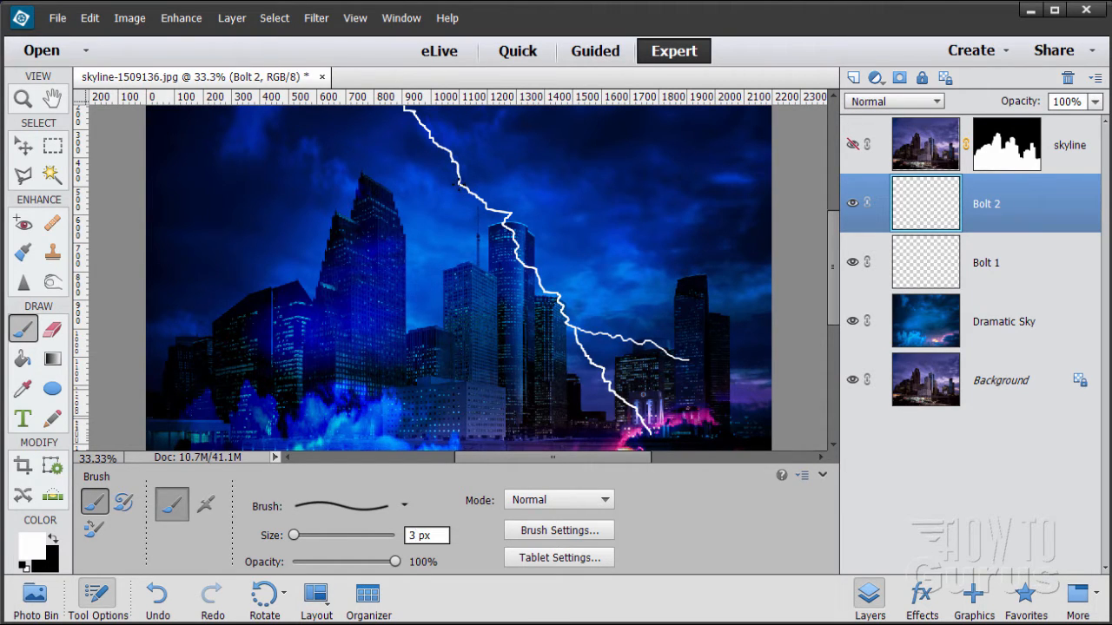
key(Return)
drag(453, 191, 453, 218)
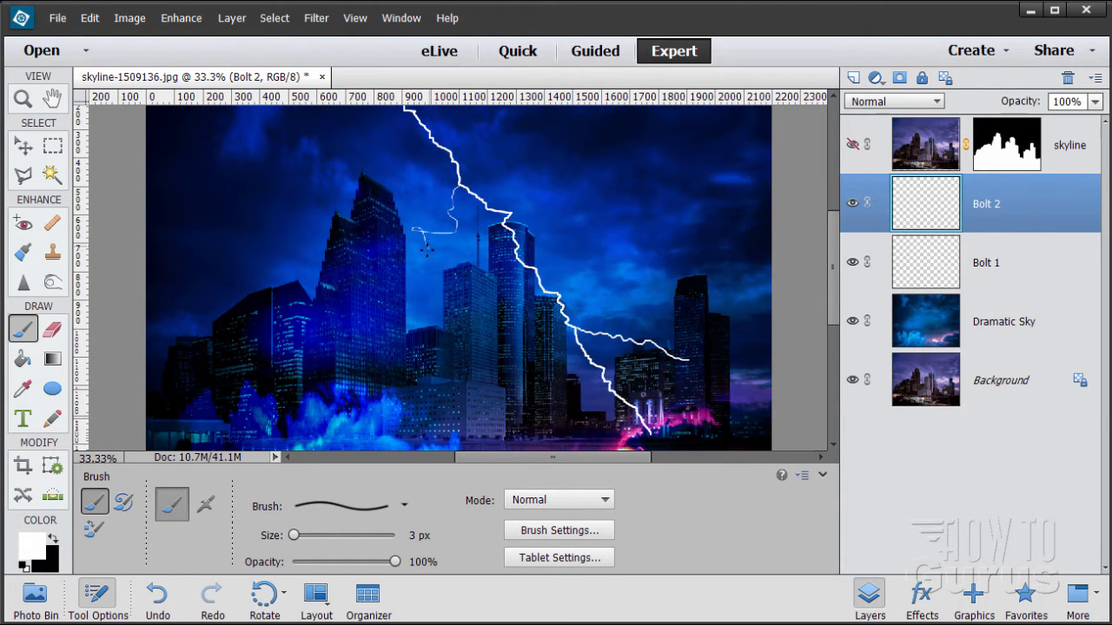
click(90, 17)
click(126, 36)
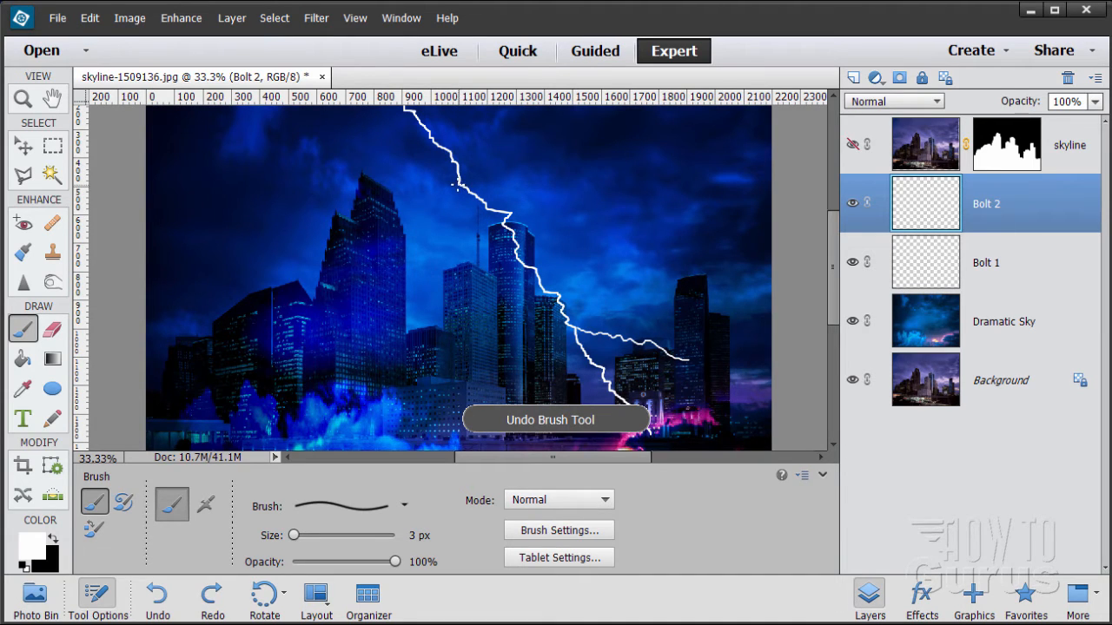
Paint four thin lightning branches off both sides of the main bolt on the Bolt 2 layer.
drag(456, 189, 440, 262)
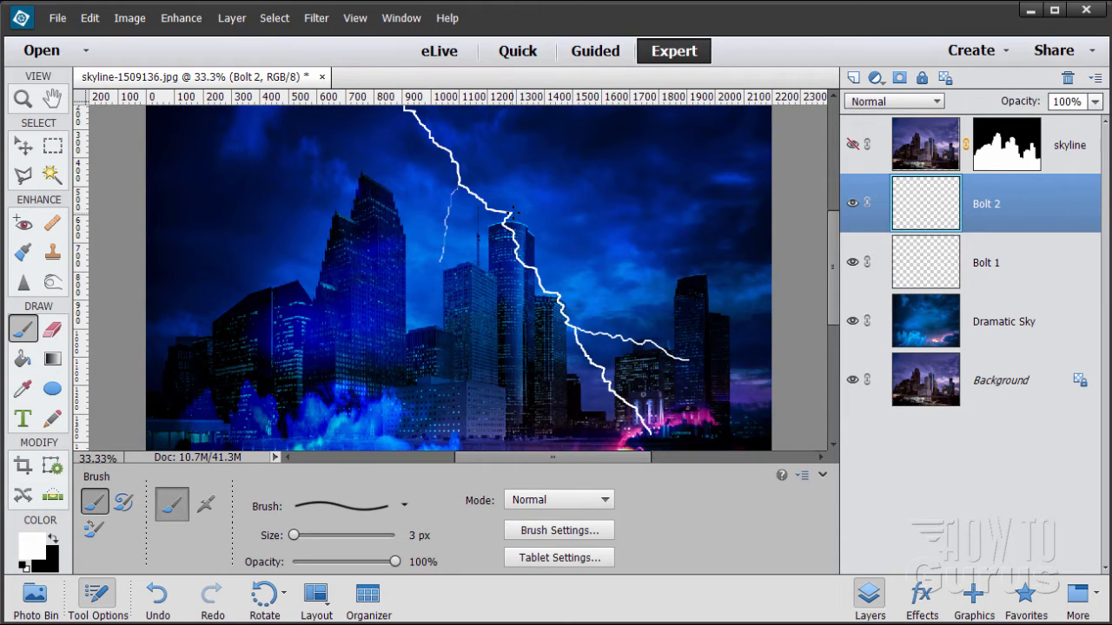
drag(520, 214, 612, 244)
mouse_move(583, 301)
mouse_down()
mouse_move(645, 302)
mouse_move(620, 306)
mouse_move(659, 326)
mouse_up()
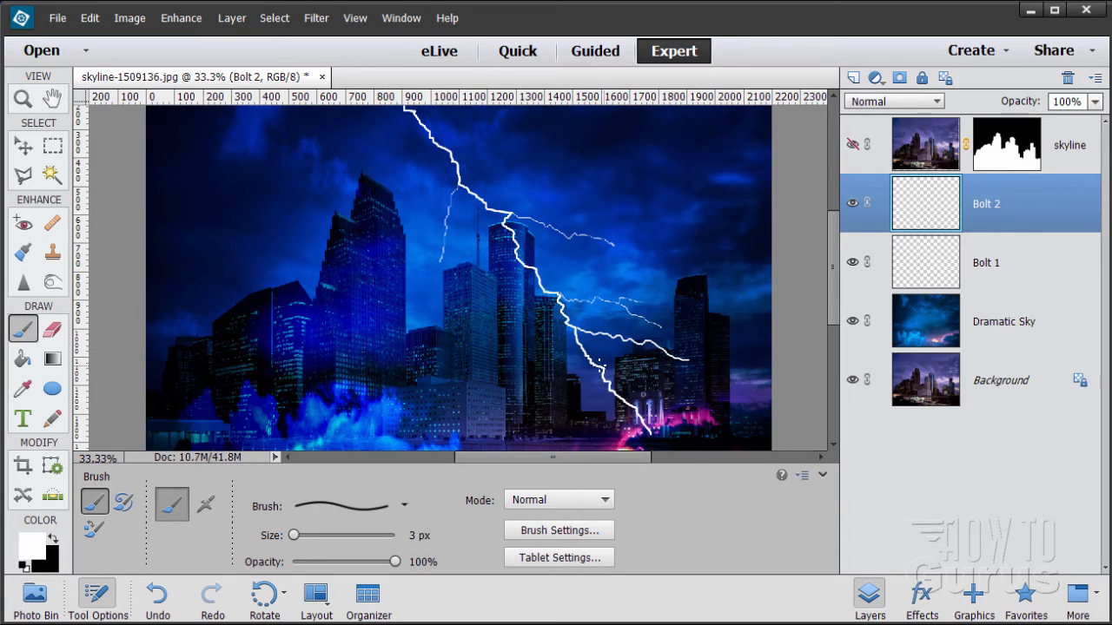
drag(593, 379, 593, 426)
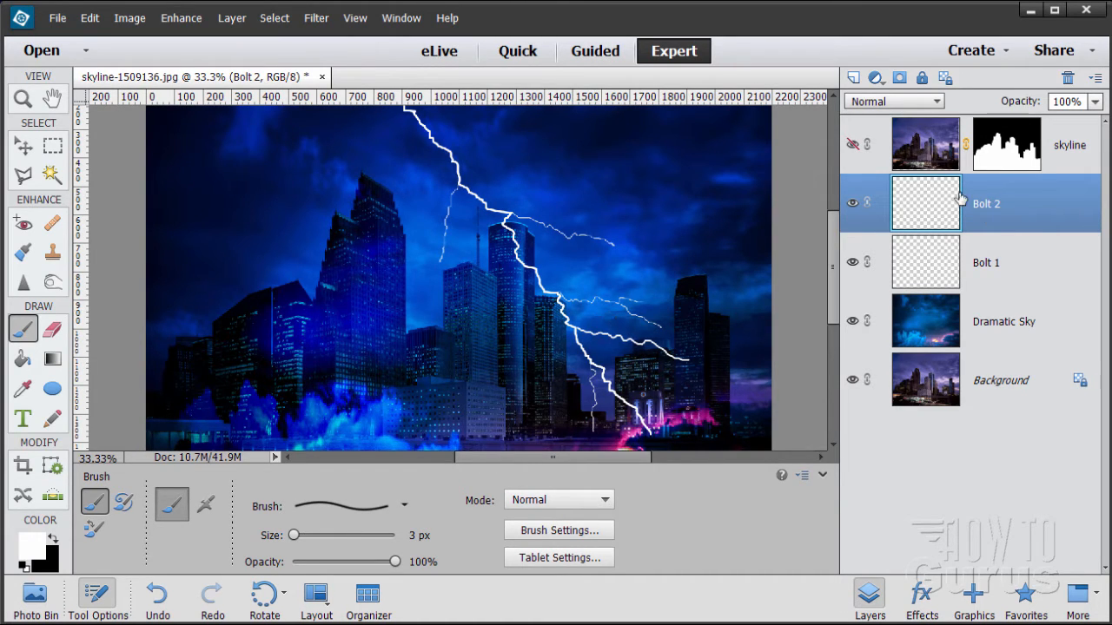
Add a new layer above Bolt 2 and name it "Bolt 3".
click(854, 78)
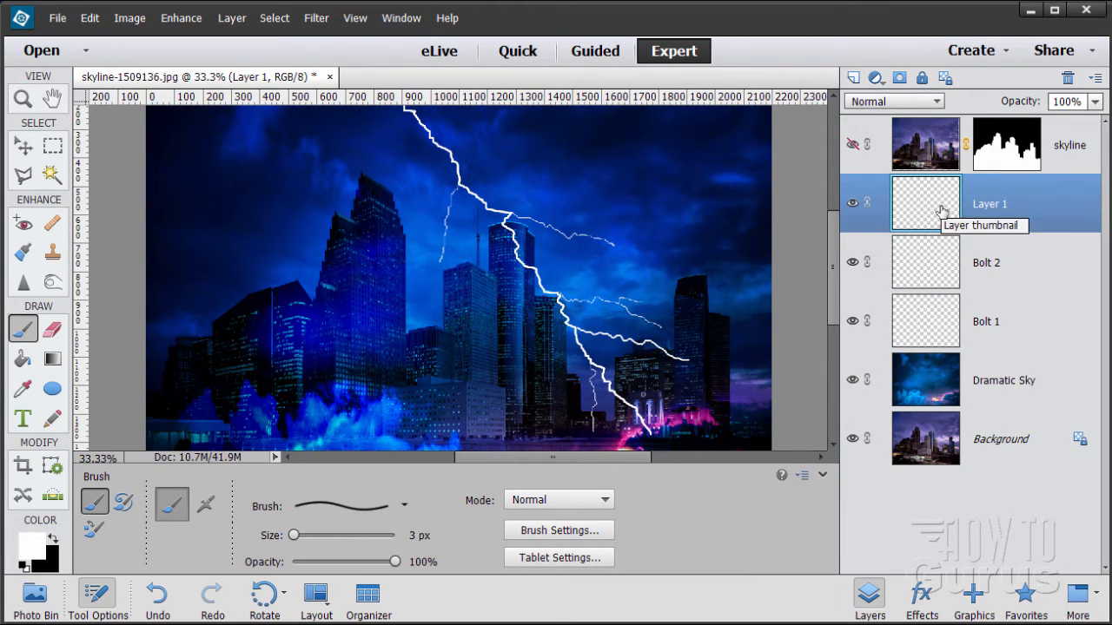
double_click(993, 201)
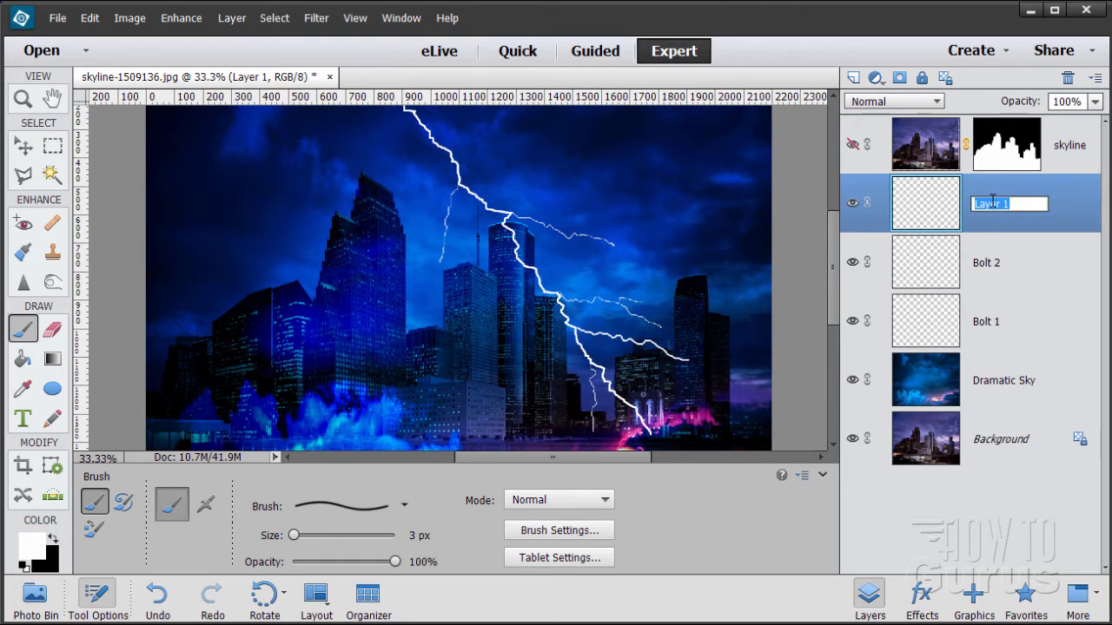
text(Bolt 3)
key(Return)
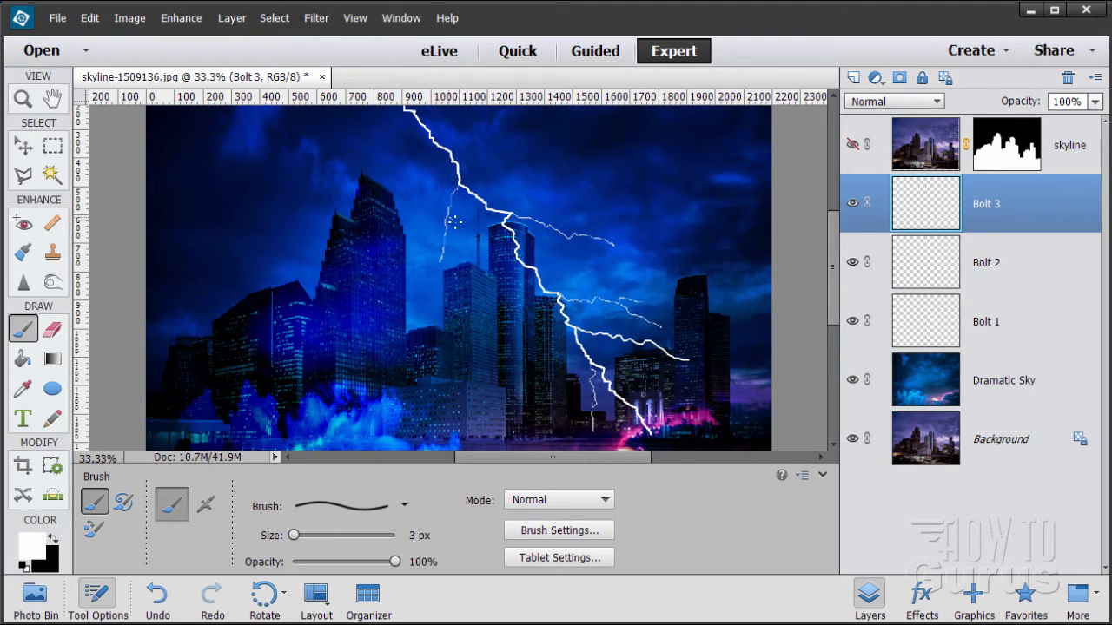
Paint fine secondary forks on the Bolt 3 layer, splitting off the existing branches and the upper main bolt.
mouse_move(459, 236)
mouse_down()
mouse_move(482, 276)
mouse_move(443, 246)
mouse_move(419, 284)
mouse_up()
mouse_move(568, 236)
mouse_down()
mouse_move(571, 257)
mouse_move(605, 278)
mouse_move(648, 296)
mouse_move(668, 285)
mouse_up()
mouse_move(640, 322)
mouse_down()
mouse_move(670, 339)
mouse_move(660, 354)
mouse_move(621, 345)
mouse_move(649, 382)
mouse_up()
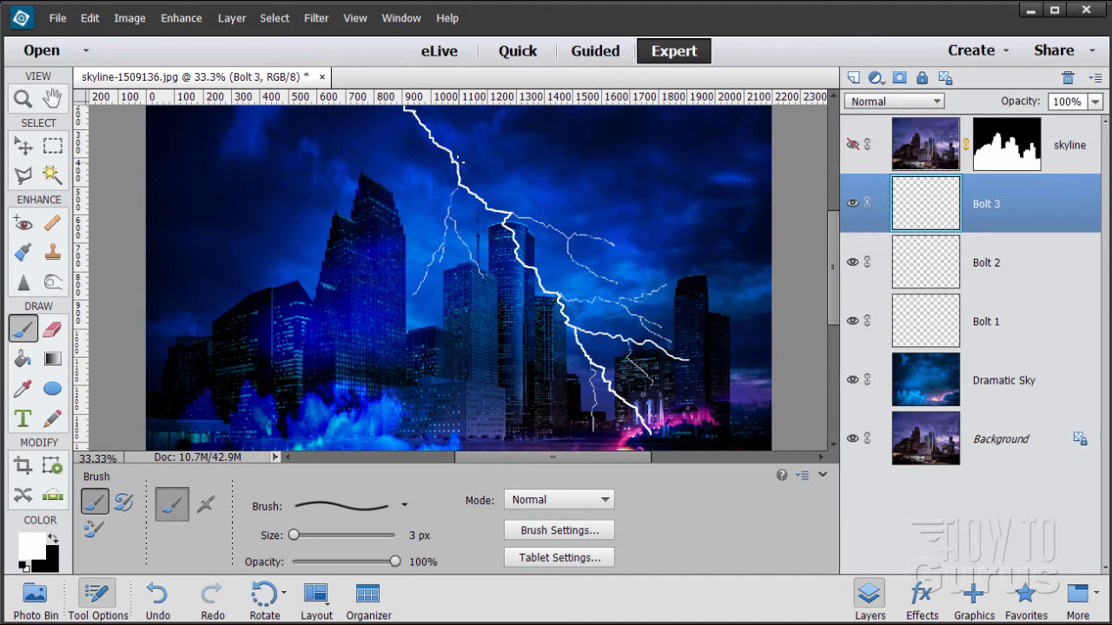
drag(461, 164, 512, 187)
Toggle the visibility of Bolt 1, Bolt 2 and Bolt 3 in turn to examine the strokes on each layer.
click(853, 321)
click(853, 321)
click(853, 321)
click(853, 321)
click(853, 262)
click(853, 262)
click(854, 265)
click(852, 203)
click(852, 203)
click(852, 204)
click(852, 204)
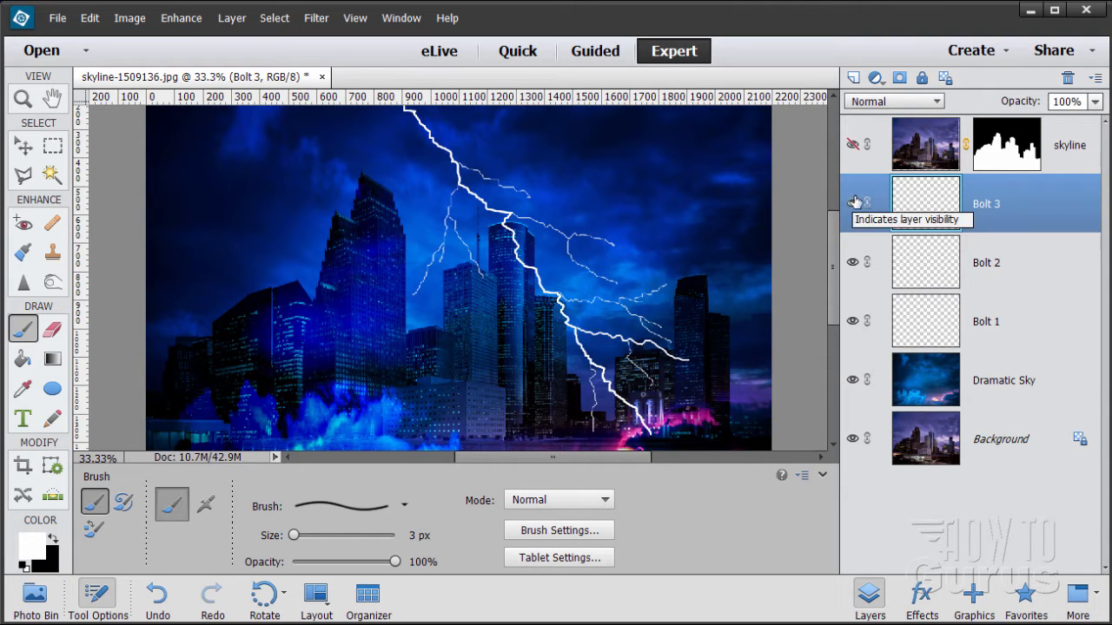
Activate the Move tool and set the Bolt 2 layer's opacity to 60%.
click(27, 156)
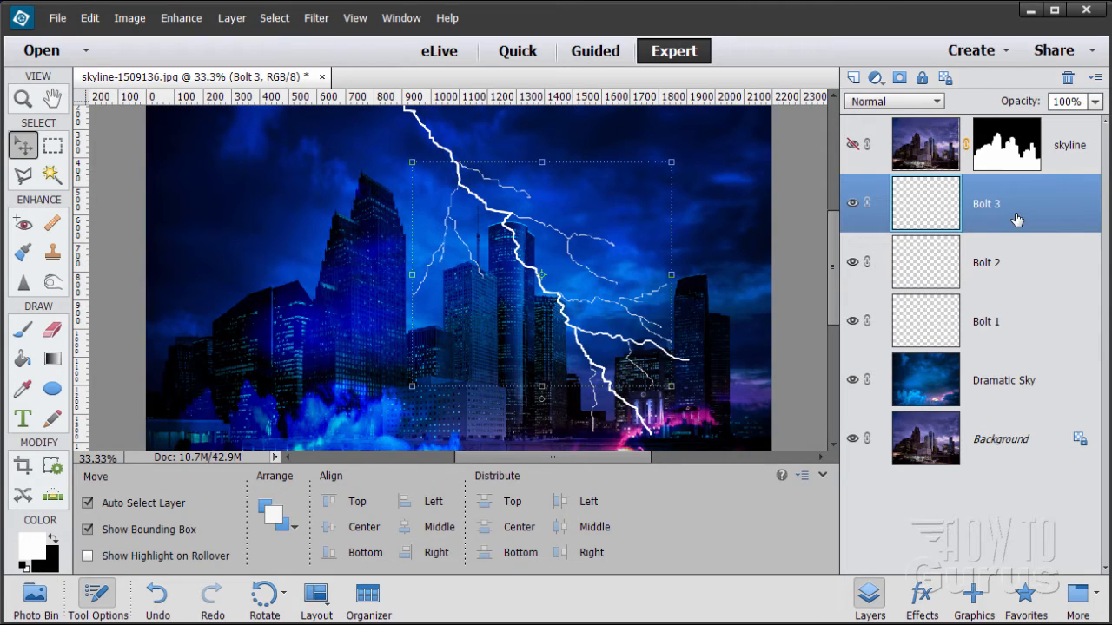
click(1018, 321)
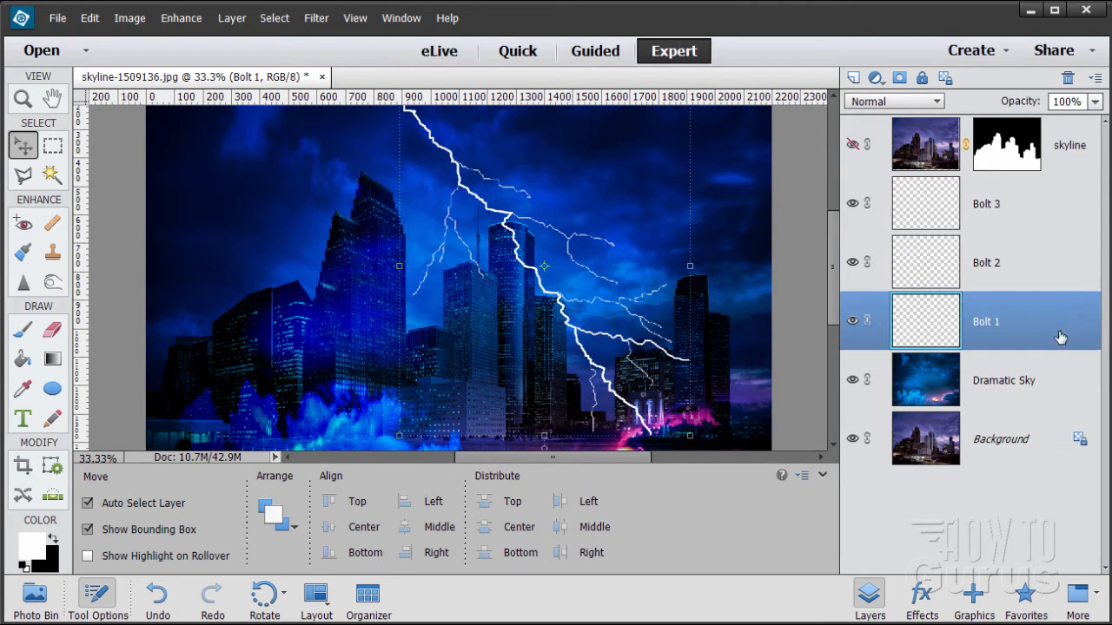
click(1014, 266)
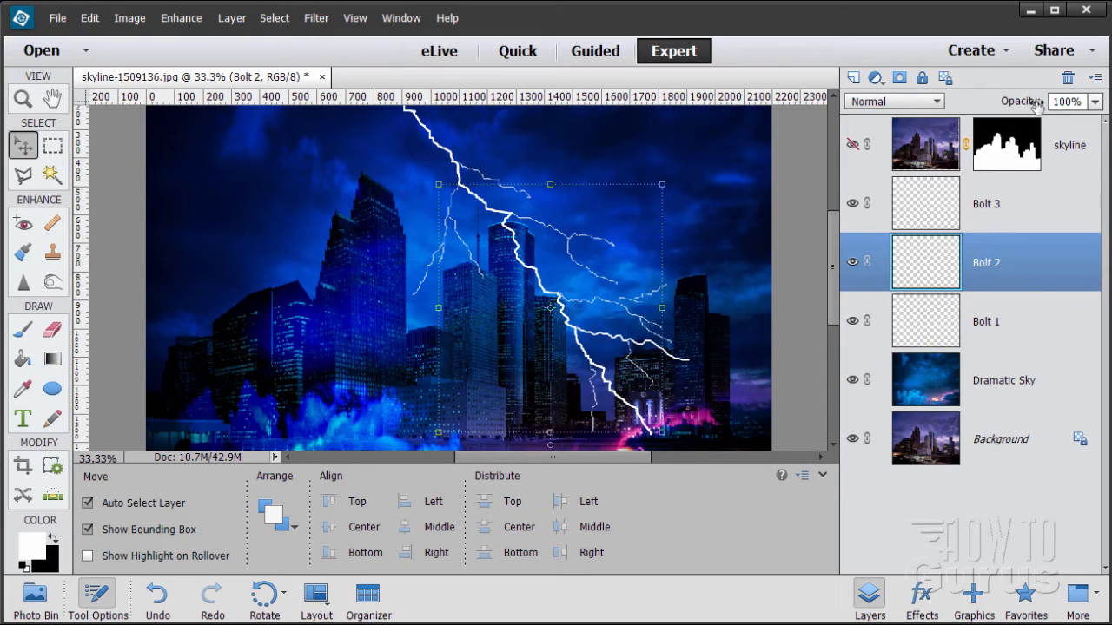
click(1094, 102)
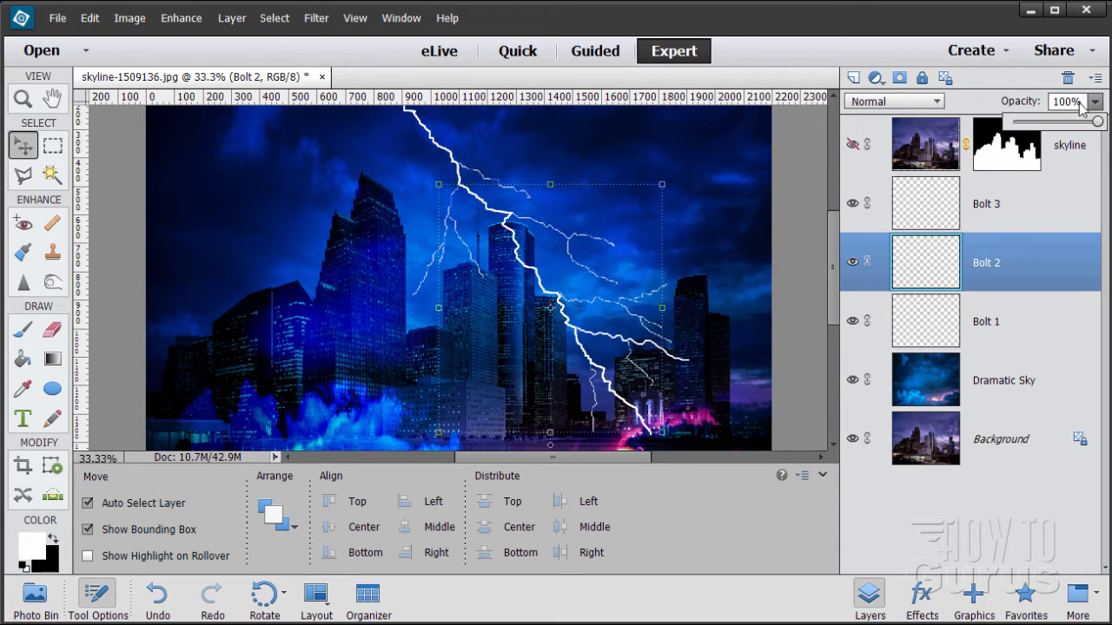
click(1066, 102)
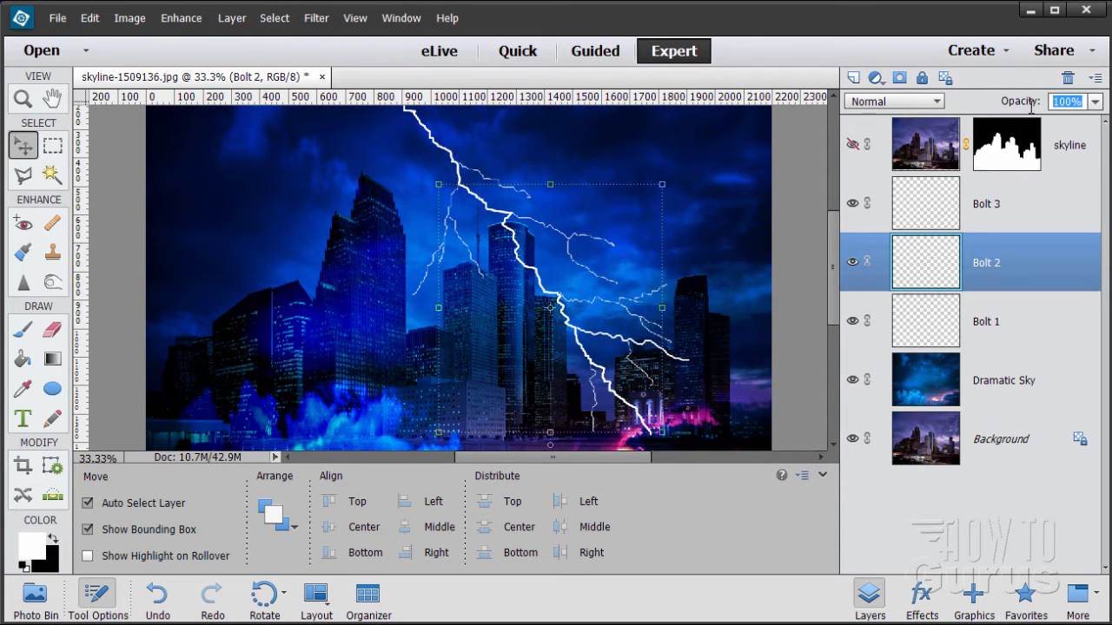
text(60)
Set the Bolt 3 layer's opacity to 30%.
click(1007, 217)
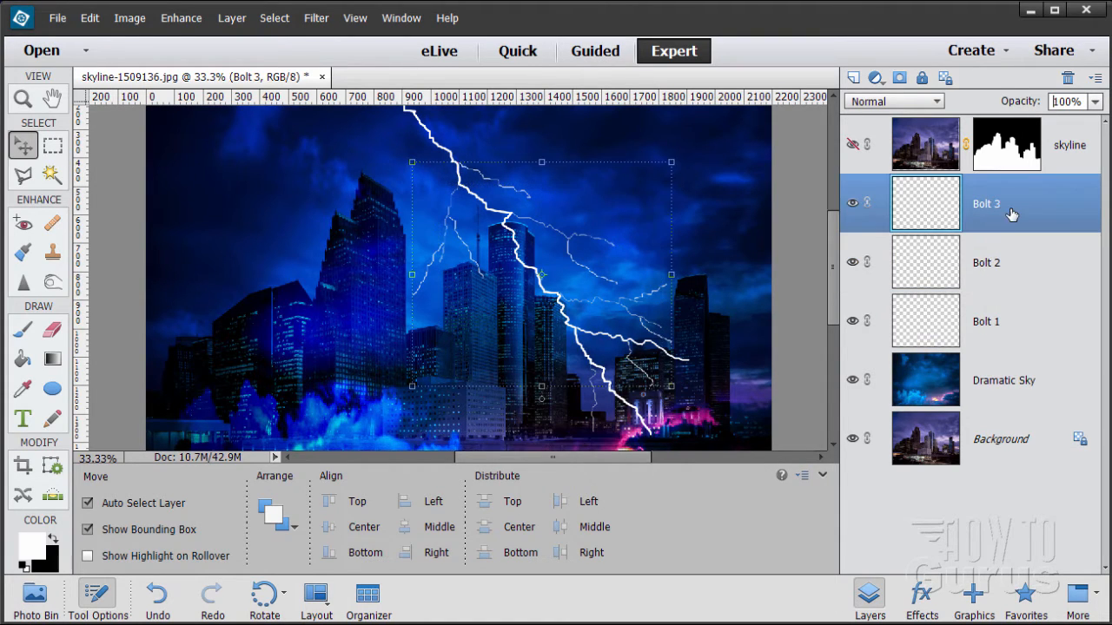
drag(1084, 101, 1021, 106)
text(30)
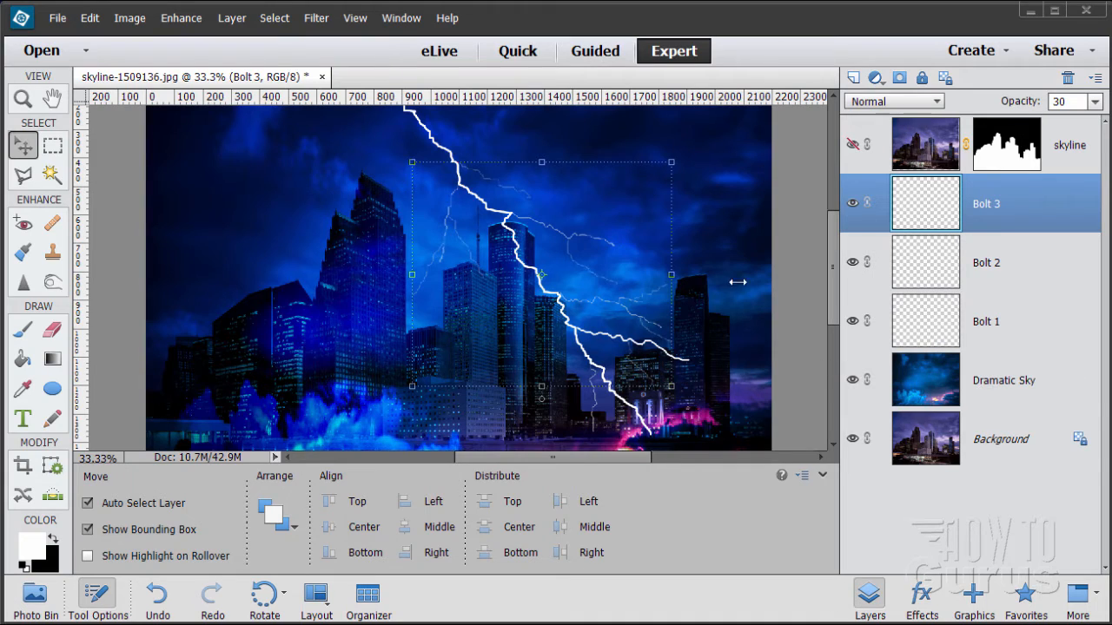
key(Return)
Duplicate the Bolt 1 layer and place the copy directly beneath the original.
click(987, 327)
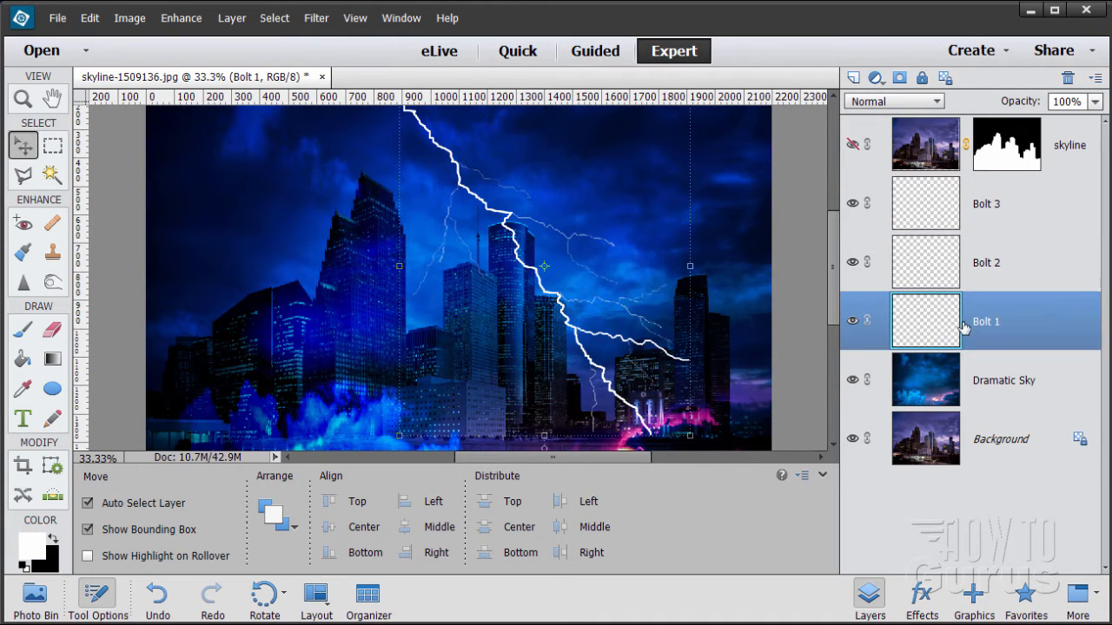
drag(920, 325, 853, 78)
drag(925, 323, 954, 406)
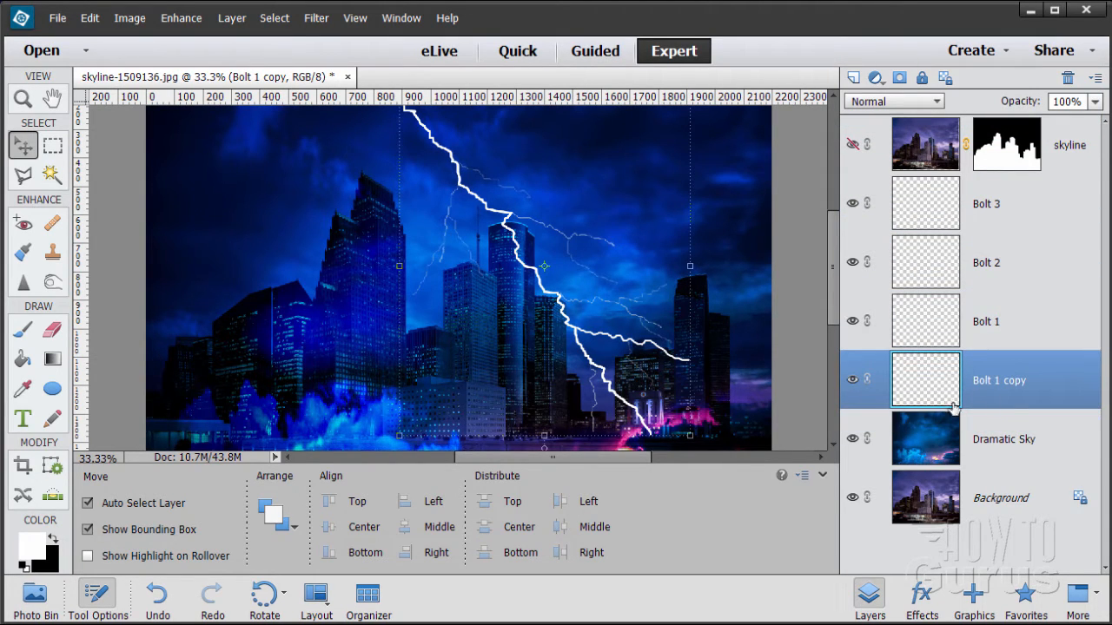
Rename the Bolt 1 copy layer as Bolt 1 glow.
double_click(1025, 380)
click(1025, 381)
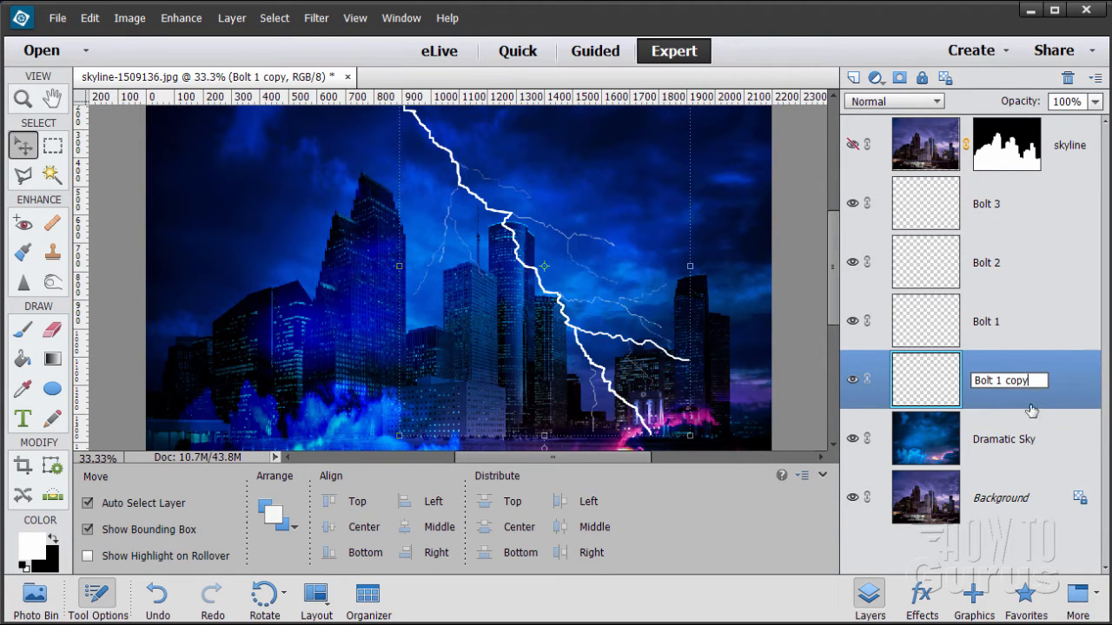
text(glow)
key(Return)
Duplicate the Bolt 2 layer and place the copy directly beneath the original.
click(943, 270)
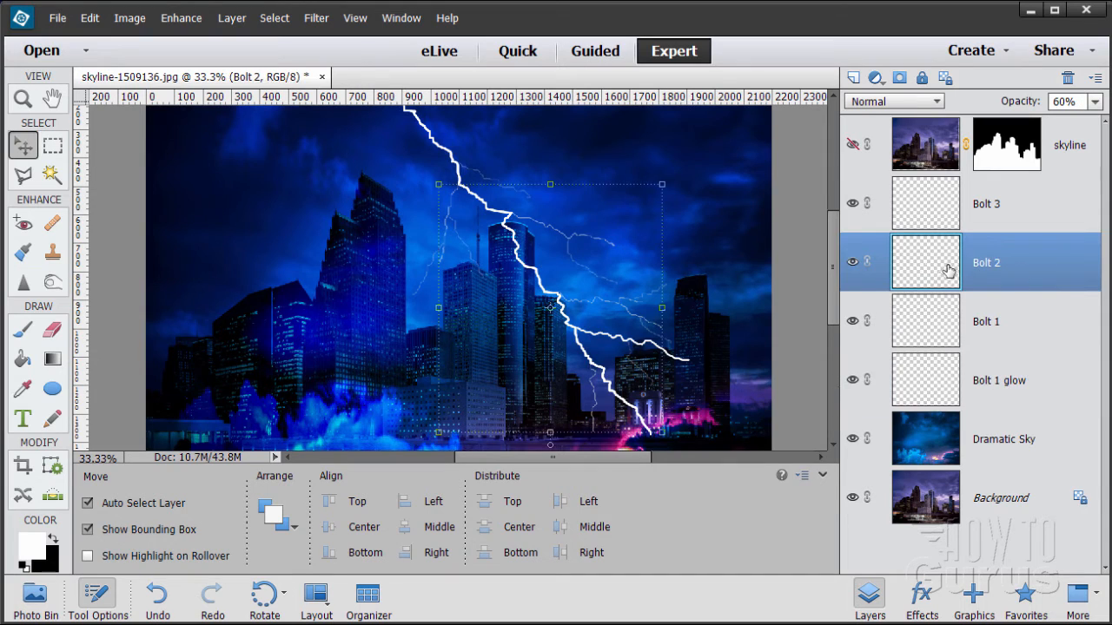
drag(929, 274, 854, 79)
drag(946, 263, 959, 341)
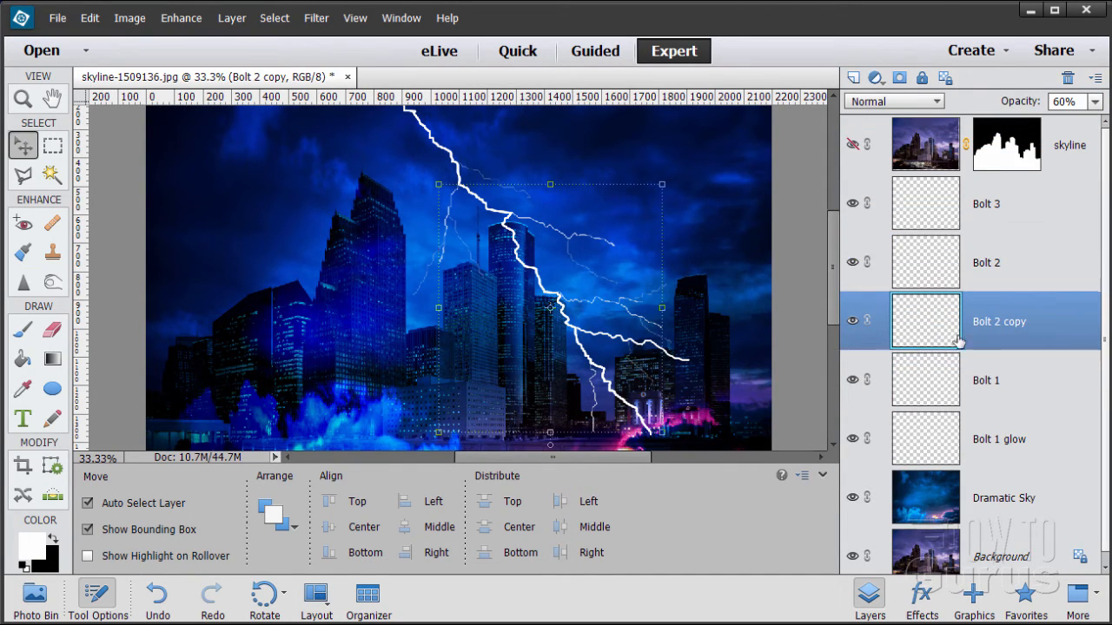
Rename the Bolt 2 copy layer as Bolt 2 glow.
double_click(1018, 325)
click(1026, 323)
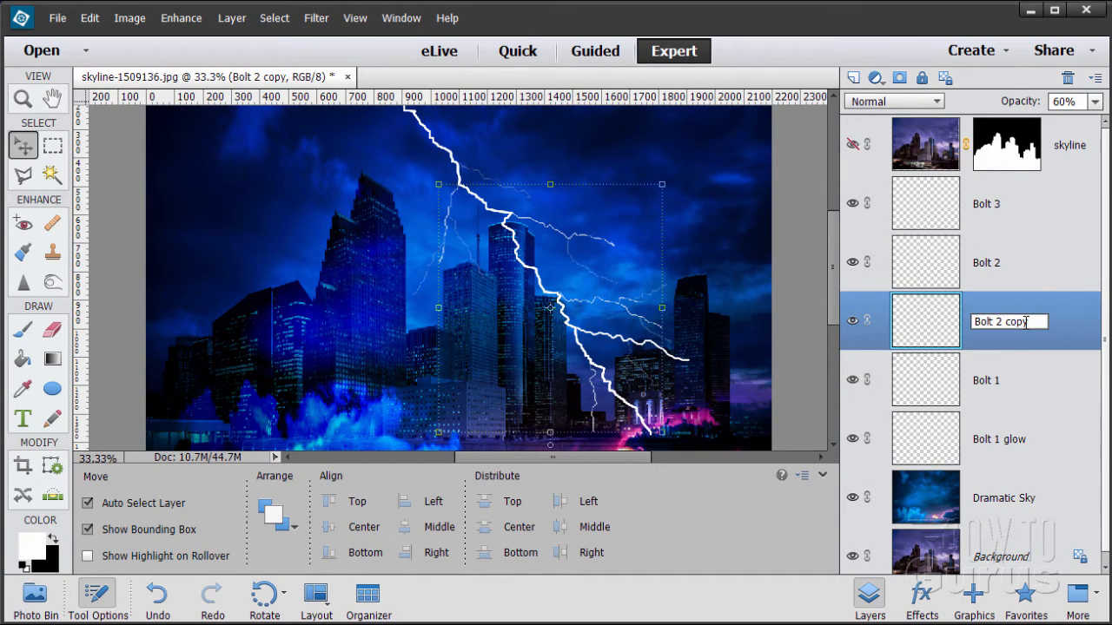
key(BackSpace)
key(BackSpace)
key(BackSpace)
key(Return)
Duplicate the Bolt 3 layer and place the copy directly beneath the original.
click(990, 208)
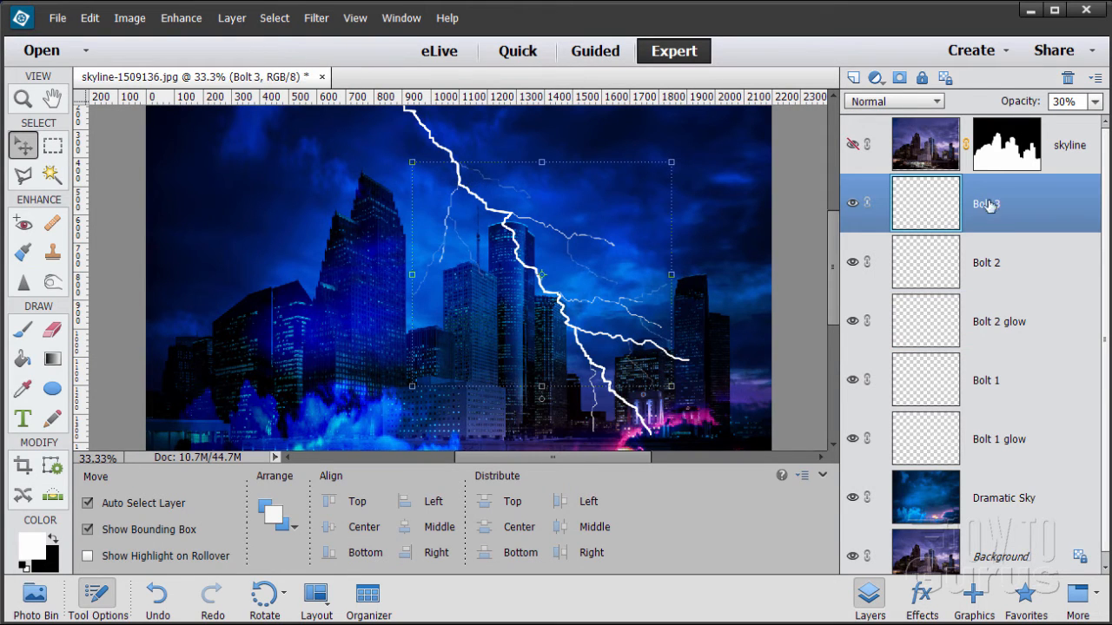
drag(925, 214, 854, 79)
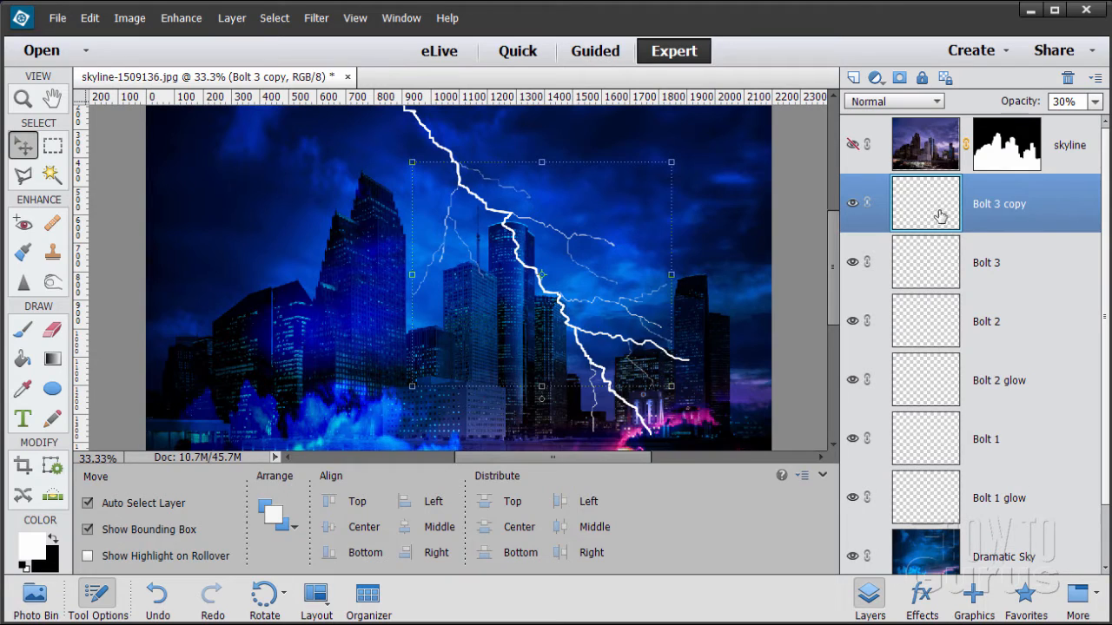
drag(940, 215, 943, 287)
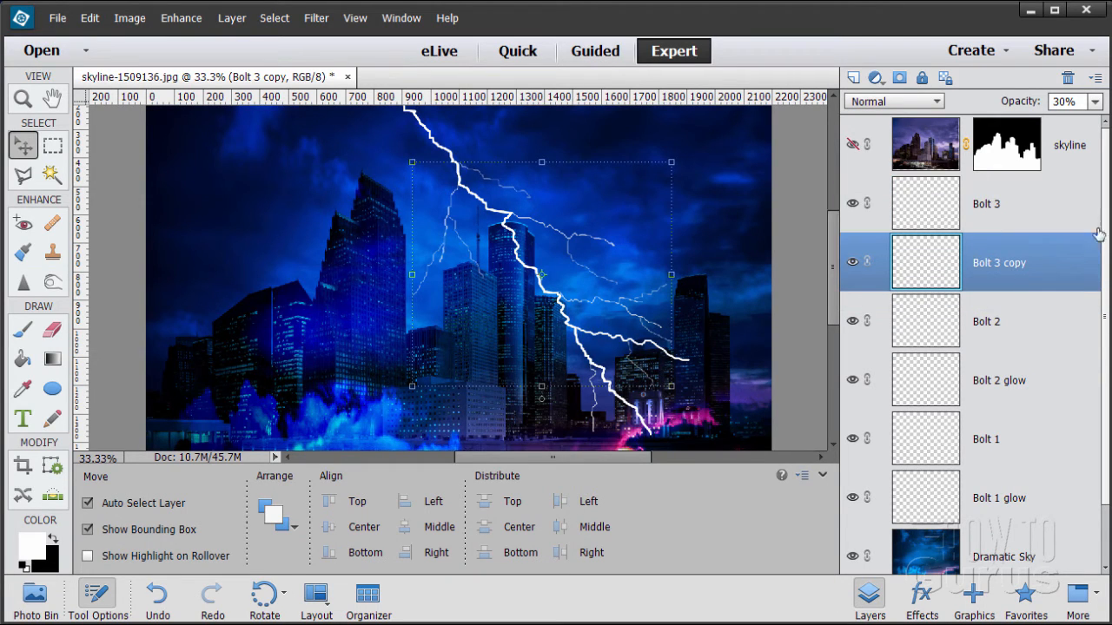
Rename the Bolt 3 copy layer as Bolt 3 glow.
double_click(1013, 264)
click(1030, 268)
key(BackSpace)
key(BackSpace)
key(BackSpace)
text(glow)
key(Return)
Start a Gaussian Blur on the Bolt 1 glow layer with a radius of 5 pixels.
click(928, 504)
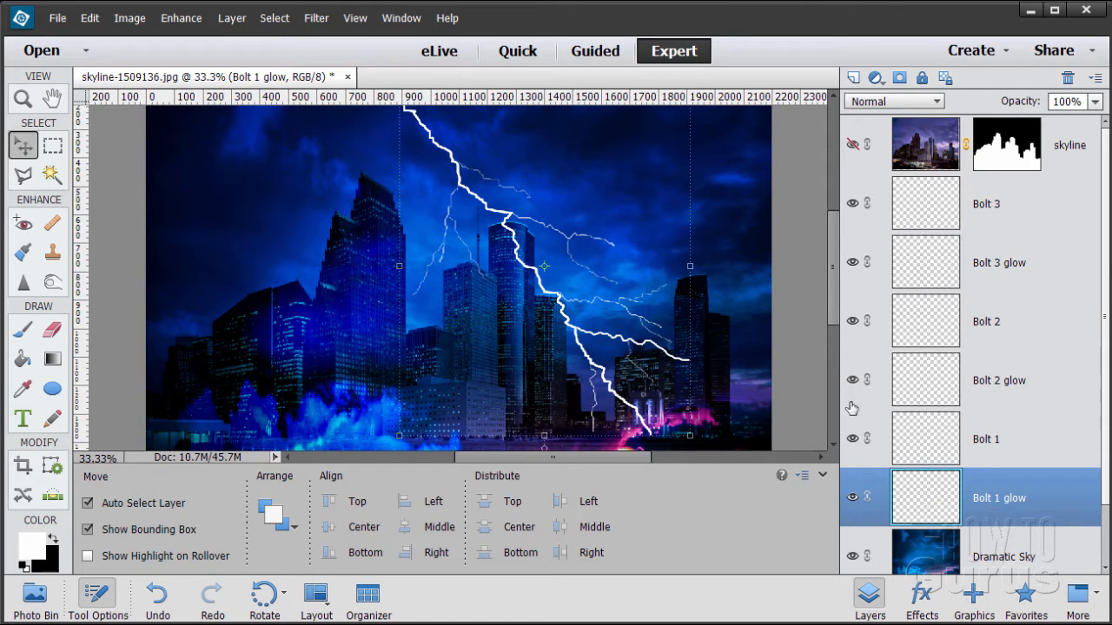
click(328, 18)
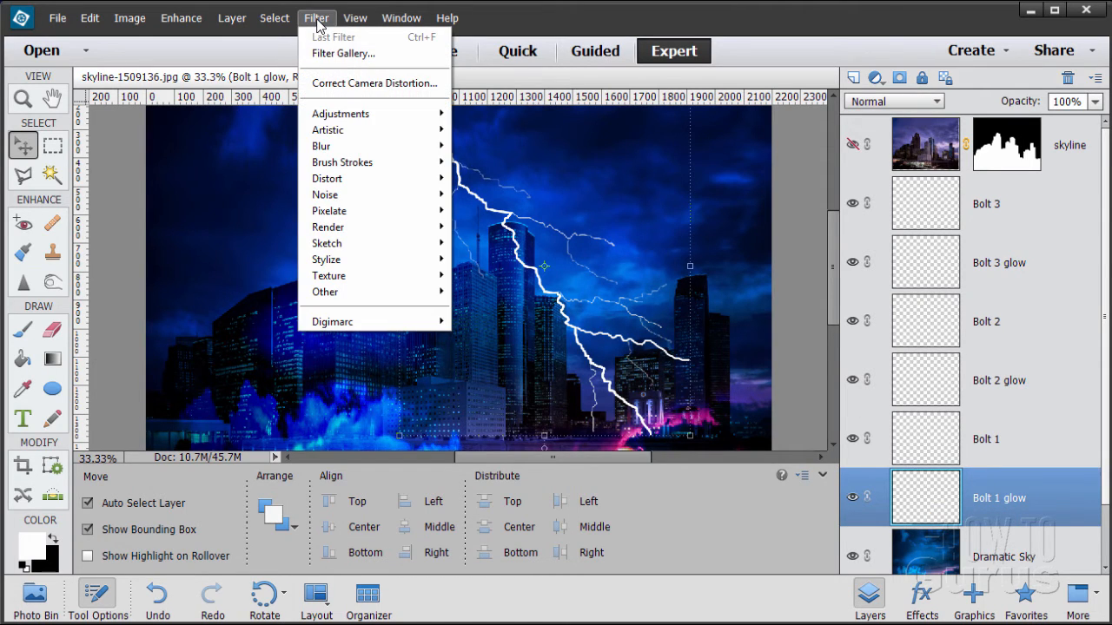
mouse_move(351, 148)
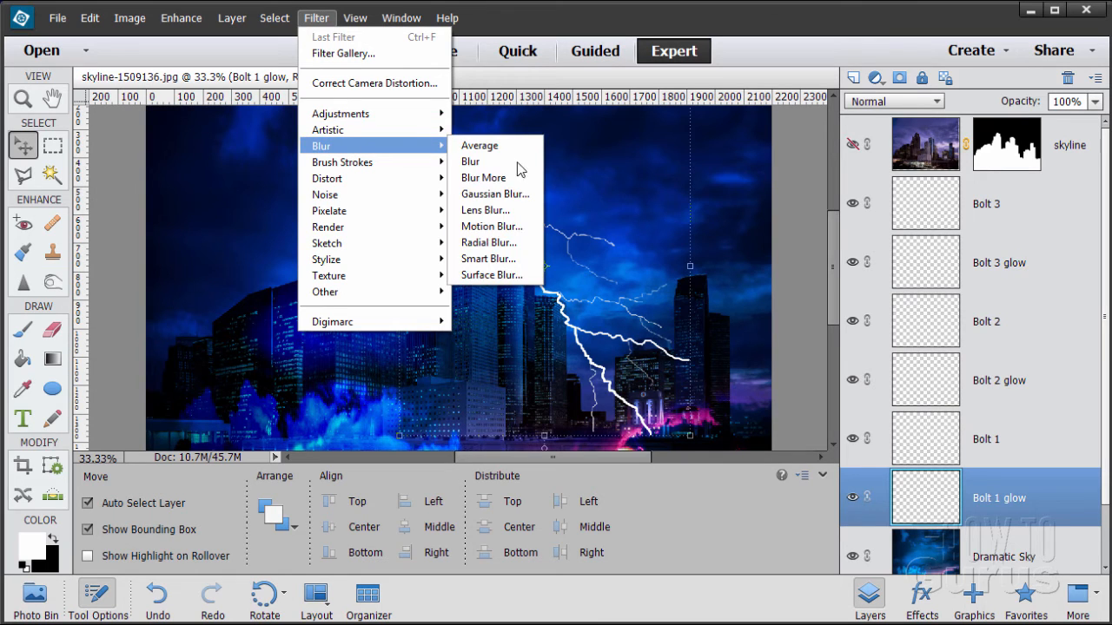
click(487, 196)
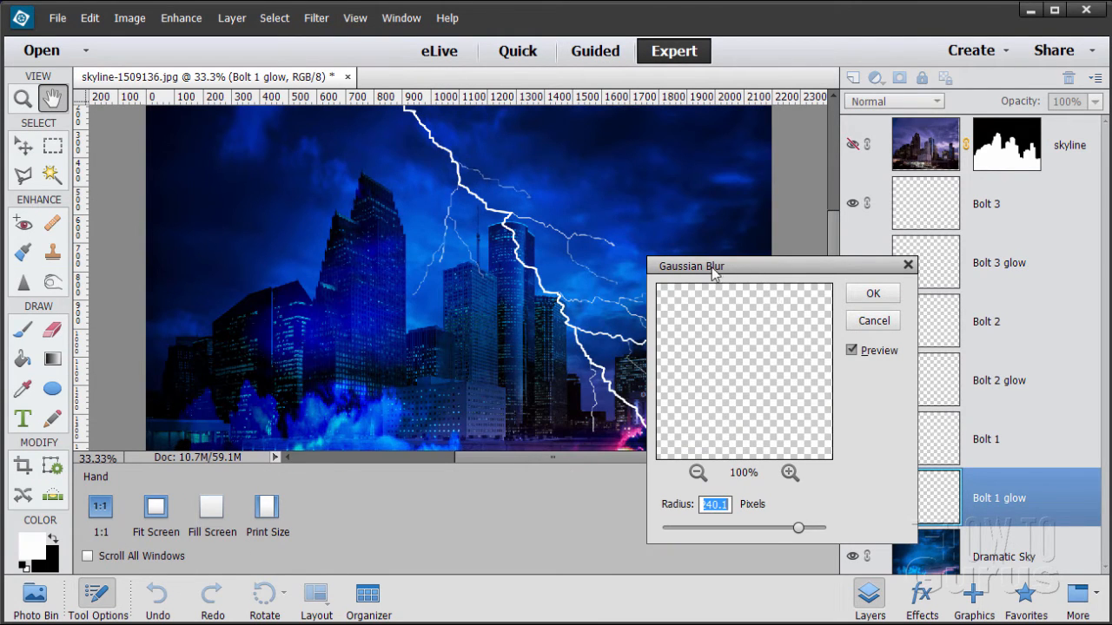
drag(734, 271, 702, 236)
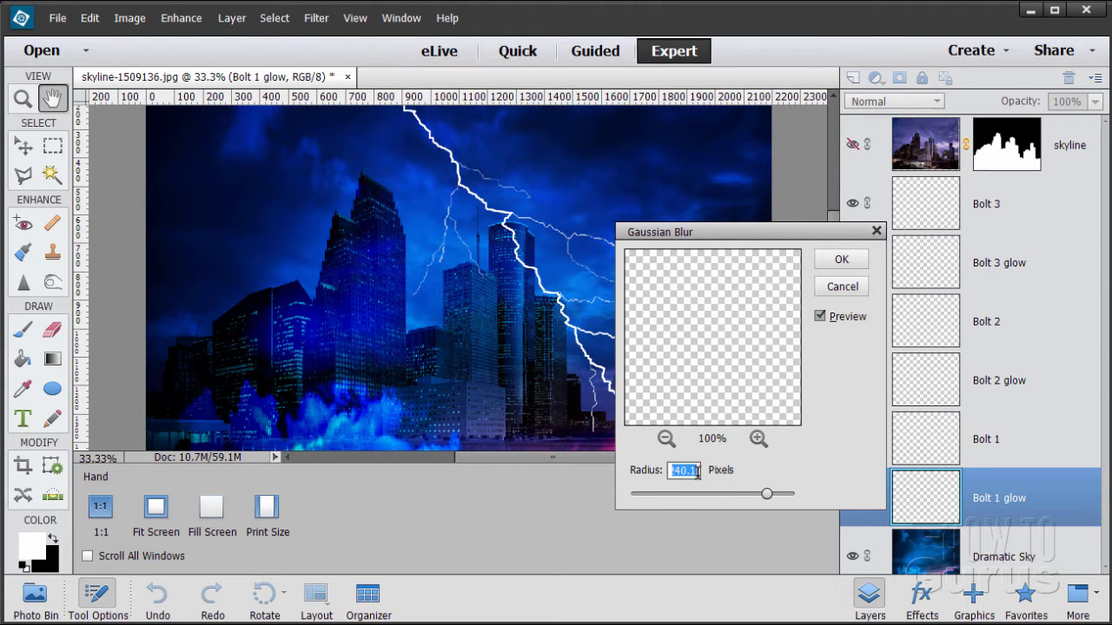
text(5)
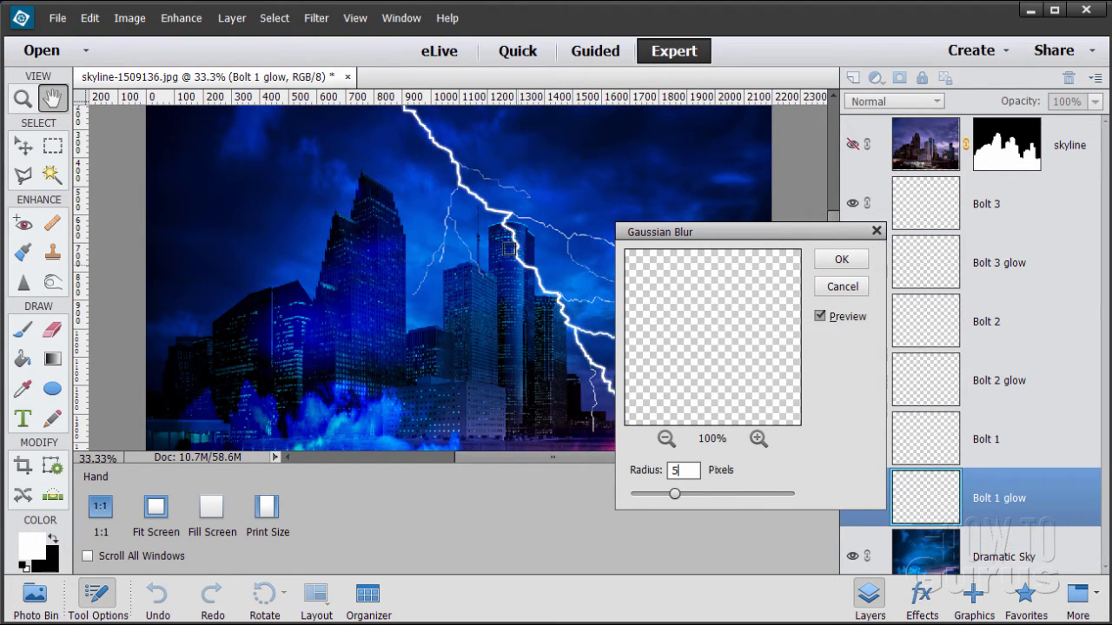
Compare the main bolt with and without the blur preview, and apply the Gaussian Blur.
click(820, 317)
click(820, 317)
click(820, 317)
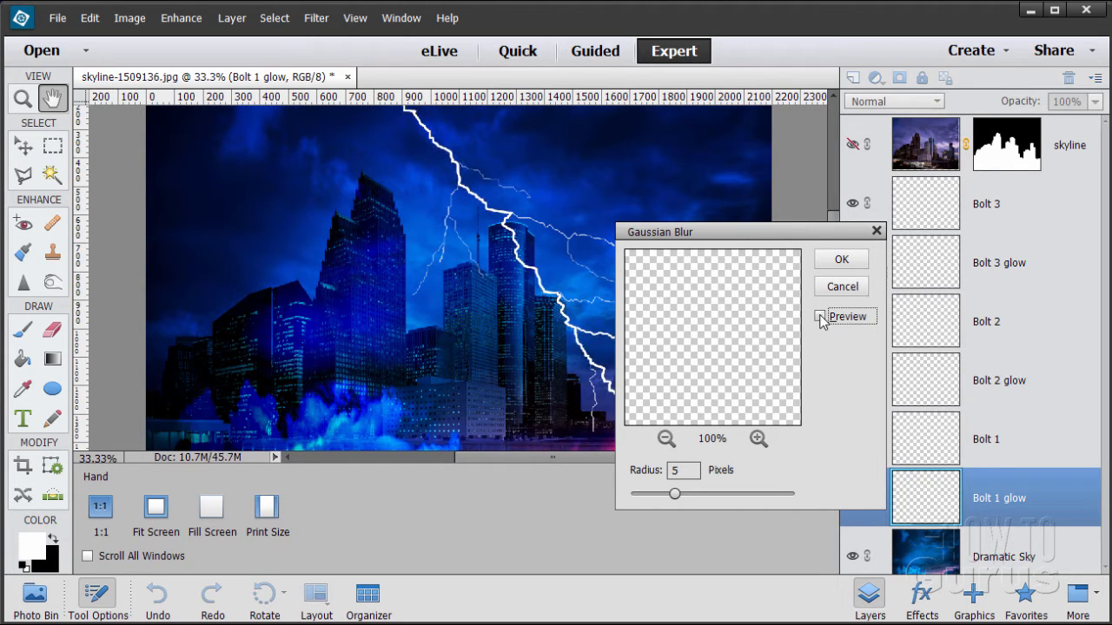
click(820, 317)
click(820, 317)
click(820, 317)
click(820, 317)
click(820, 317)
click(820, 317)
click(820, 317)
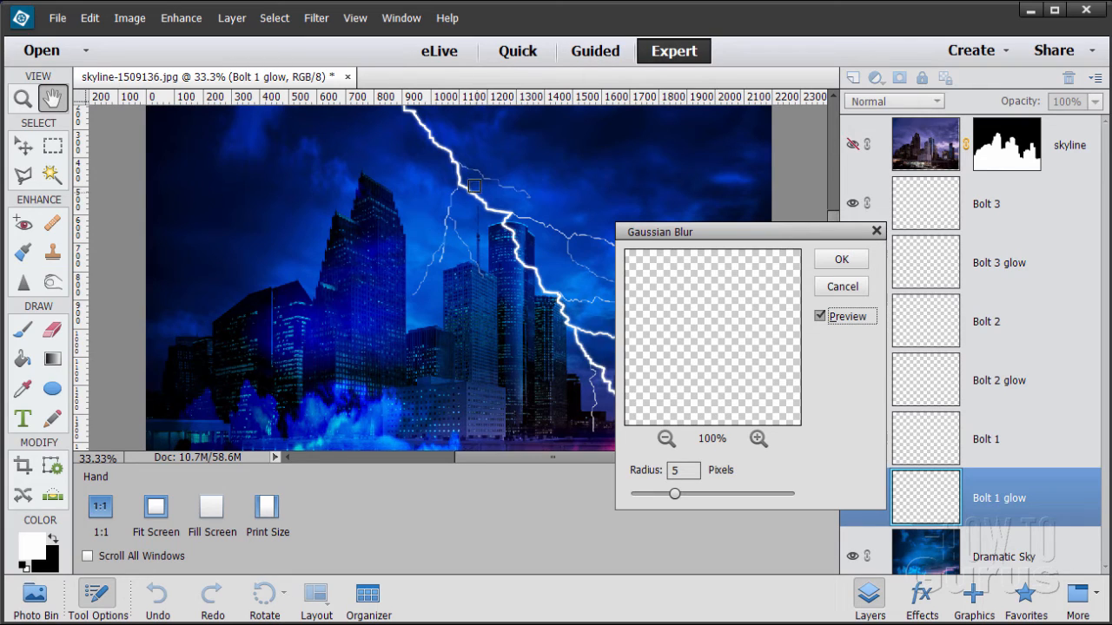
click(840, 259)
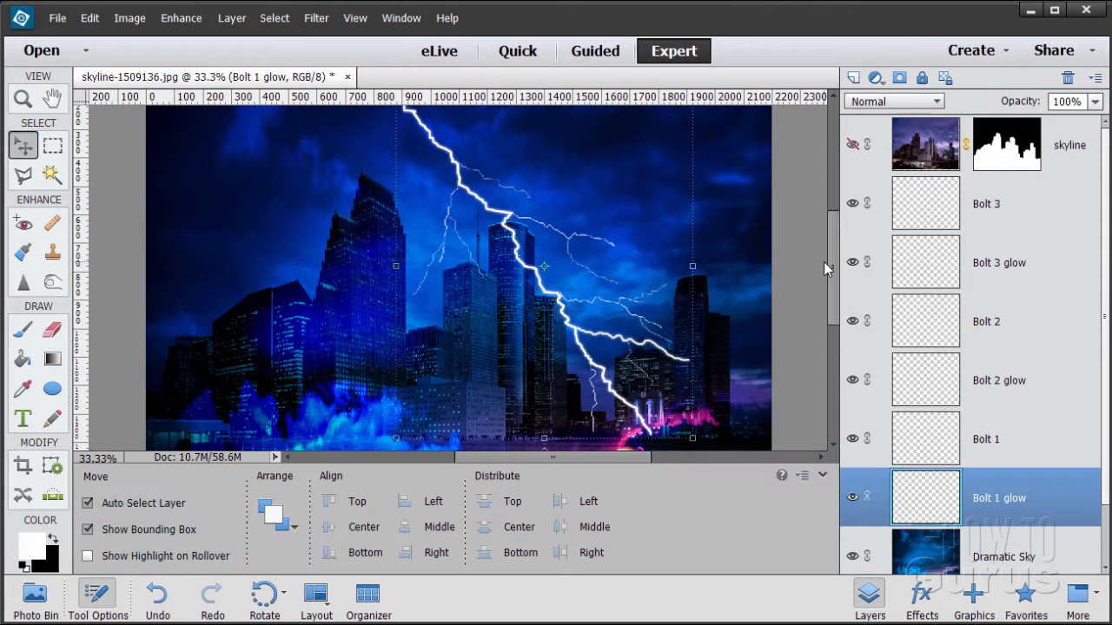
Apply the same Gaussian Blur to the Bolt 2 glow layer and the Bolt 3 glow layer.
click(986, 395)
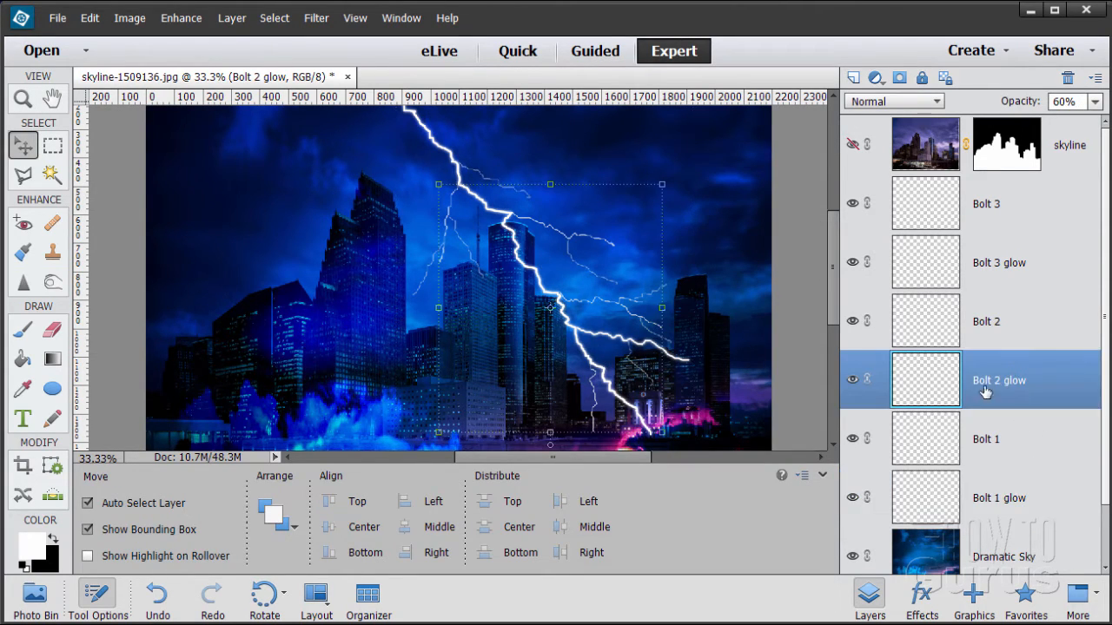
click(316, 18)
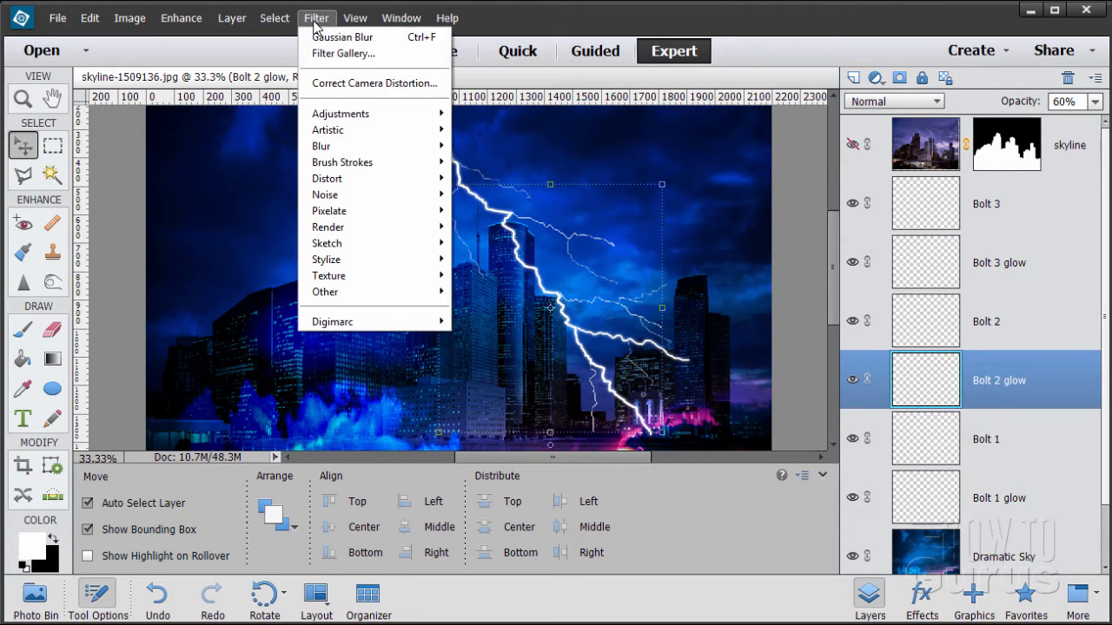
click(362, 37)
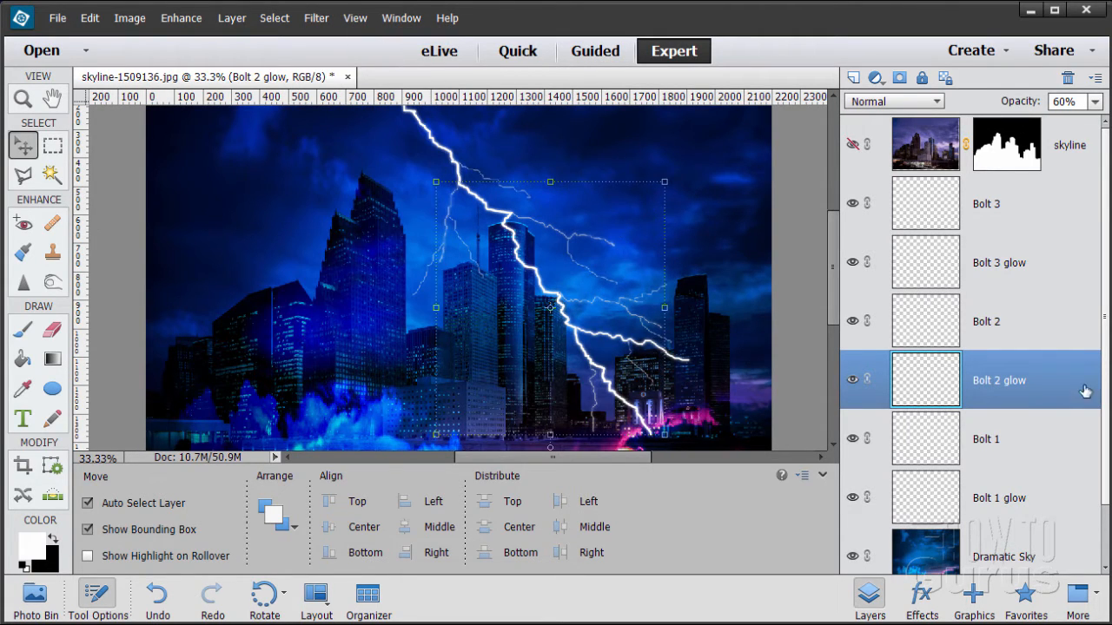
click(1010, 278)
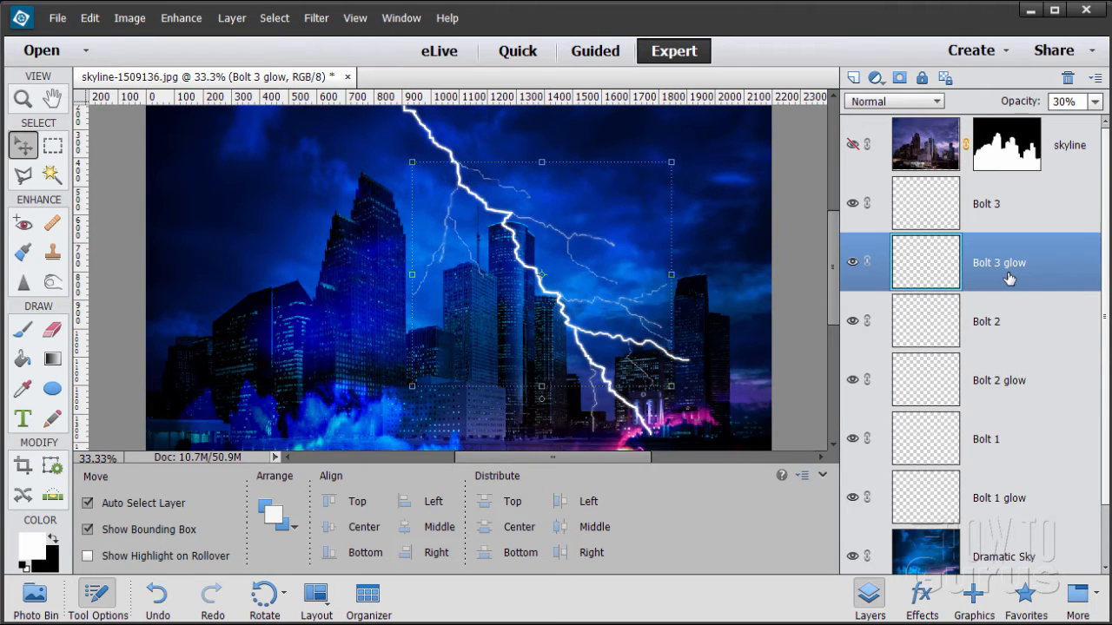
click(316, 18)
click(333, 37)
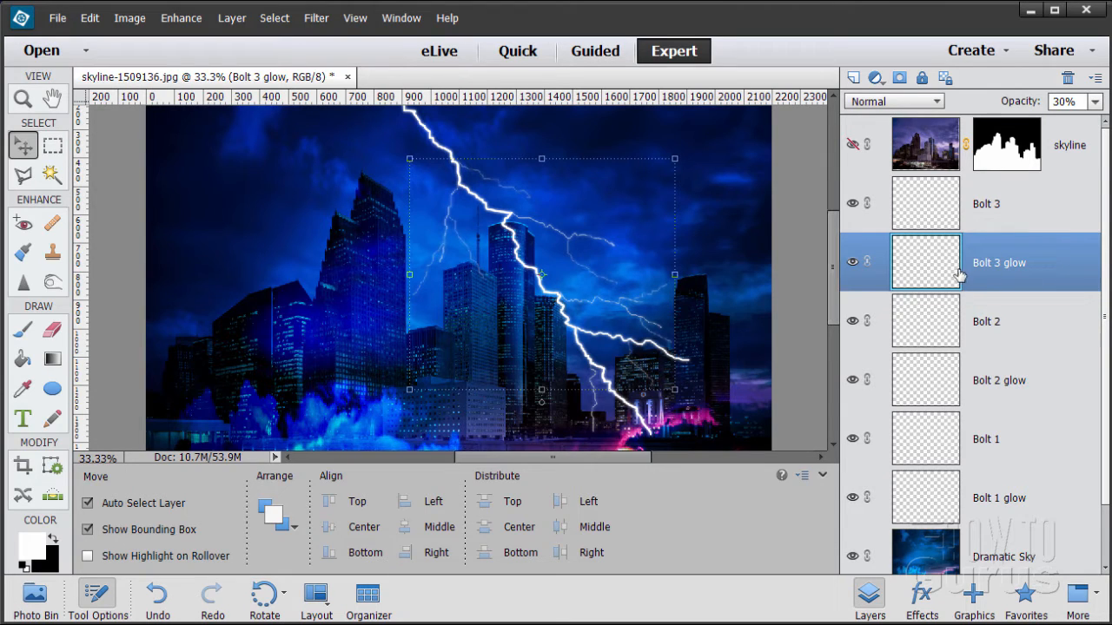
Make the skyline layer visible and set the Bolt 1 glow layer's opacity to 75%.
click(853, 146)
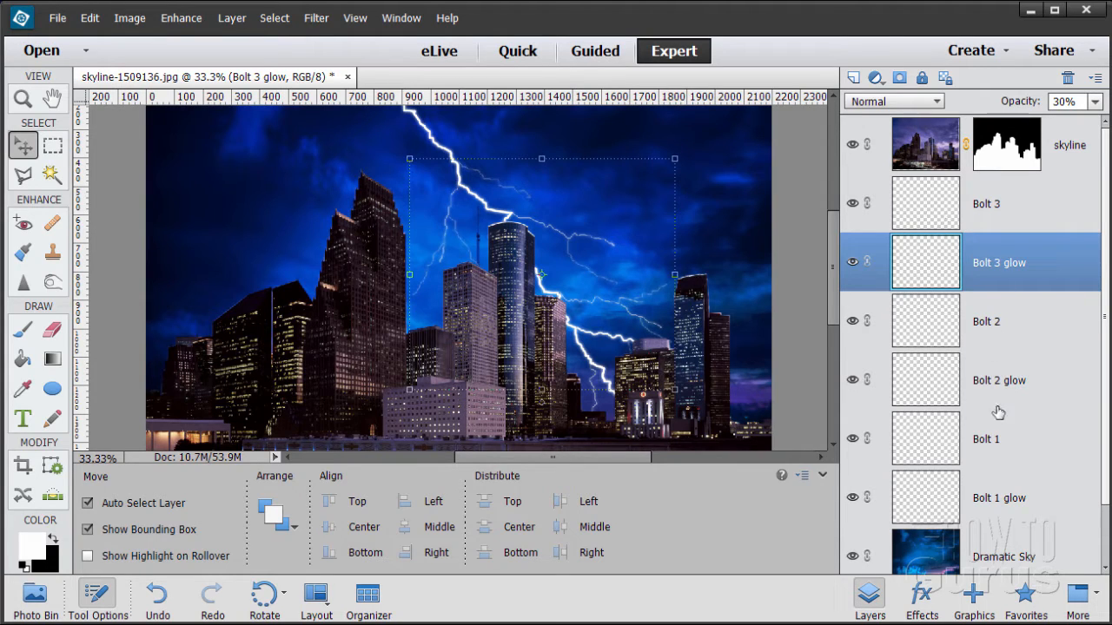
click(942, 511)
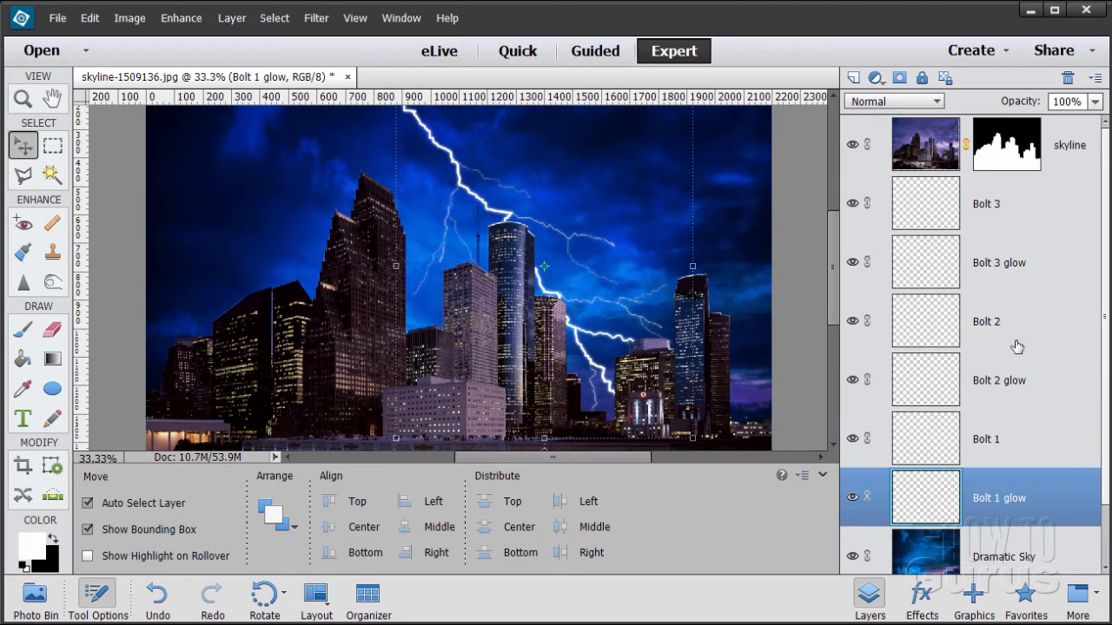
click(1026, 104)
text(75)
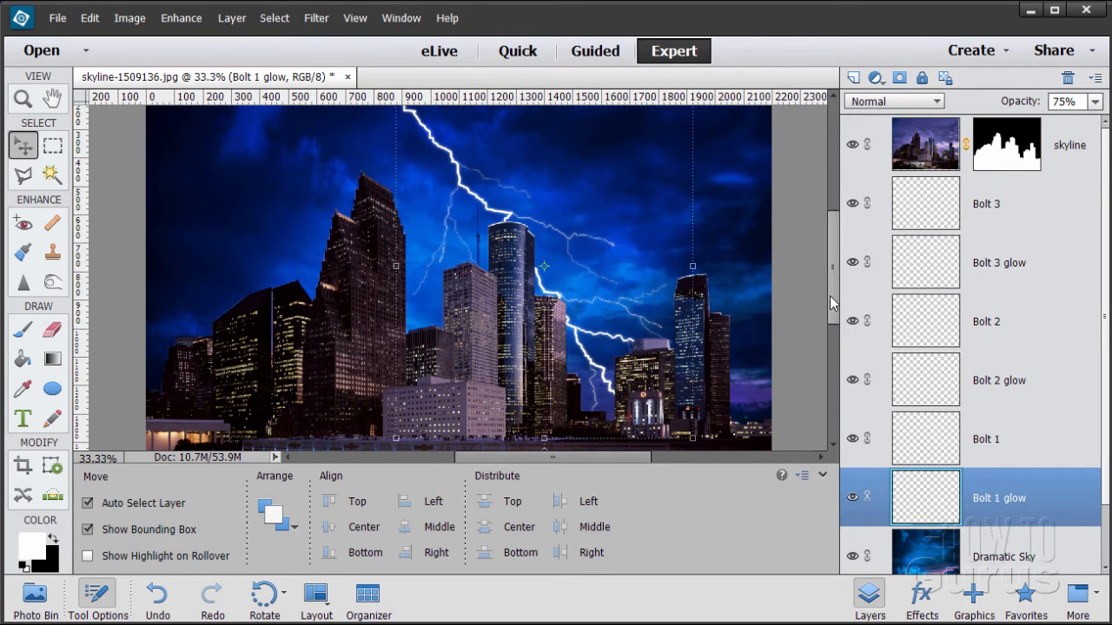
Add a layer mask to the Bolt 1 layer.
mouse_move(830, 293)
mouse_down()
mouse_move(834, 271)
mouse_move(839, 293)
mouse_up()
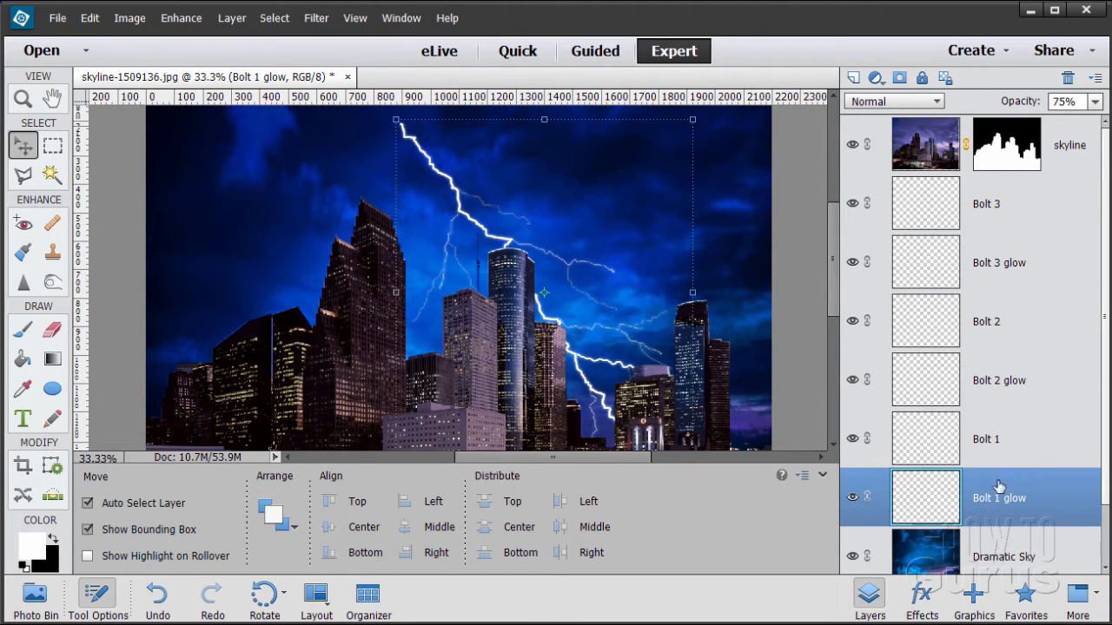
click(937, 447)
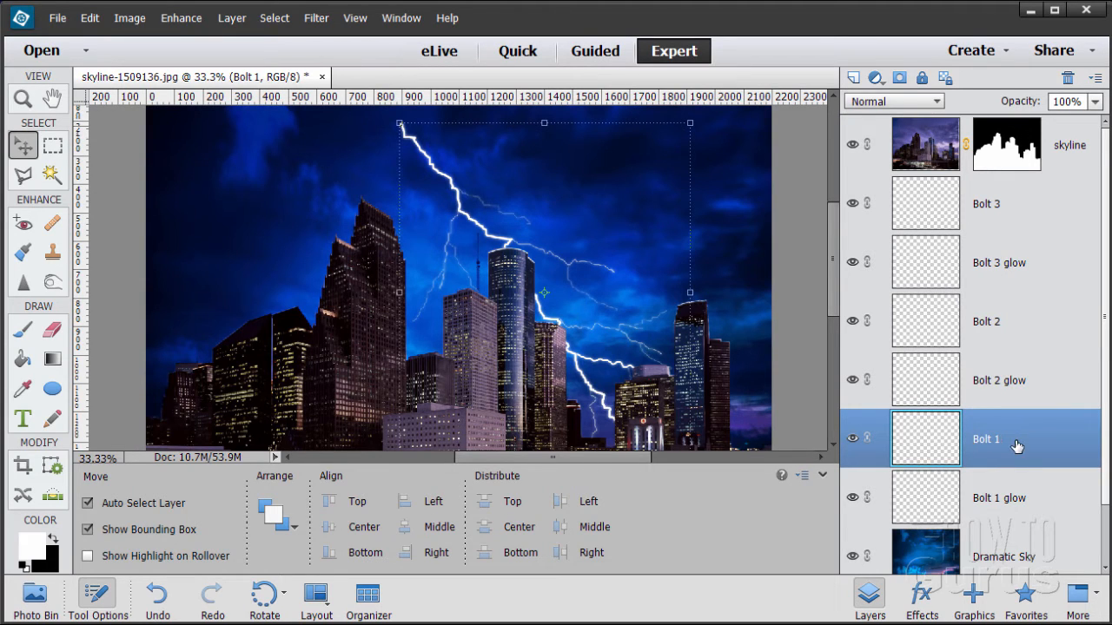
click(900, 79)
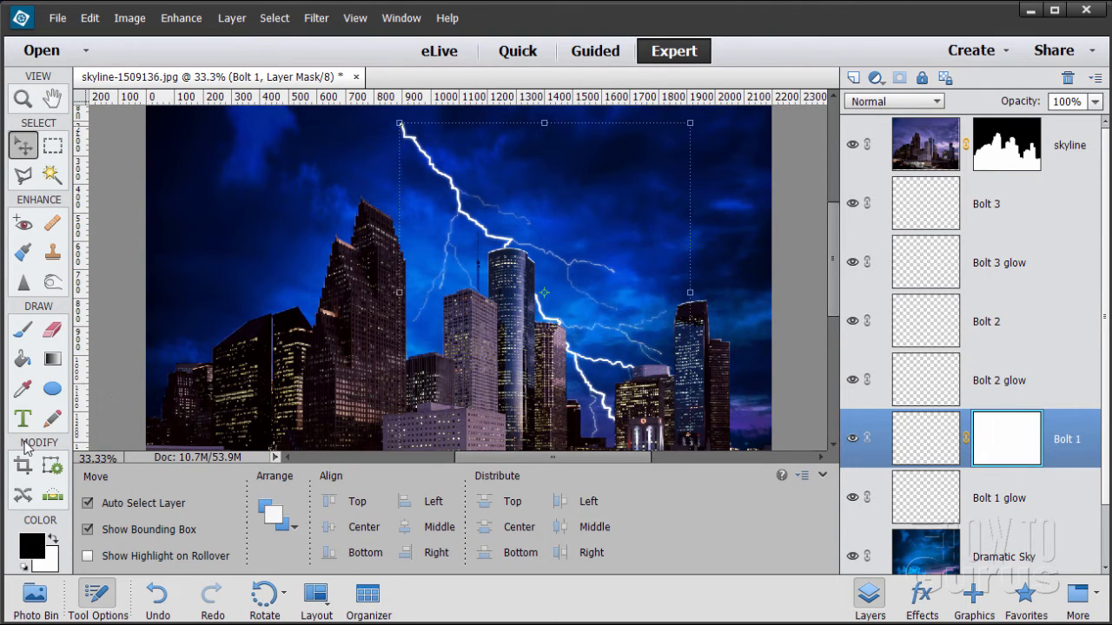
Activate the Brush tool with the soft round 17 px brush and set its size to 200 px.
click(23, 330)
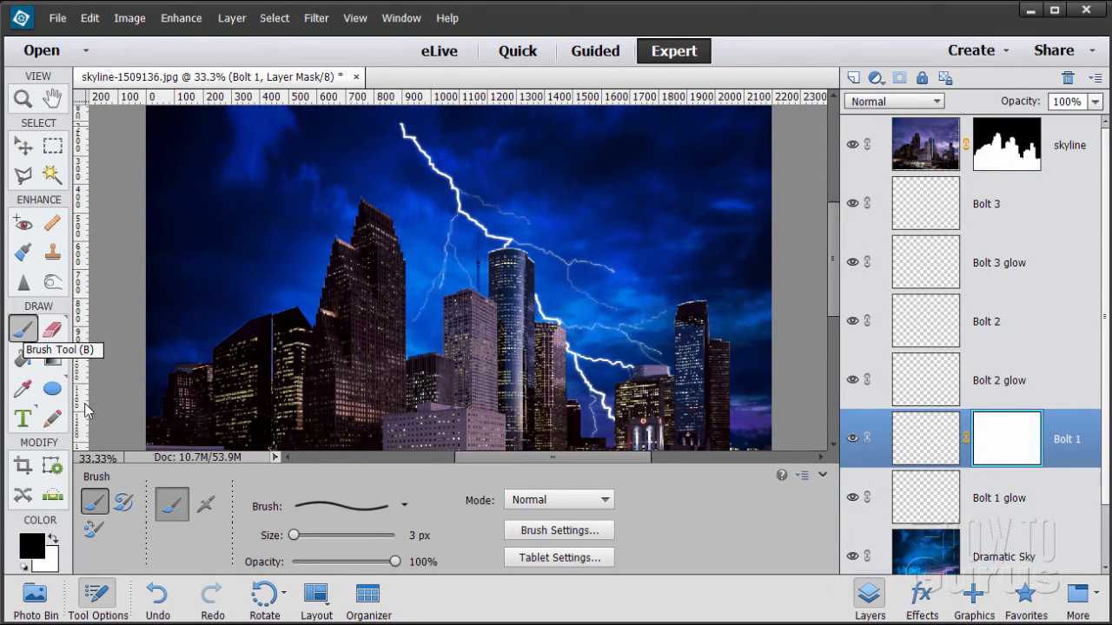
click(403, 508)
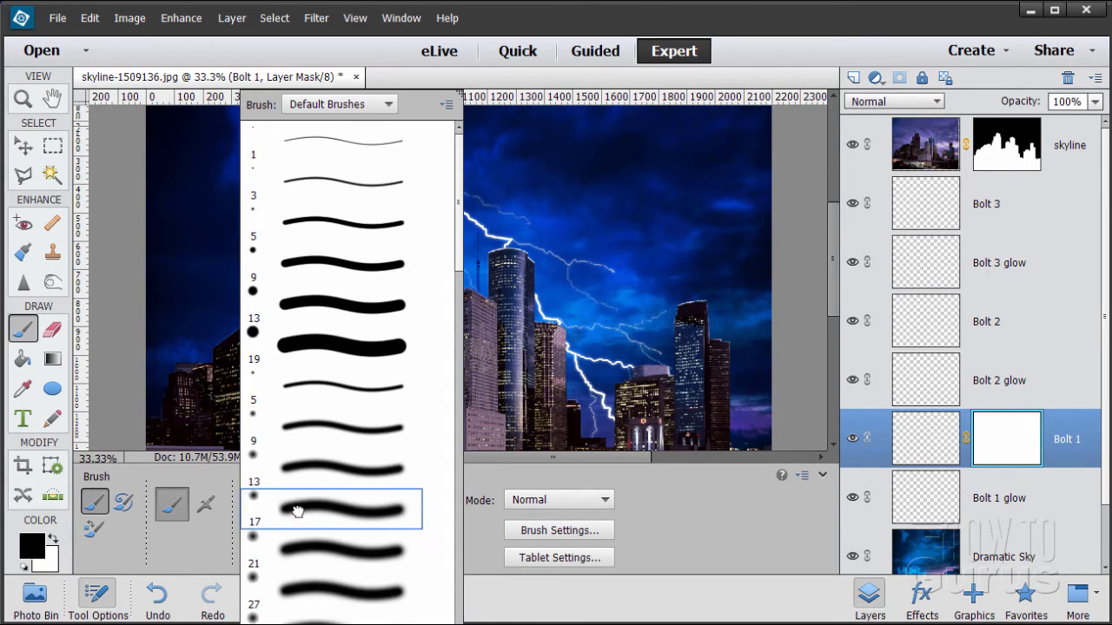
click(297, 510)
click(412, 535)
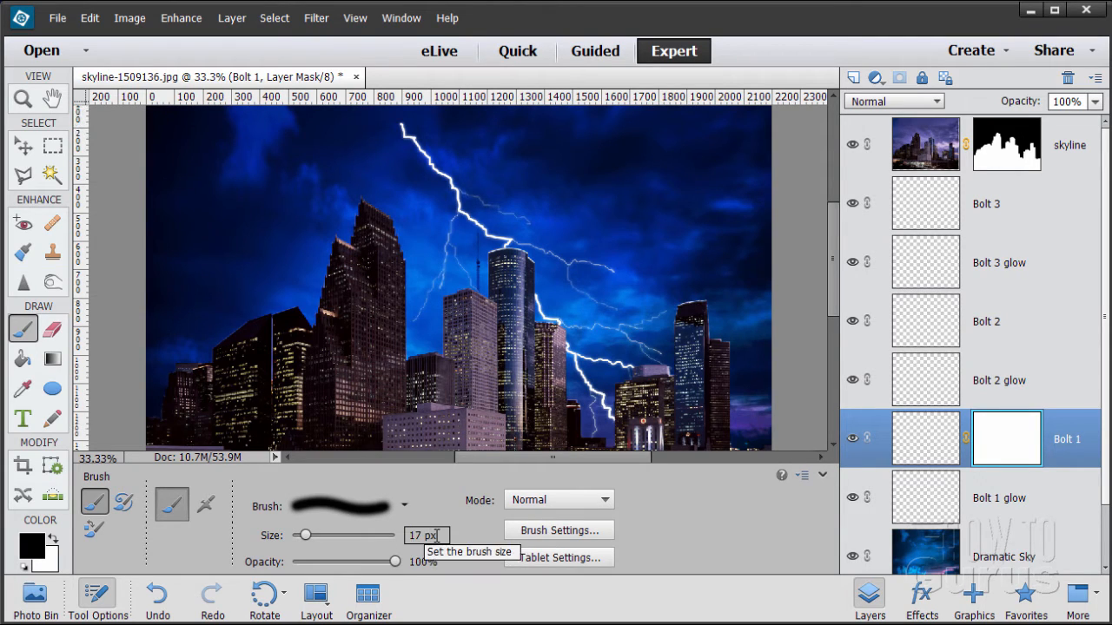
drag(438, 535, 411, 527)
text(200)
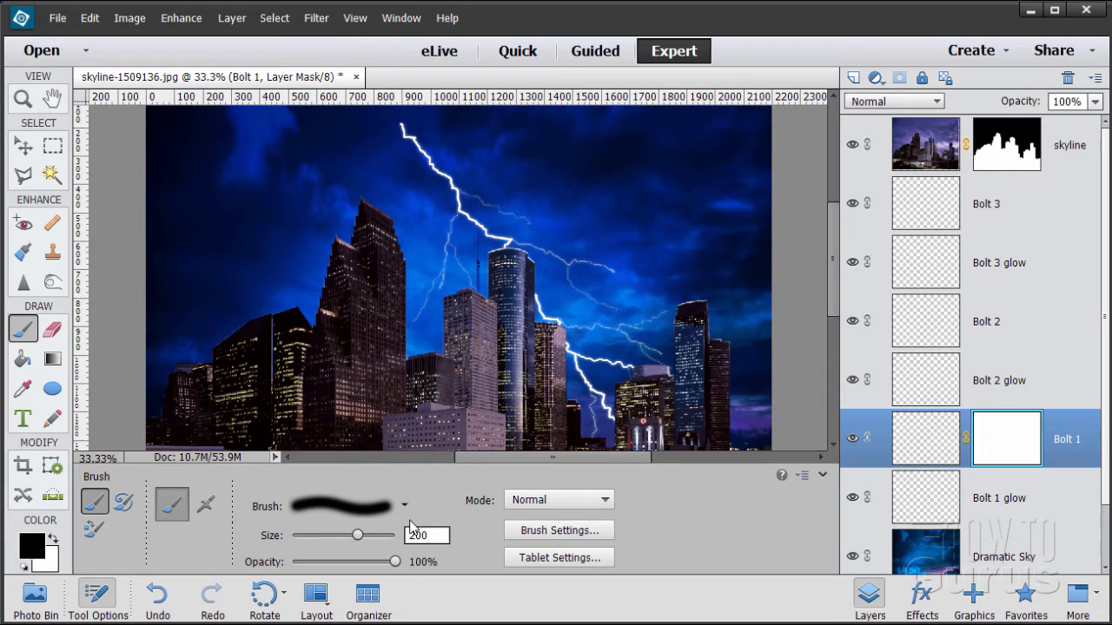
key(Return)
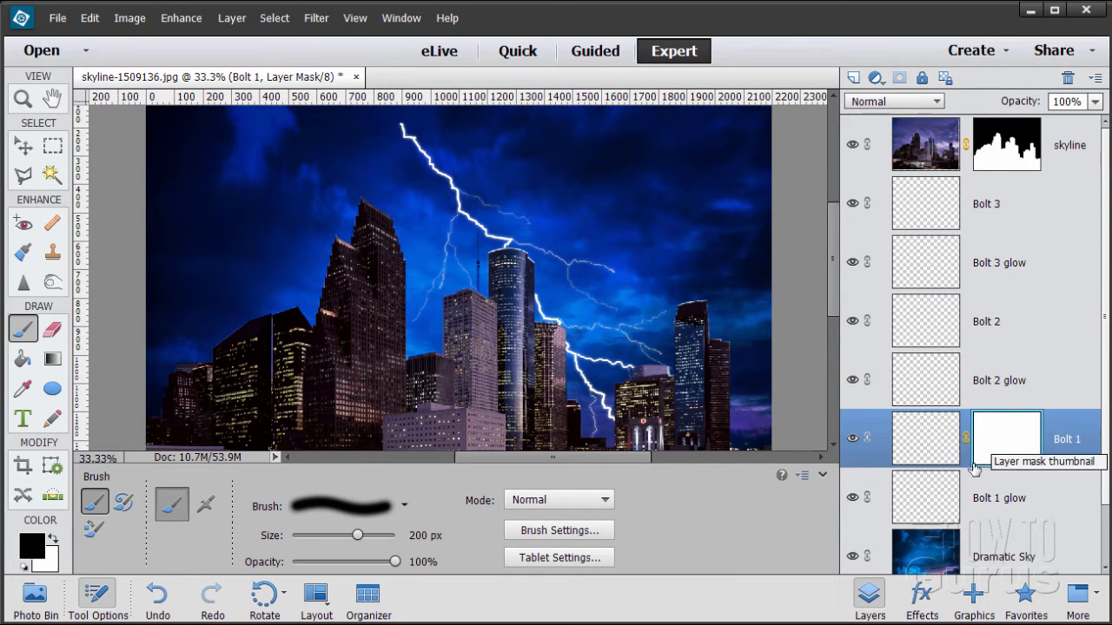
Paint soft black dabs on the Bolt 1 layer mask over the main bolt's two lower ends and its upper tip.
click(918, 447)
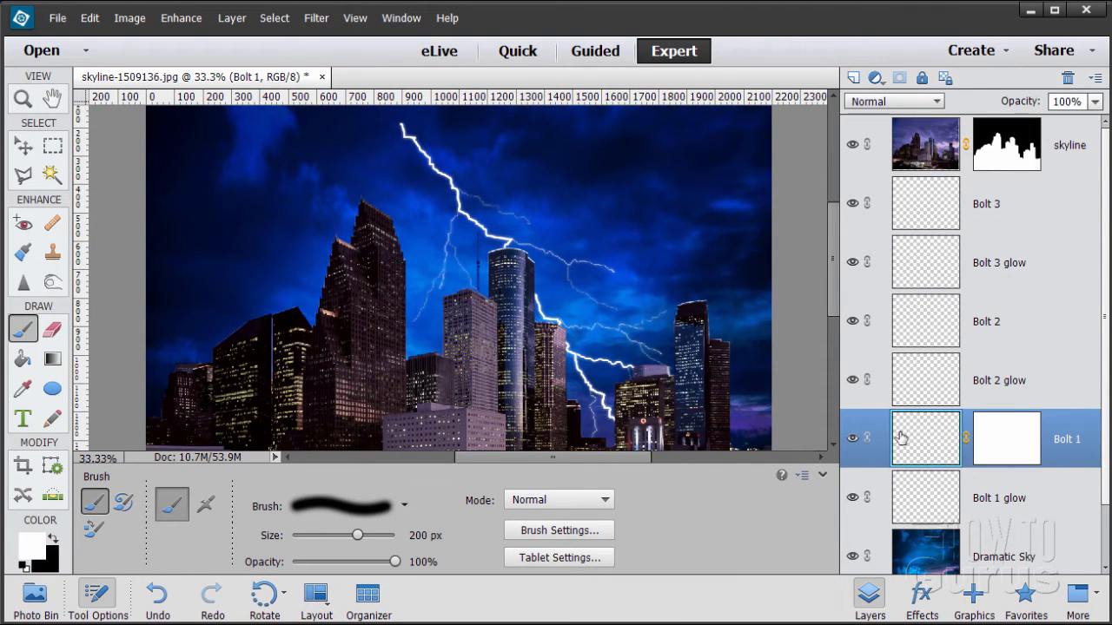
click(1022, 444)
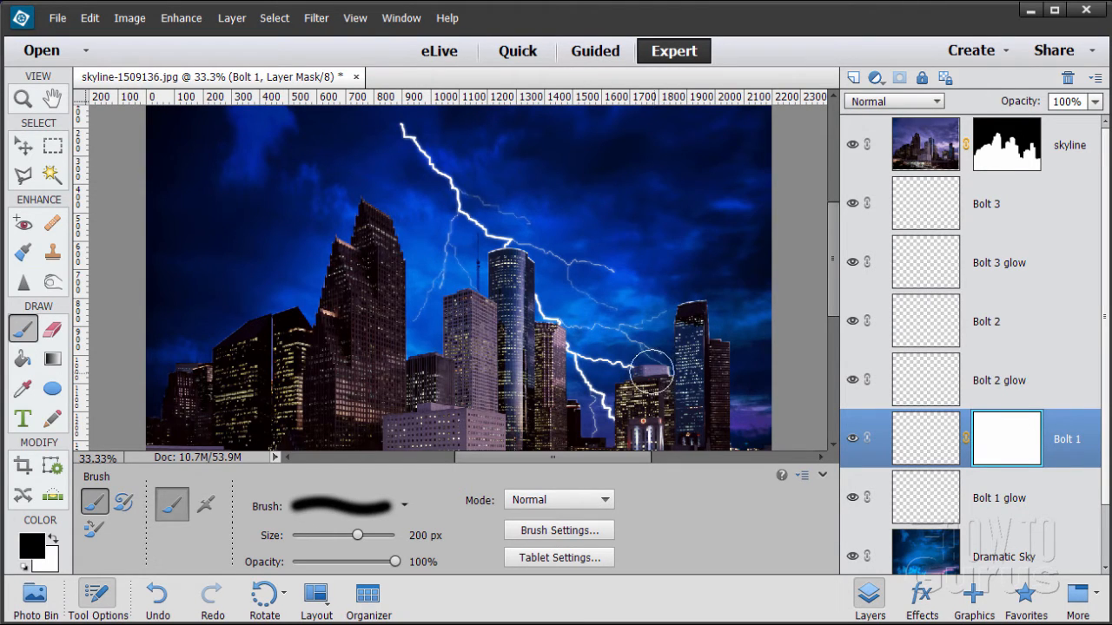
click(649, 374)
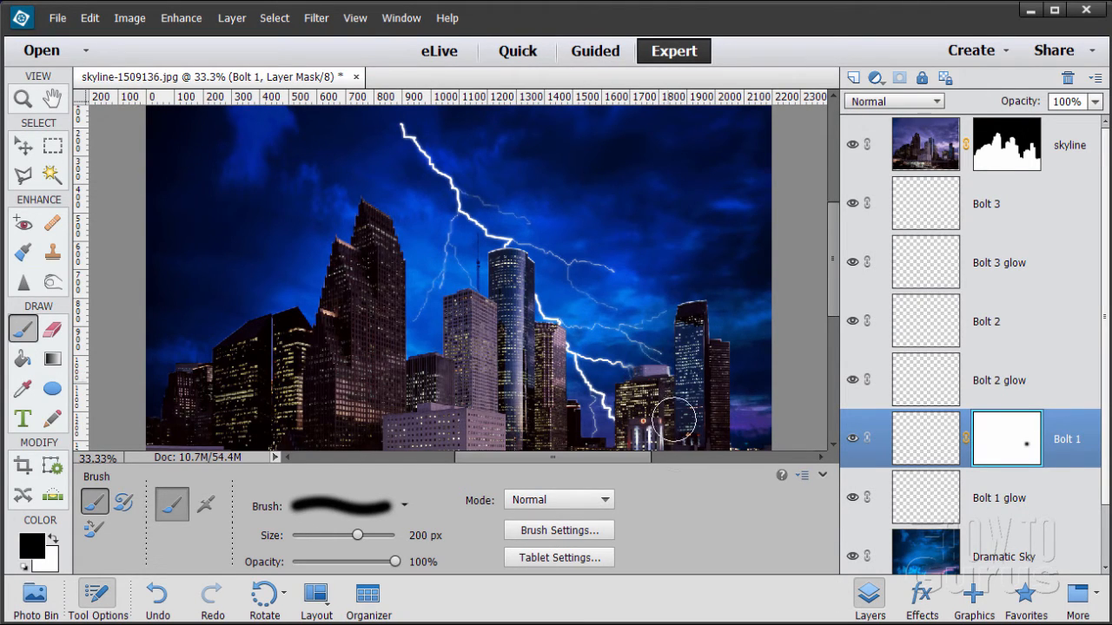
click(627, 434)
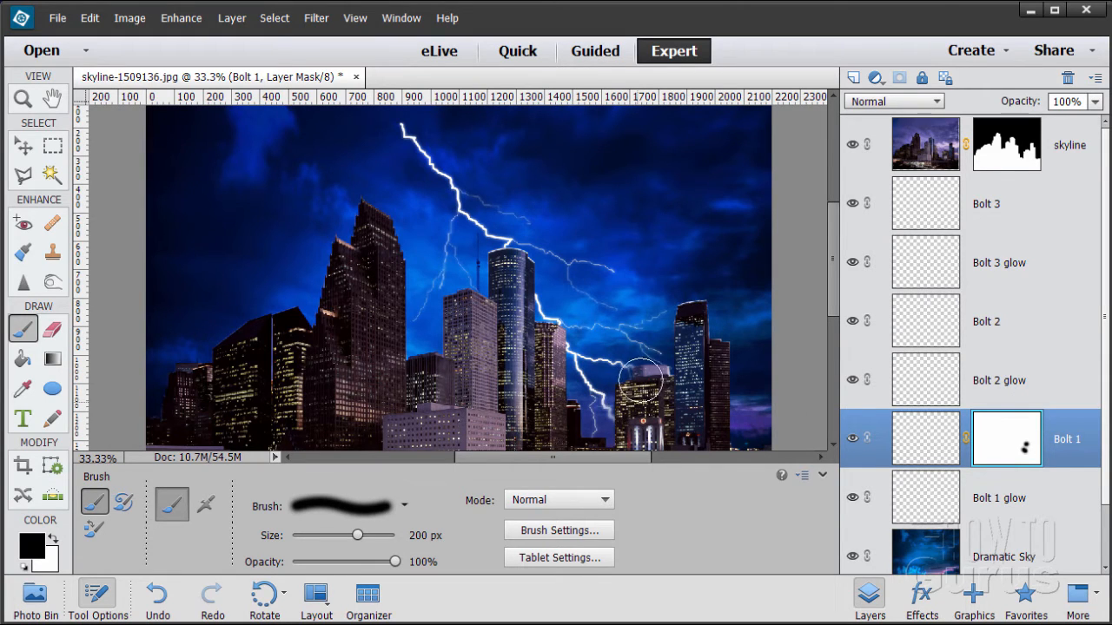
click(400, 130)
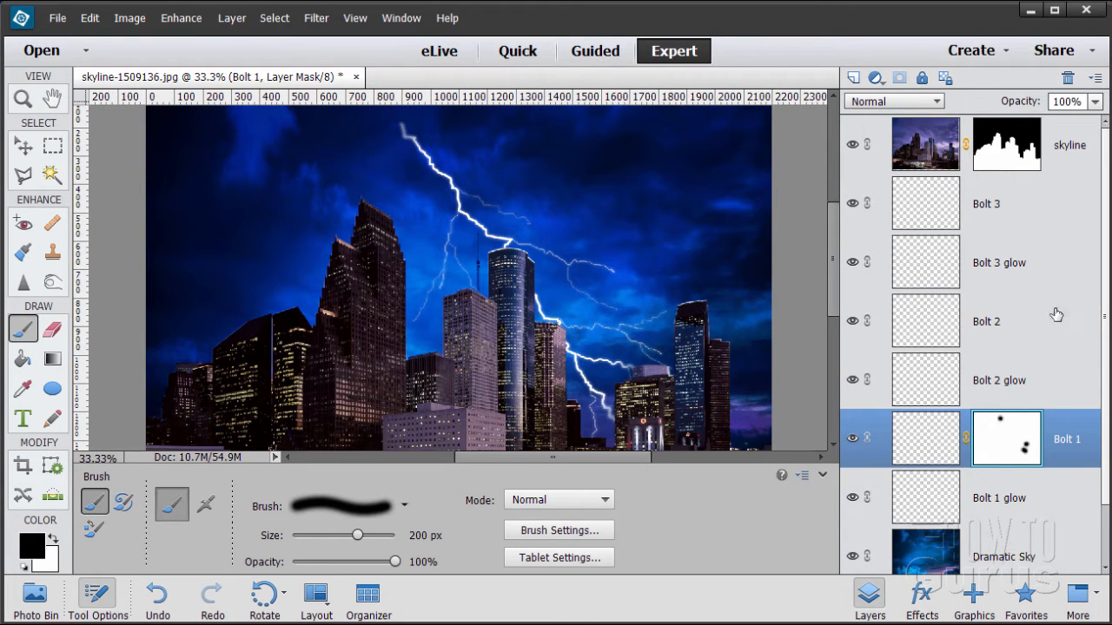
Compare the opacity settings of the Bolt 2 and Bolt 3 layers and their glow layers.
click(938, 379)
click(937, 332)
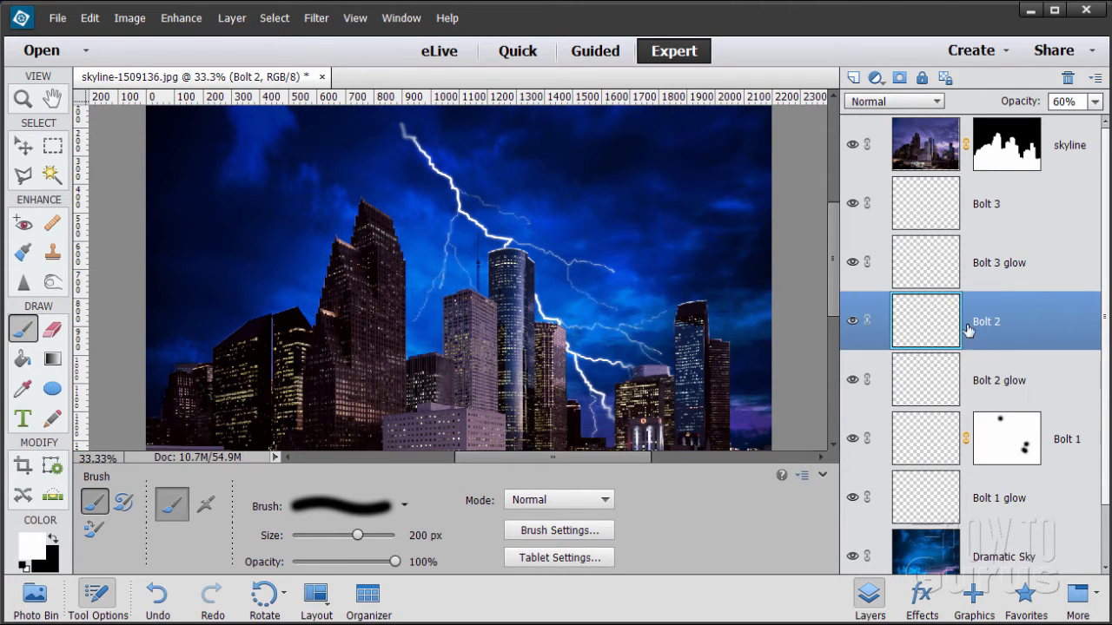
click(943, 390)
click(944, 320)
click(931, 208)
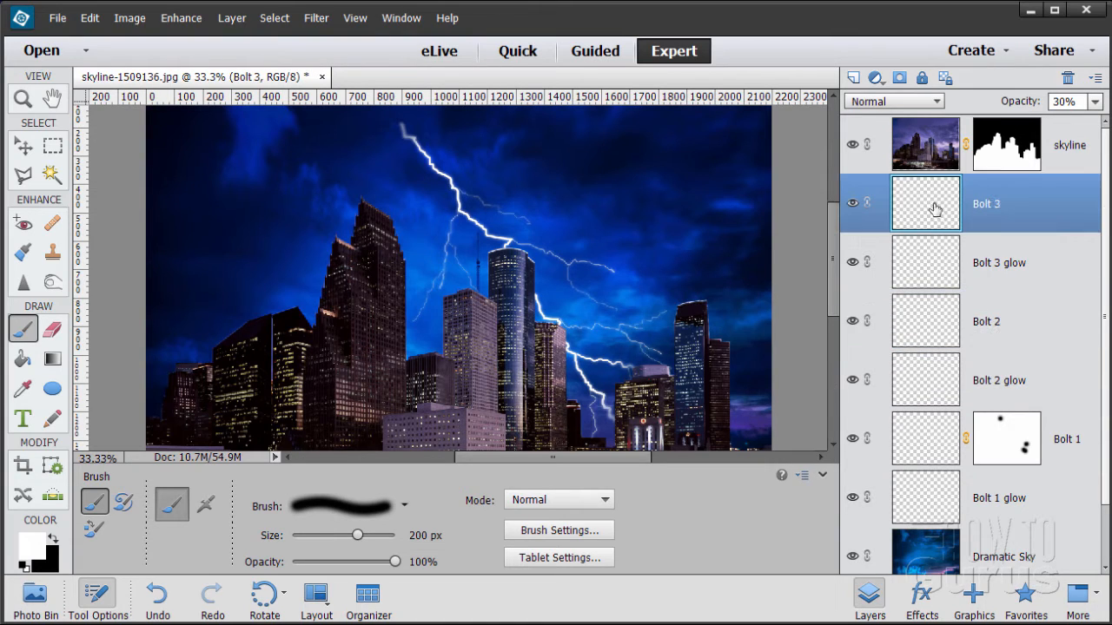
click(945, 267)
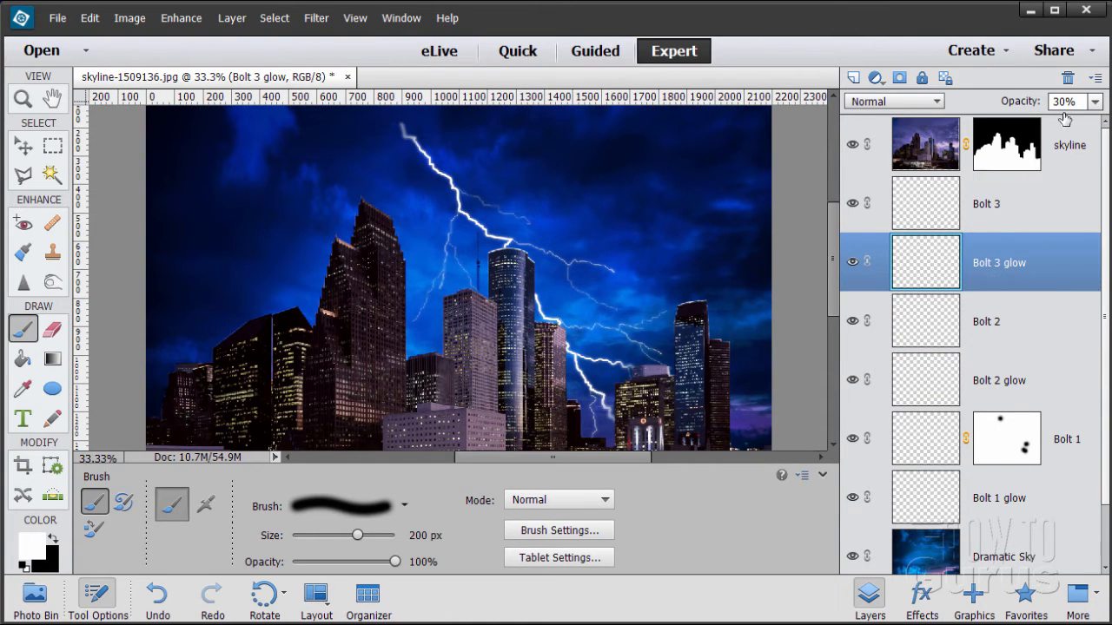
click(1024, 328)
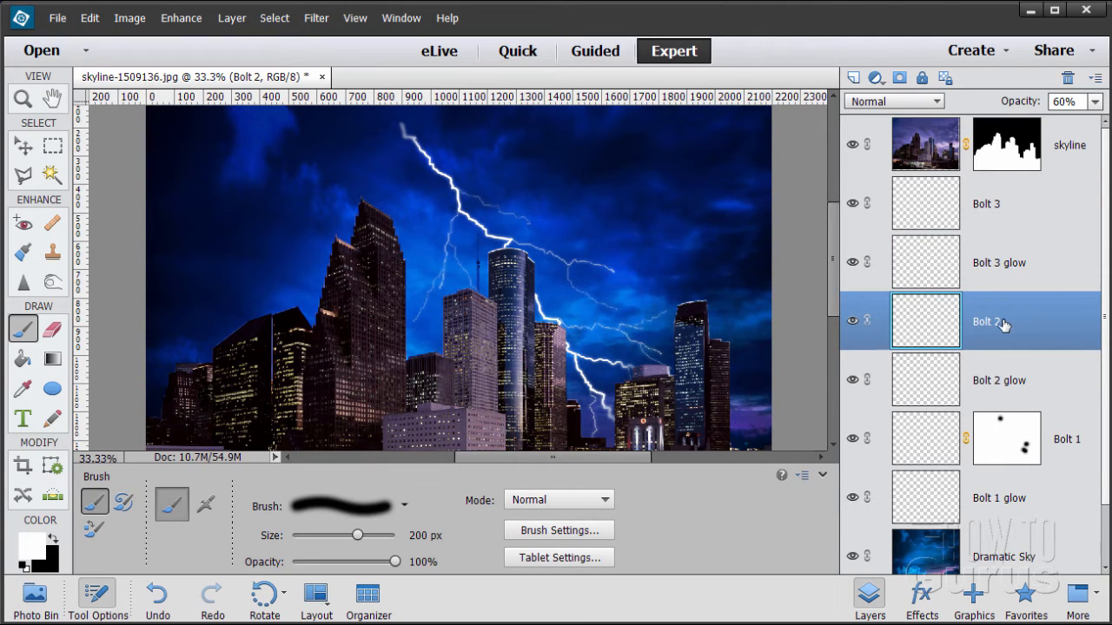
click(621, 277)
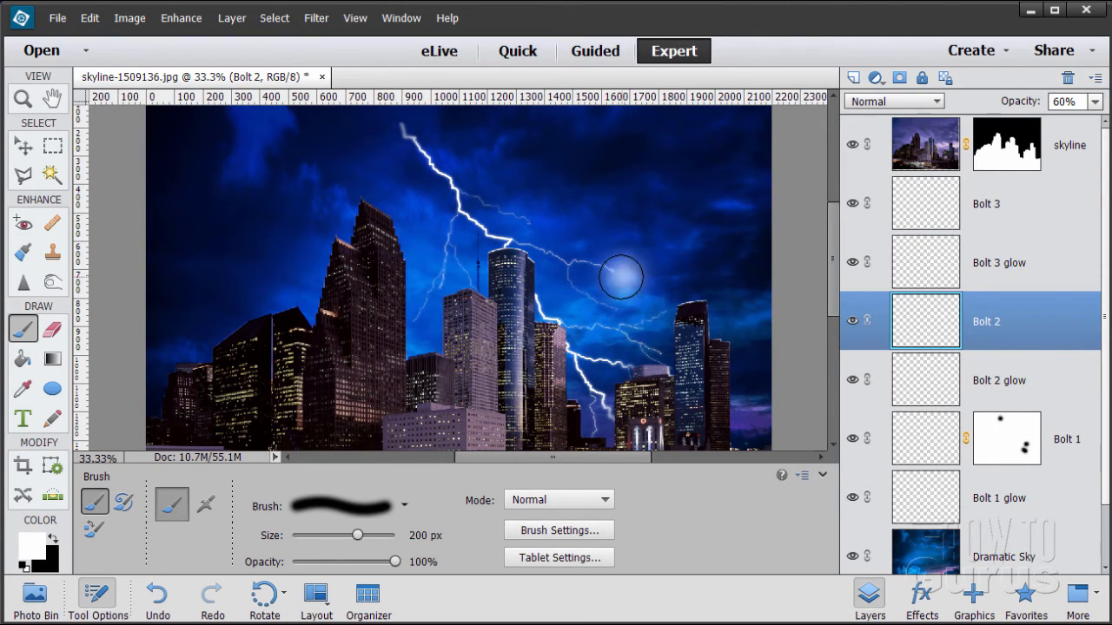
click(90, 18)
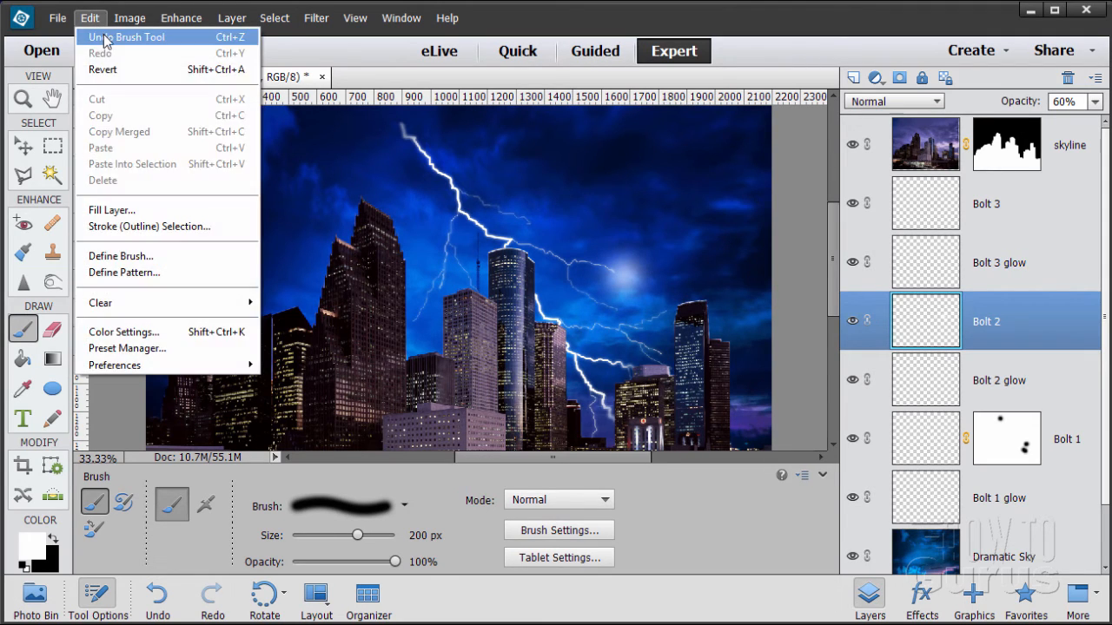
click(105, 37)
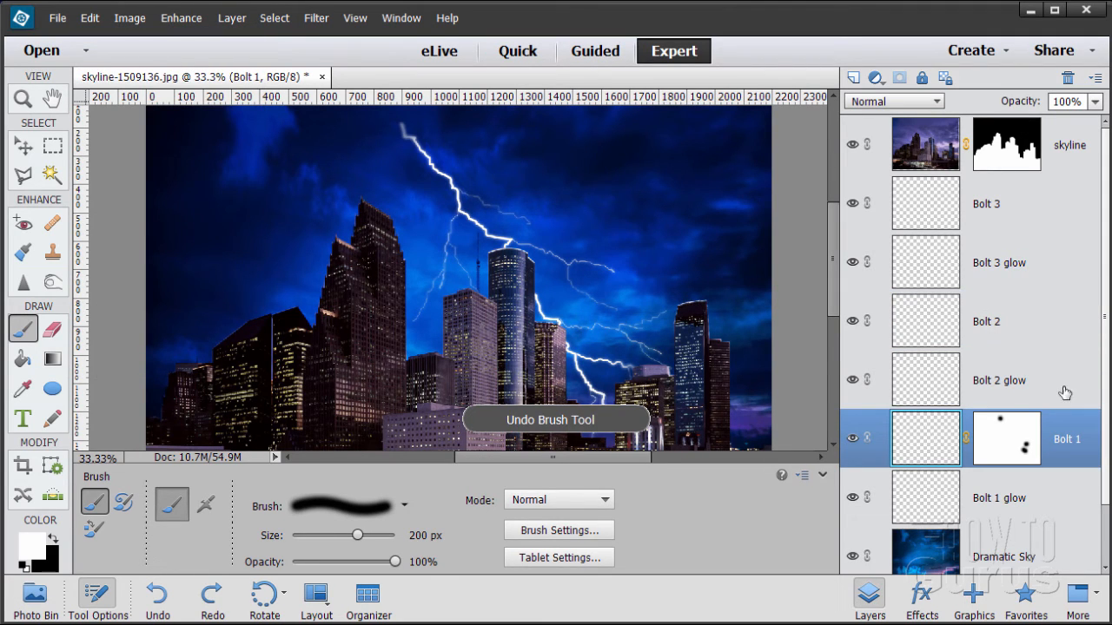
Add a layer mask to Bolt 2 and paint soft black dabs on it over the ends of its branches.
click(1033, 326)
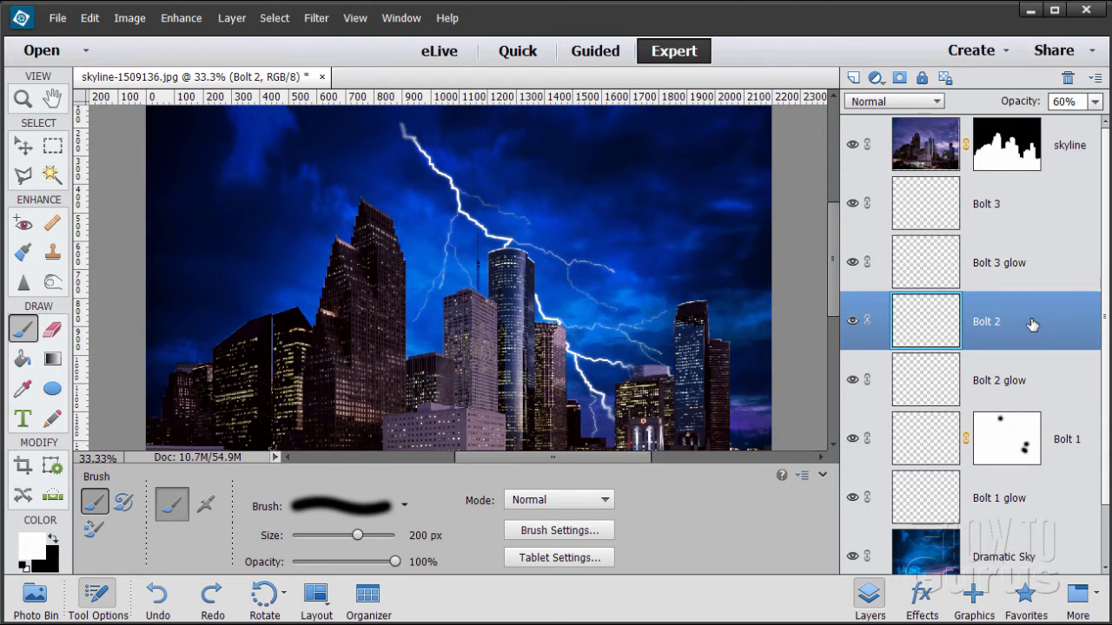
click(899, 78)
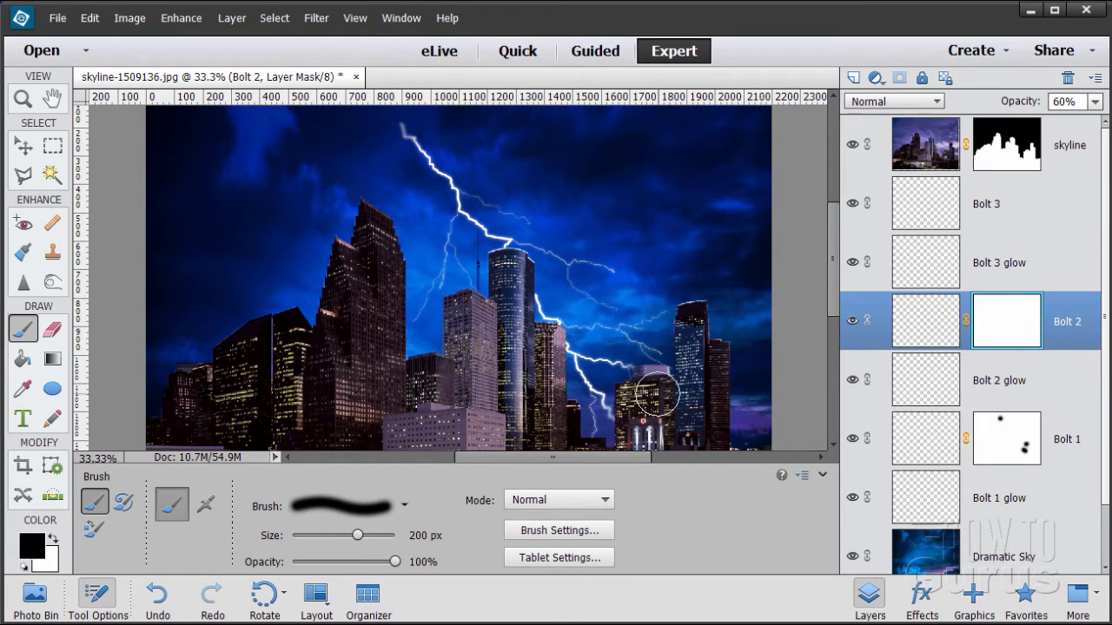
click(598, 446)
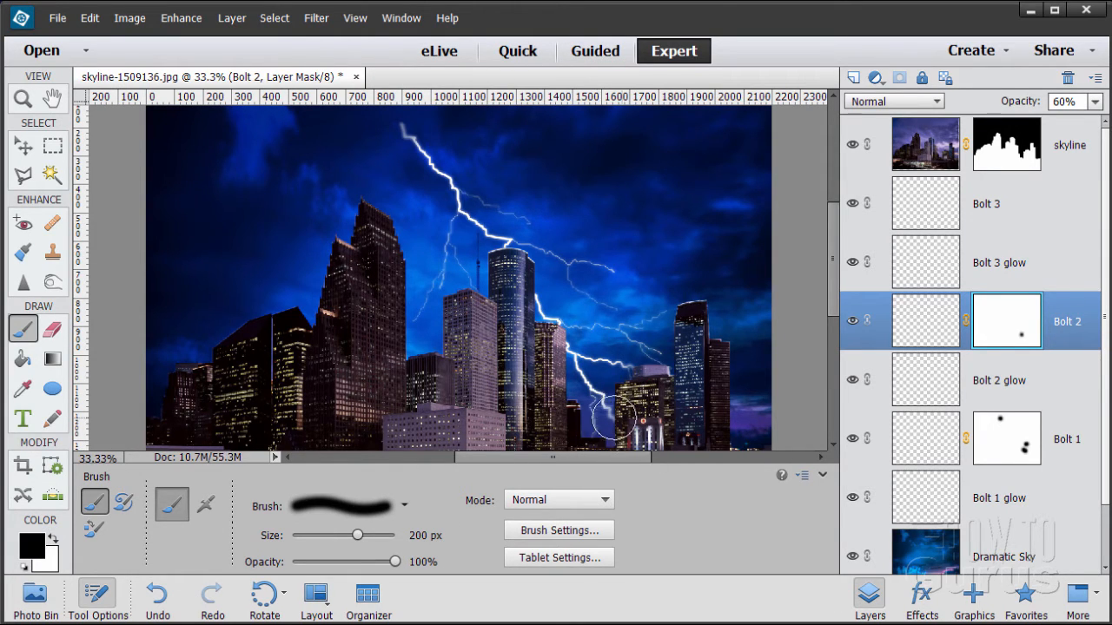
click(661, 354)
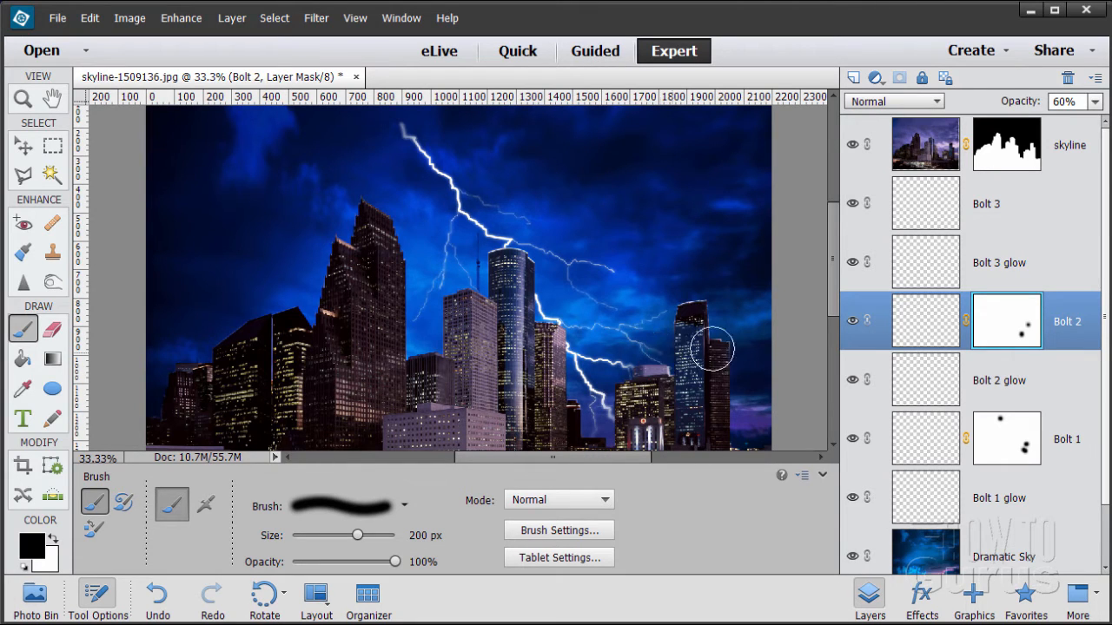
click(664, 316)
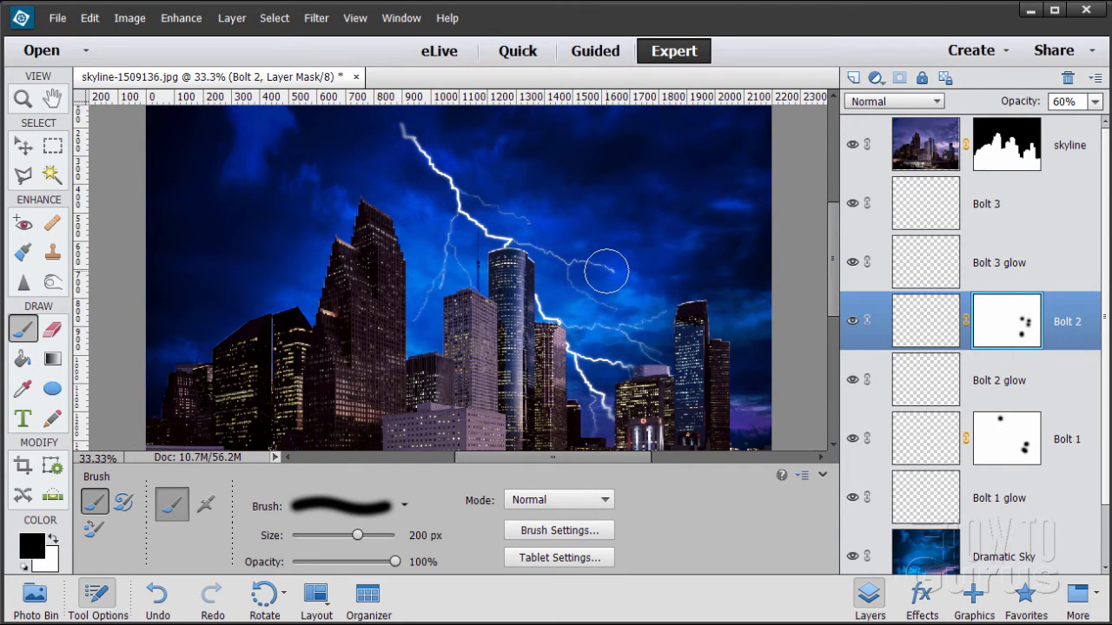
click(599, 263)
click(532, 216)
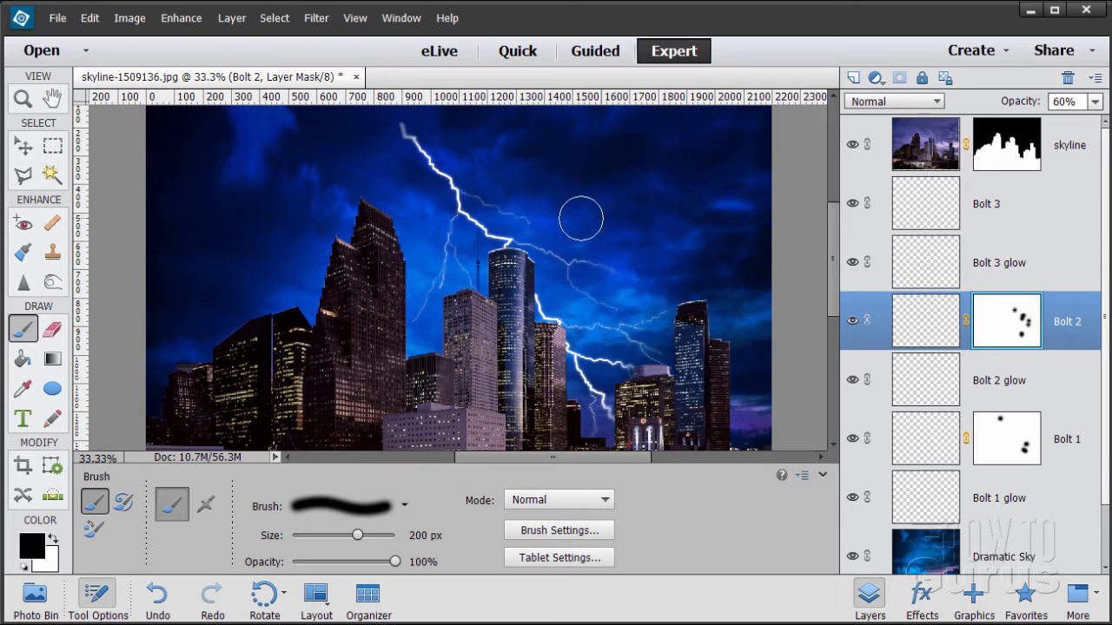
click(444, 288)
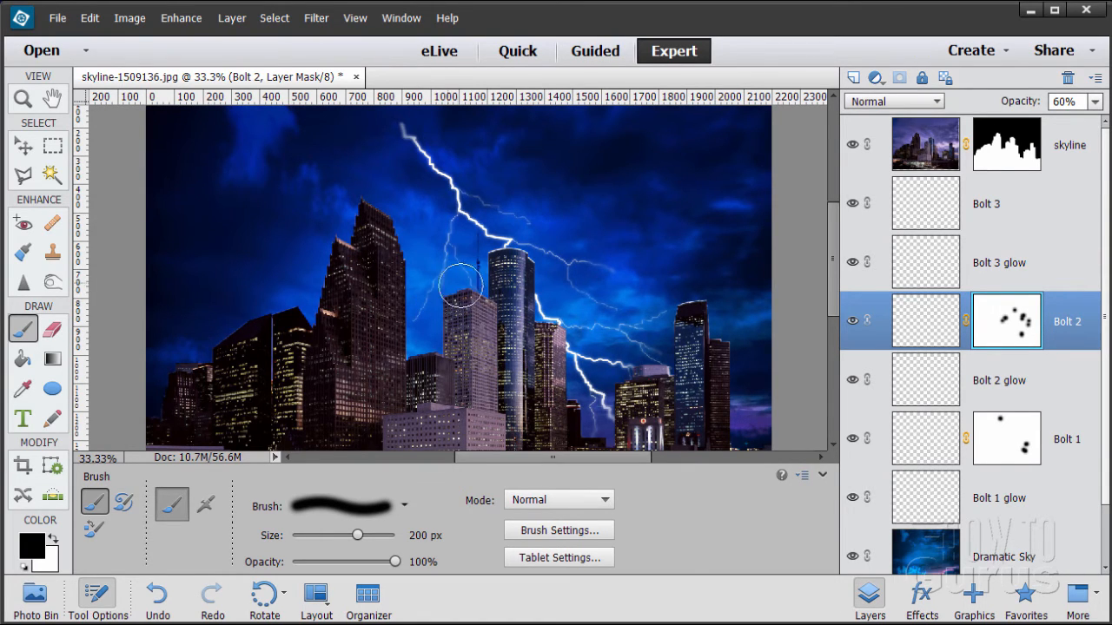
Add a layer mask to Bolt 3 and paint soft black dabs on it over the ends of its thin branches.
click(1025, 223)
key(x)
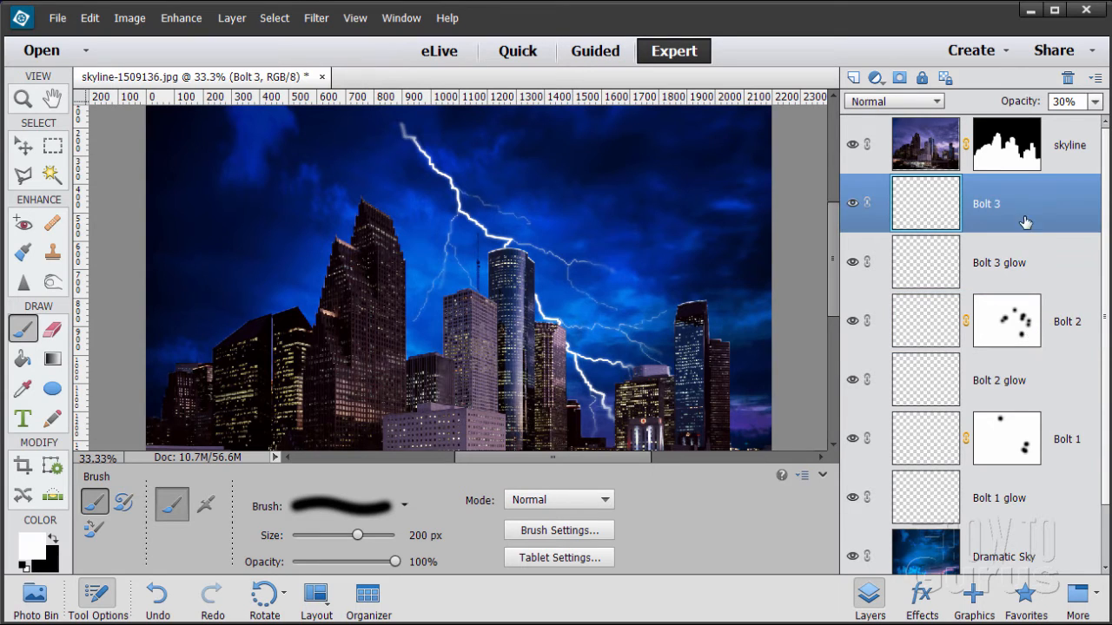
click(899, 78)
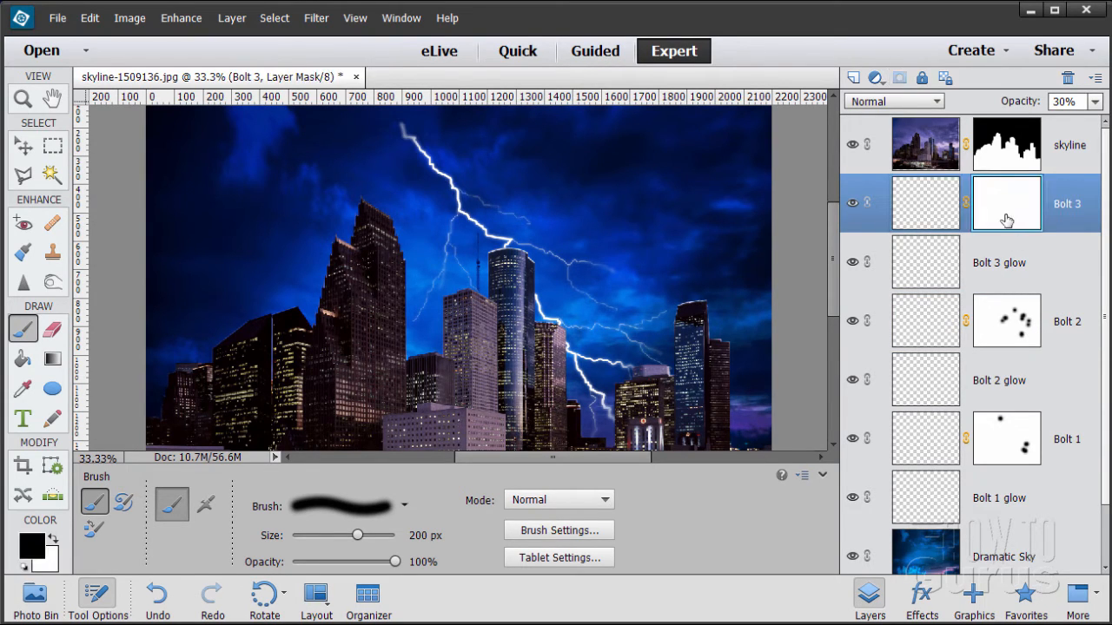
click(420, 318)
click(480, 300)
click(540, 224)
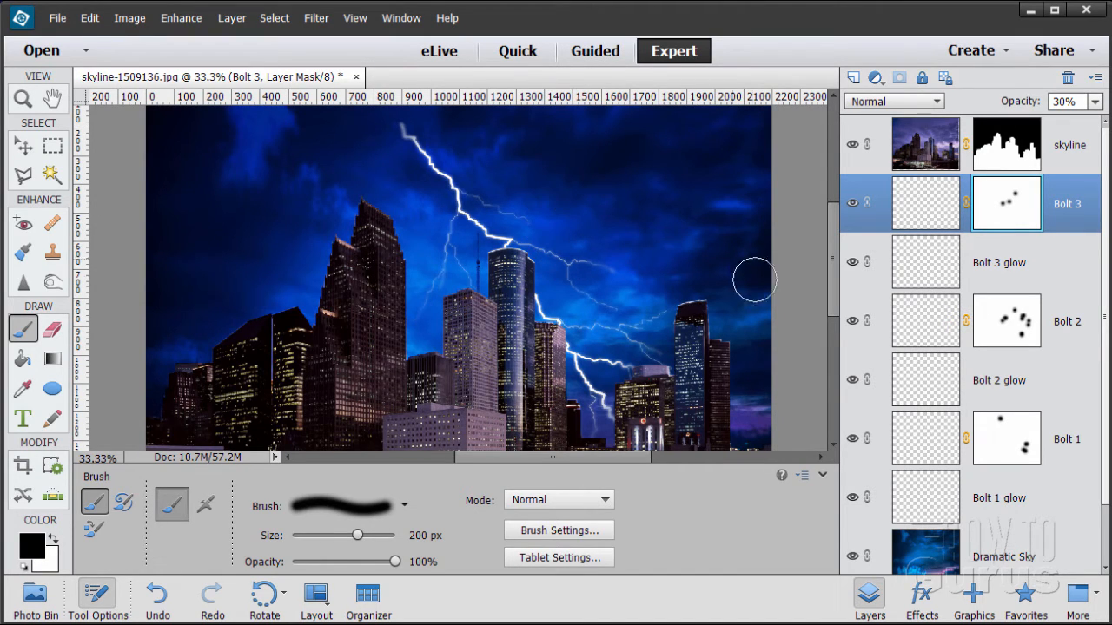
click(624, 273)
click(665, 305)
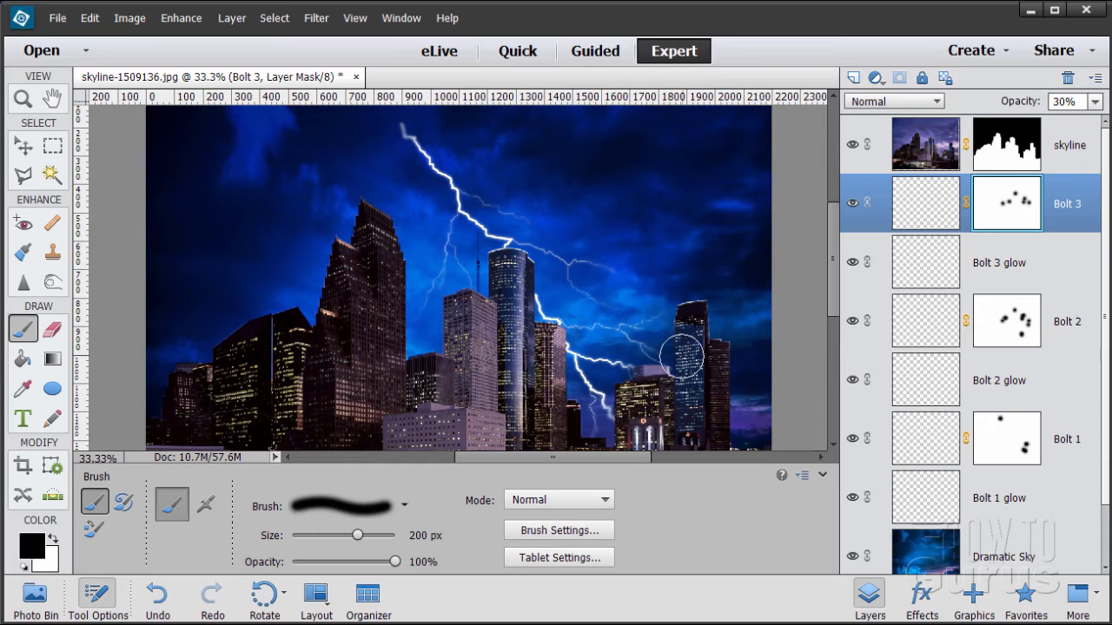
click(594, 436)
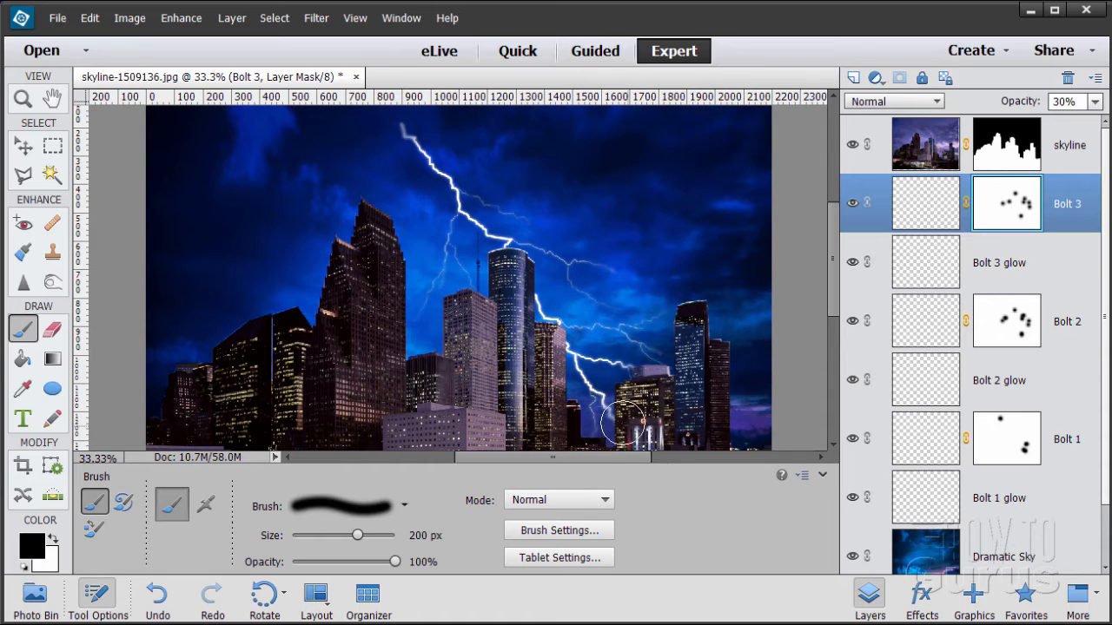
click(655, 371)
Create a new layer directly above the Dramatic Sky layer and name it "large glow".
click(22, 148)
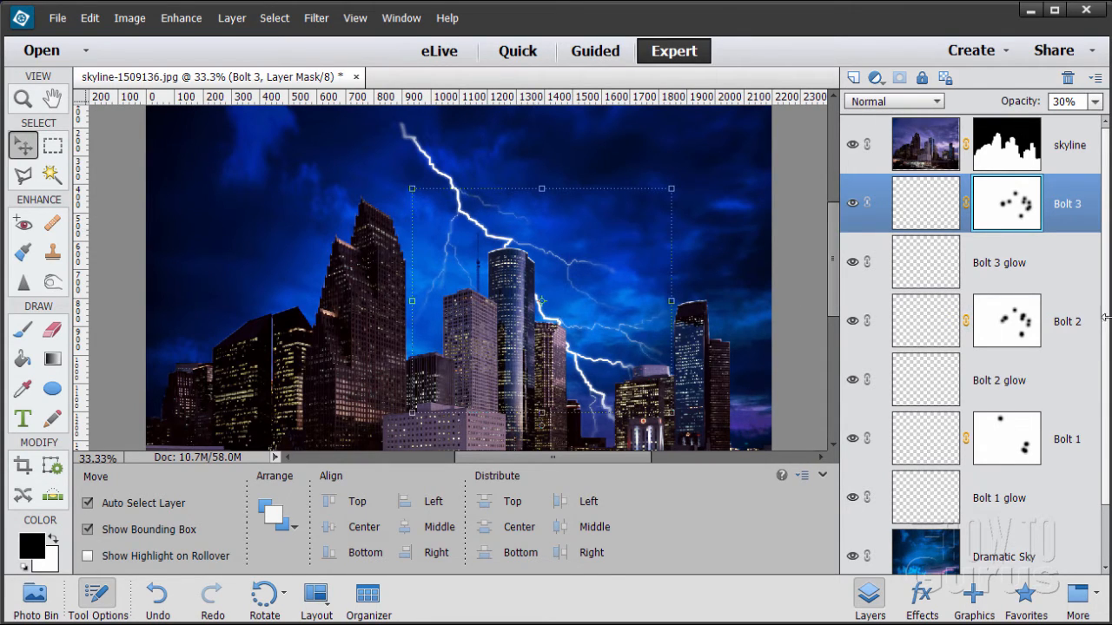
drag(1107, 313, 1109, 389)
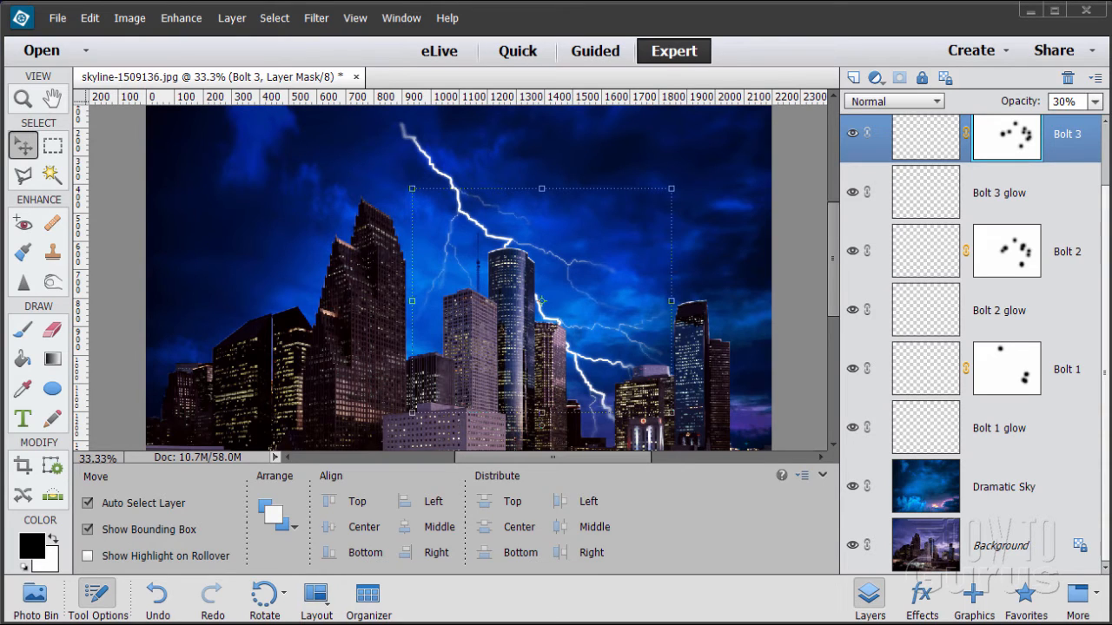
click(1008, 492)
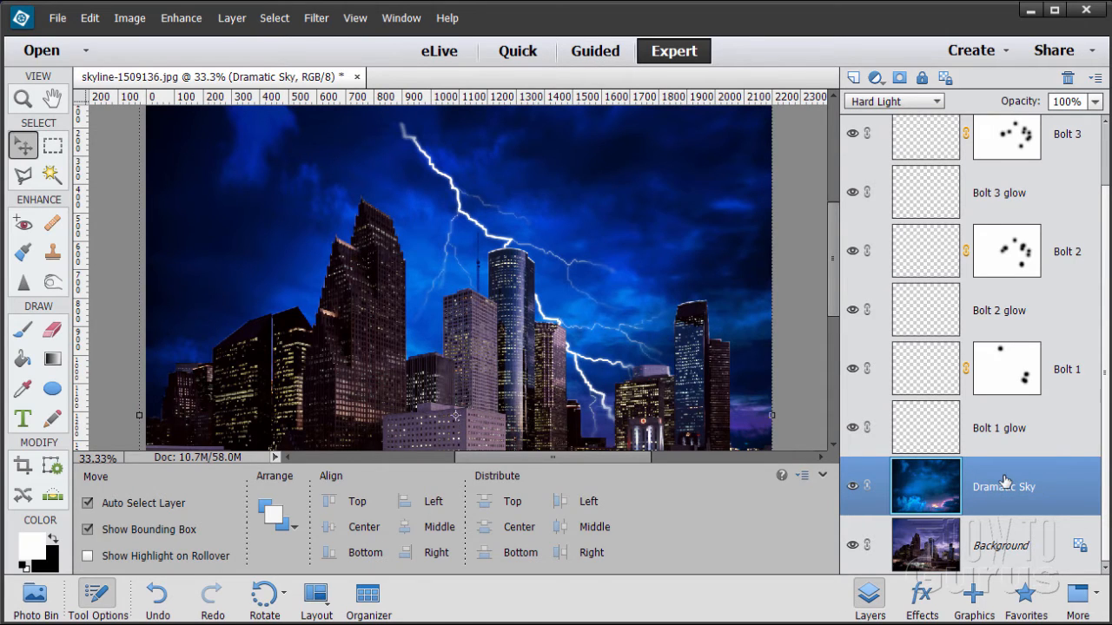
click(853, 78)
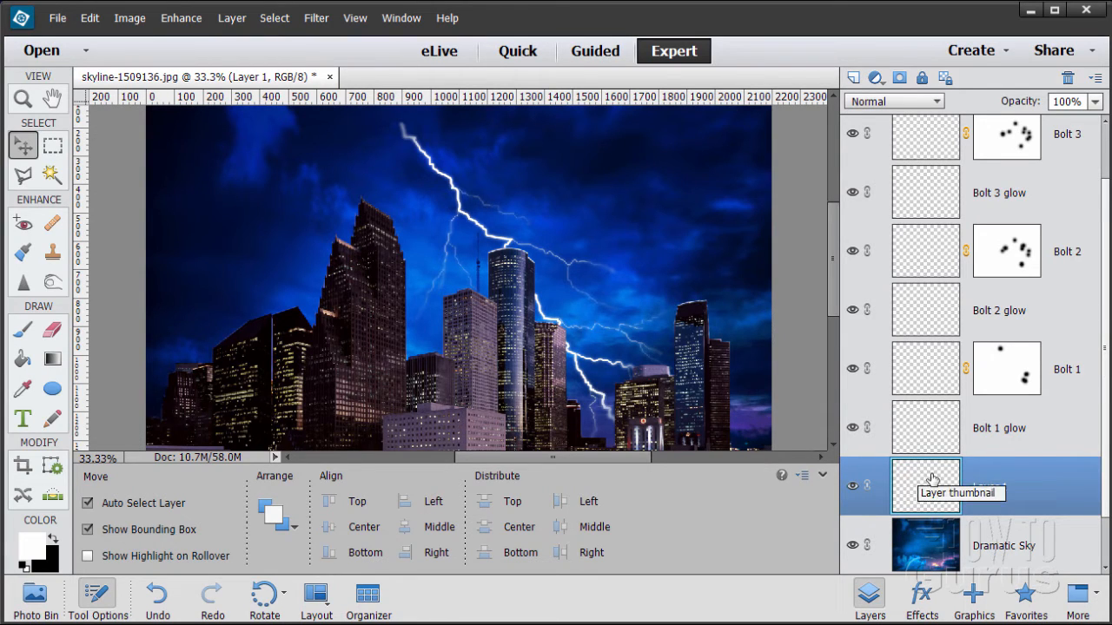
double_click(1001, 491)
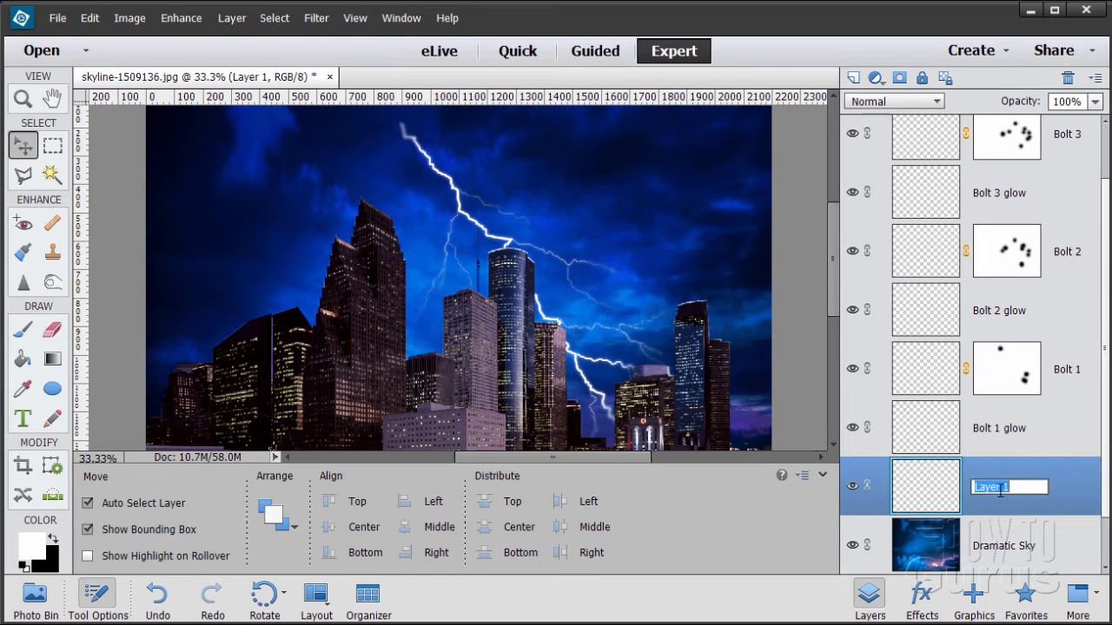
text(large glow)
key(Return)
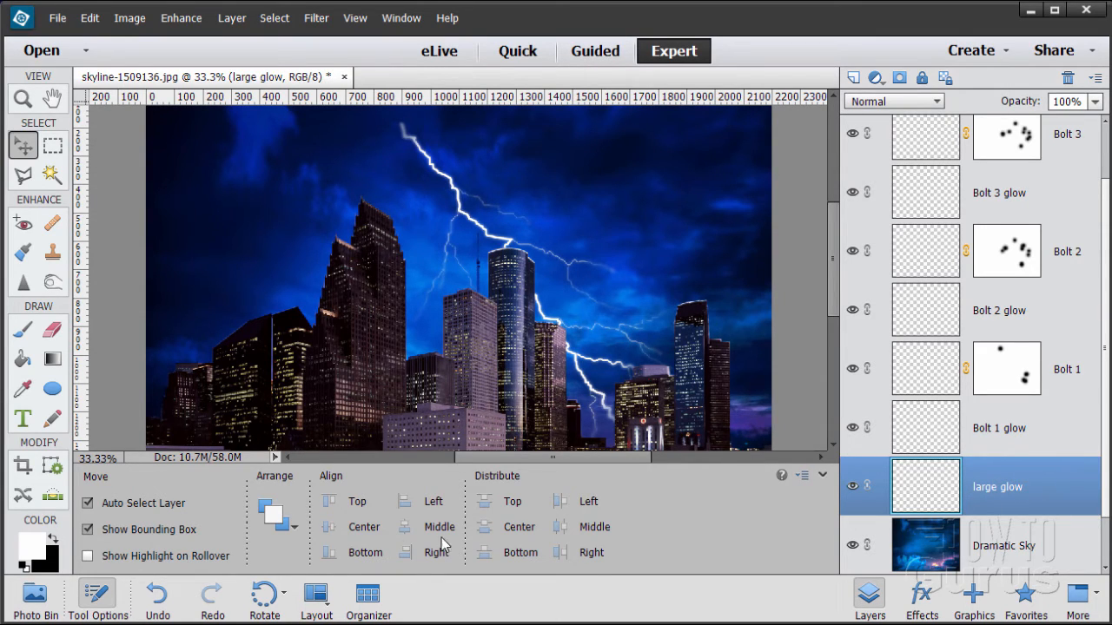
Paint a large soft white glow on the large glow layer around the main bolt's upper part, using a 500 px brush.
click(39, 552)
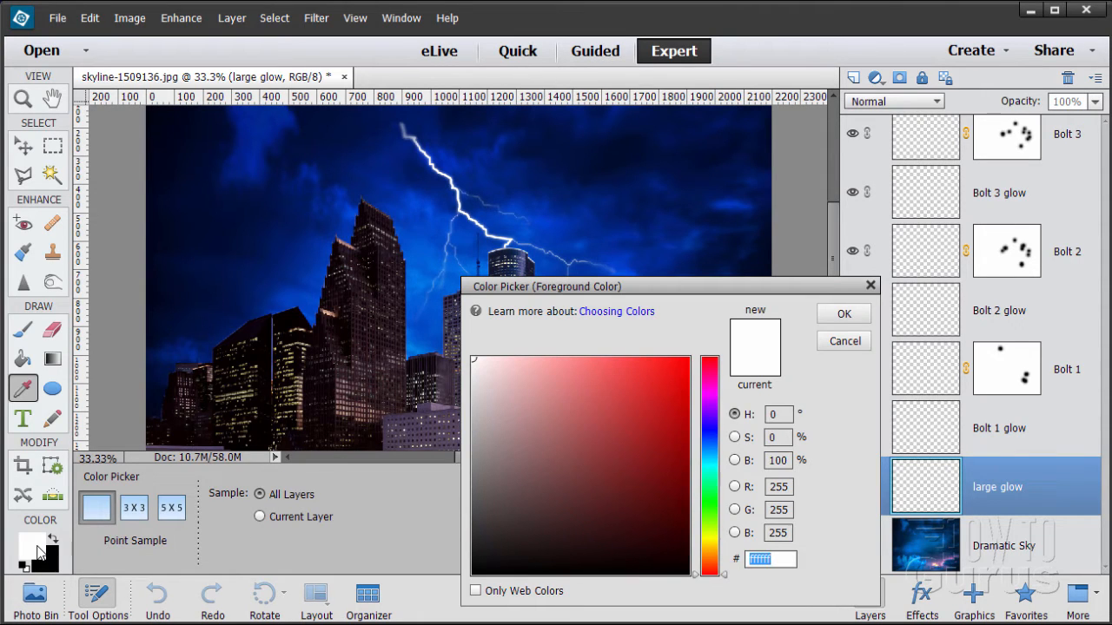
click(839, 317)
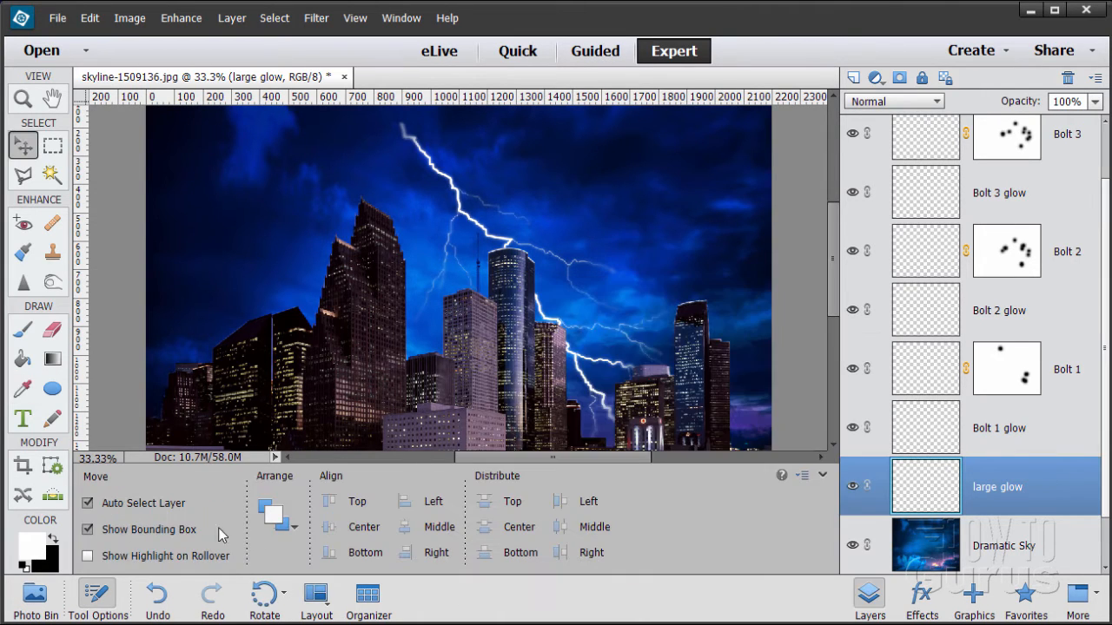
click(25, 335)
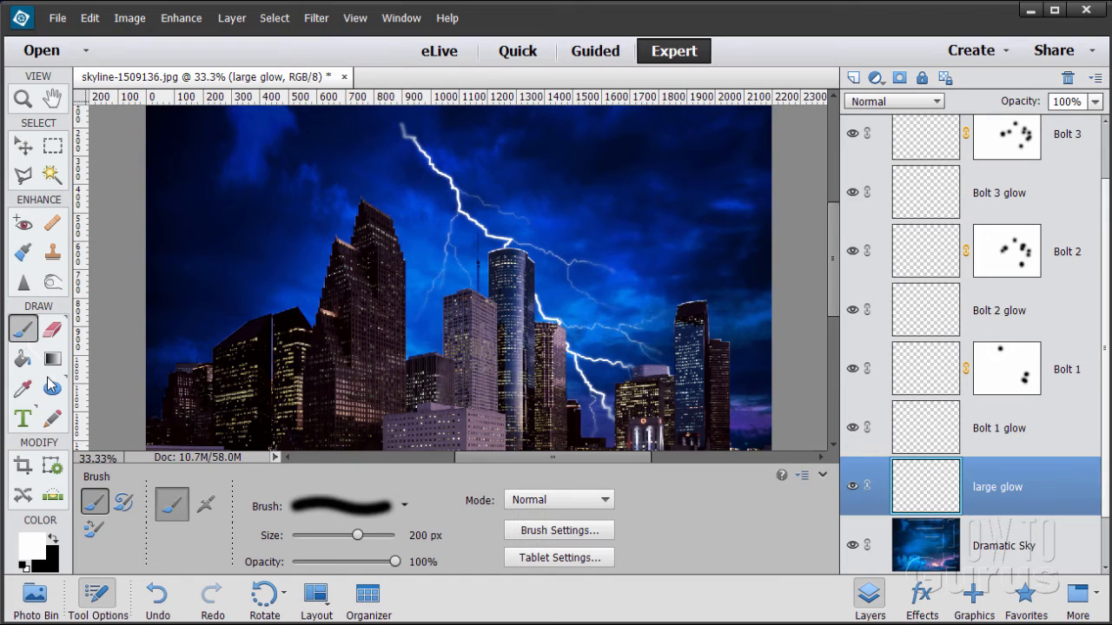
click(444, 536)
text(500)
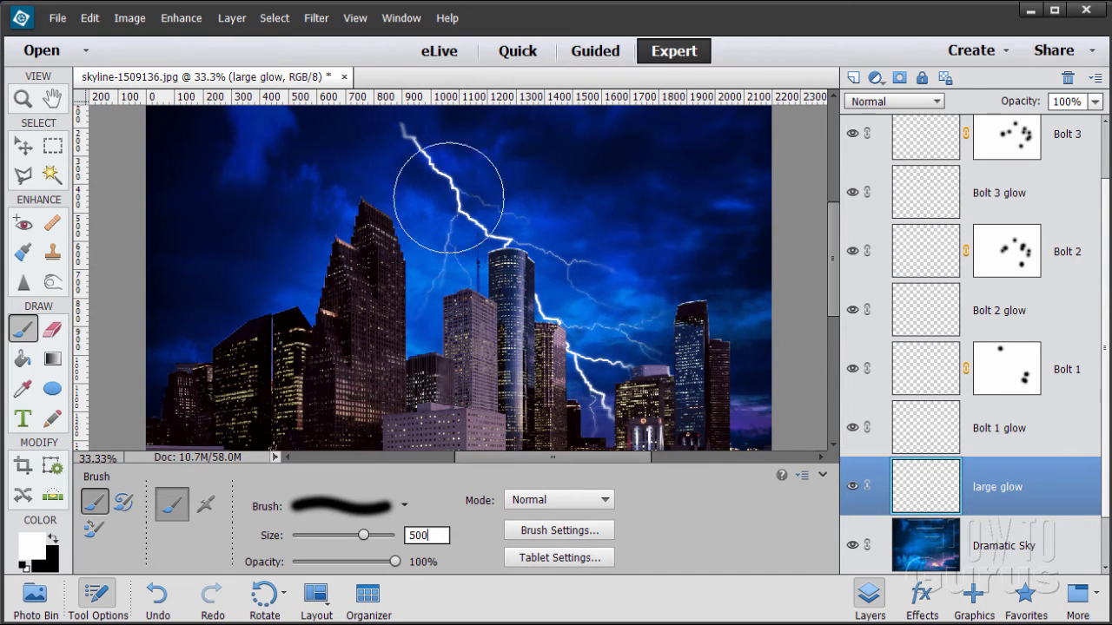
mouse_move(430, 179)
mouse_down()
mouse_move(484, 235)
mouse_move(485, 211)
mouse_move(453, 225)
mouse_move(438, 218)
mouse_move(506, 248)
mouse_move(439, 172)
mouse_move(544, 266)
mouse_move(506, 250)
mouse_move(508, 183)
mouse_move(531, 255)
mouse_move(505, 259)
mouse_move(474, 249)
mouse_move(474, 238)
mouse_move(476, 266)
mouse_move(462, 187)
mouse_move(467, 245)
mouse_move(434, 199)
mouse_up()
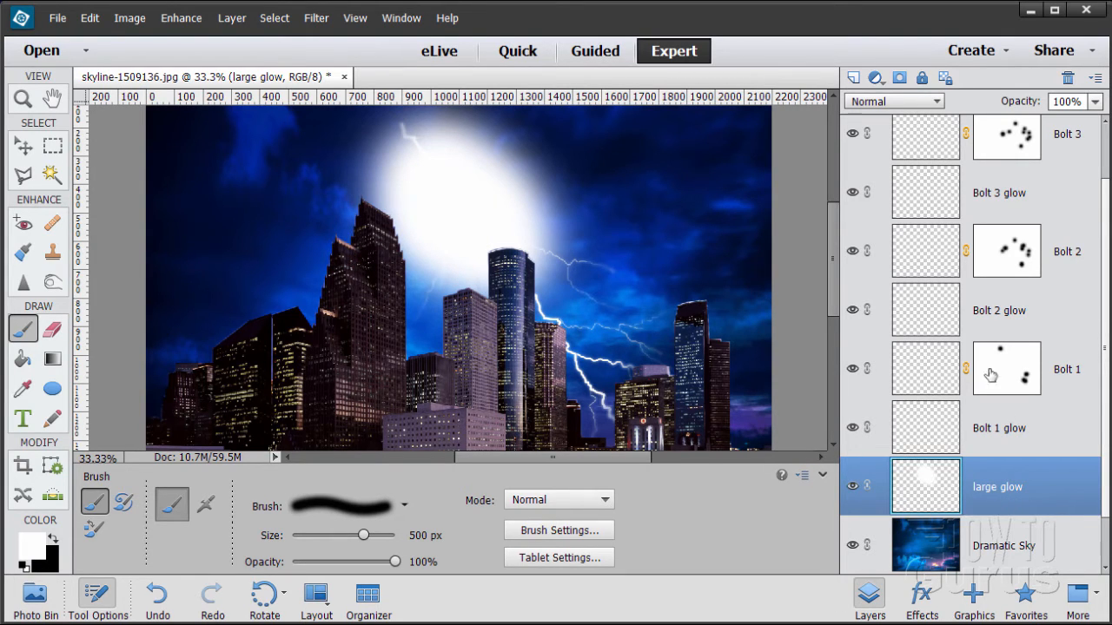
Set the large glow layer's blend mode to Overlay and compare the scene with that layer hidden and shown.
click(882, 102)
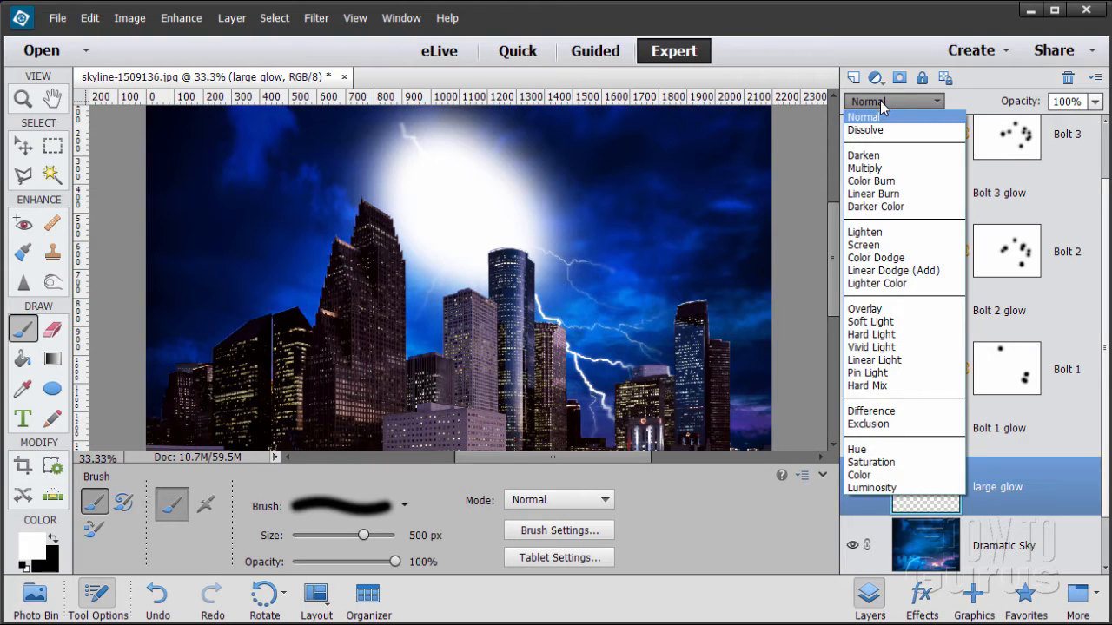
click(871, 309)
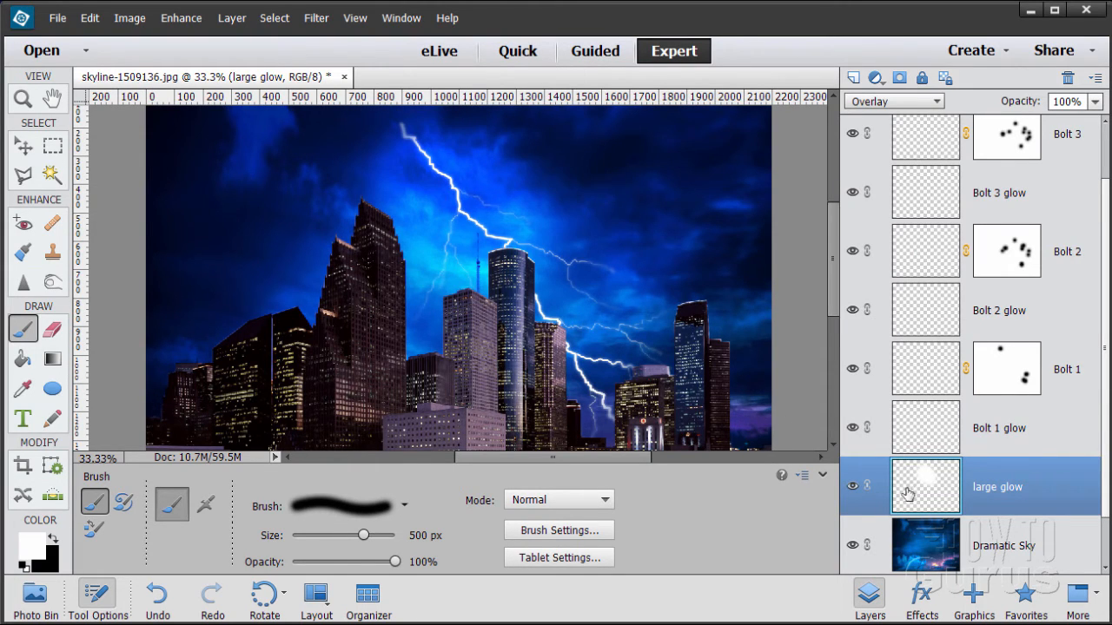
click(852, 488)
click(852, 489)
click(853, 488)
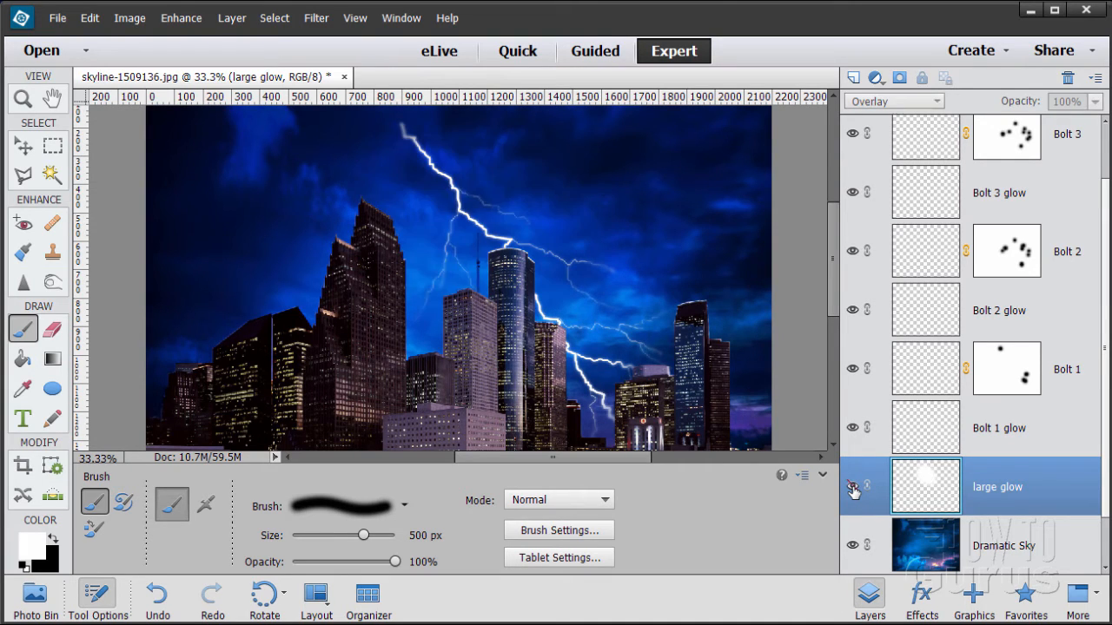
click(853, 488)
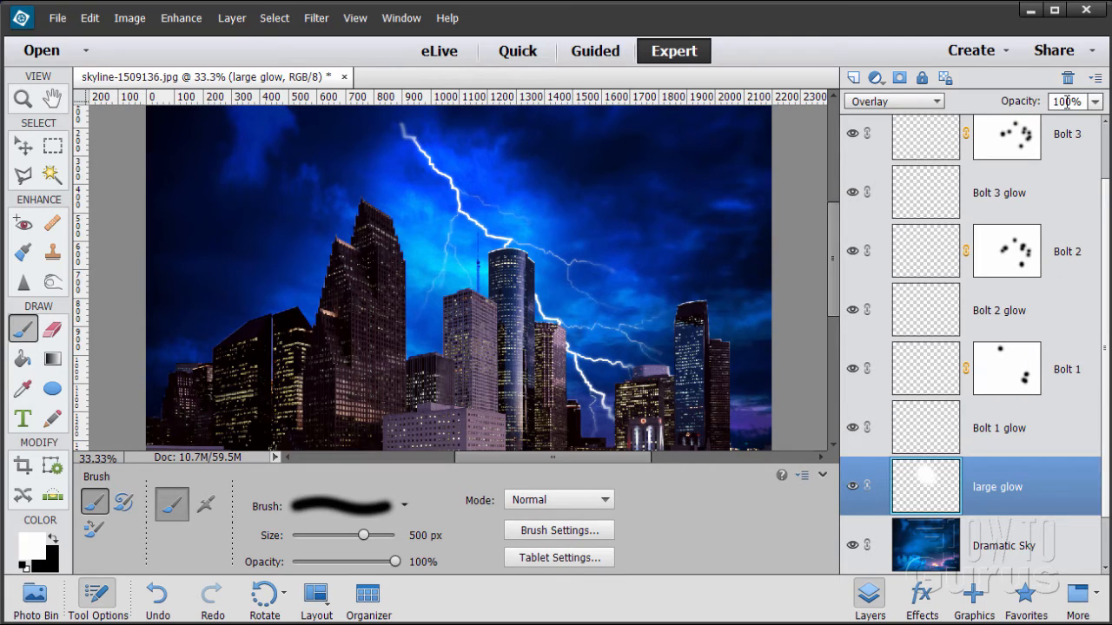
Reduce the large glow layer's opacity to 50% and check its effect by hiding and showing the layer.
drag(1037, 102, 1013, 116)
text(50)
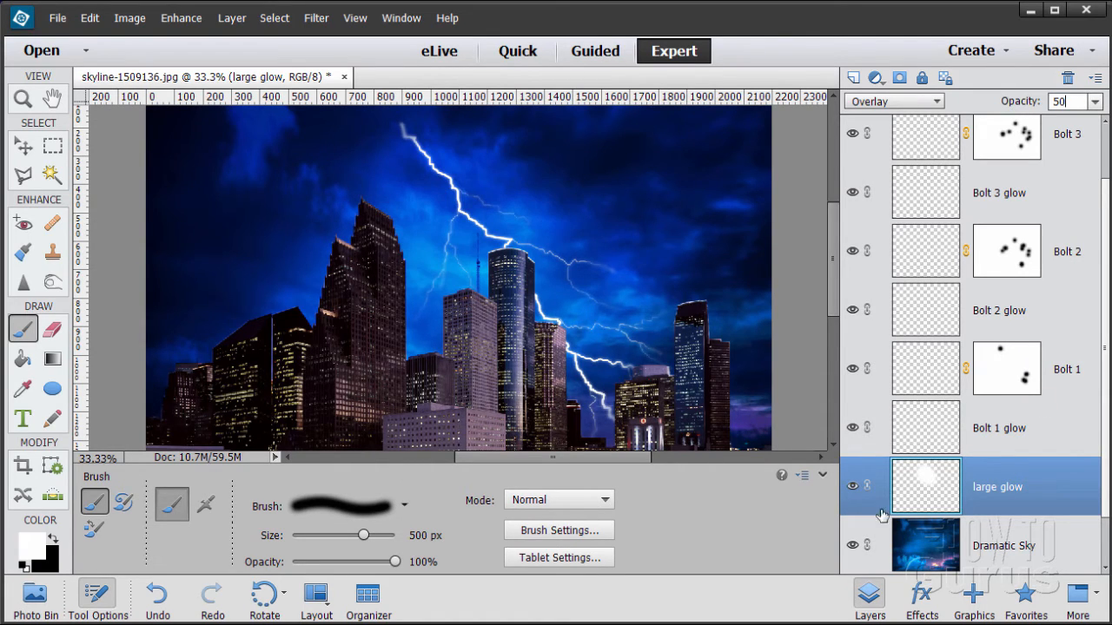
click(852, 489)
click(852, 489)
click(853, 488)
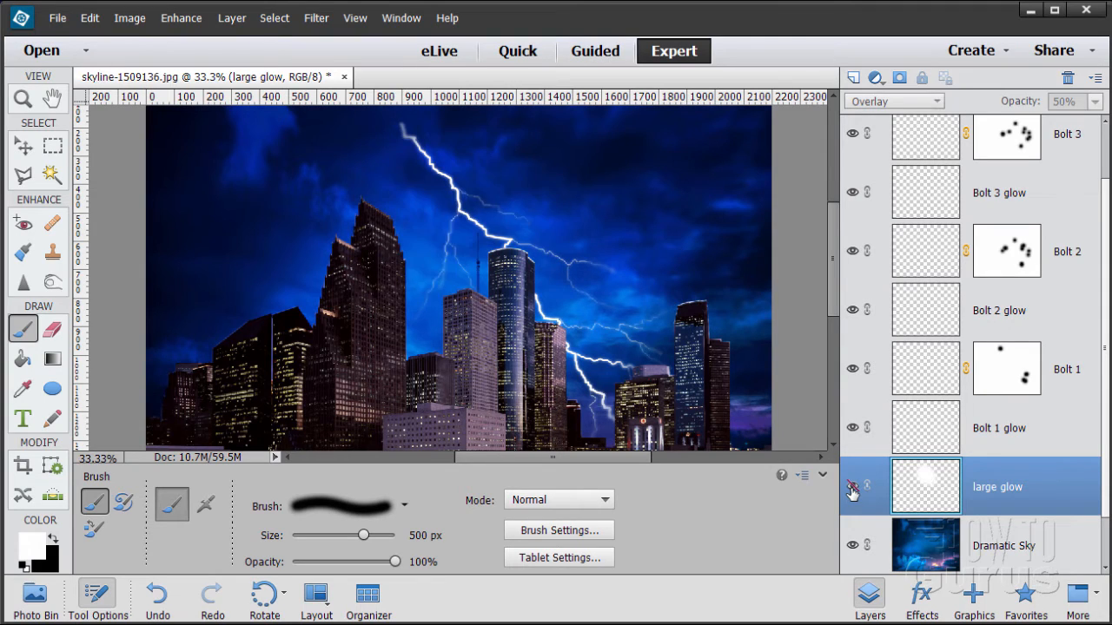
click(853, 488)
click(852, 489)
click(852, 488)
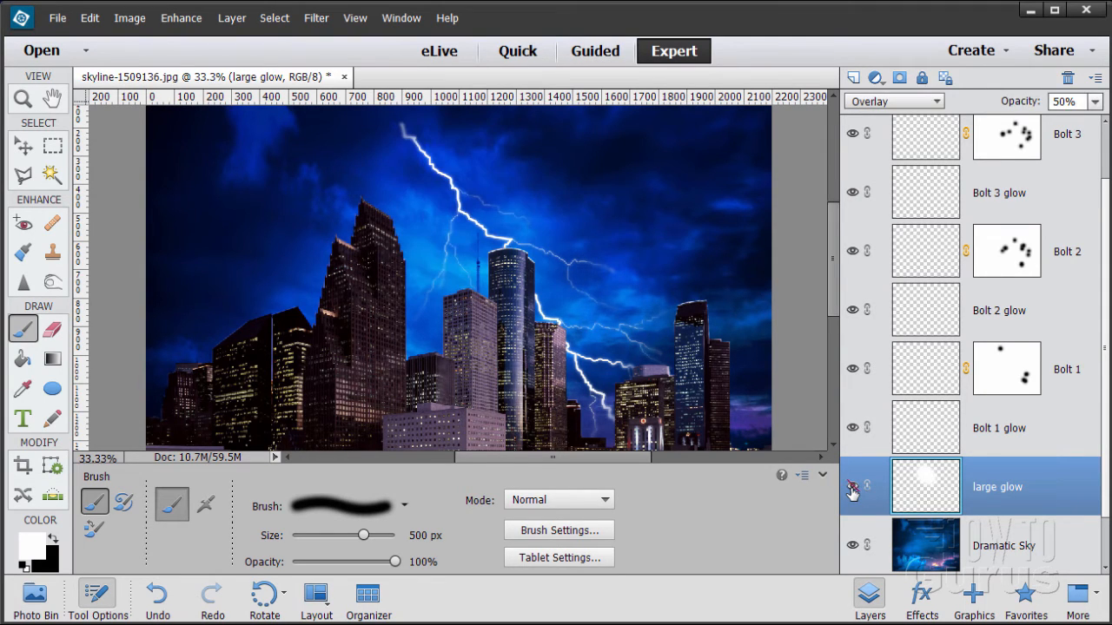
click(852, 489)
click(852, 488)
Apply a Gaussian Blur with a 50-pixel radius to the large glow layer and compare the scene with and without it.
click(315, 18)
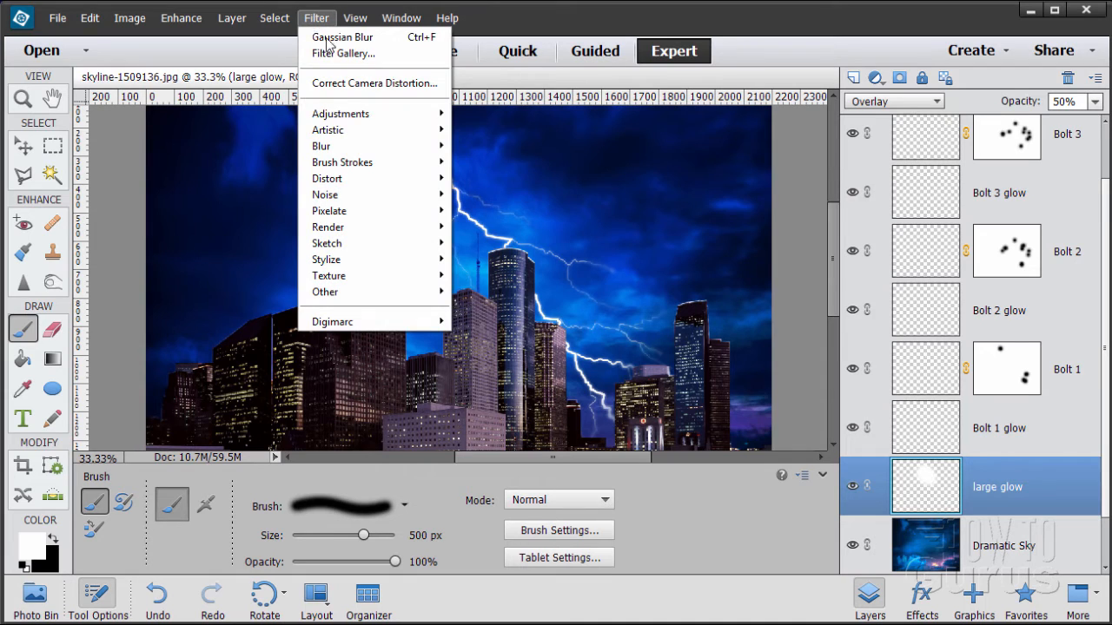
mouse_move(354, 148)
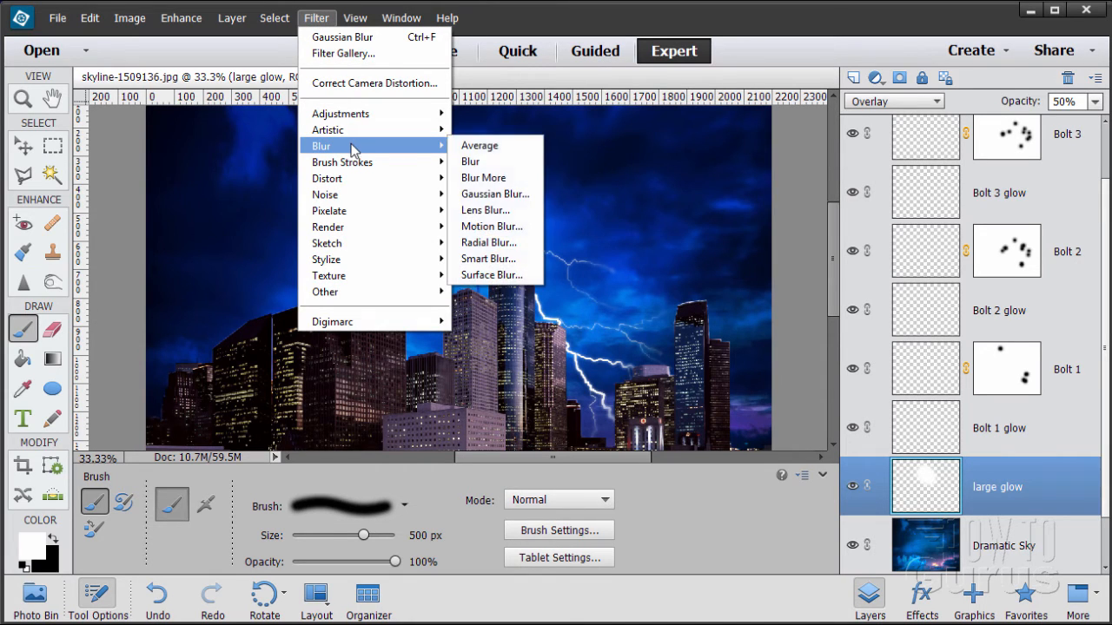
click(496, 196)
drag(696, 470, 656, 470)
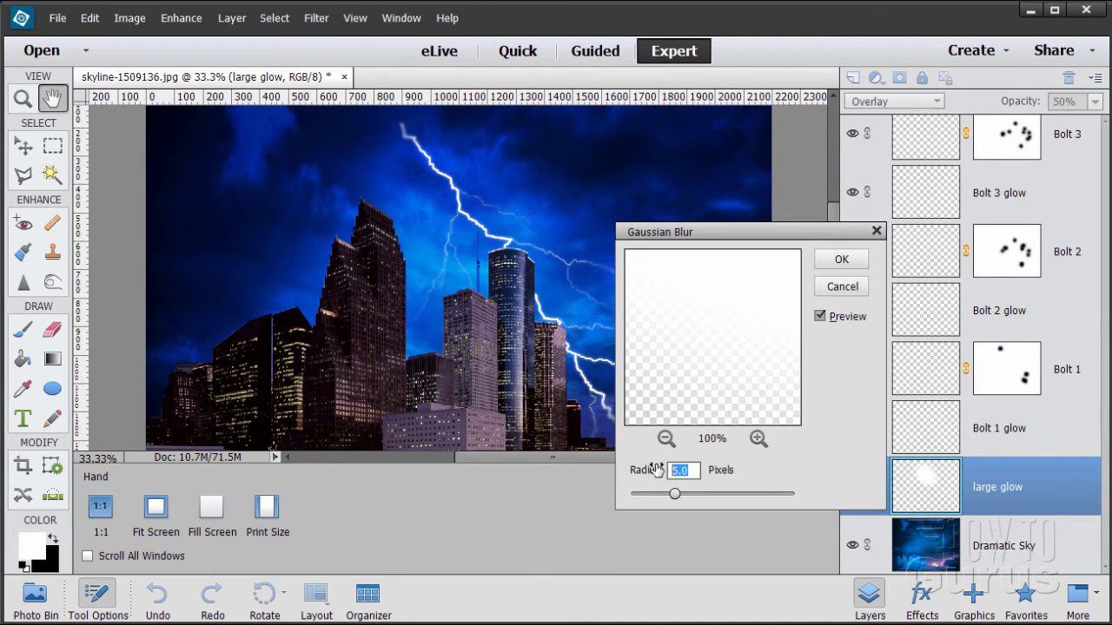
text(50)
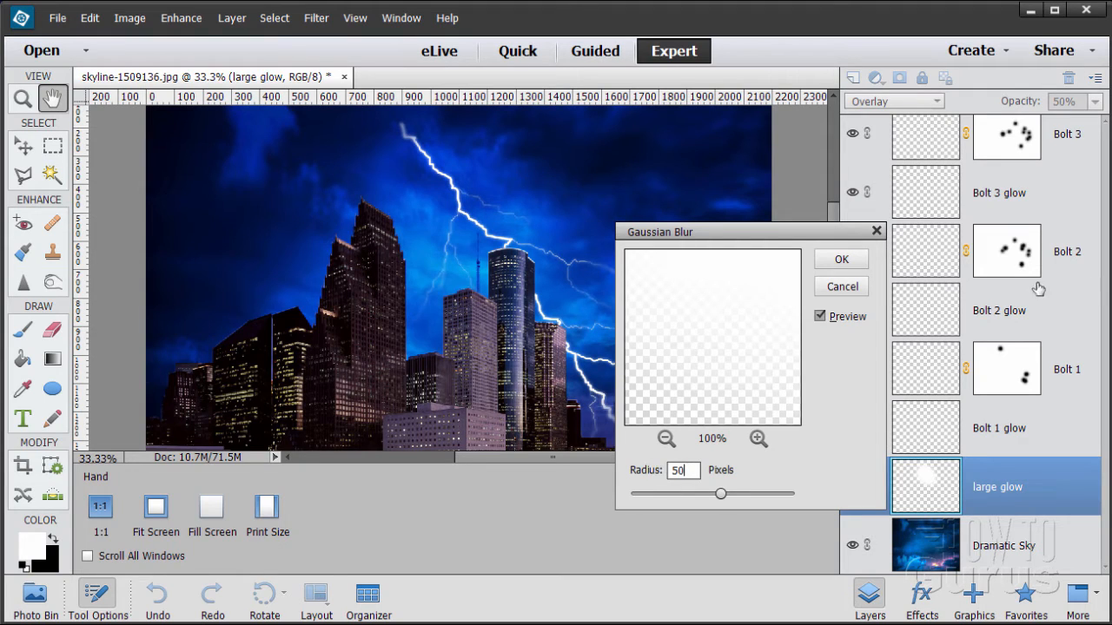
click(842, 259)
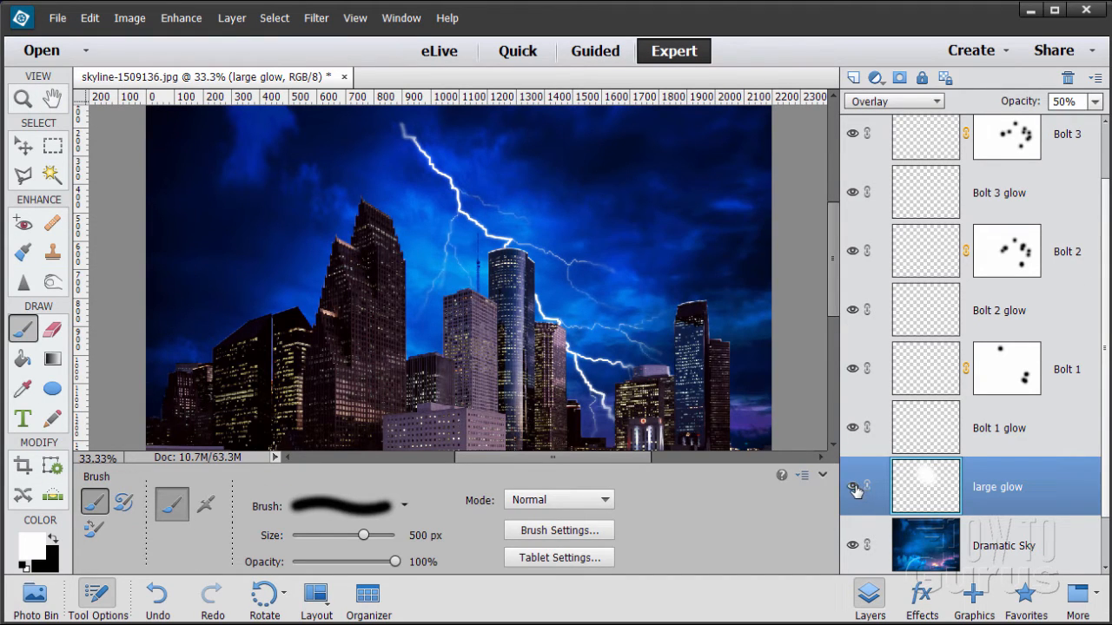
click(853, 487)
click(853, 488)
click(853, 487)
click(853, 487)
click(853, 487)
click(853, 487)
Create a new layer directly above the large glow layer and name it "small glow".
click(855, 78)
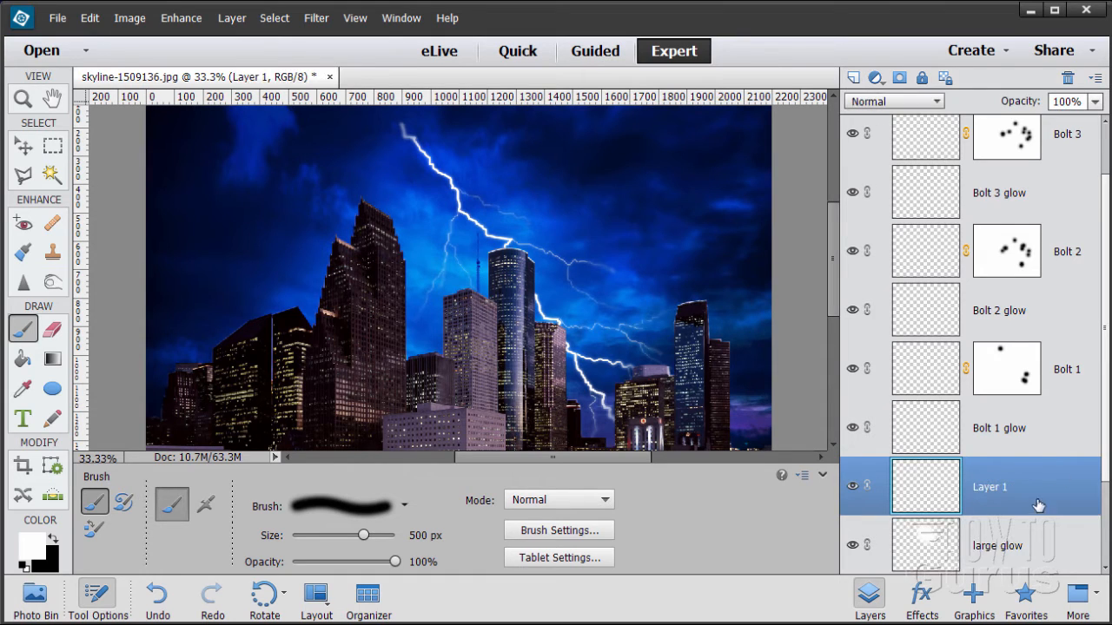
scroll(1107, 456, down, 3)
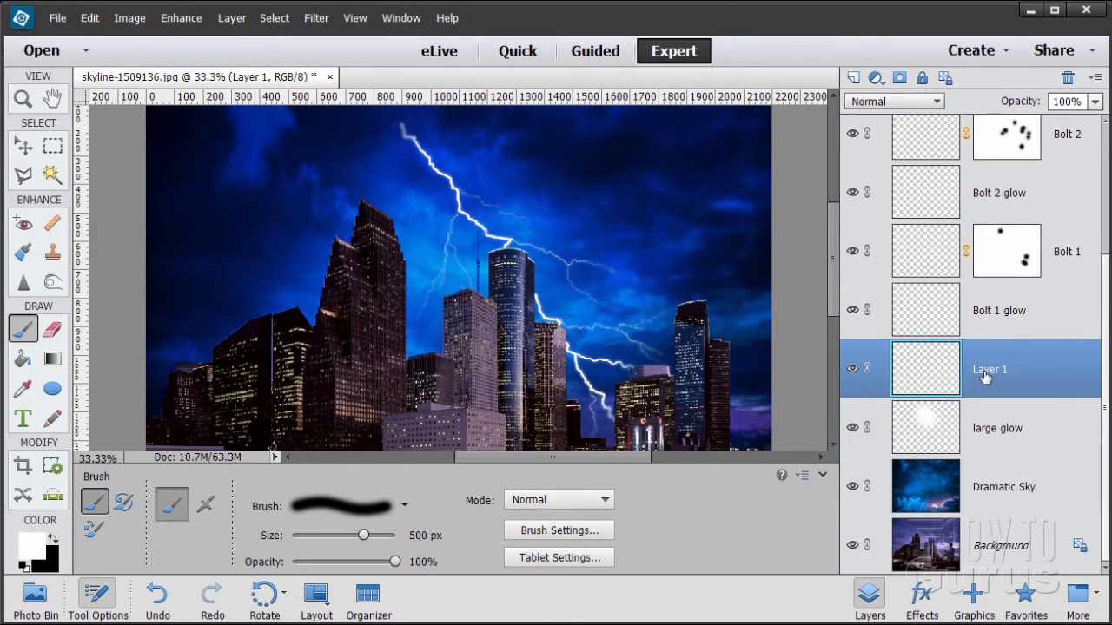
double_click(988, 370)
text(small glow)
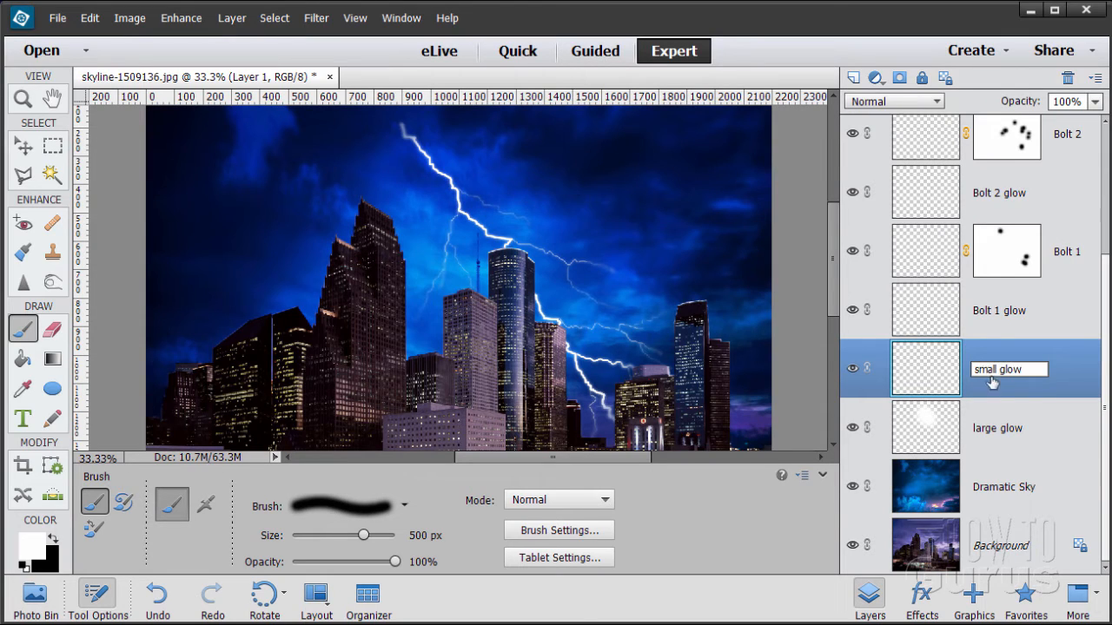
key(Return)
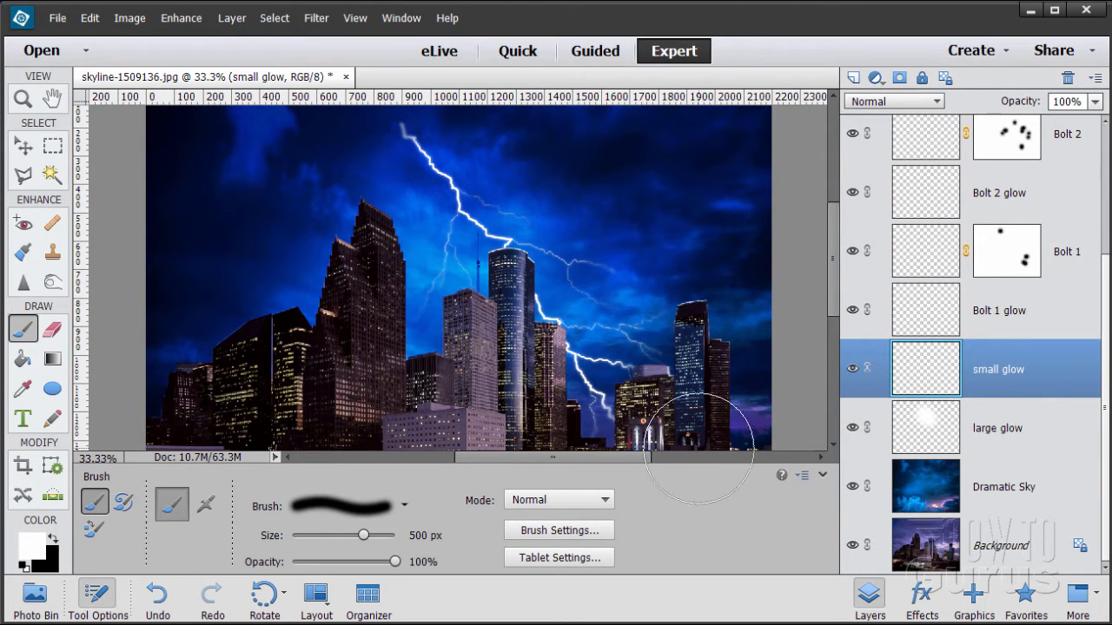
Paint a soft white glow on the small glow layer along the main bolt above the round tower, using a 250 px brush.
click(421, 530)
text(250)
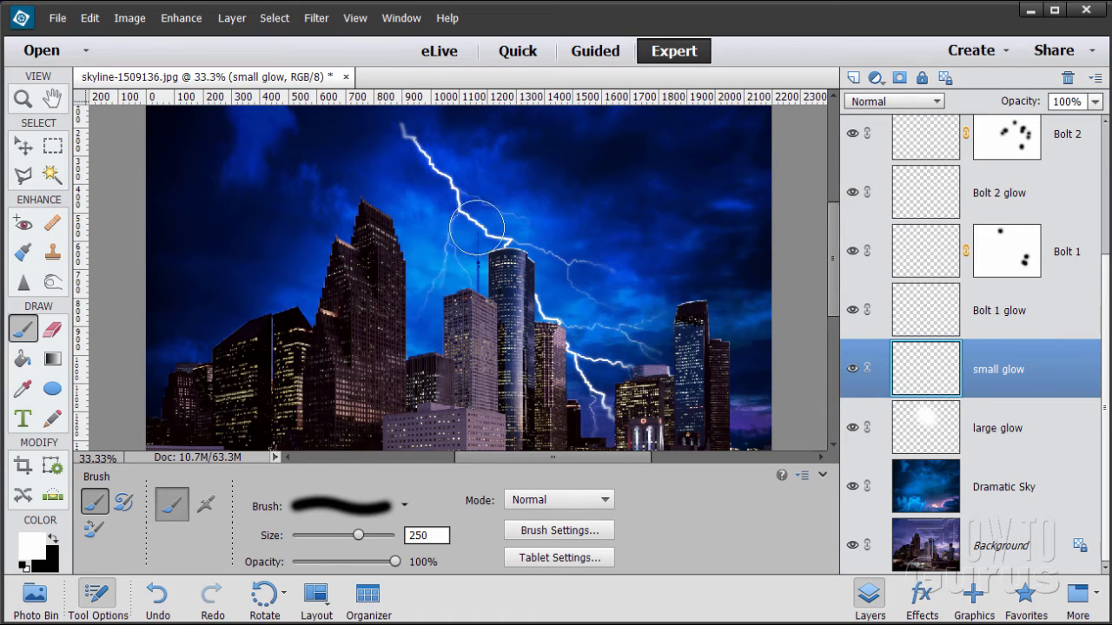
mouse_move(441, 176)
mouse_down()
mouse_move(484, 233)
mouse_move(449, 192)
mouse_move(484, 223)
mouse_up()
mouse_move(449, 180)
mouse_down()
mouse_move(434, 152)
mouse_move(482, 193)
mouse_move(483, 239)
mouse_up()
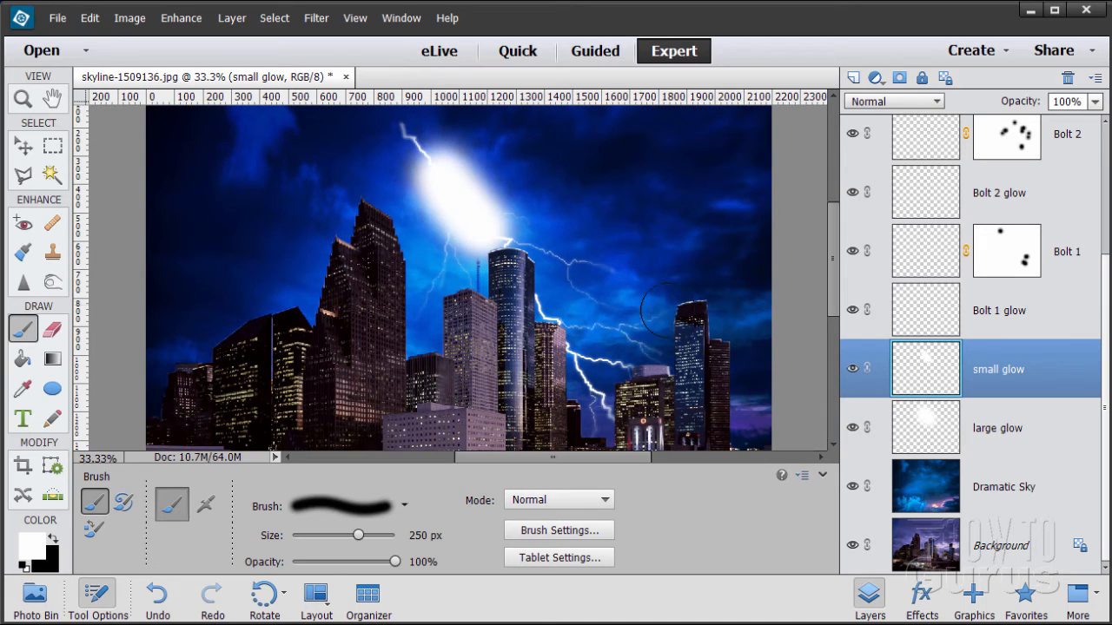
click(853, 371)
click(853, 371)
click(853, 371)
click(853, 371)
Set the small glow layer's blend mode to Overlay and compare the scene with that layer hidden and shown.
click(882, 103)
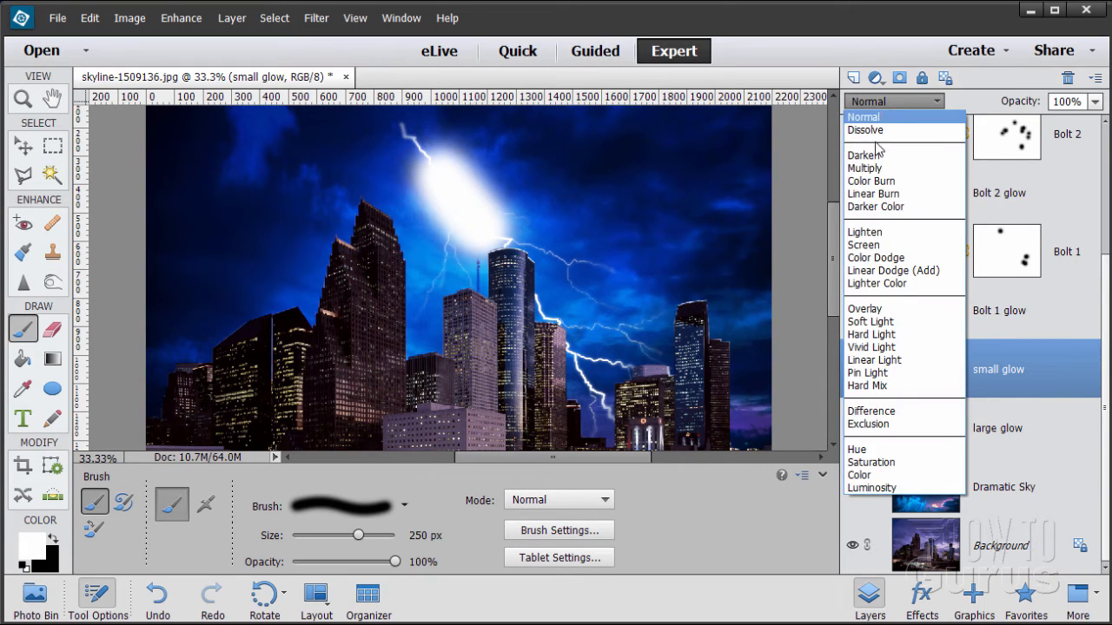
click(867, 309)
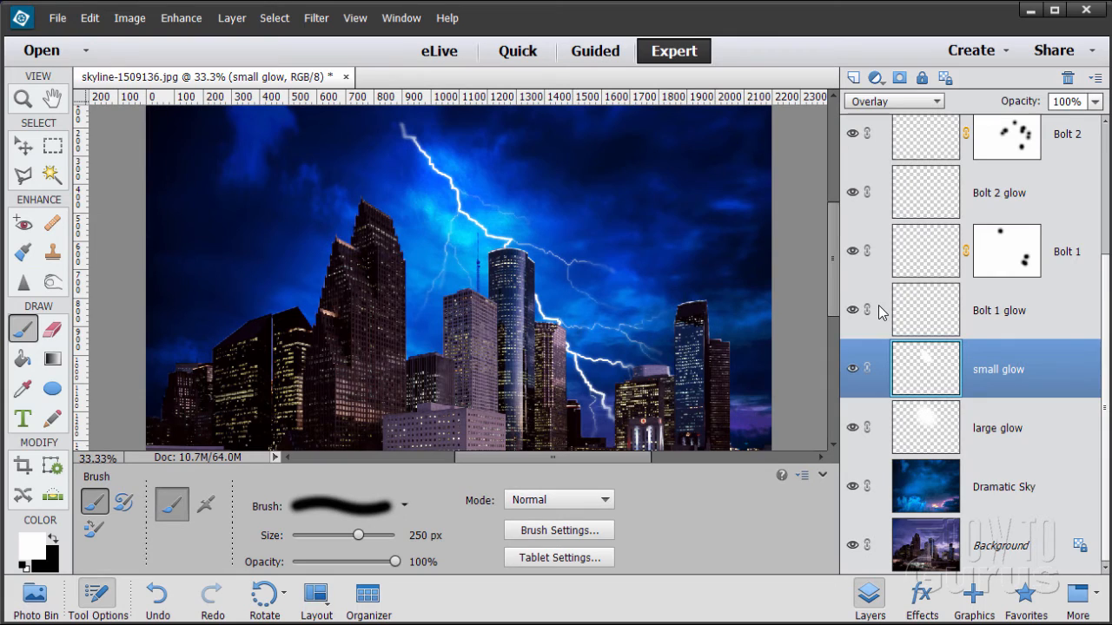
click(853, 372)
click(853, 372)
click(853, 372)
click(853, 372)
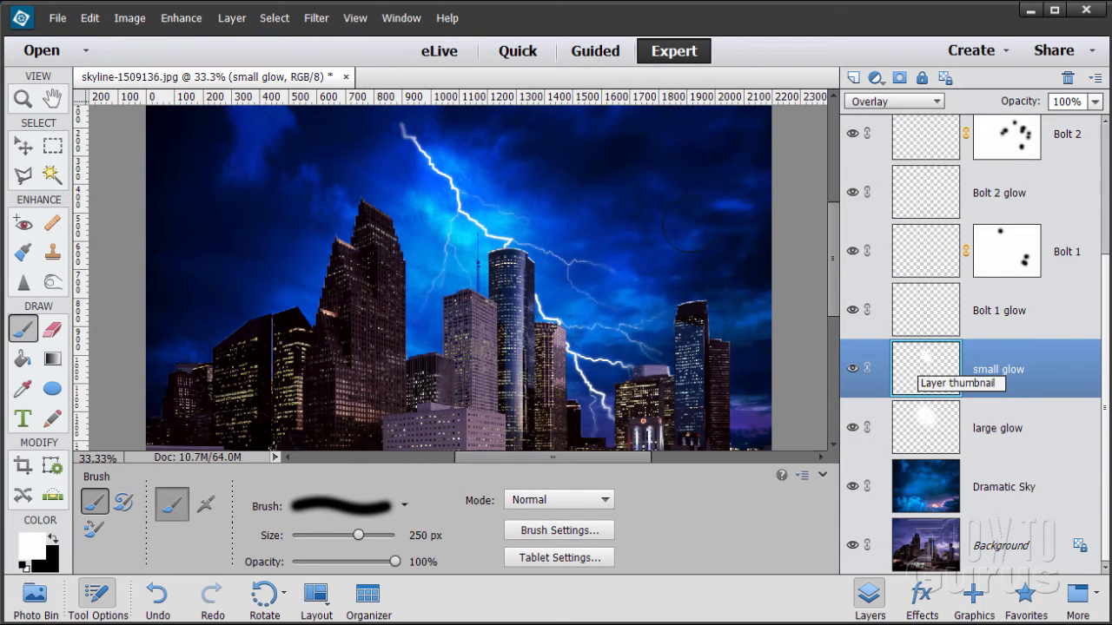
Add a Hue/Saturation adjustment layer above the small glow layer, using the previous layer to create a clipping mask.
click(232, 18)
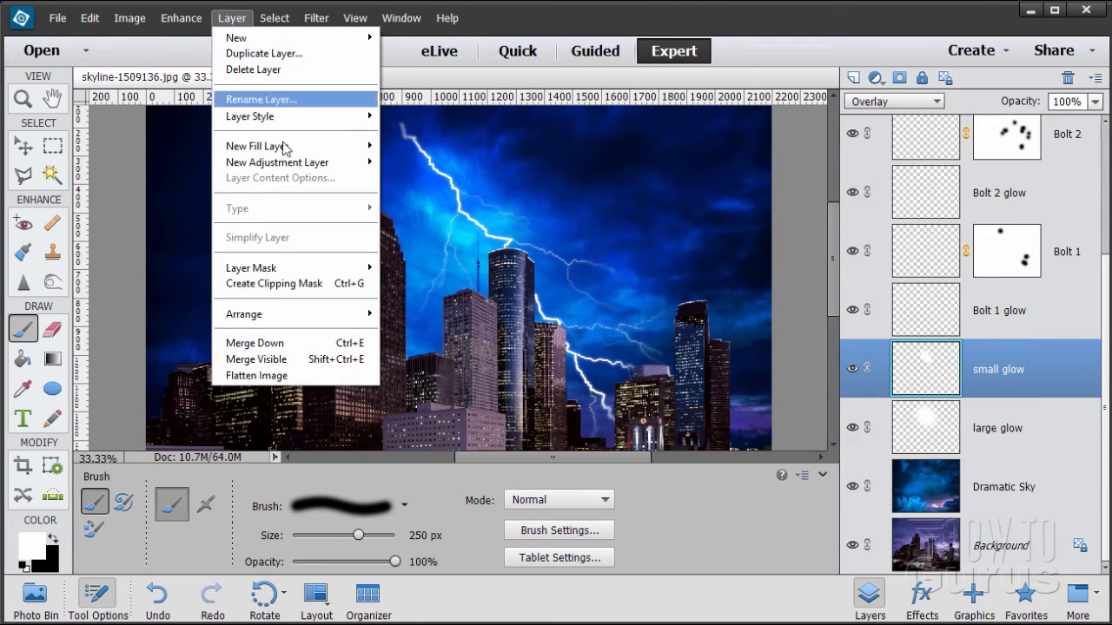
mouse_move(289, 168)
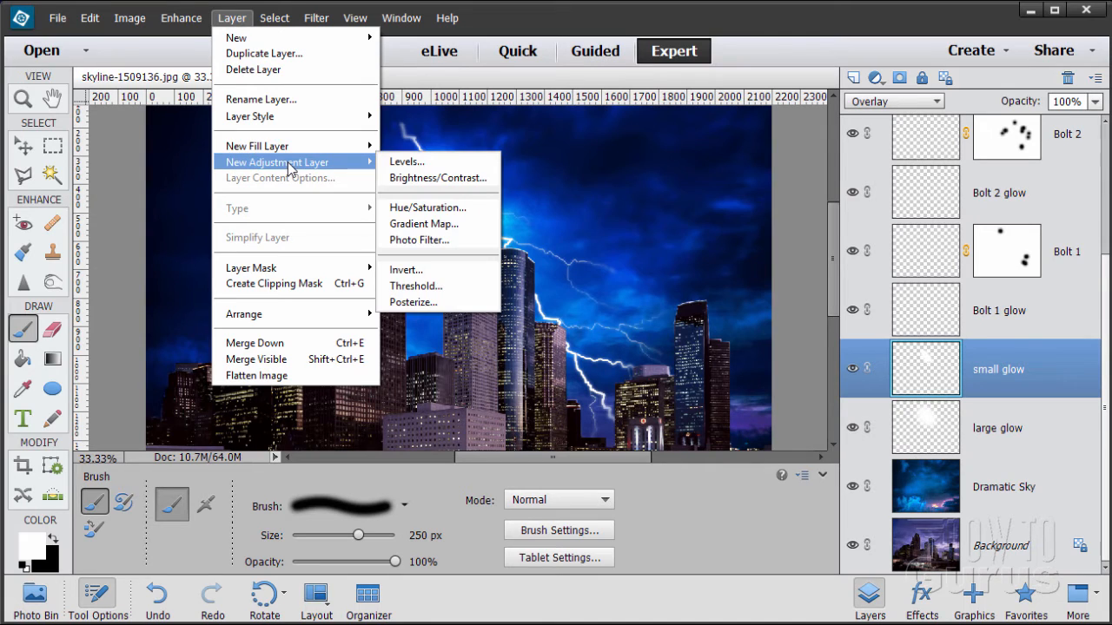
click(428, 208)
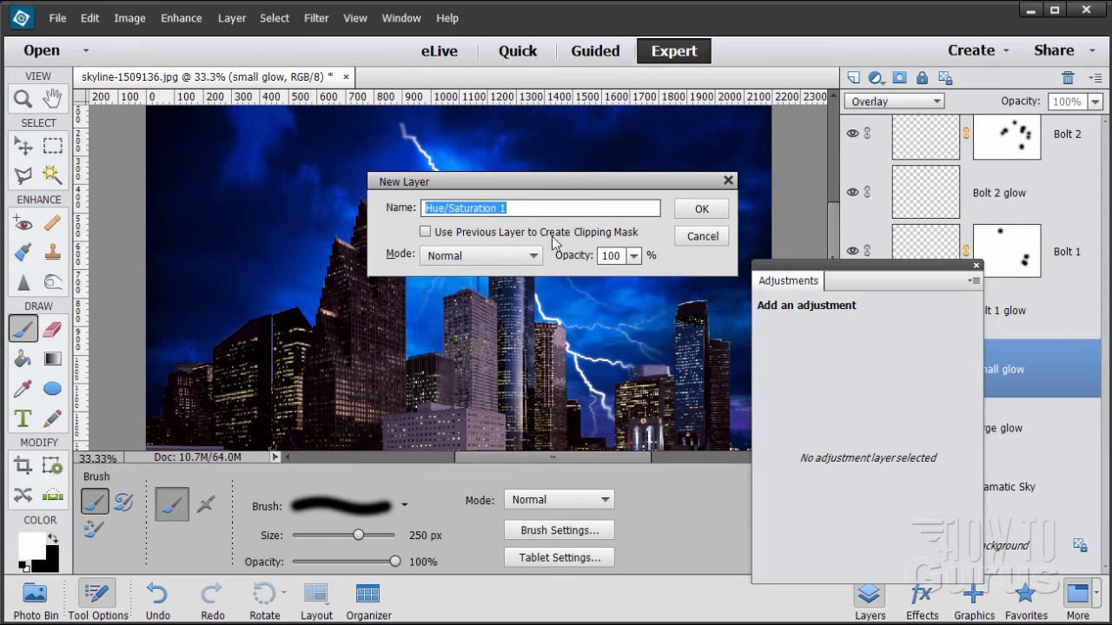
click(431, 233)
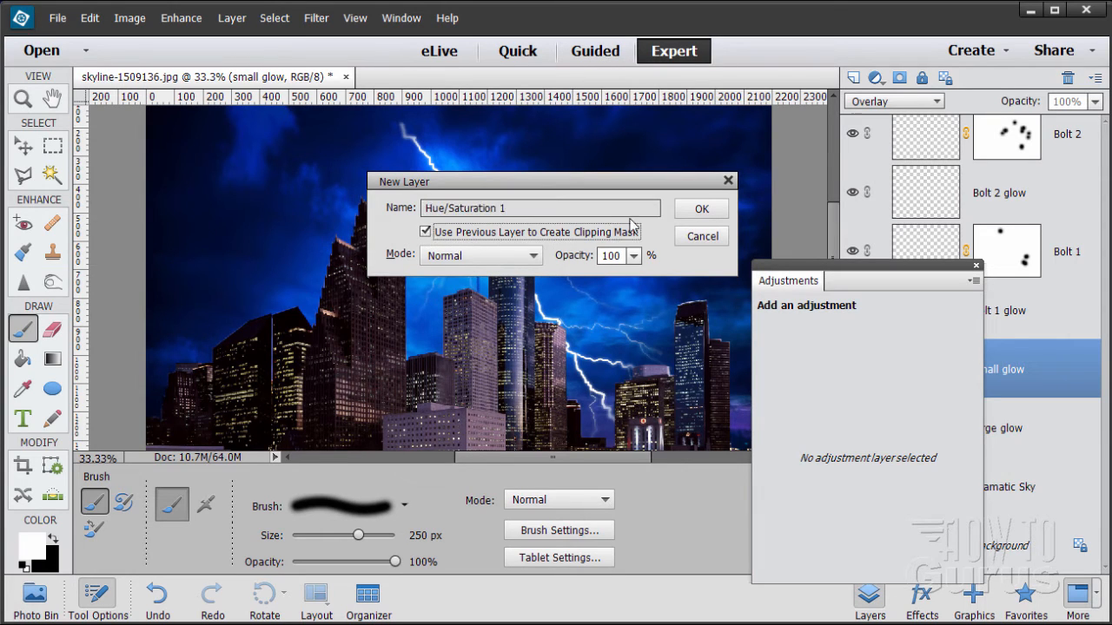
click(694, 207)
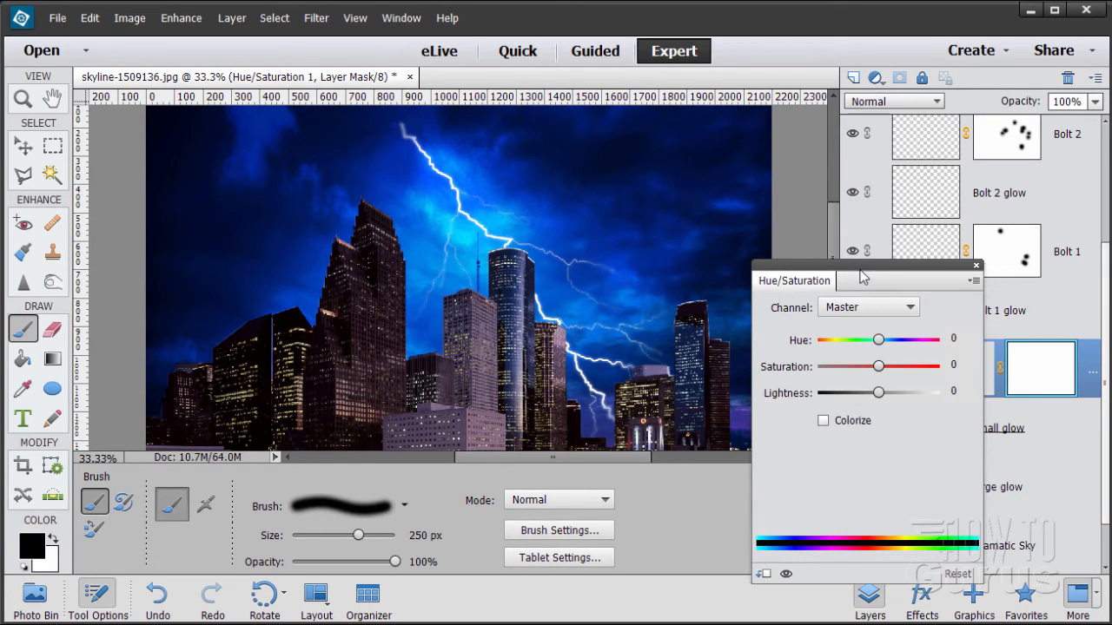
Set the clipped adjustment layer's Hue to 44, Saturation to 54 and Lightness to -10.
drag(861, 277, 734, 275)
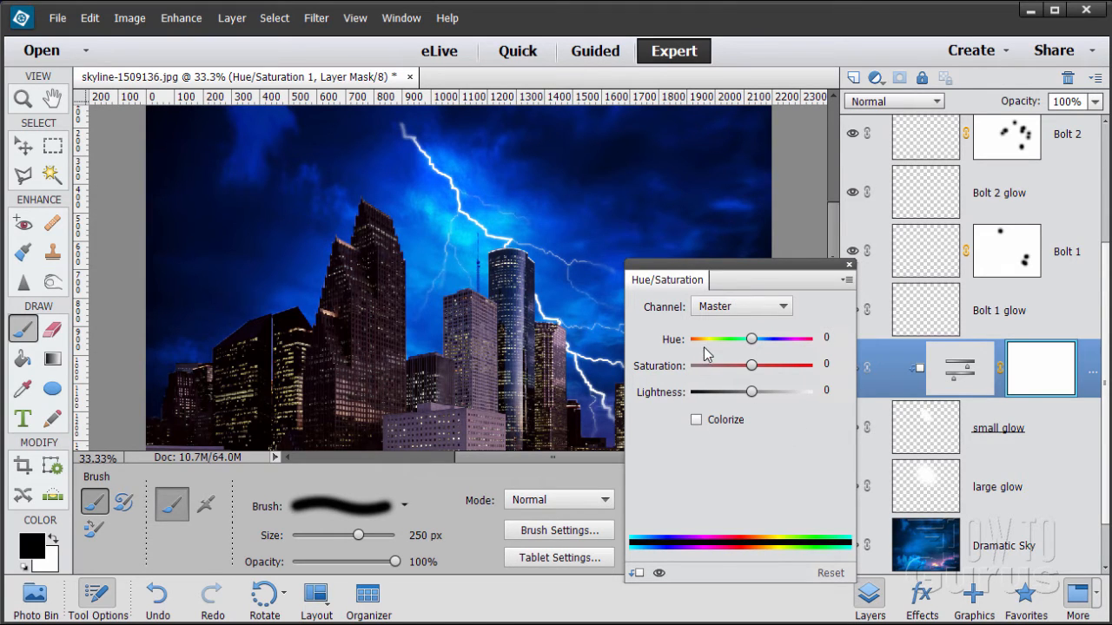
click(824, 341)
text(44)
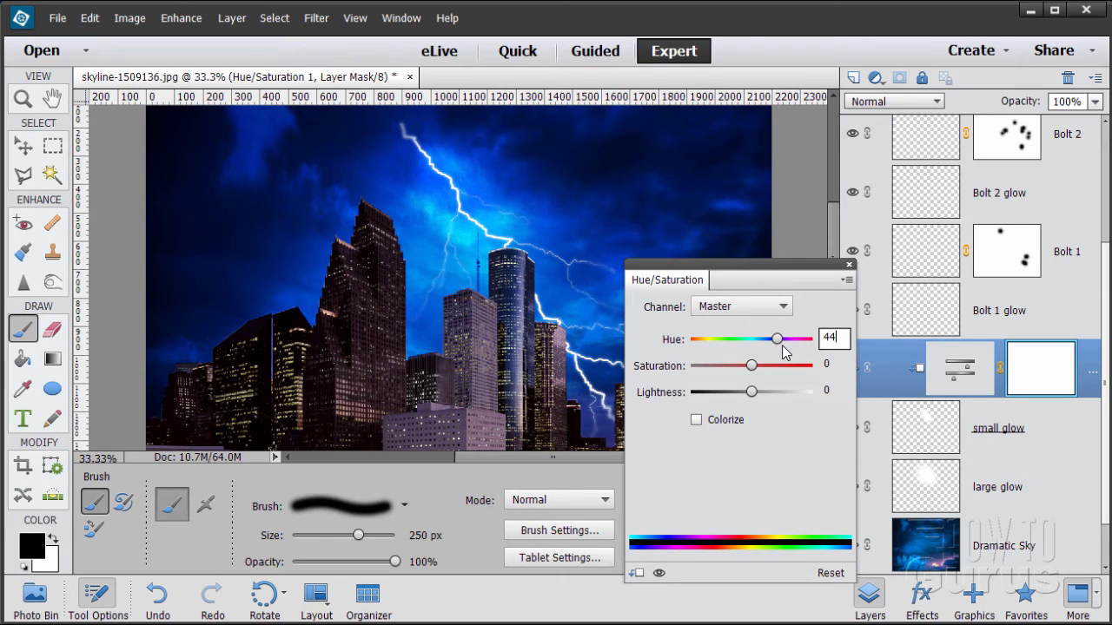
click(821, 366)
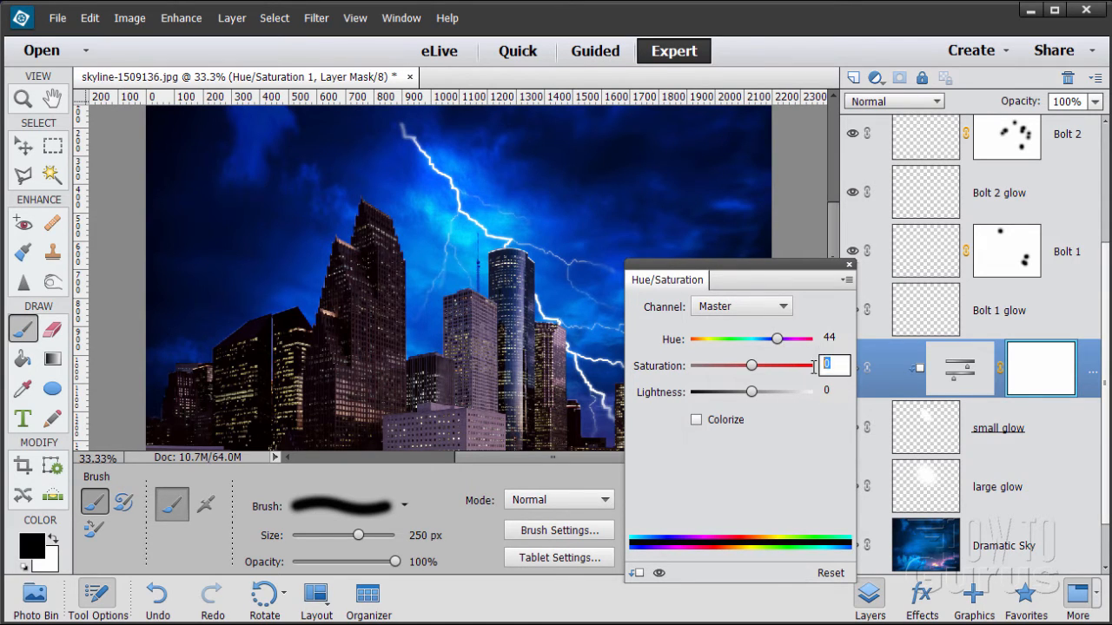
text(54)
click(819, 392)
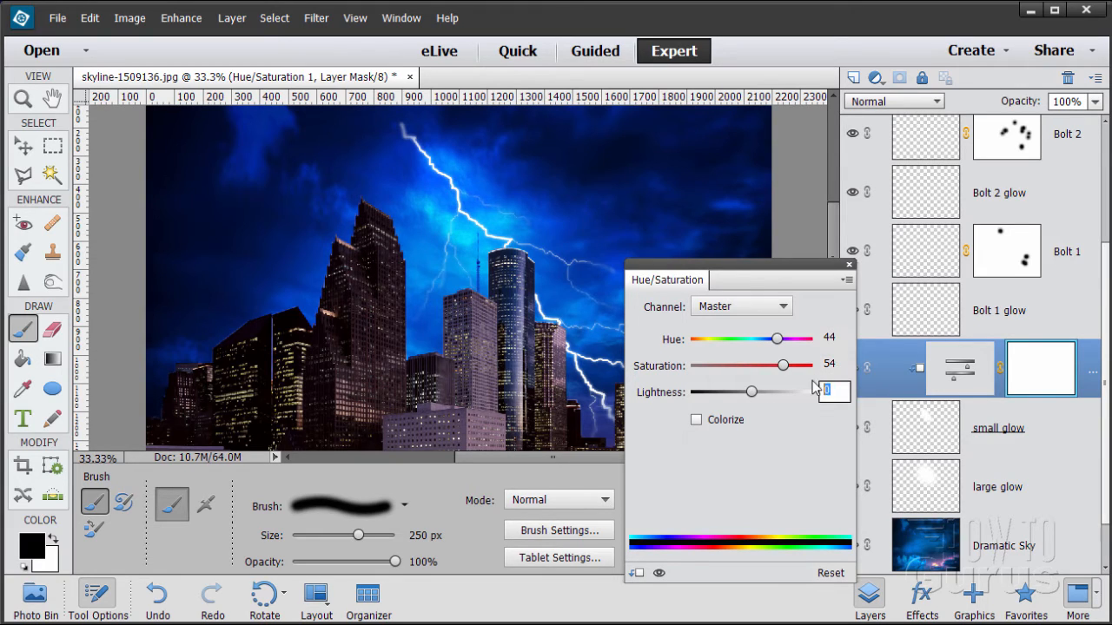
text(-10)
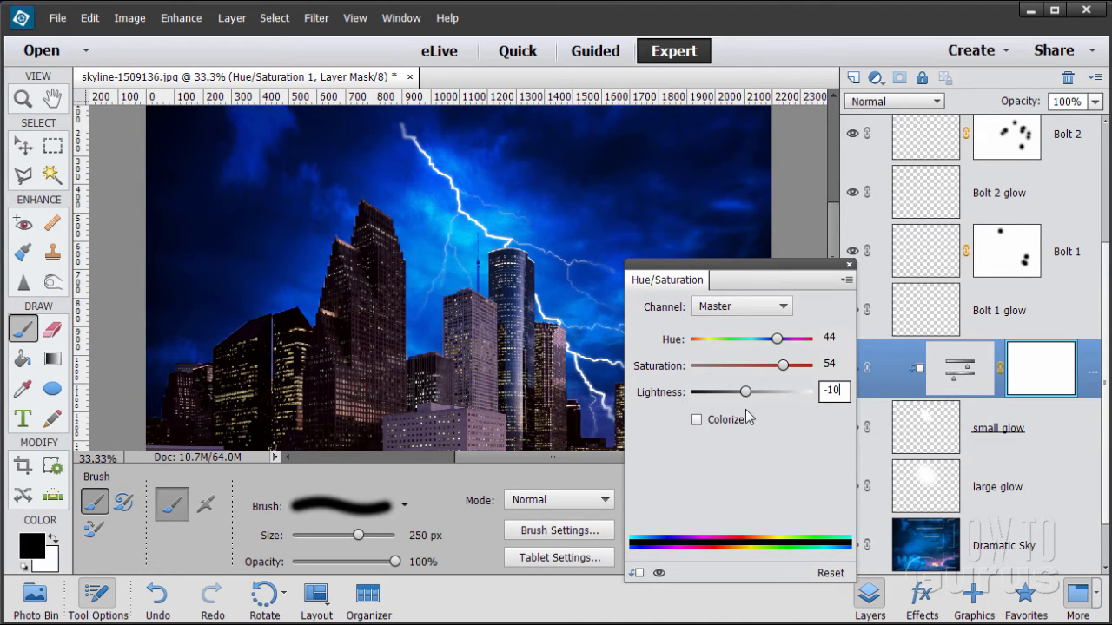
click(848, 264)
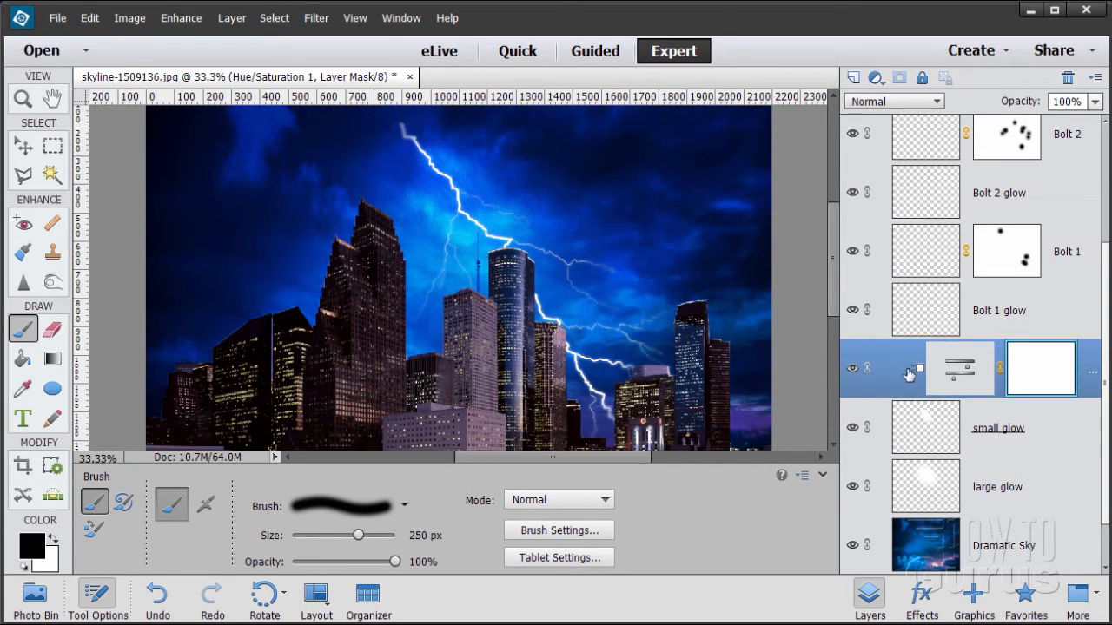
Add a Solid Color fill layer in magenta (#f407f7) directly above the small glow layer's clipped Hue/Saturation adjustment.
key(v)
scroll(964, 365, down, 1)
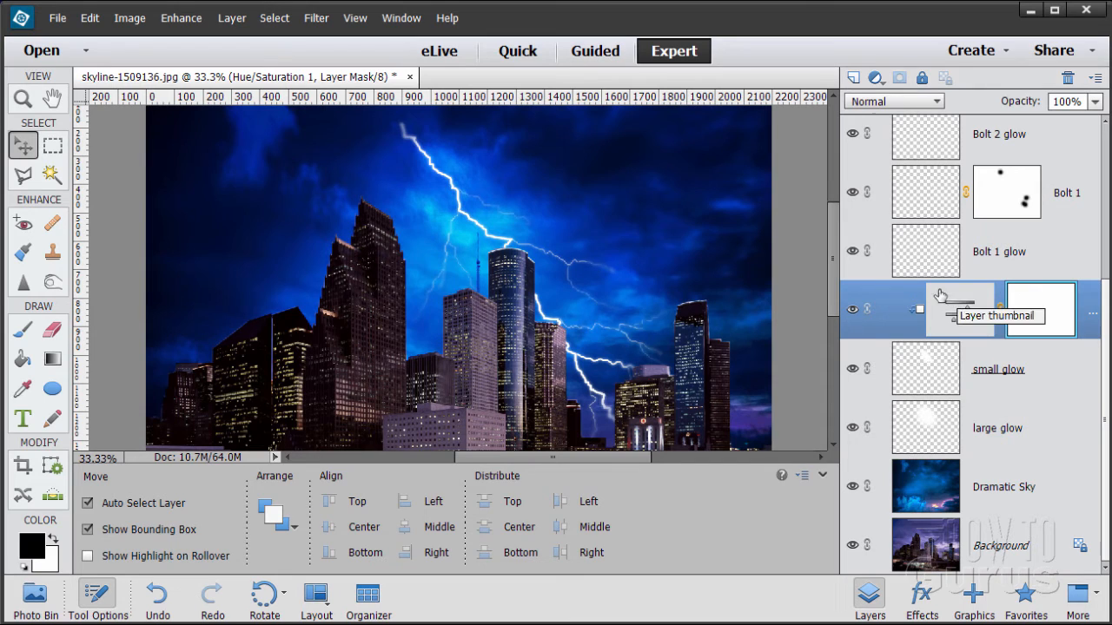
click(245, 26)
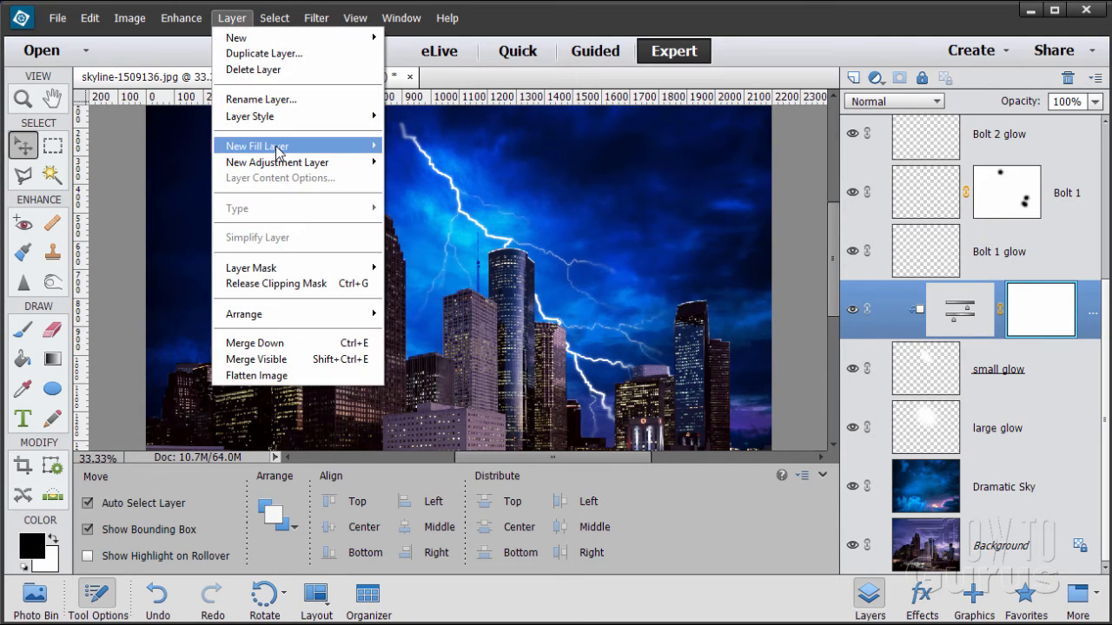
mouse_move(365, 146)
click(411, 147)
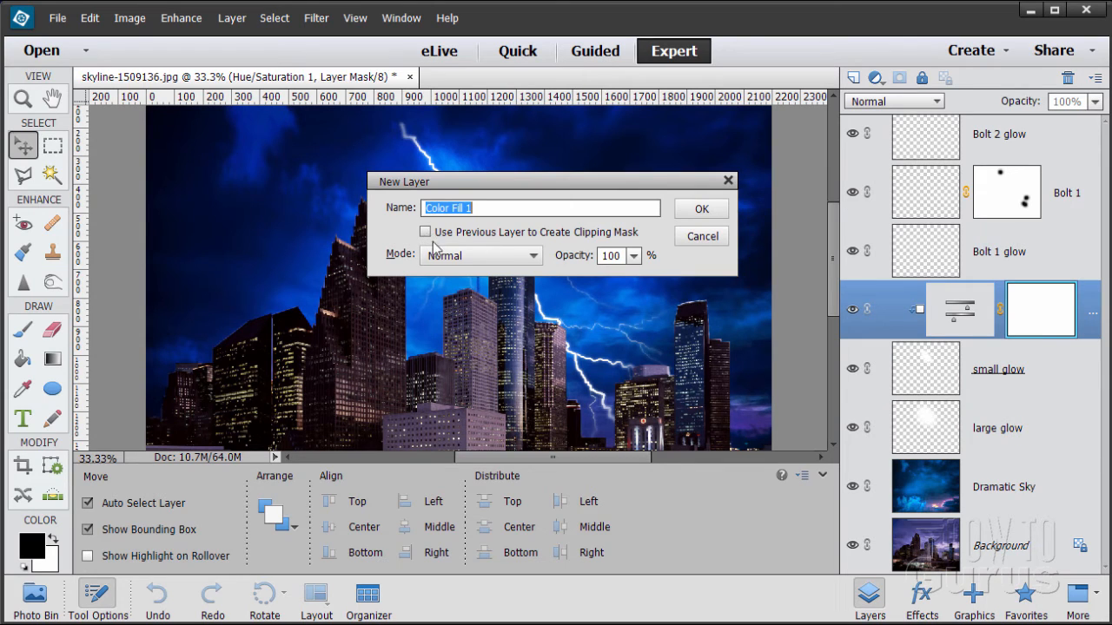
click(701, 209)
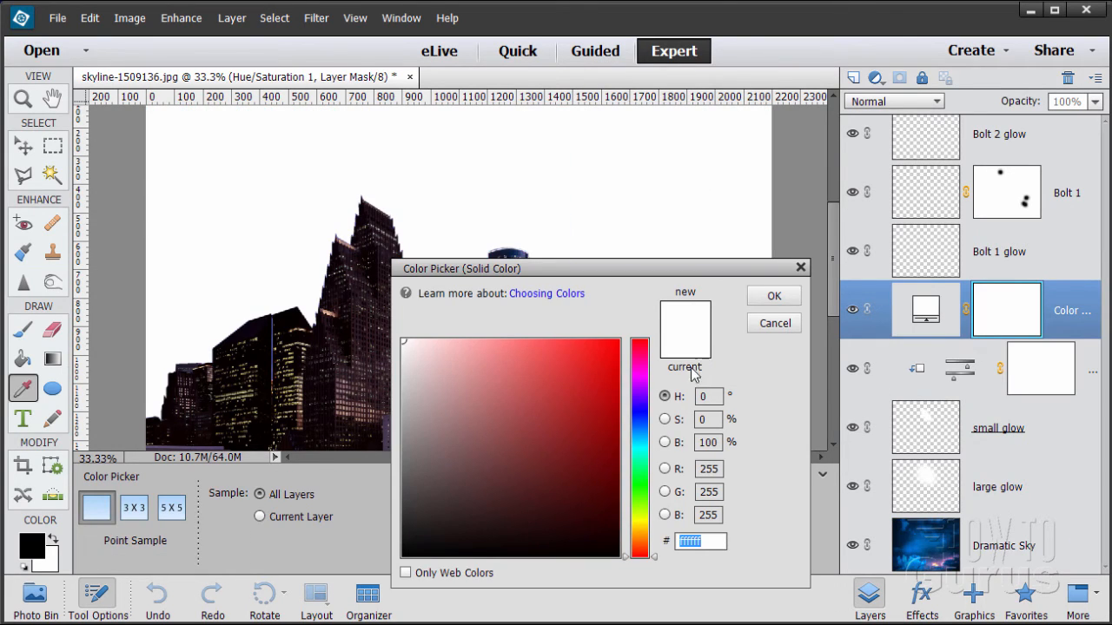
click(640, 376)
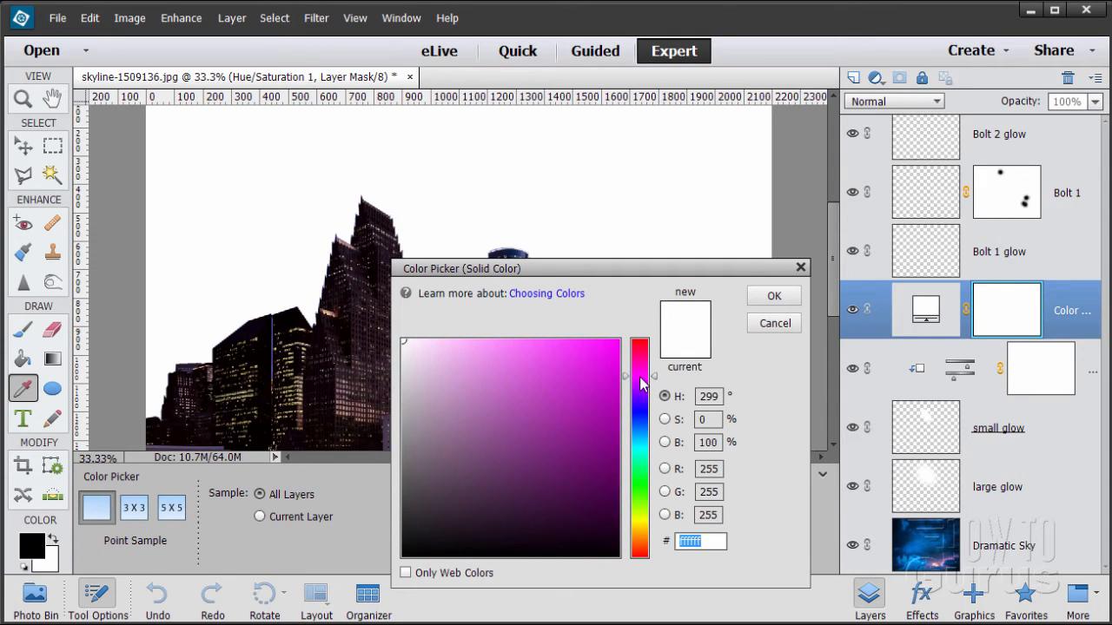
click(613, 346)
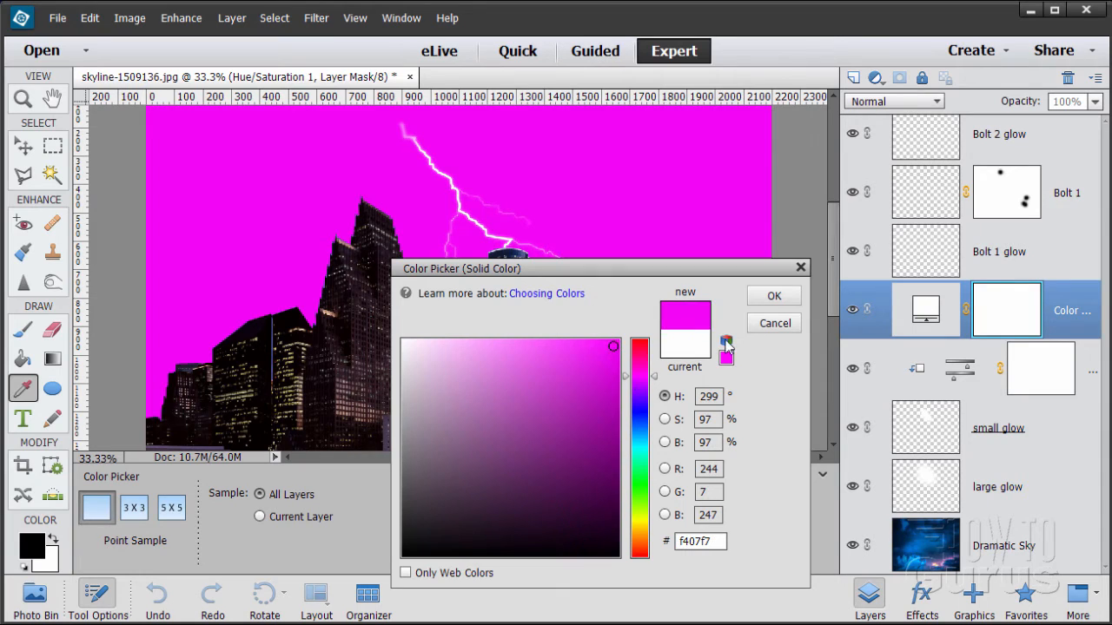
click(763, 299)
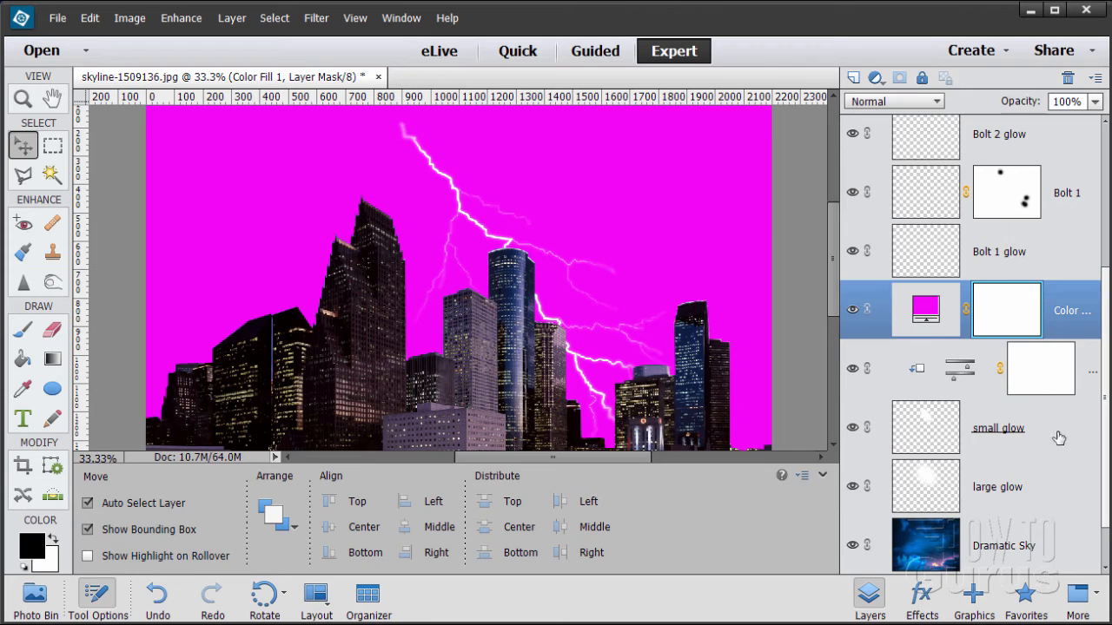
Hide the magenta fill layer and select the glow area on the small glow layer using the Magic Wand at tolerance 50.
click(852, 309)
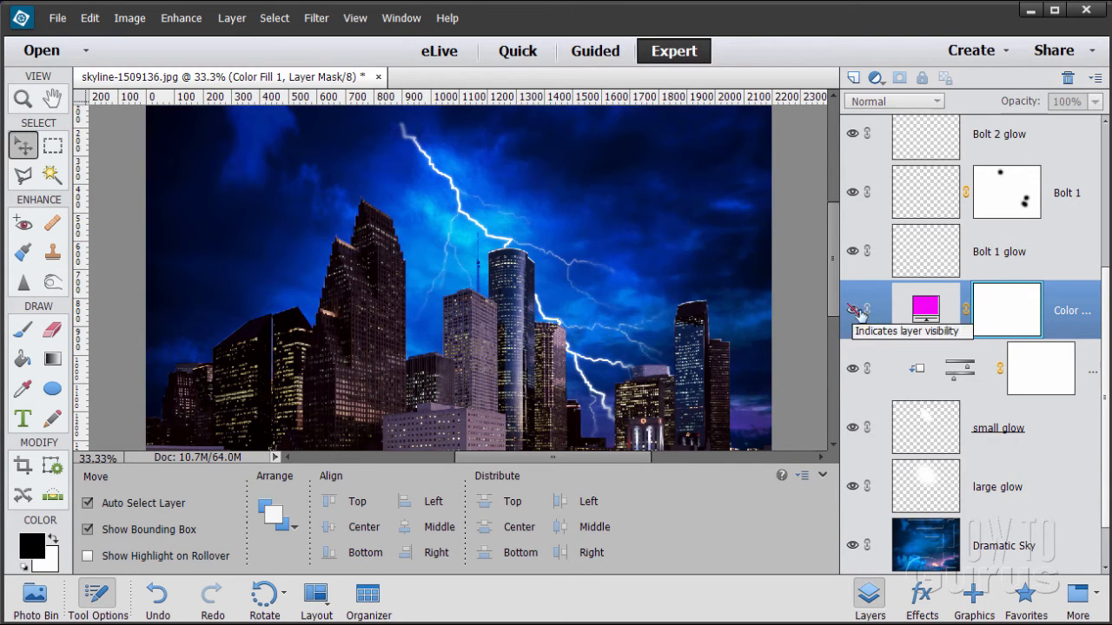
click(1041, 440)
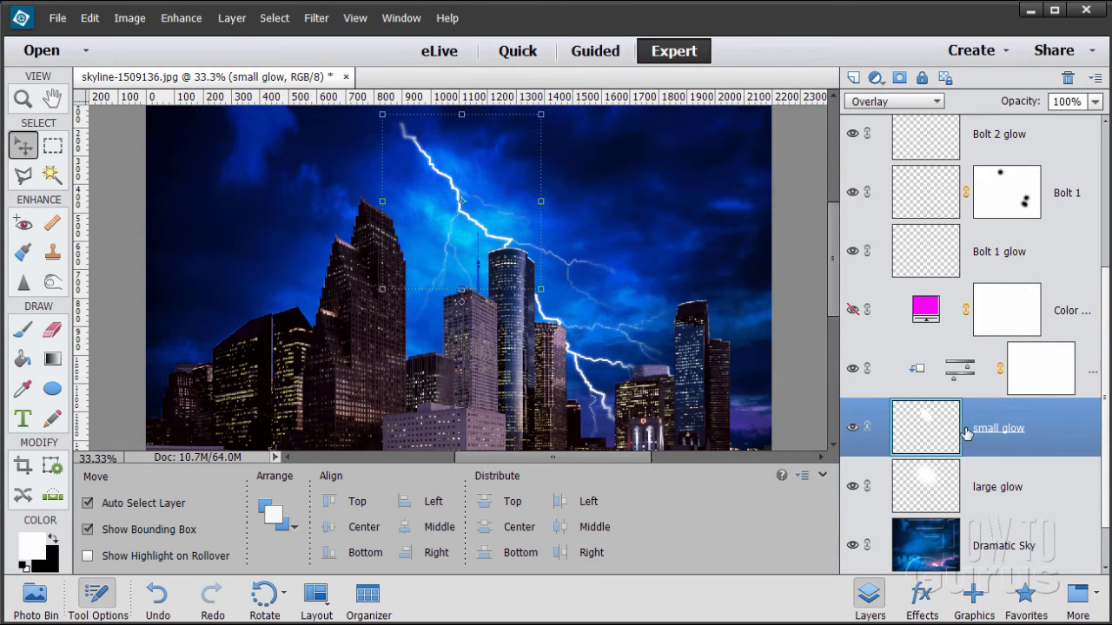
click(56, 186)
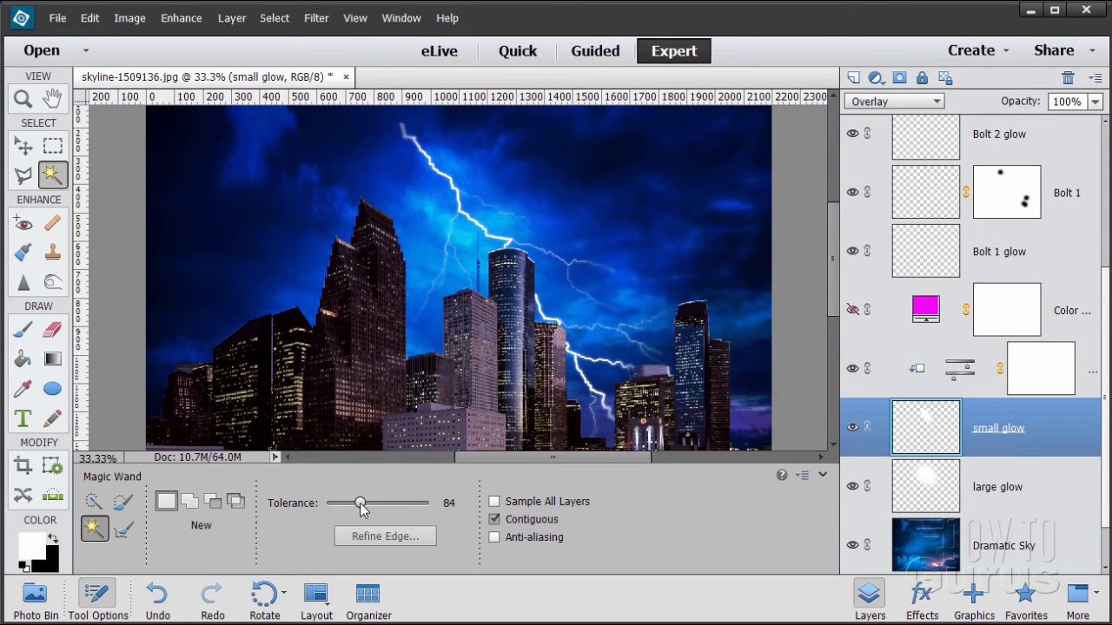
double_click(453, 504)
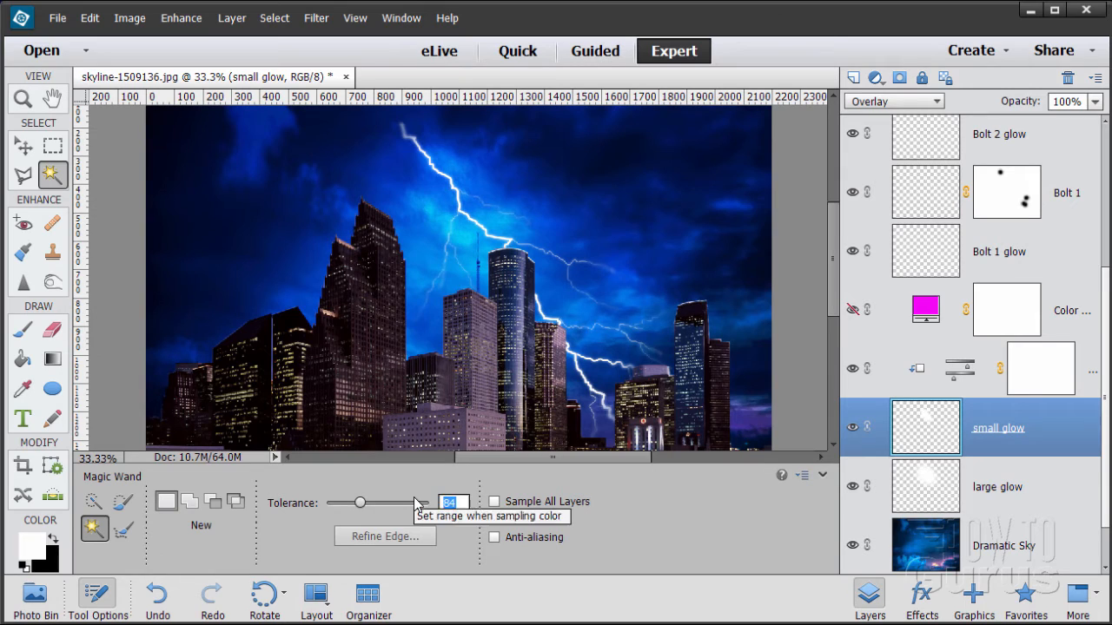
text(50)
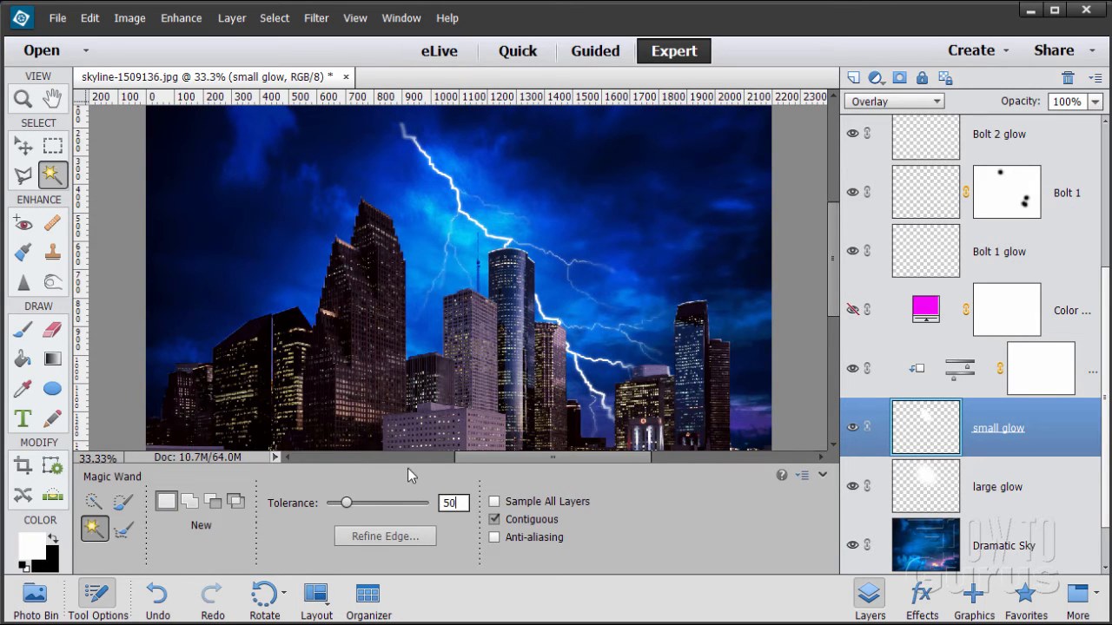
click(451, 209)
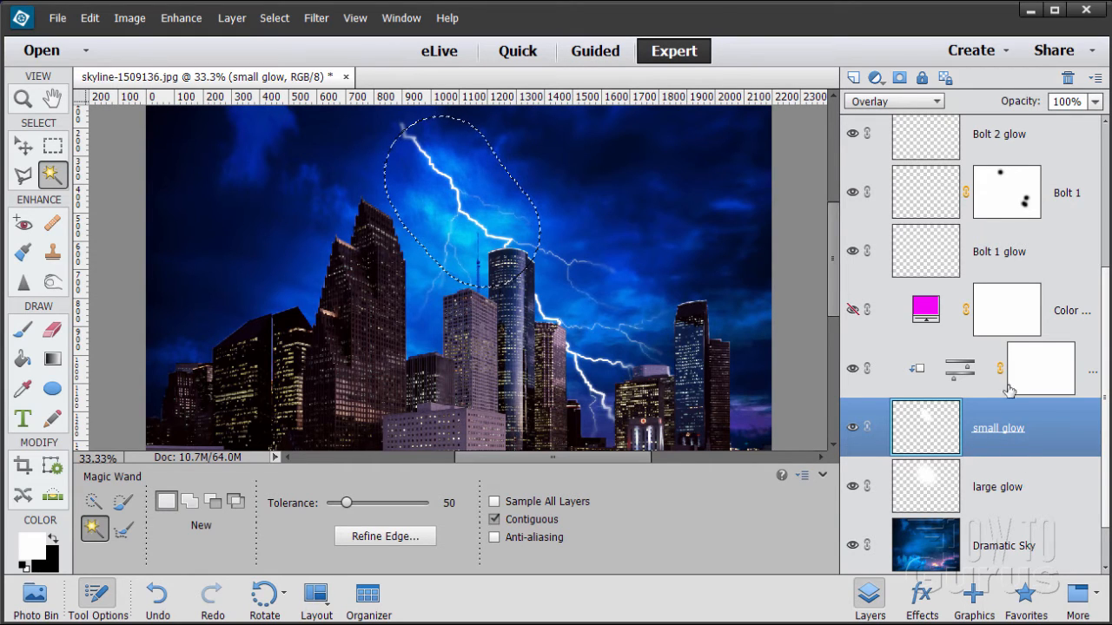
Turn the selection into a layer mask, move it onto the magenta fill layer replacing its mask, and show that layer.
click(899, 79)
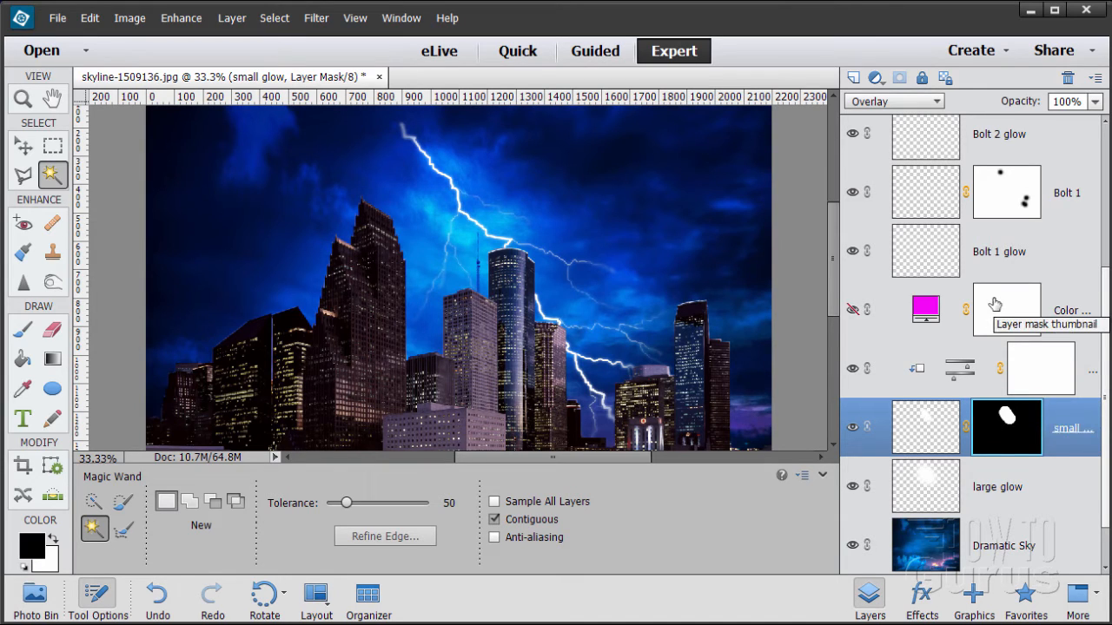
drag(1008, 432, 1010, 325)
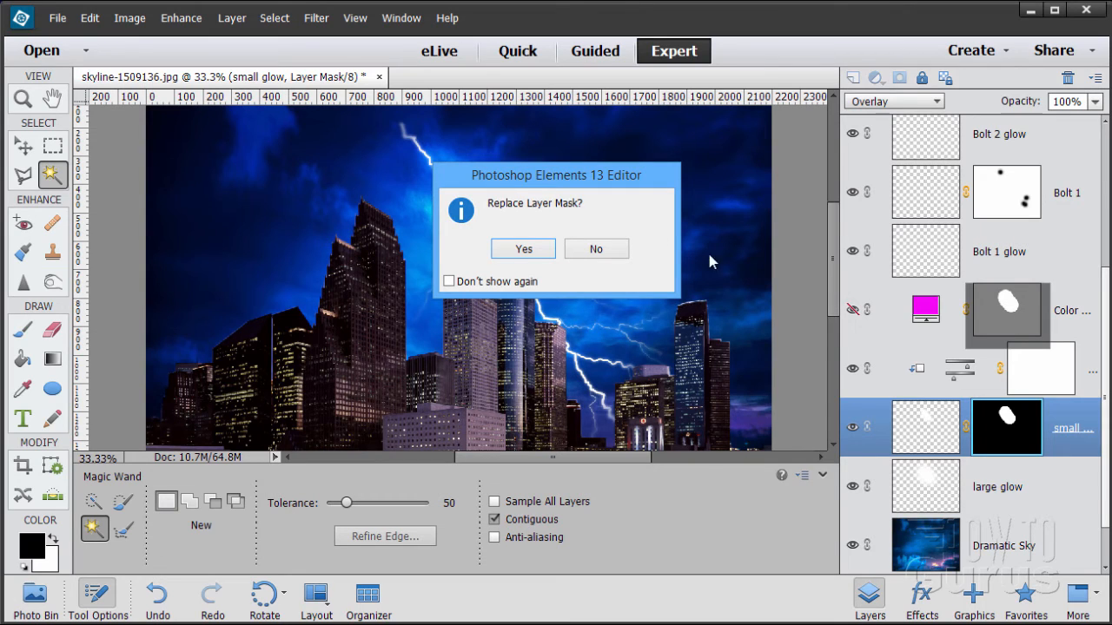
click(523, 249)
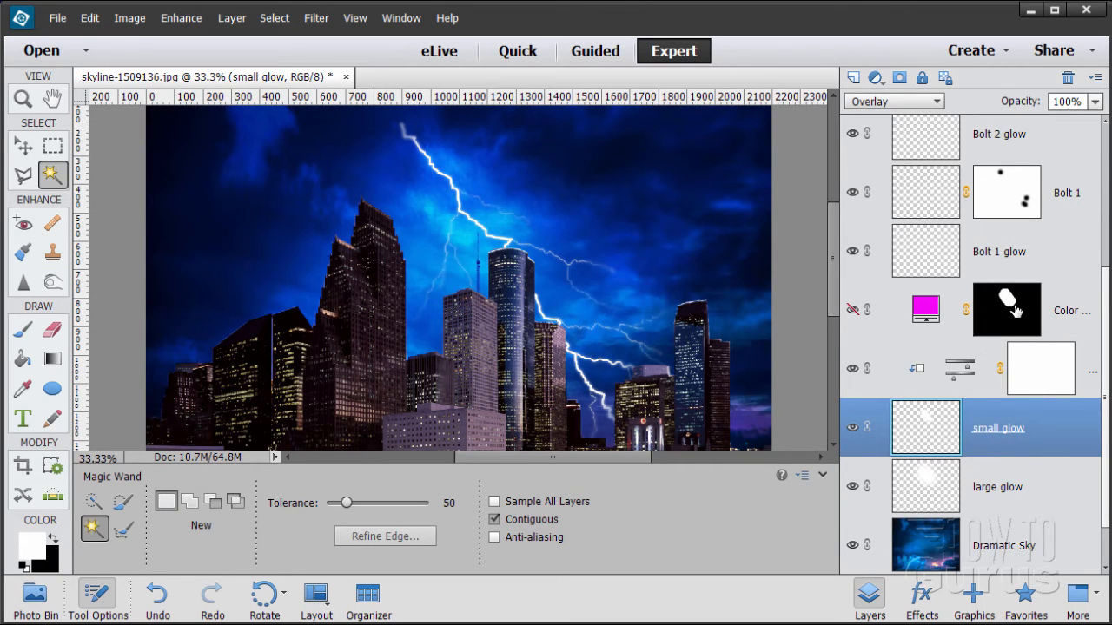
click(851, 313)
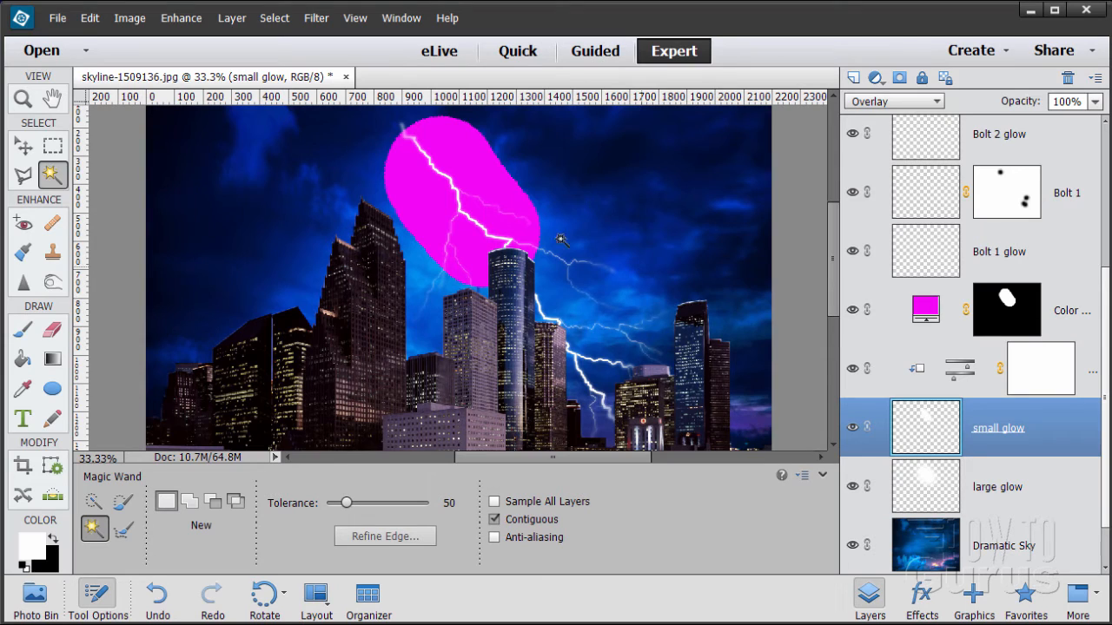
Set the magenta fill layer's opacity to 90%, leaving its fill color as it is.
click(933, 317)
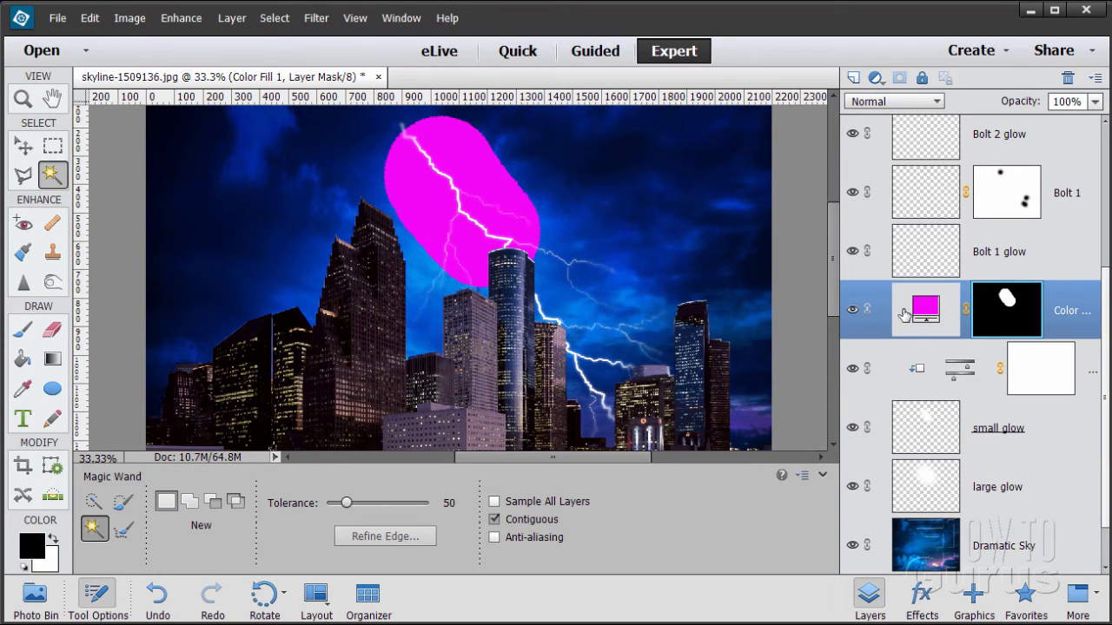
double_click(904, 314)
click(776, 321)
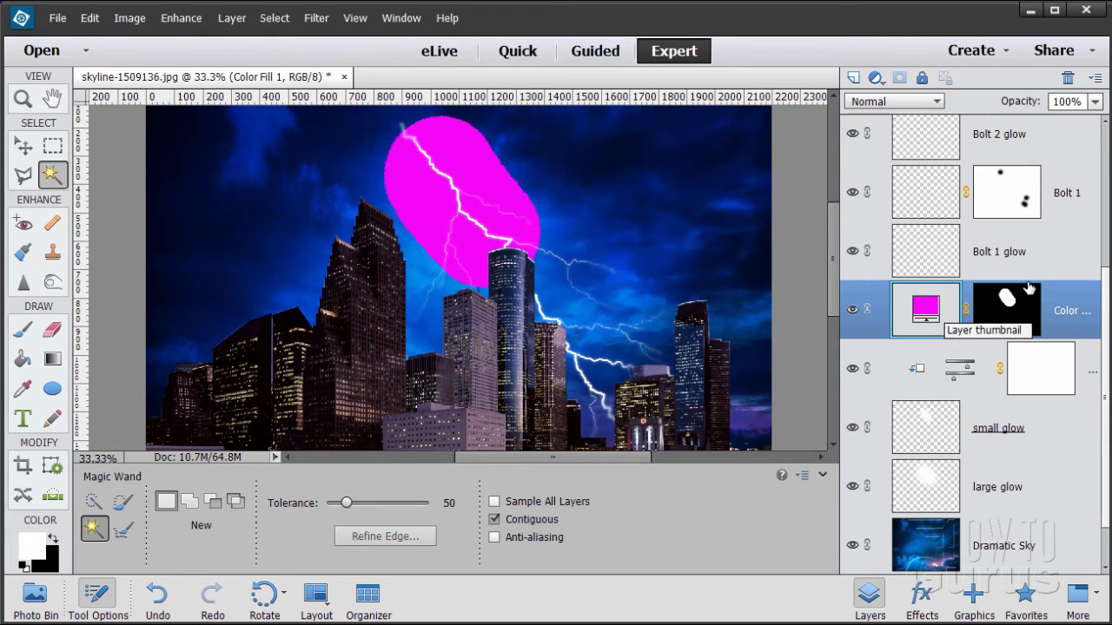
click(1069, 102)
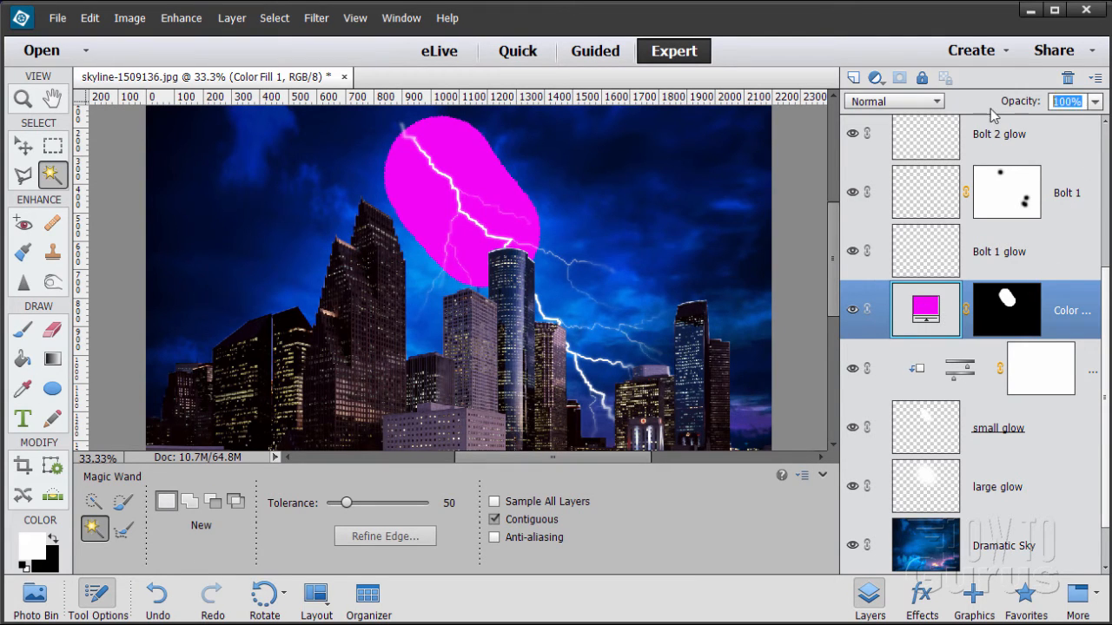
text(90)
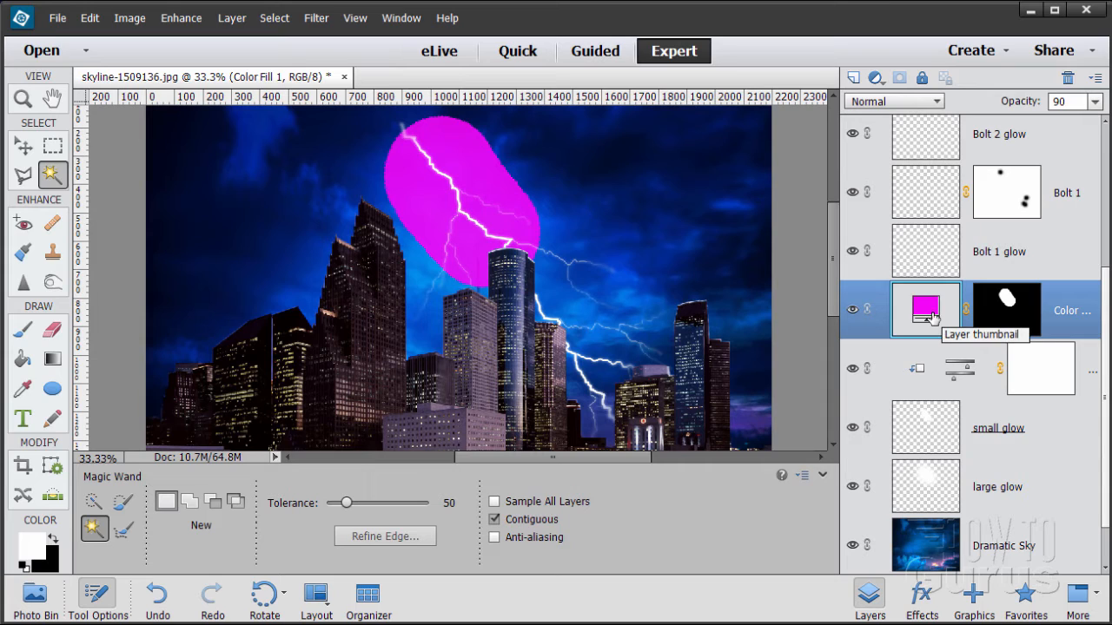
Start a Gaussian Blur on the magenta fill layer's mask and try a radius of 240 pixels.
click(1015, 321)
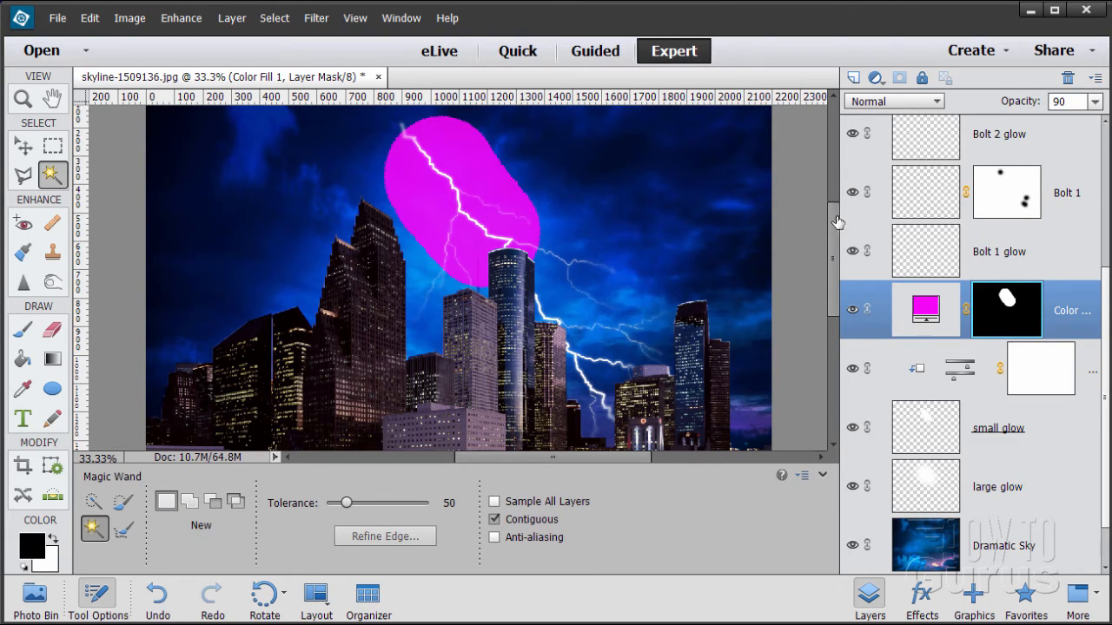
click(309, 20)
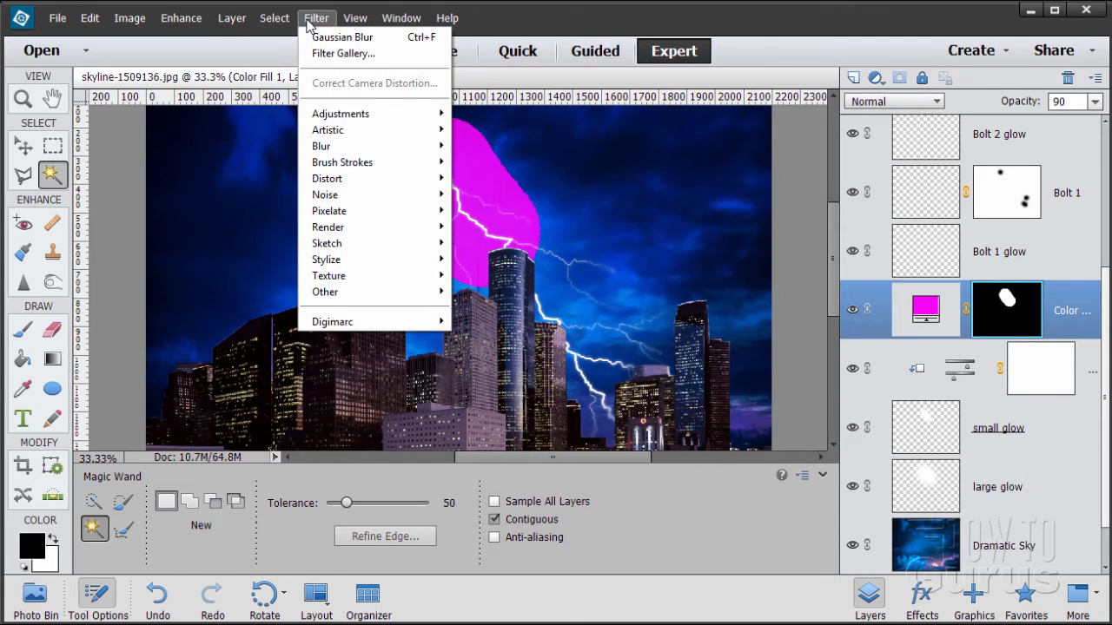
mouse_move(392, 146)
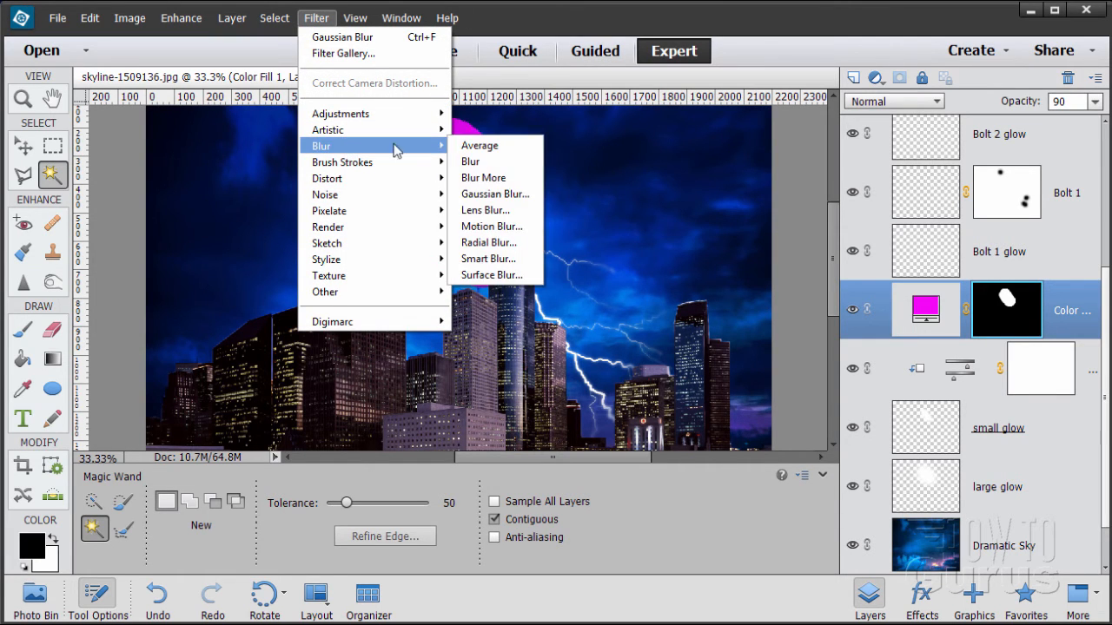
click(516, 195)
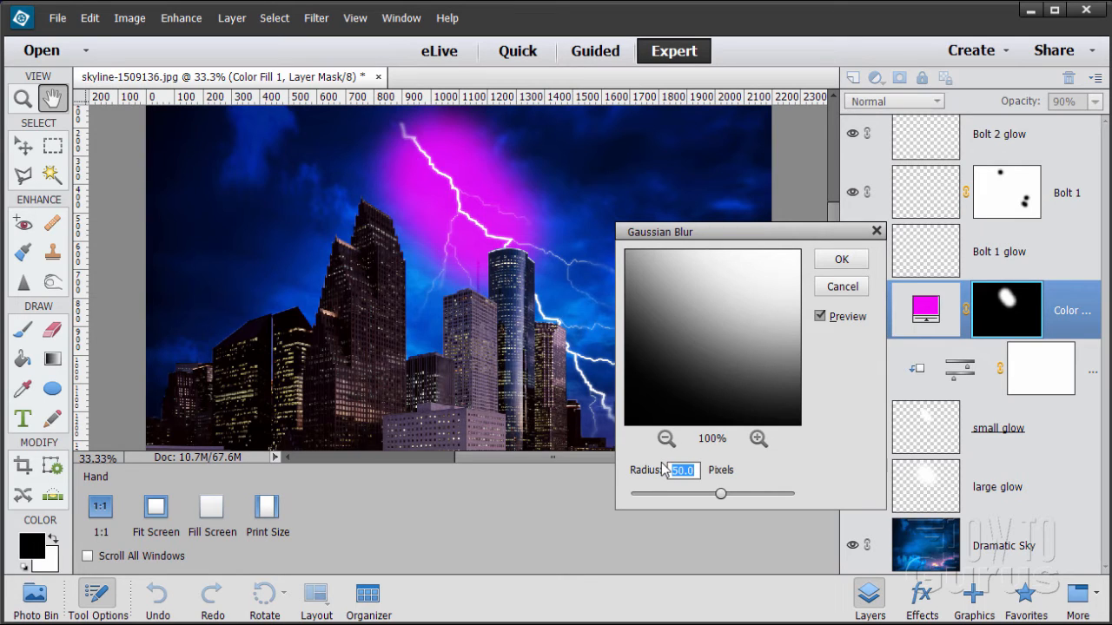
text(240)
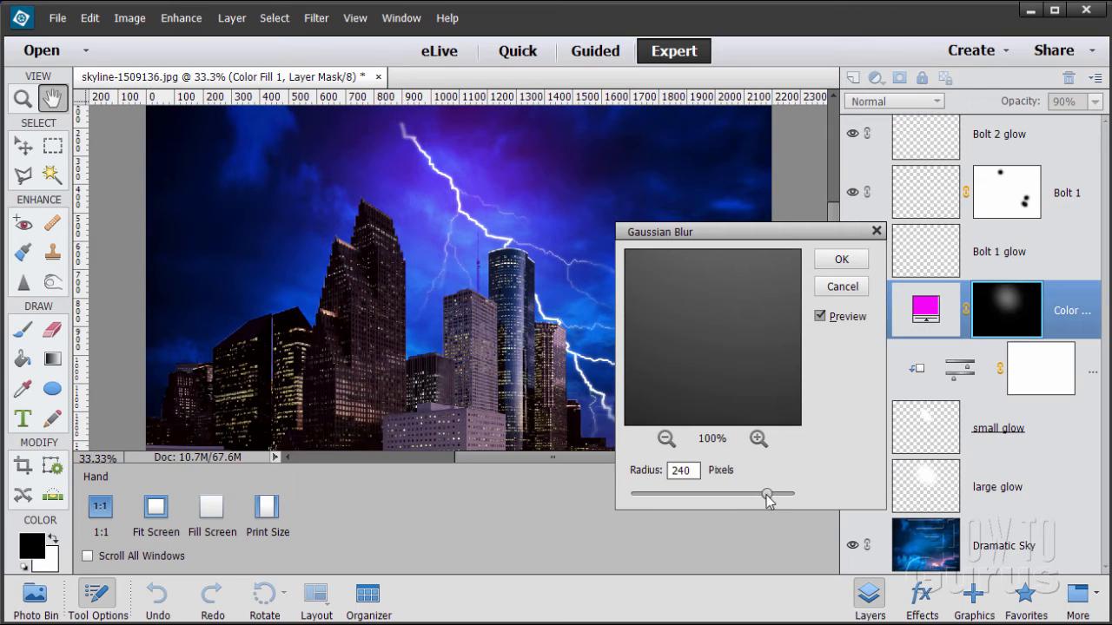
drag(767, 499, 767, 499)
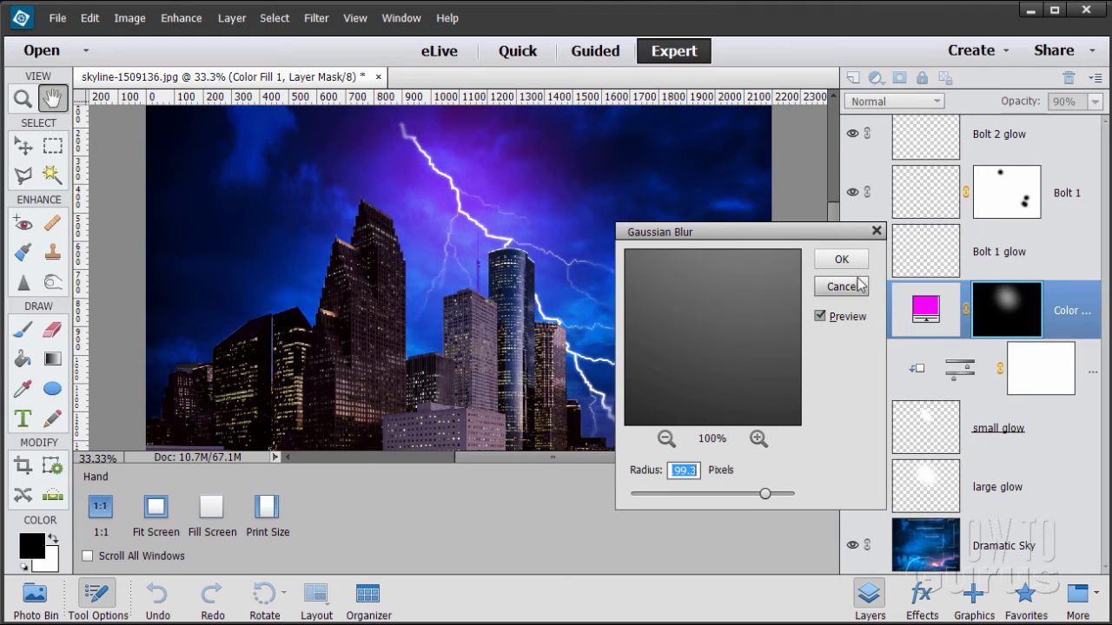
Set the mask's Gaussian Blur radius to 200 pixels, compare the preview off and on, and apply the blur.
click(677, 470)
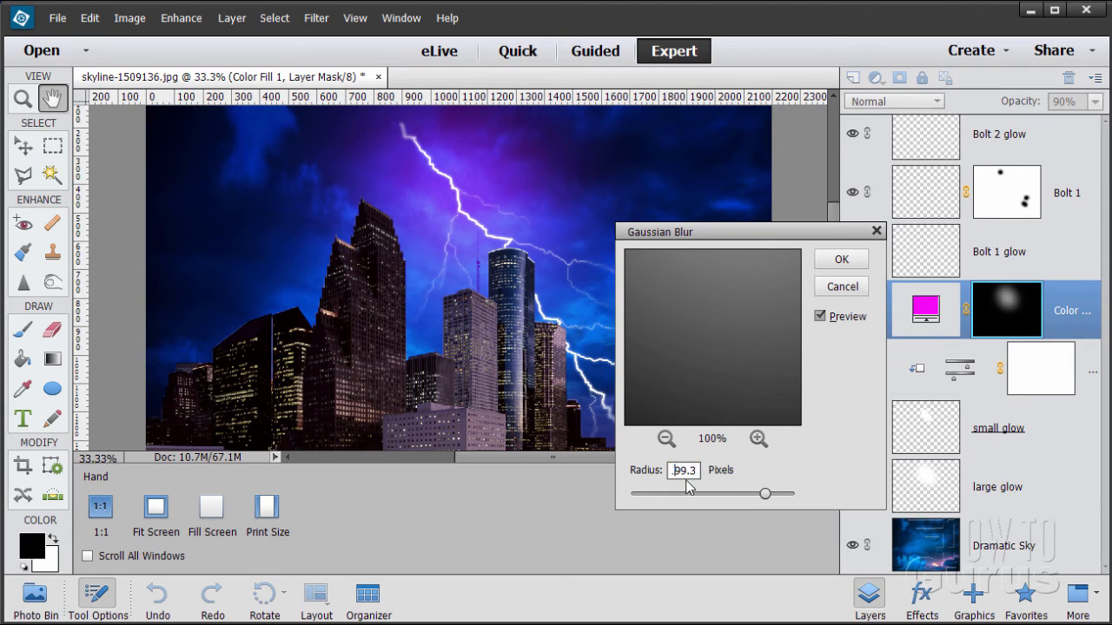
key(Left)
drag(674, 470, 715, 467)
text(200)
click(821, 317)
click(821, 317)
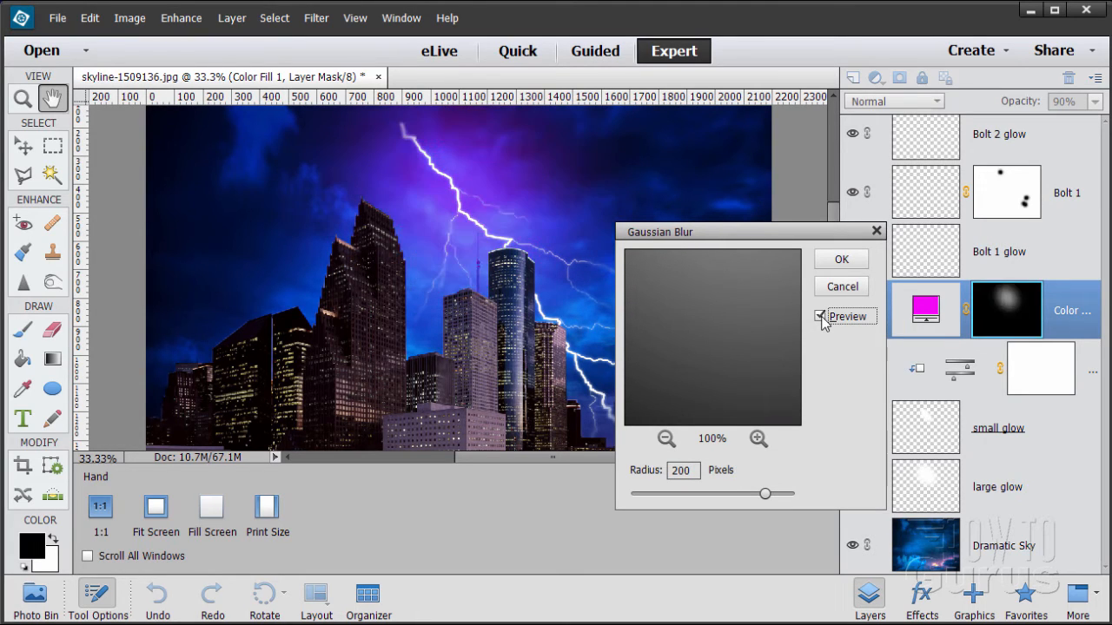
click(821, 317)
click(821, 317)
click(840, 259)
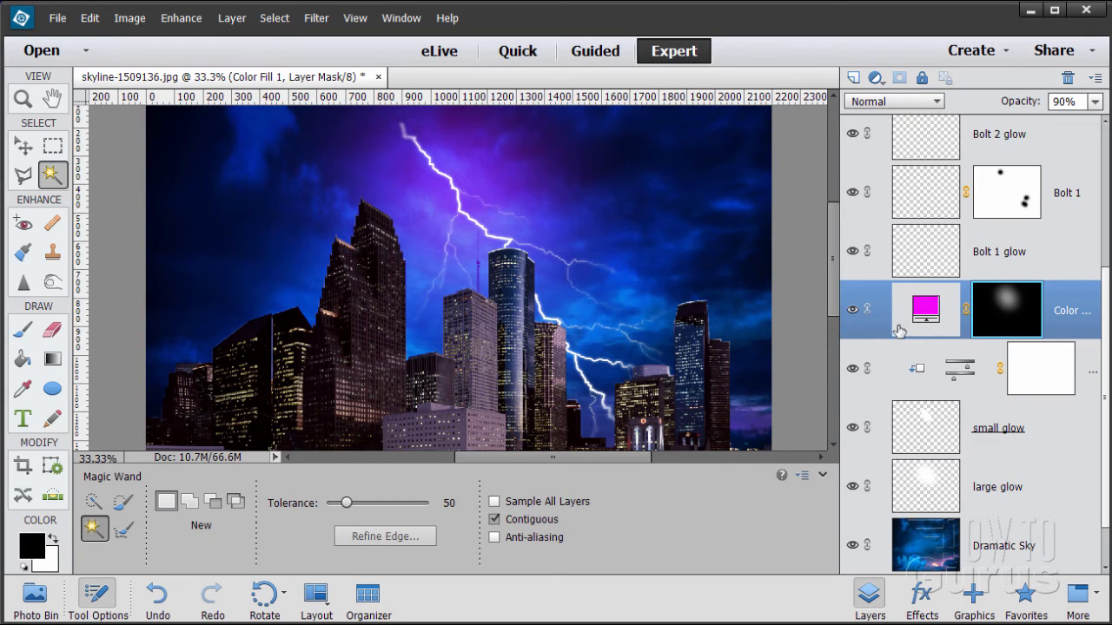
Add a gradient fill layer above the Bolt 1 glow layer and clip it to that layer.
click(937, 265)
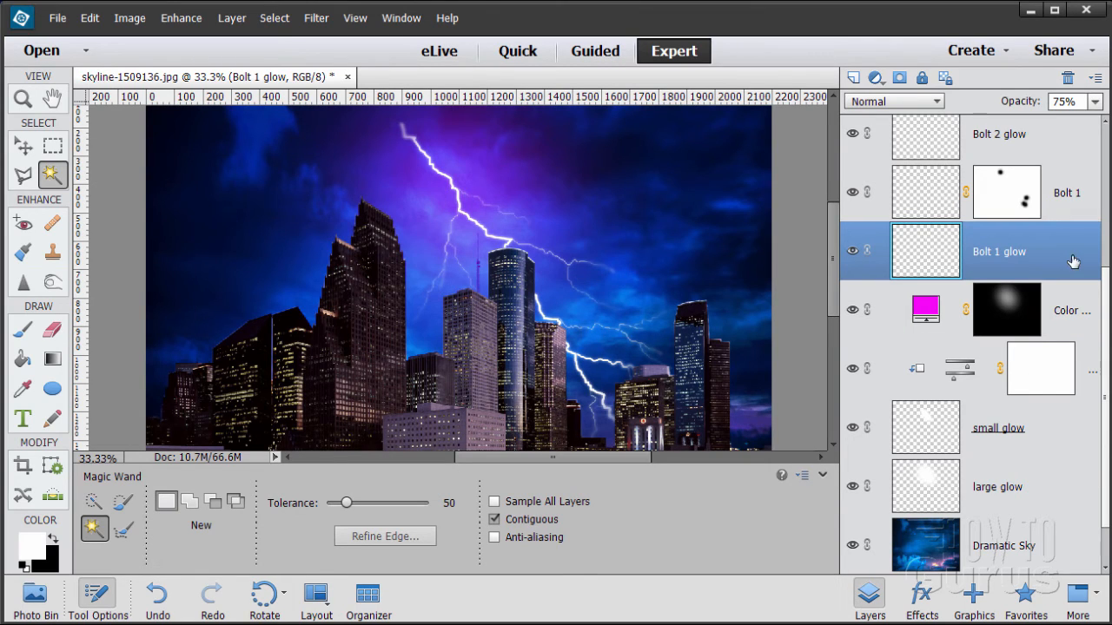
click(922, 198)
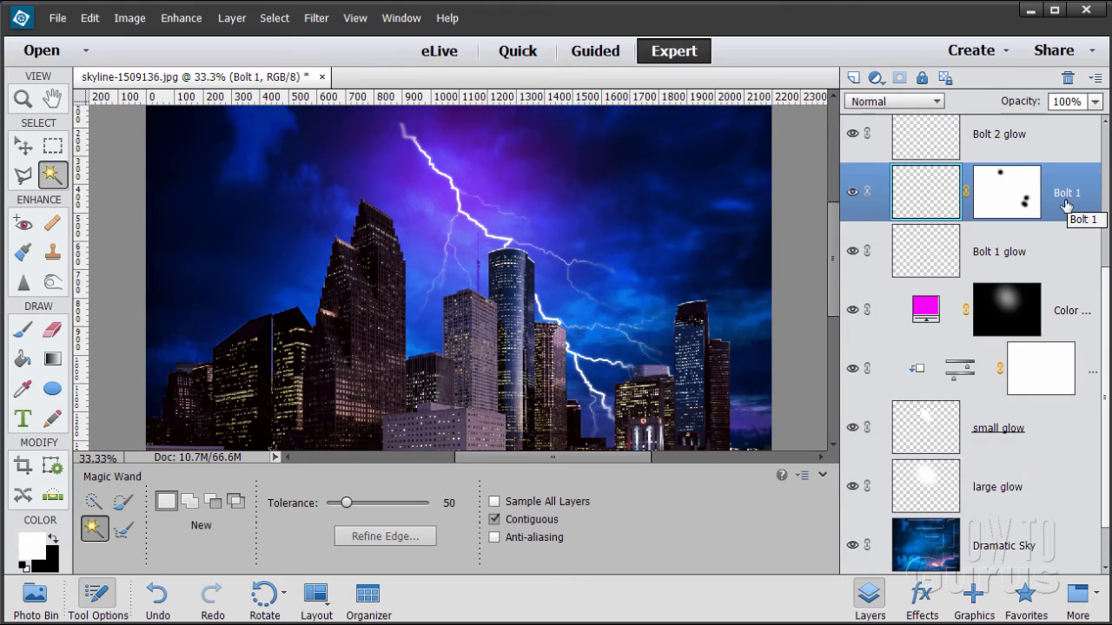
click(923, 259)
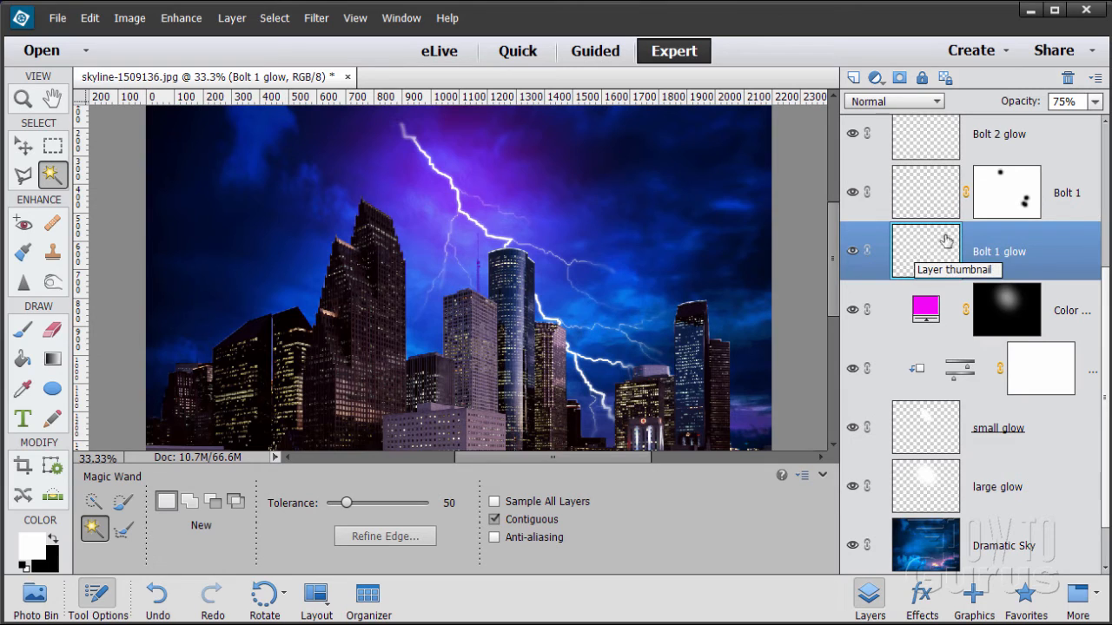
click(233, 21)
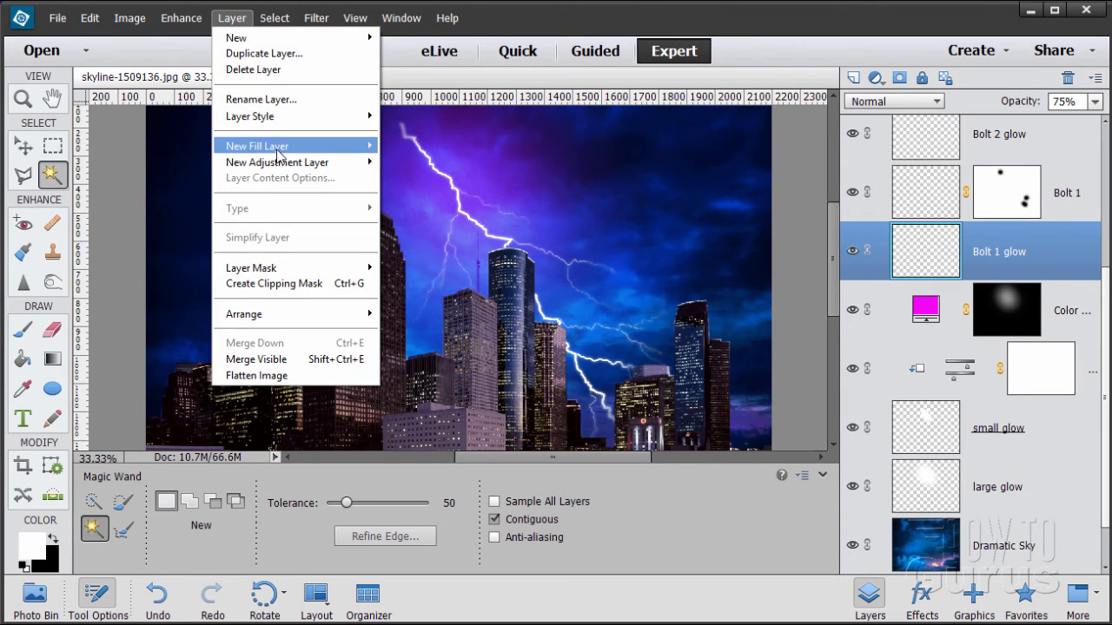
mouse_move(278, 149)
click(434, 162)
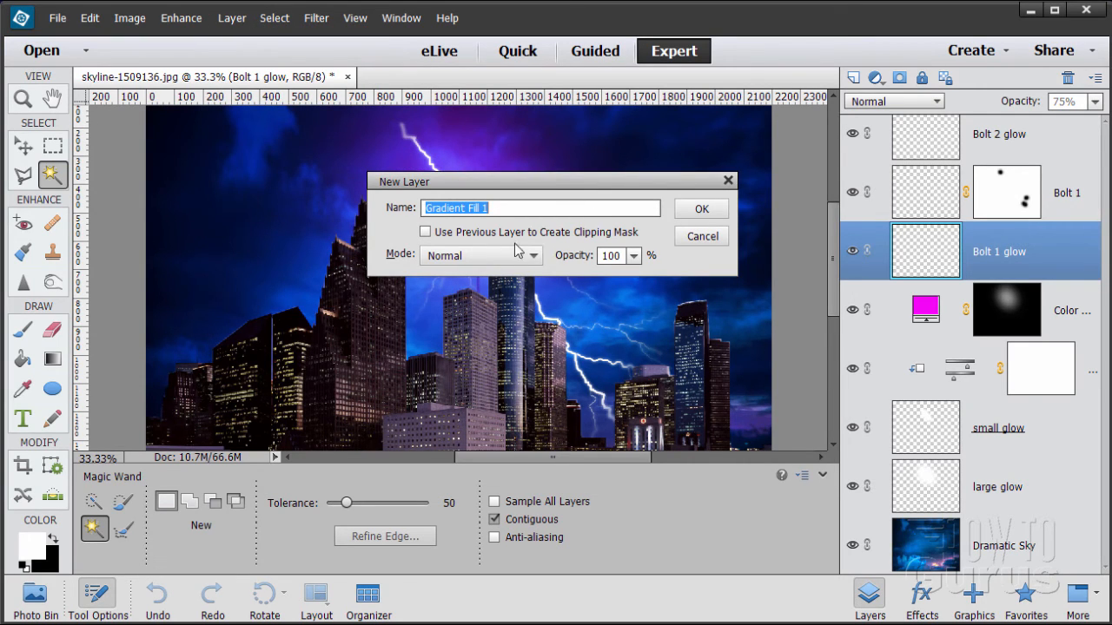
click(426, 233)
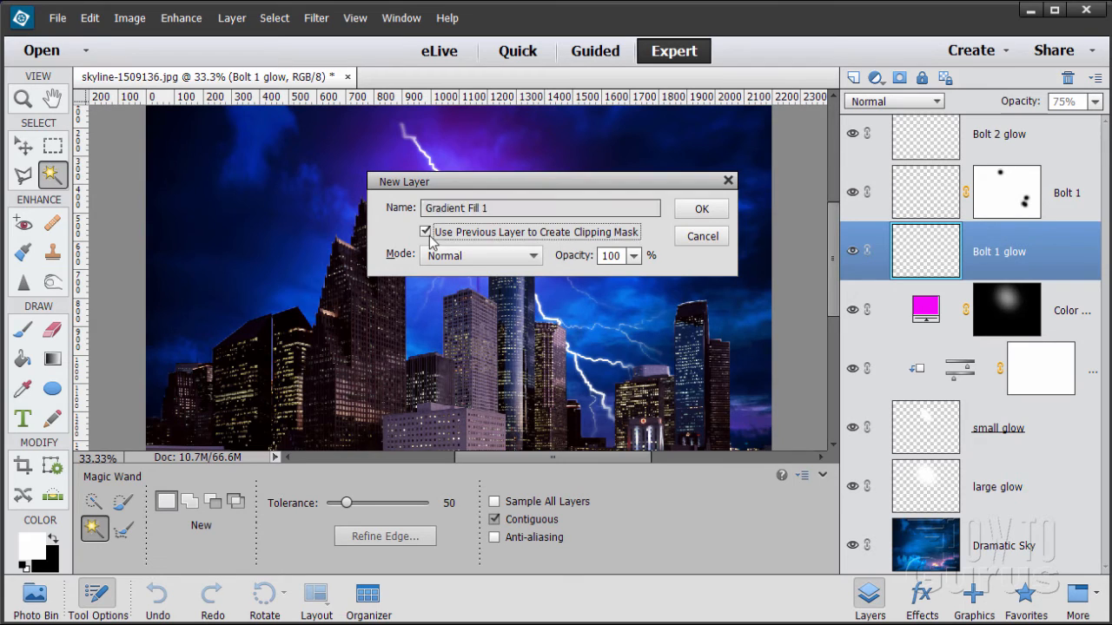
click(692, 217)
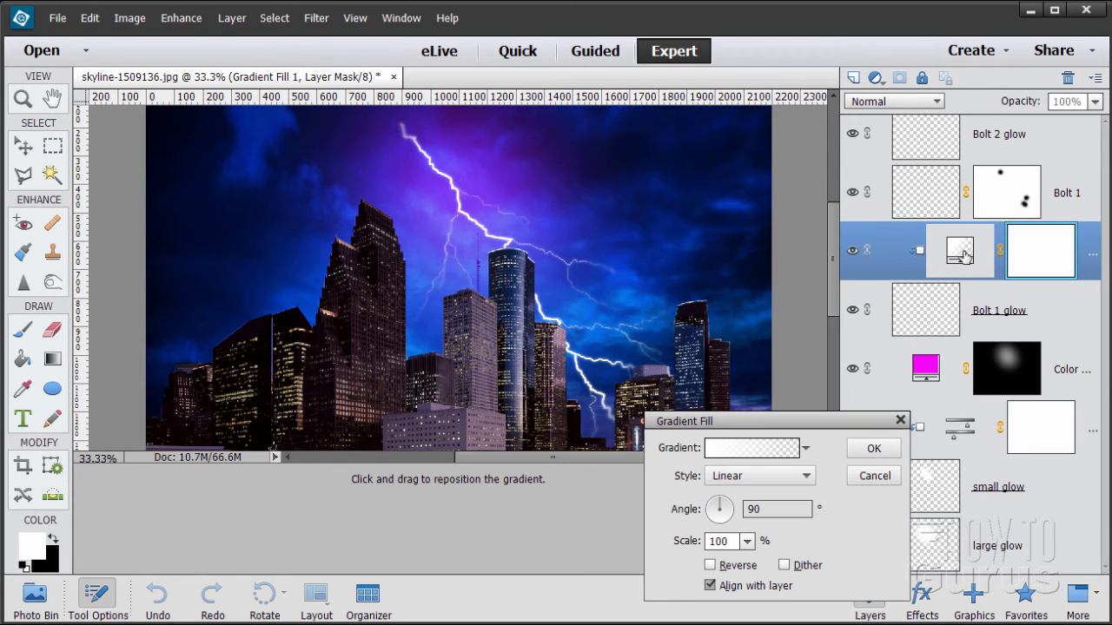
Apply the Blue, Red, Yellow preset gradient to the clipped gradient fill layer.
drag(834, 422, 713, 374)
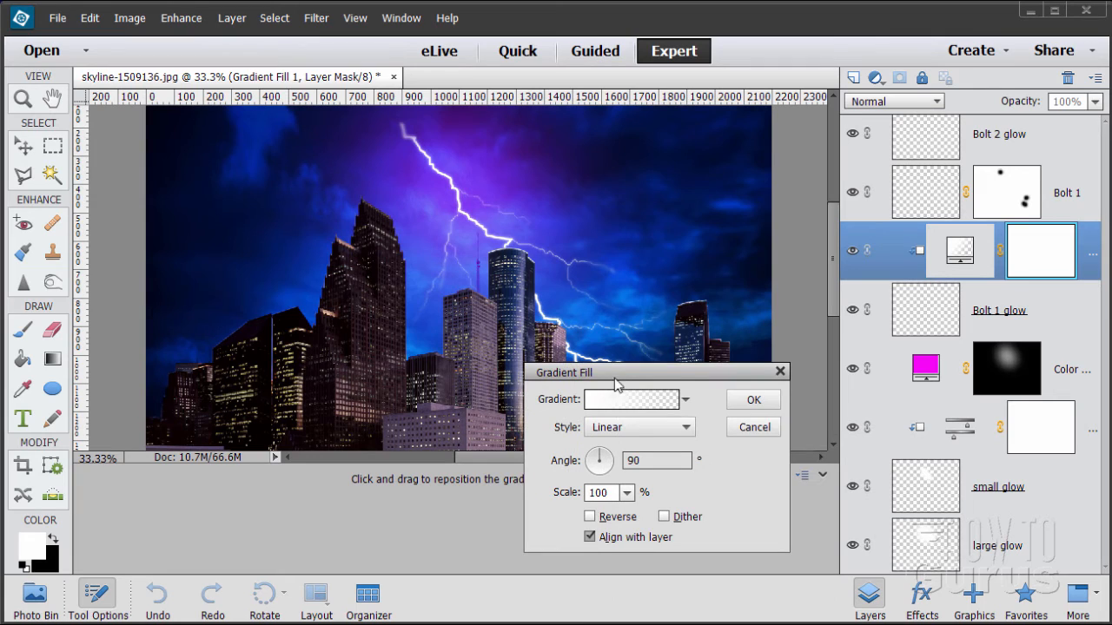
drag(639, 378, 648, 375)
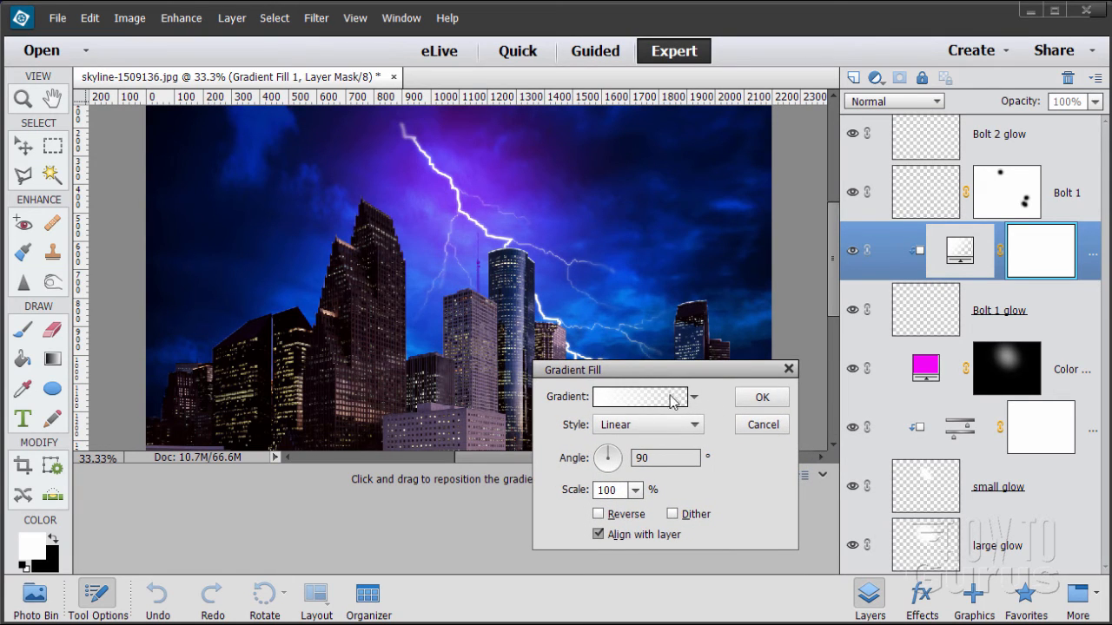
click(647, 405)
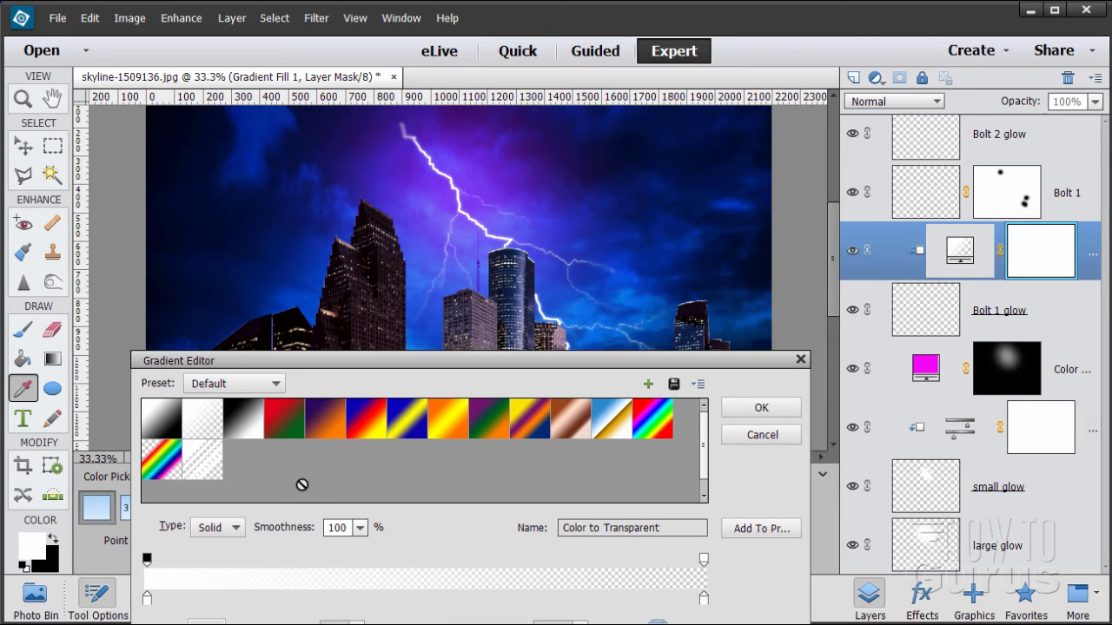
double_click(363, 419)
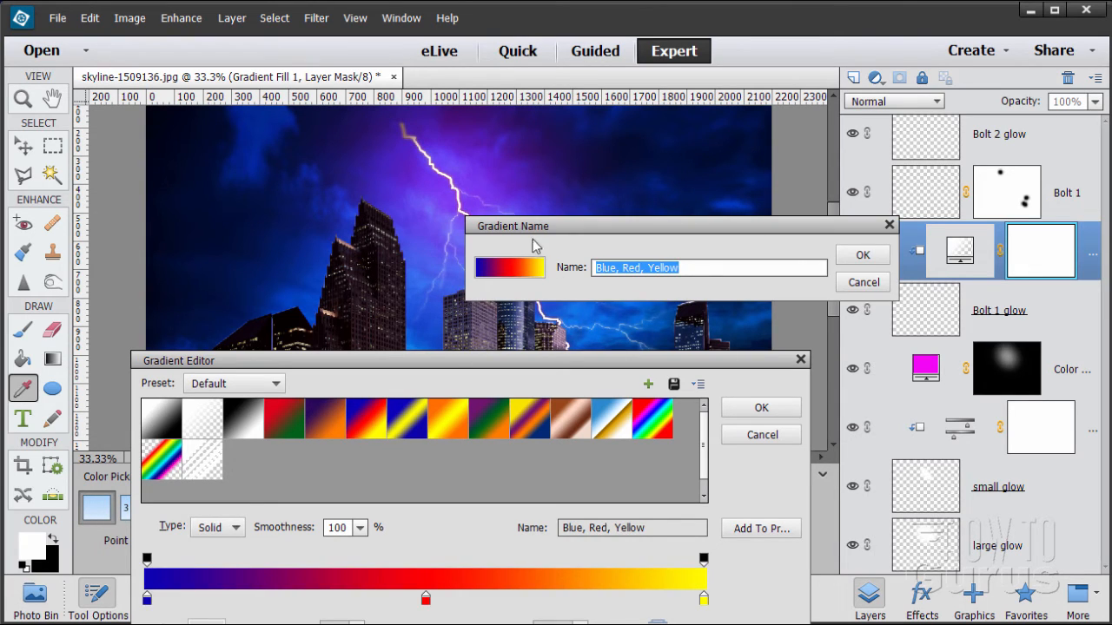
click(862, 256)
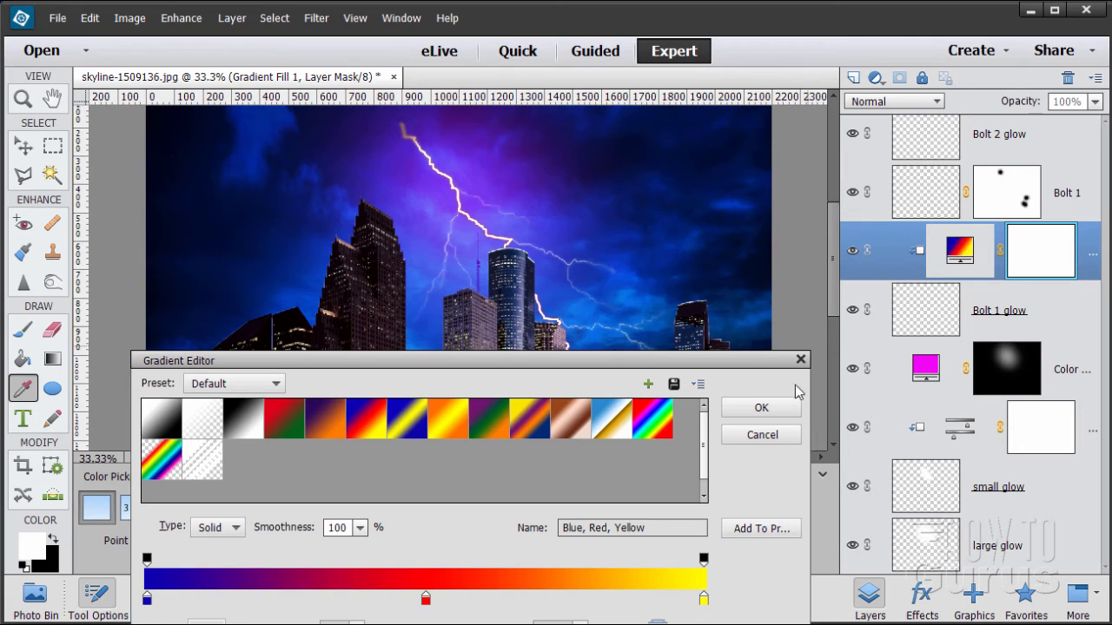
click(762, 409)
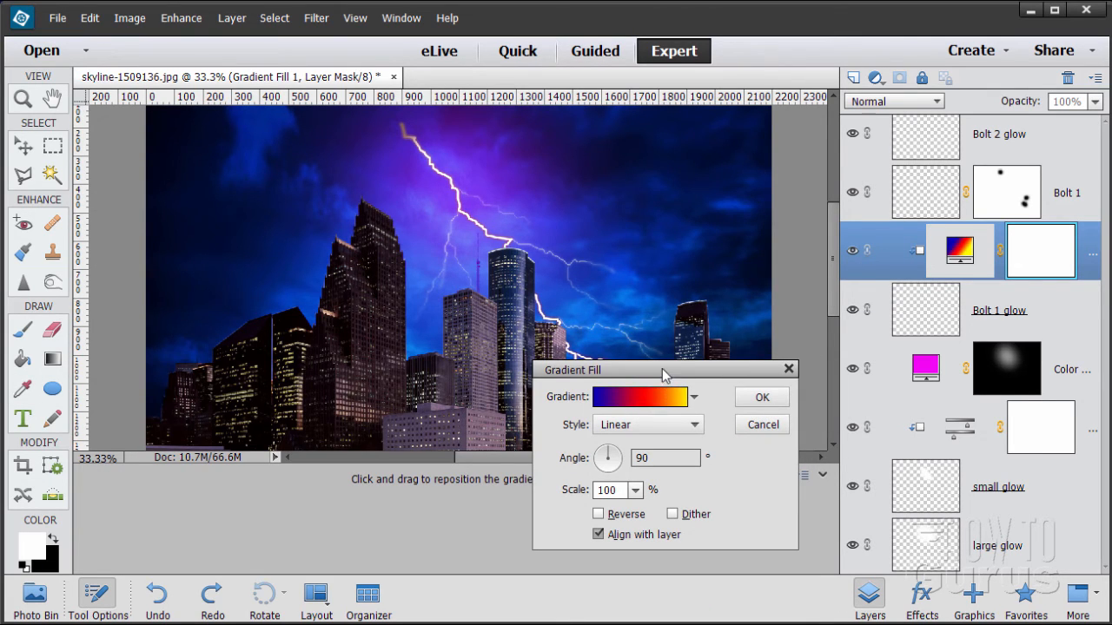
drag(665, 372, 680, 463)
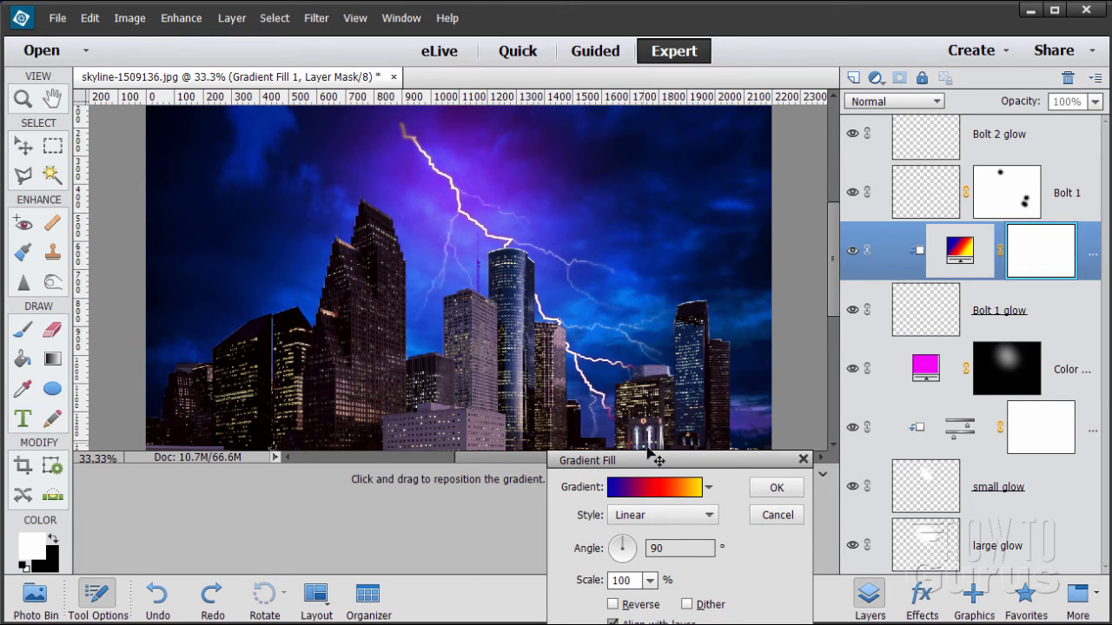
drag(651, 466, 592, 374)
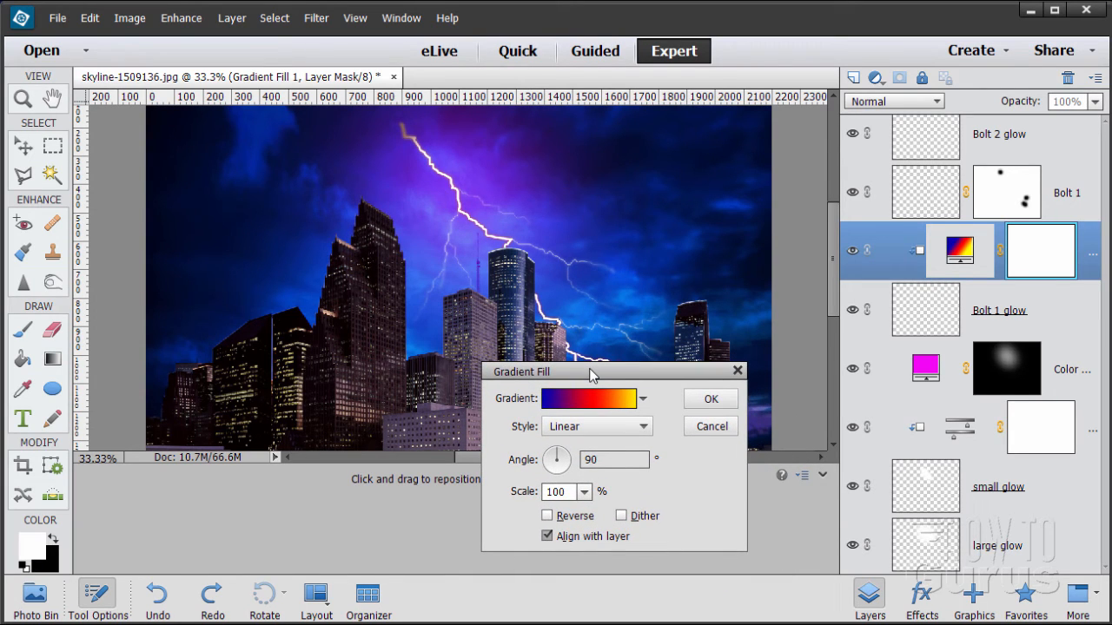
Edit the gradient to remove its yellow stop, placing the red stop at 100% and the blue stop at 50%.
click(590, 401)
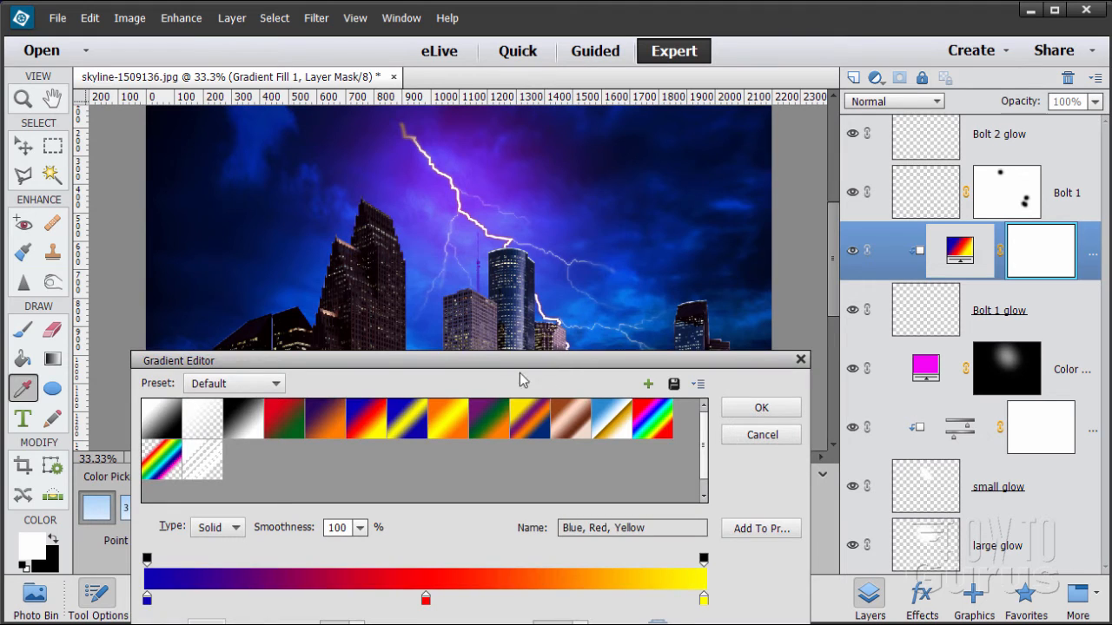
drag(517, 357, 511, 176)
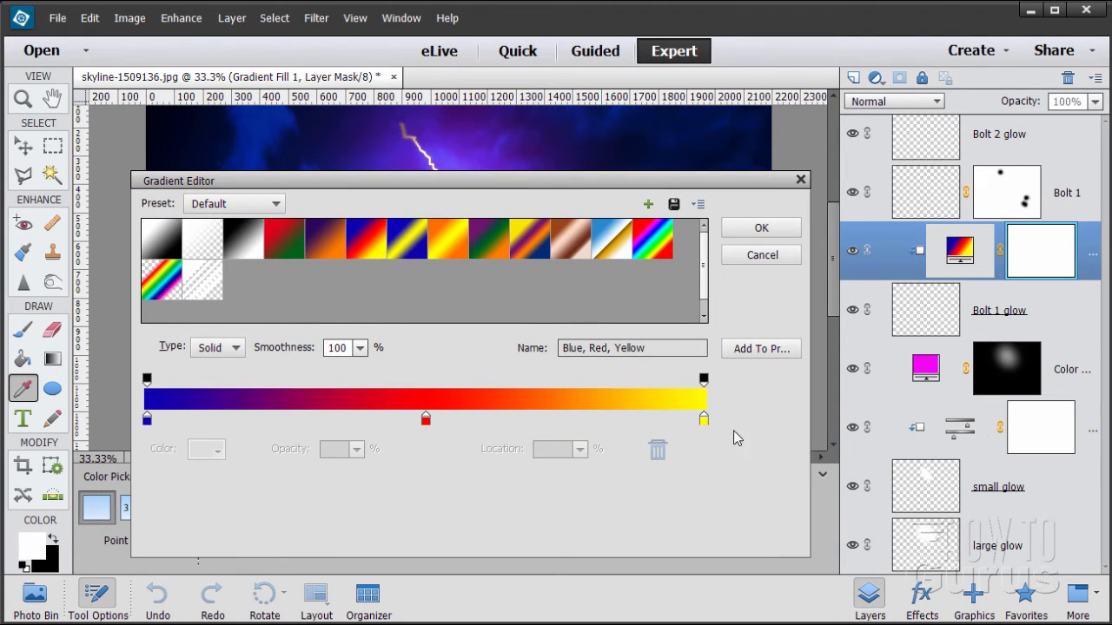
drag(705, 422, 708, 462)
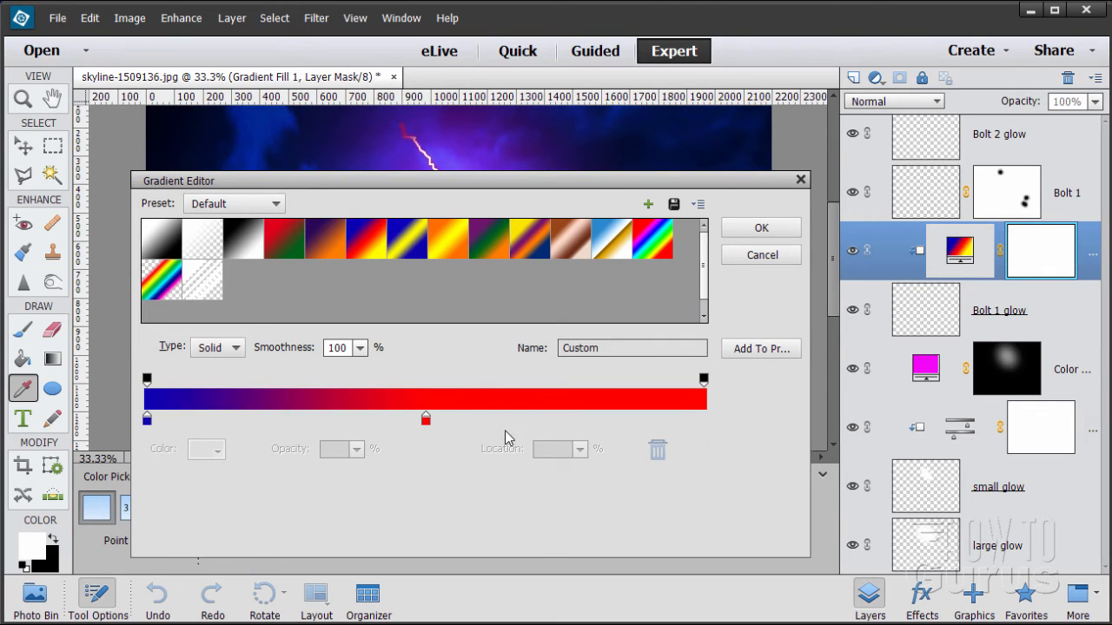
drag(426, 426, 726, 421)
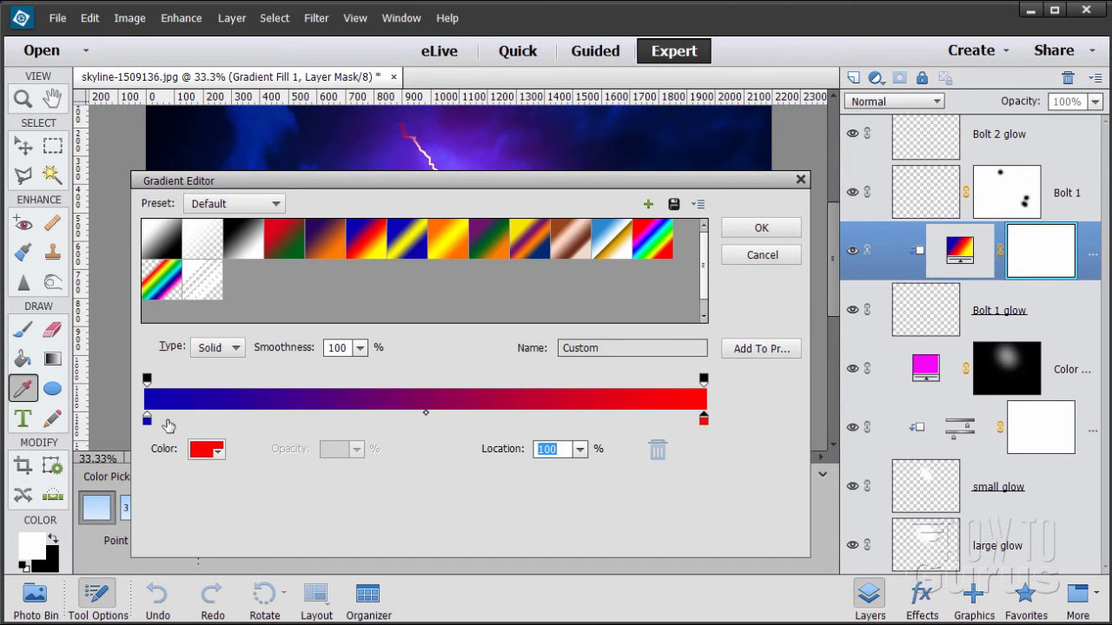
drag(148, 421, 423, 423)
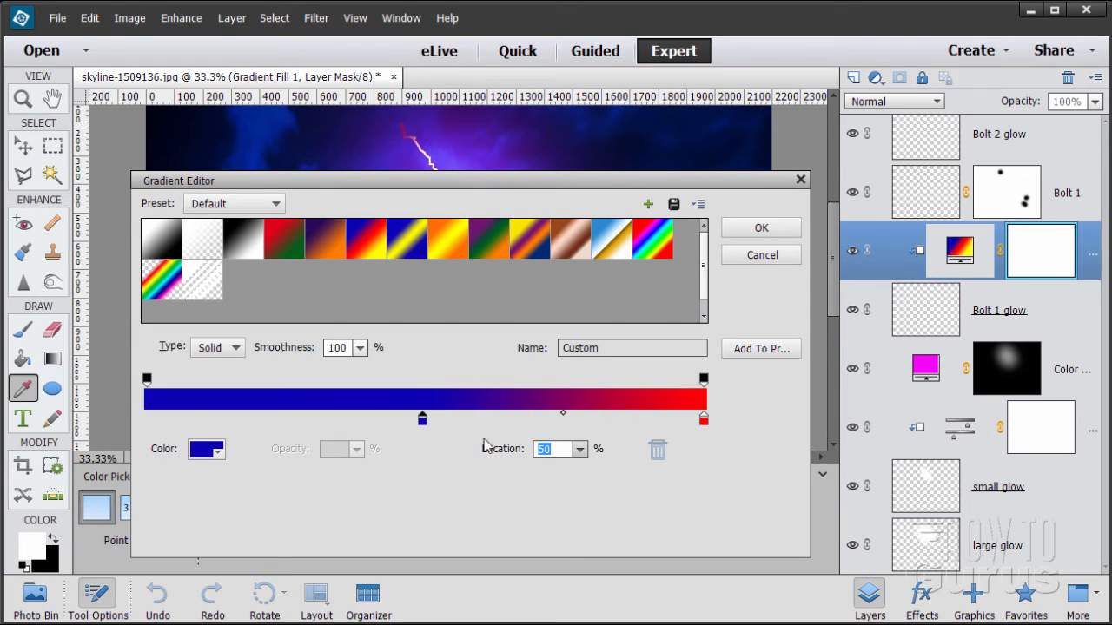
Add a color stop at 0% of the gradient and set it to bright green (01ff01).
click(147, 422)
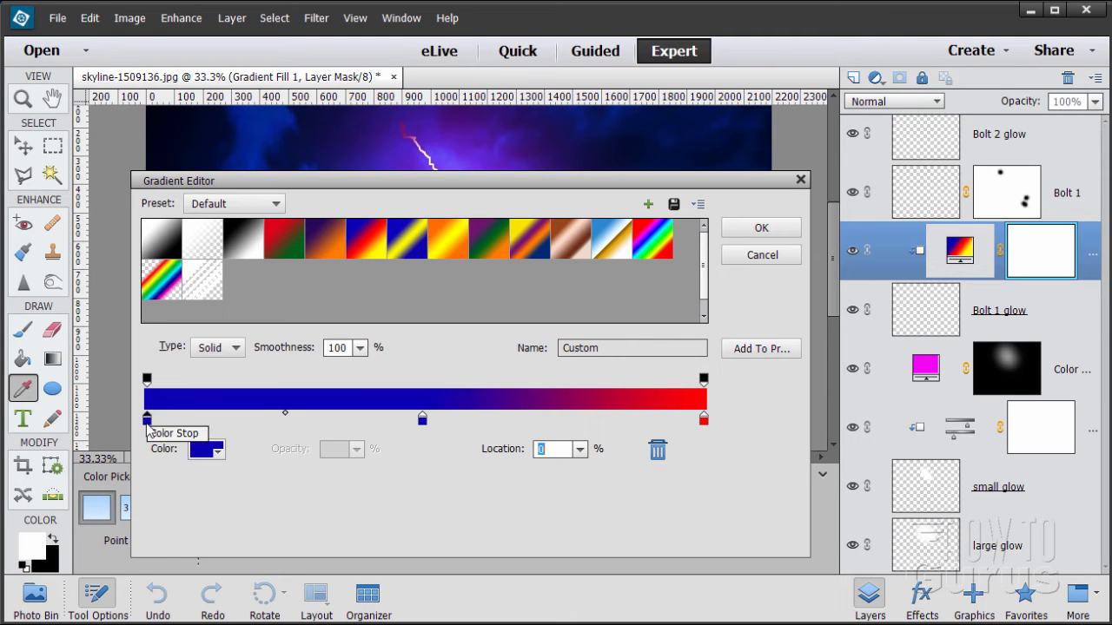
click(203, 449)
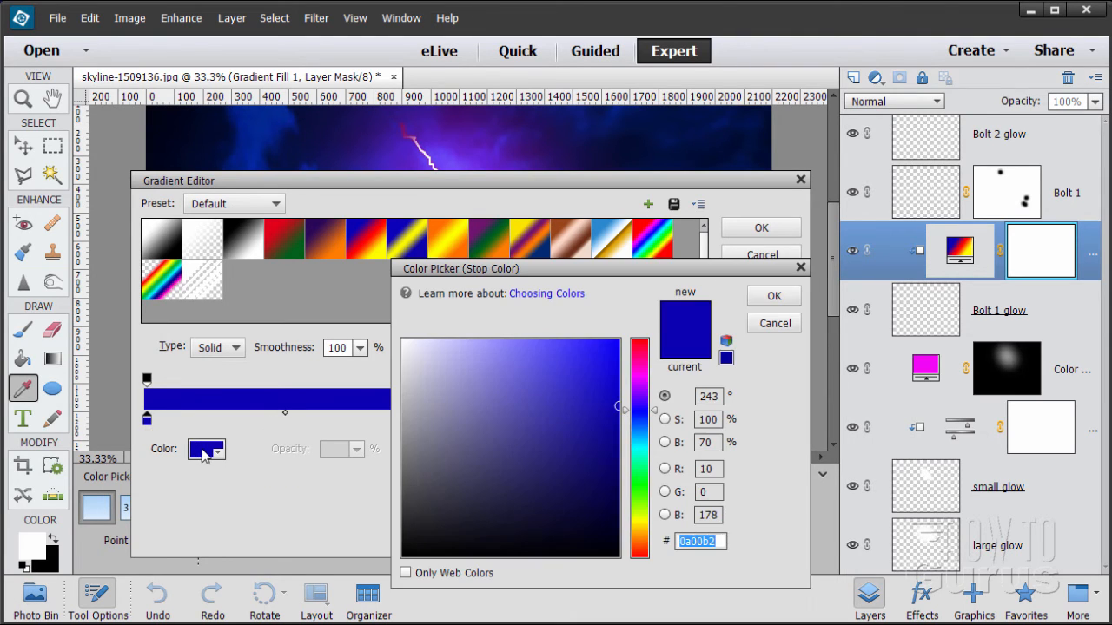
click(641, 485)
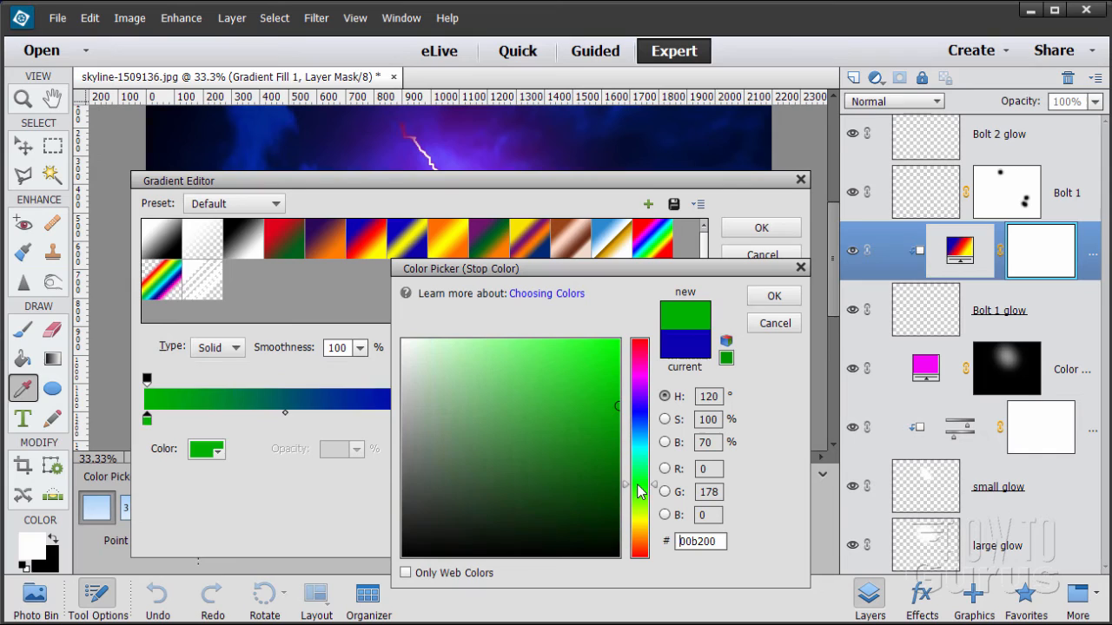
click(614, 349)
drag(614, 350, 620, 337)
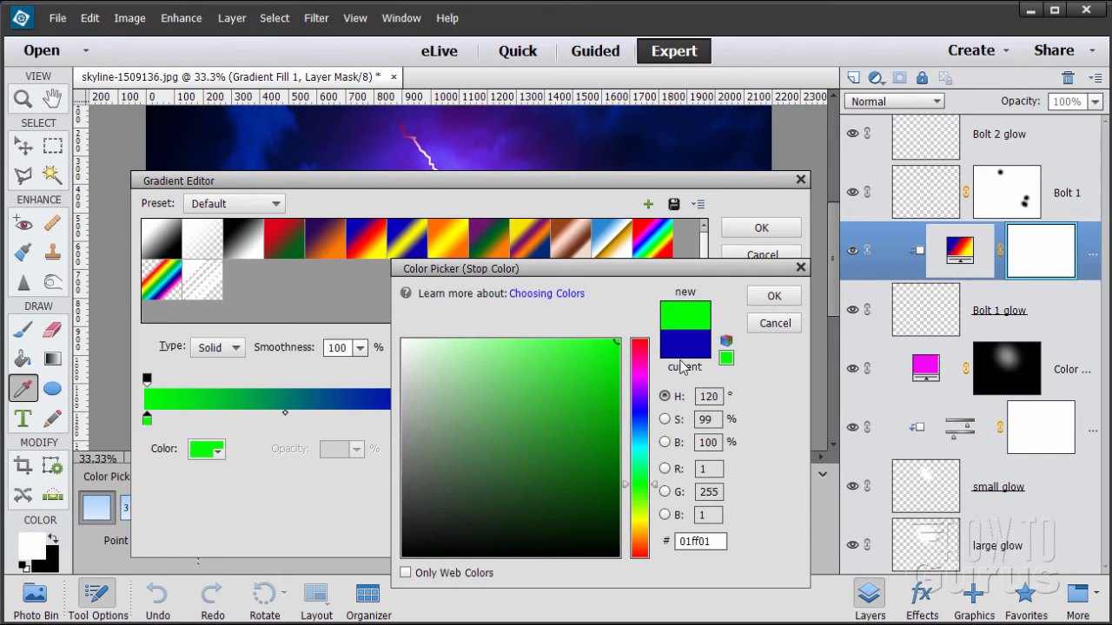
click(773, 296)
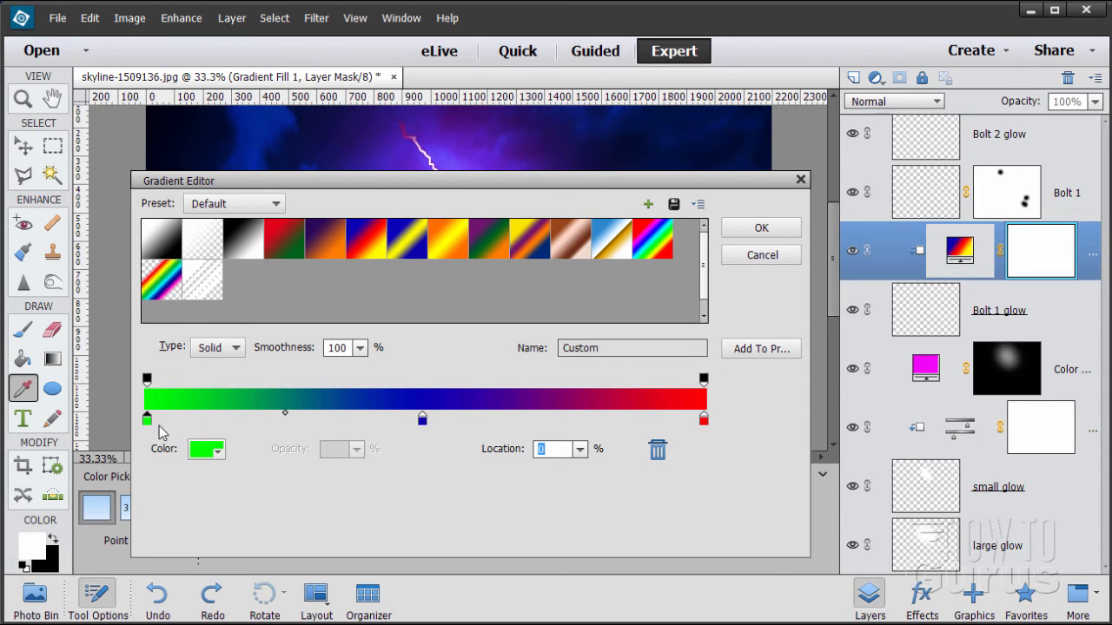
Move the gradient's green–blue midpoint to 75% and its blue–red midpoint to 25%.
click(422, 424)
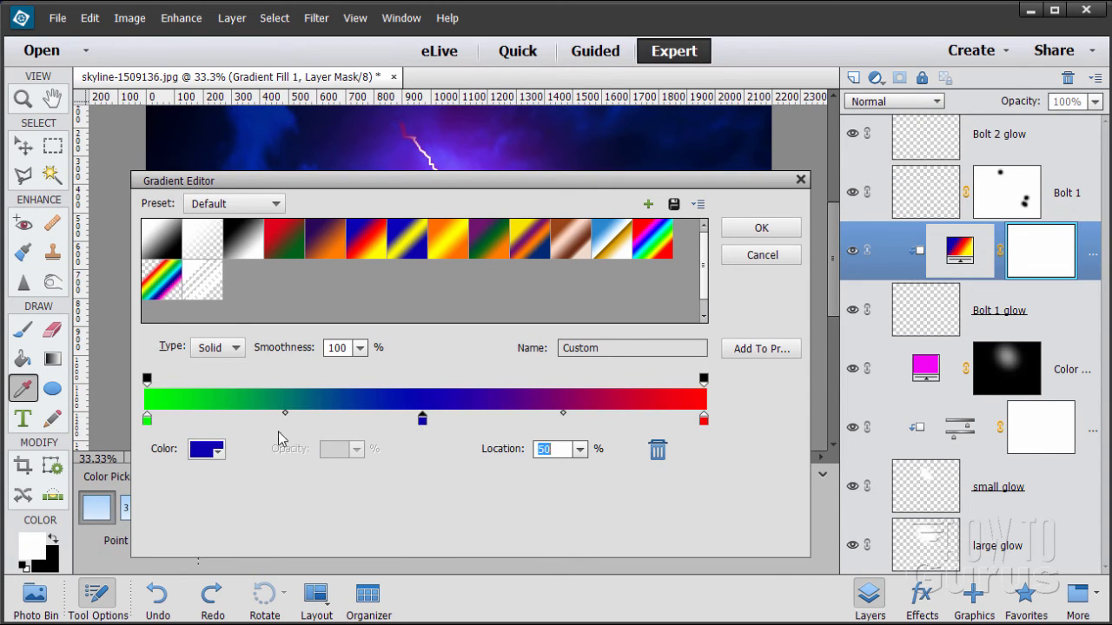
click(150, 422)
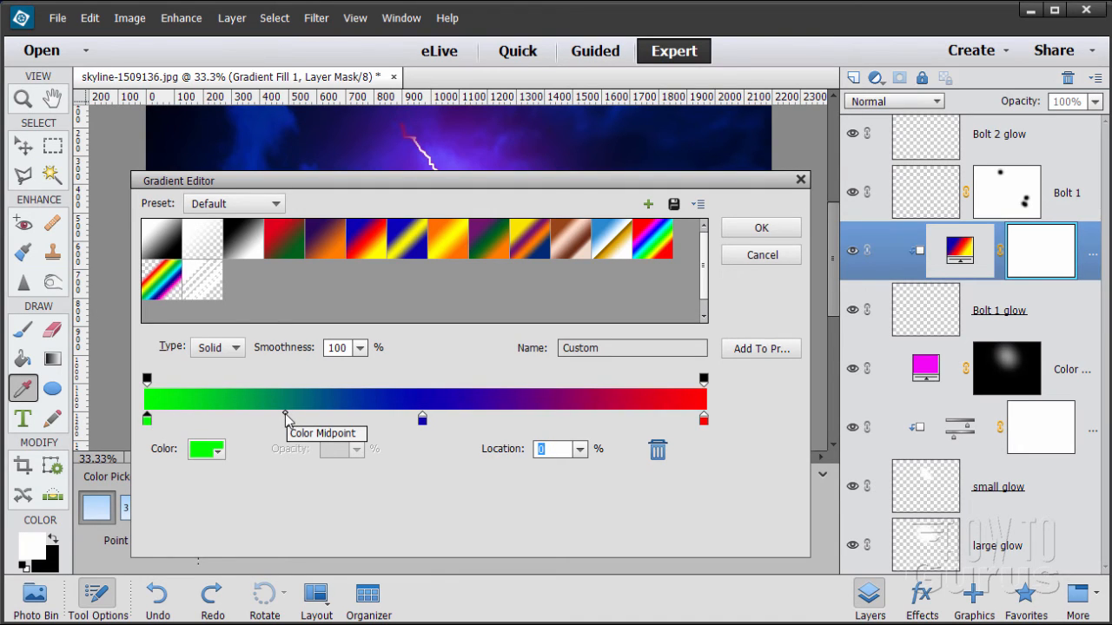
click(422, 422)
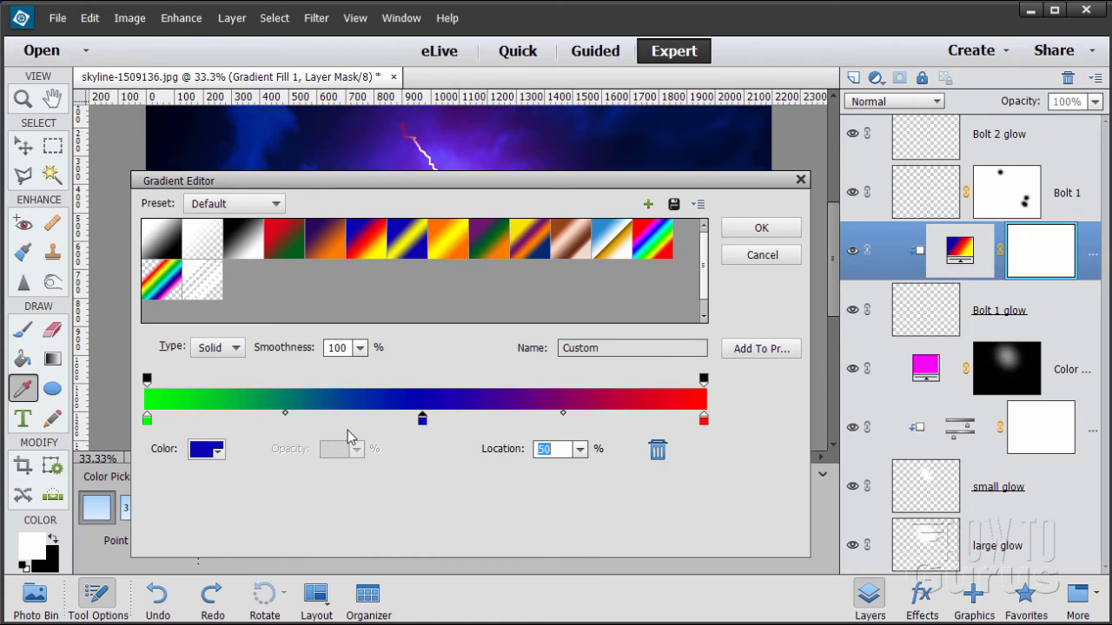
click(286, 414)
drag(292, 420, 343, 419)
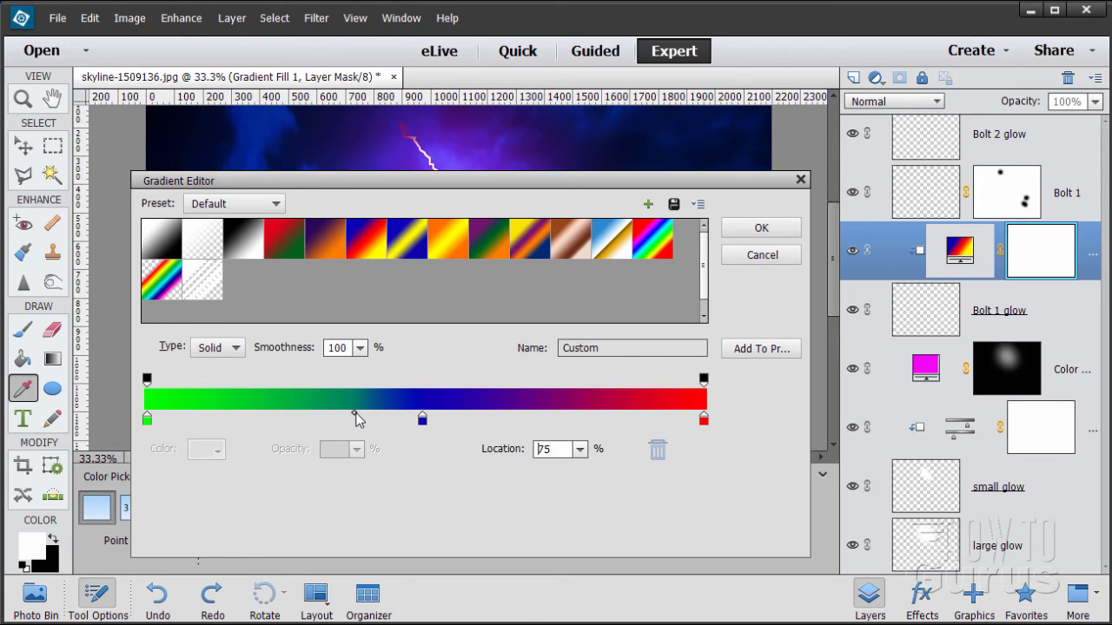
drag(359, 420, 353, 419)
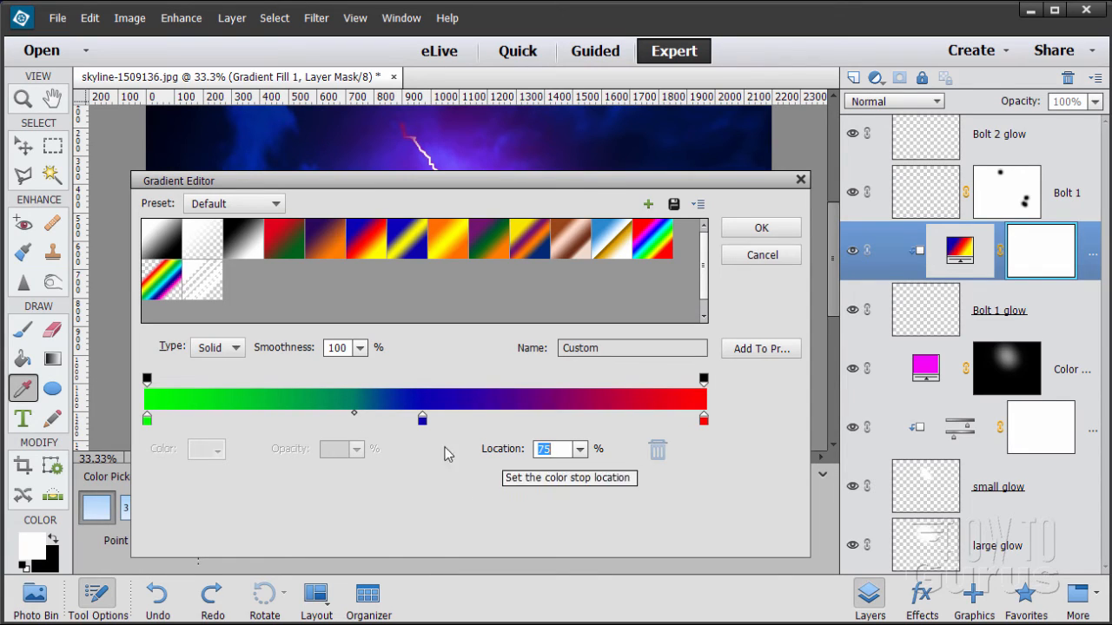
click(425, 424)
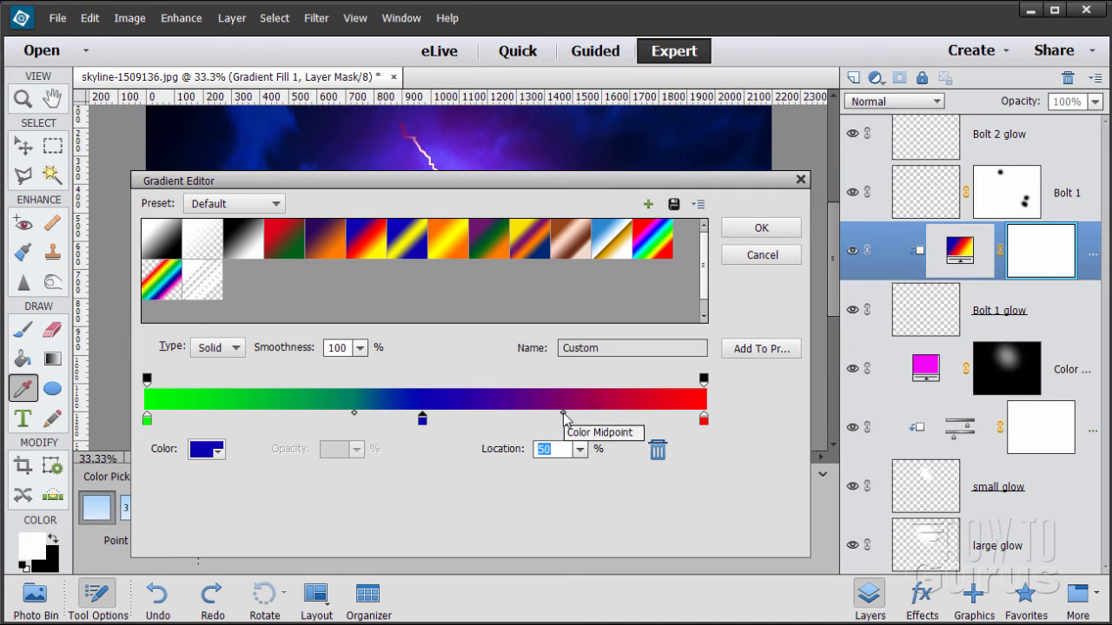
drag(564, 420, 491, 424)
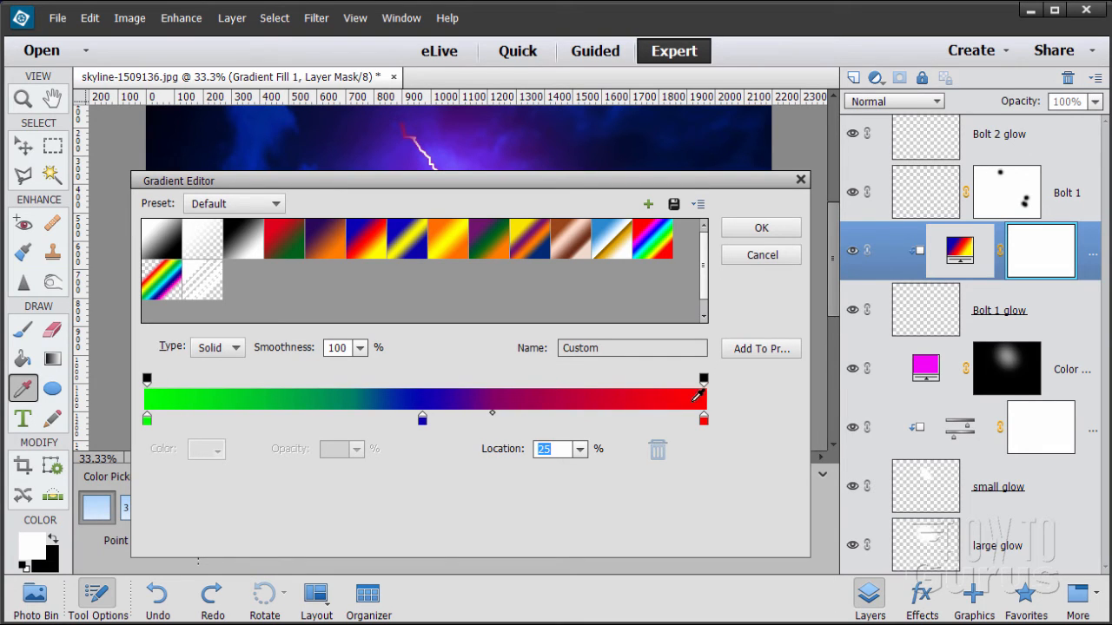
Apply the edited gradient to the fill layer and make black the foreground color.
click(760, 227)
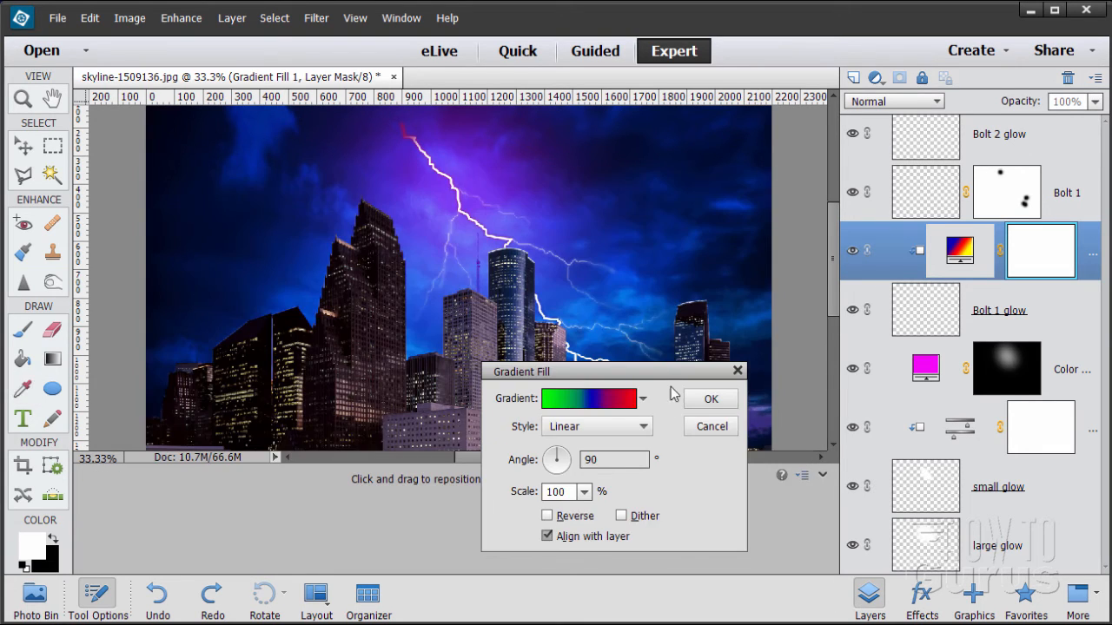
click(804, 433)
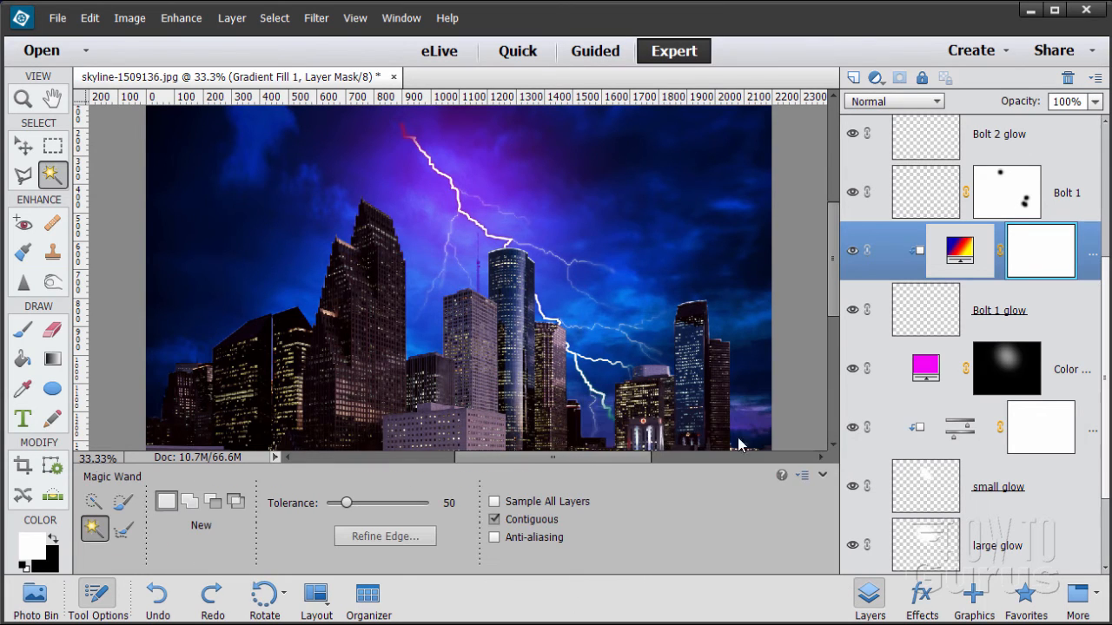
key(x)
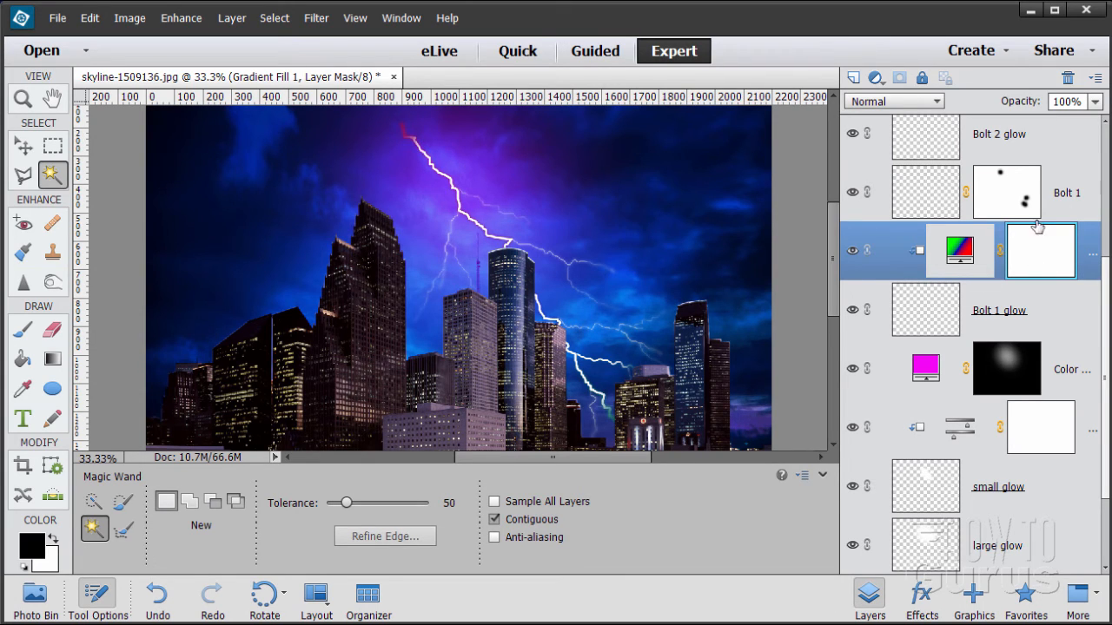
click(1095, 102)
drag(1087, 127, 1059, 129)
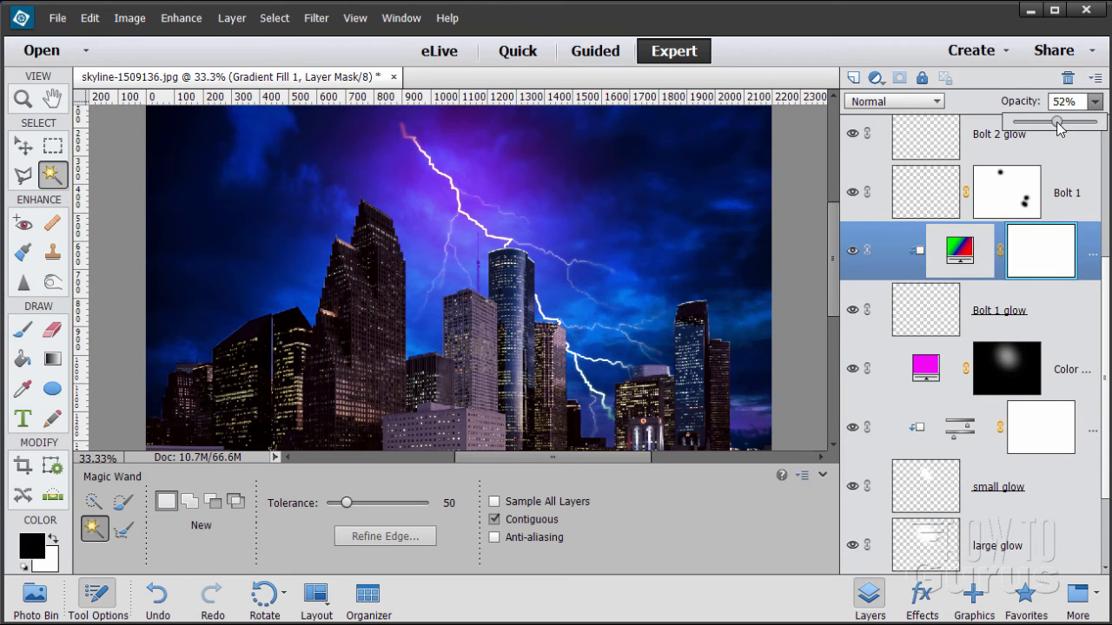
drag(1059, 129, 1098, 122)
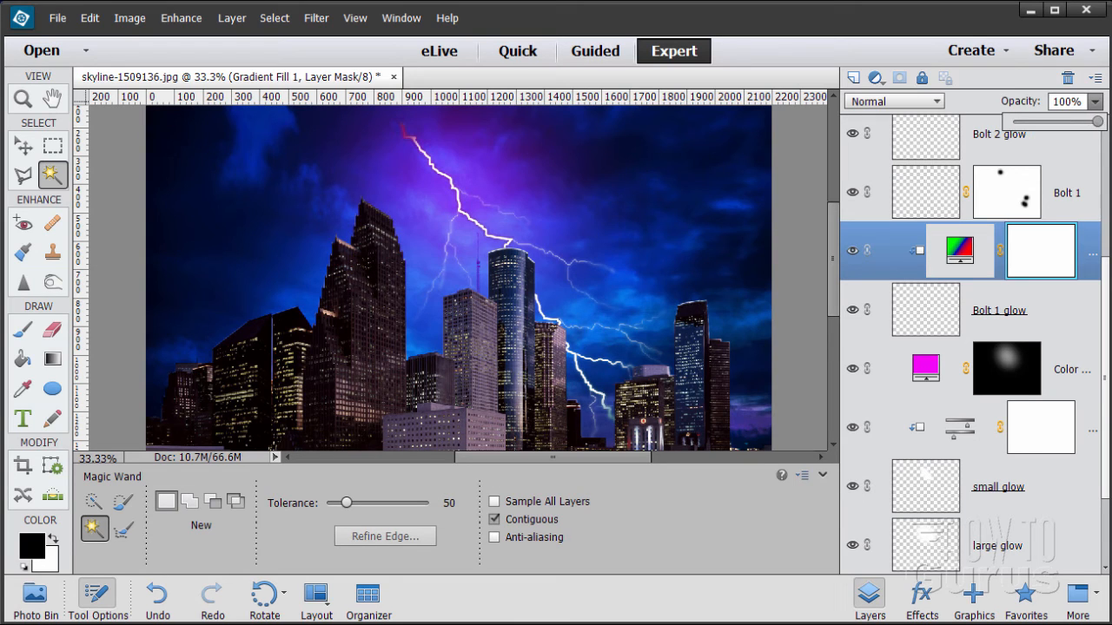
double_click(963, 250)
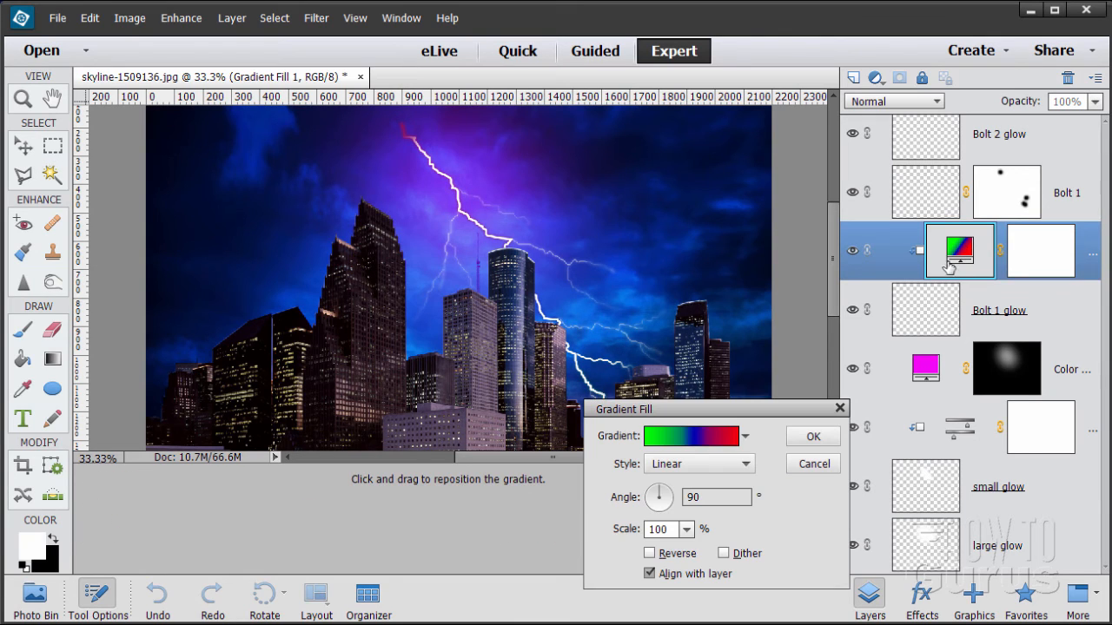
click(811, 462)
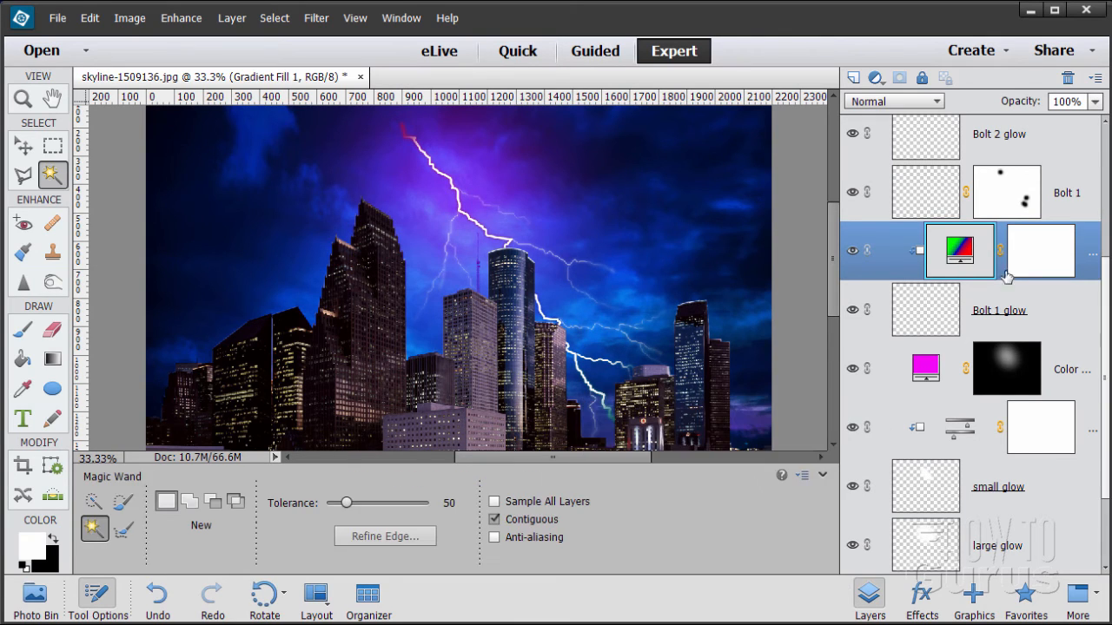
Reduce the gradient fill layer's opacity to 50%.
click(1097, 102)
drag(1098, 121, 1058, 132)
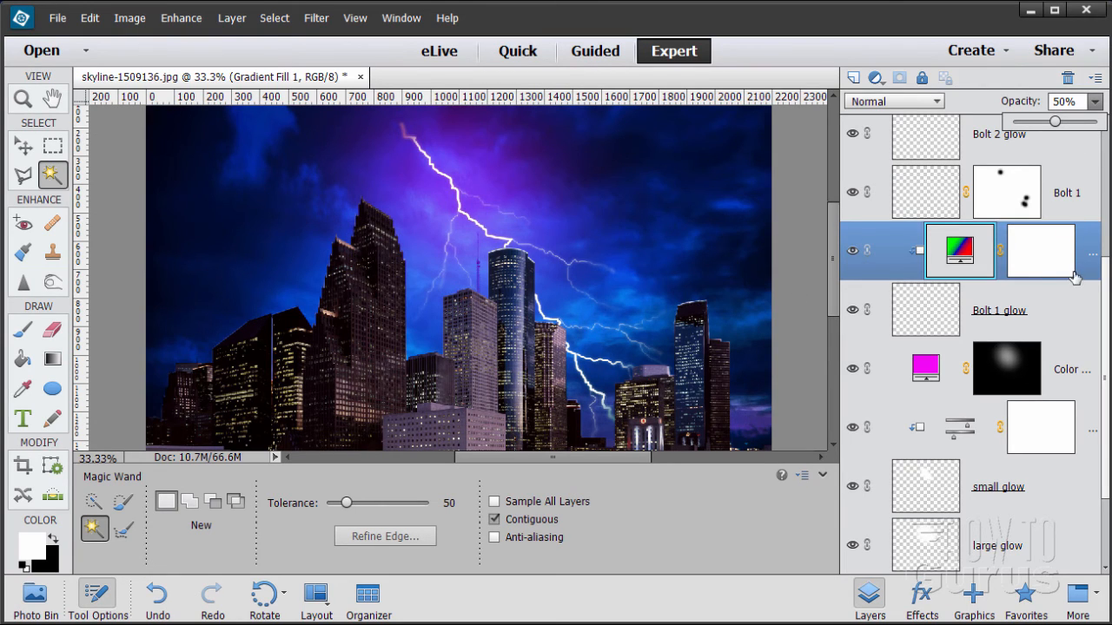
click(892, 267)
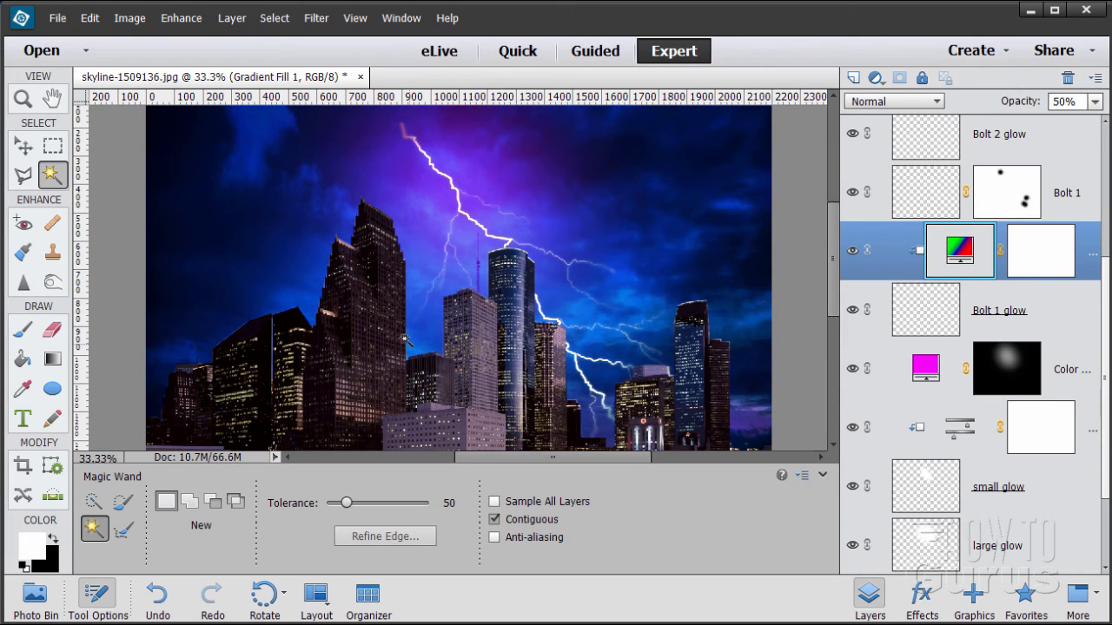
Add a new empty layer directly above the skyline layer.
click(26, 148)
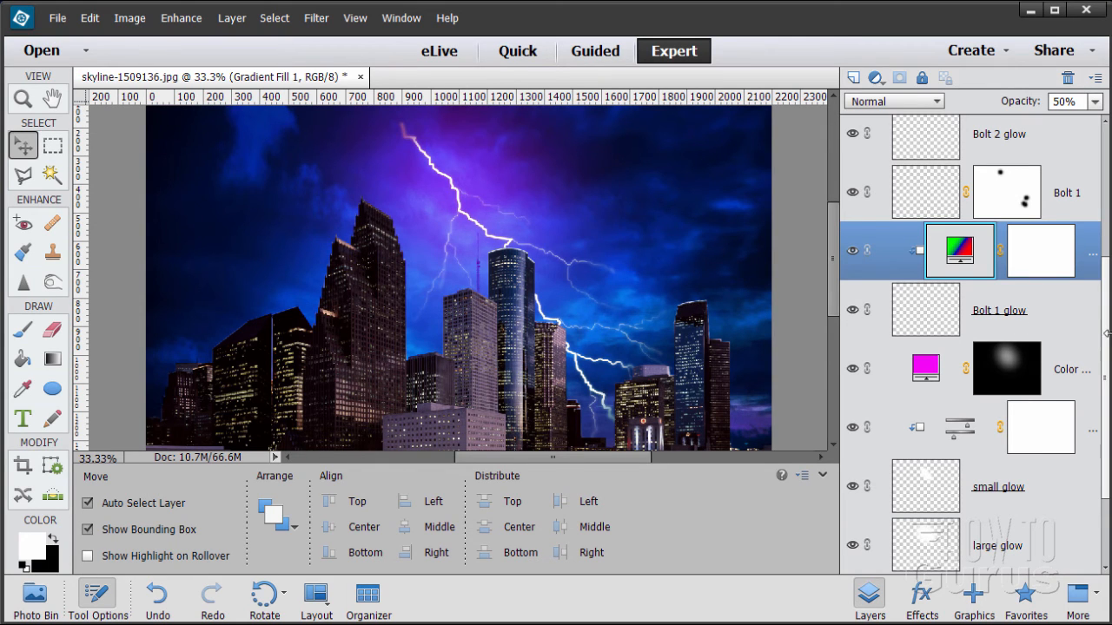
scroll(1108, 339, up, 5)
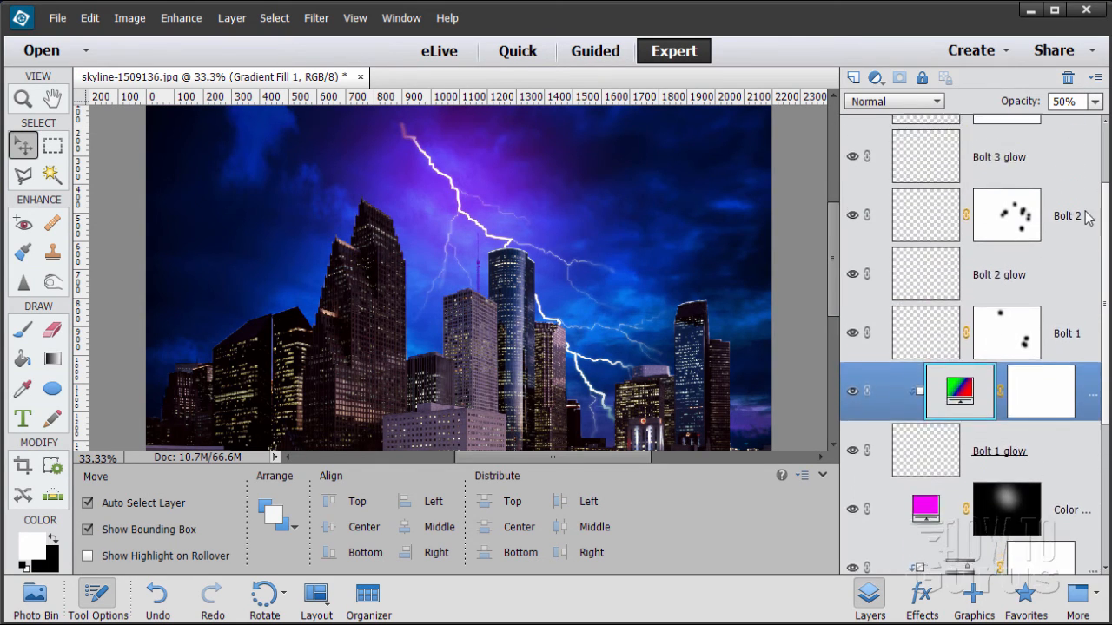
click(934, 163)
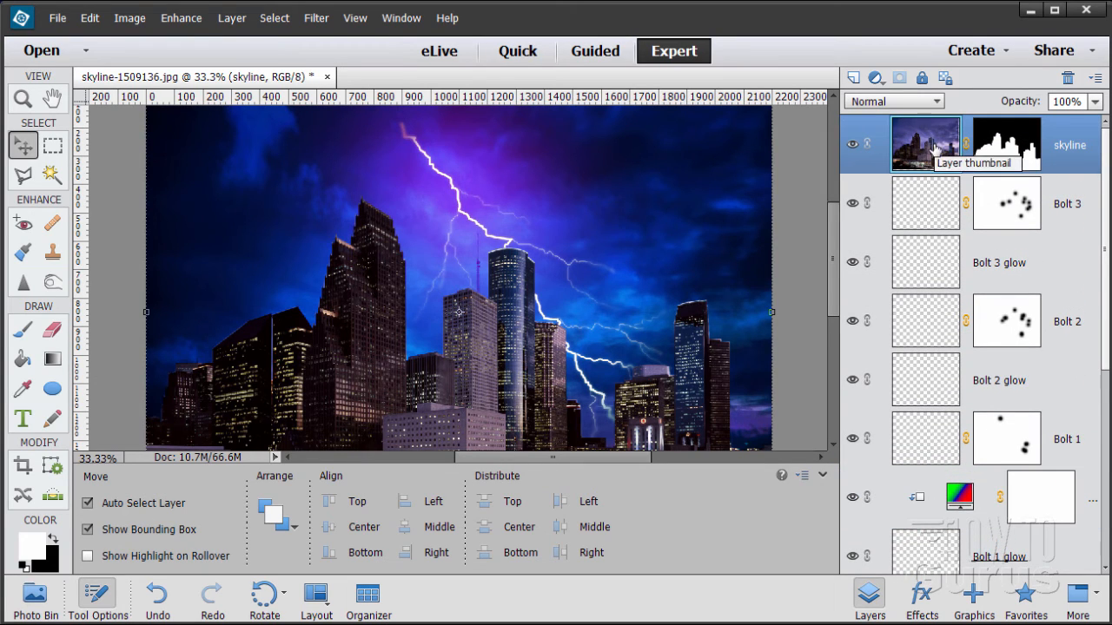
click(854, 77)
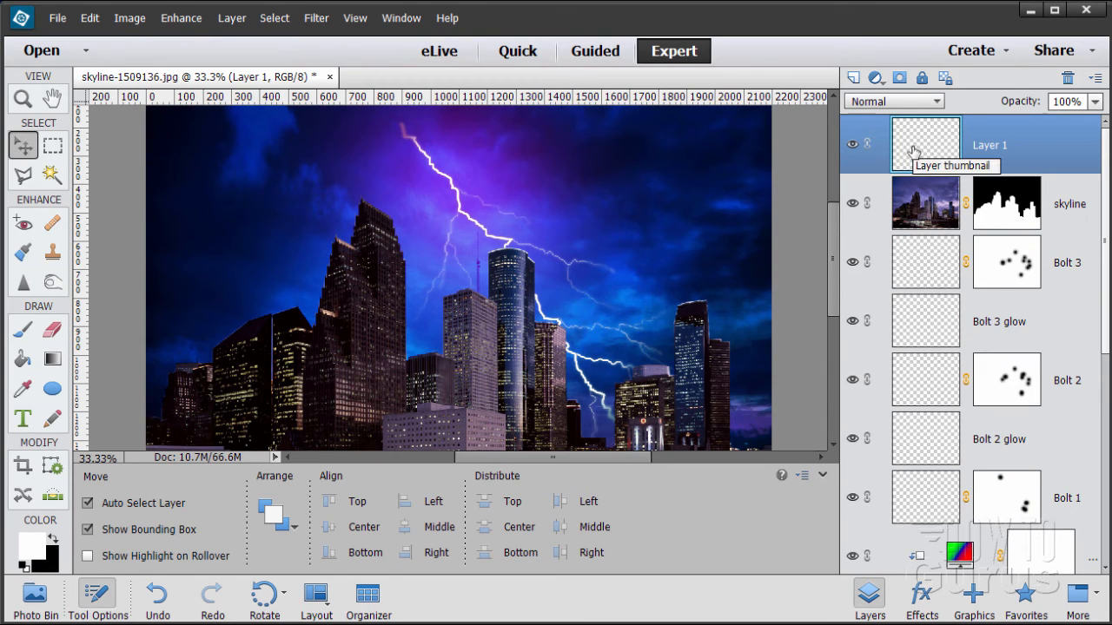
Paint white strokes with a 50 px soft brush along the building edges that face the lightning.
click(23, 331)
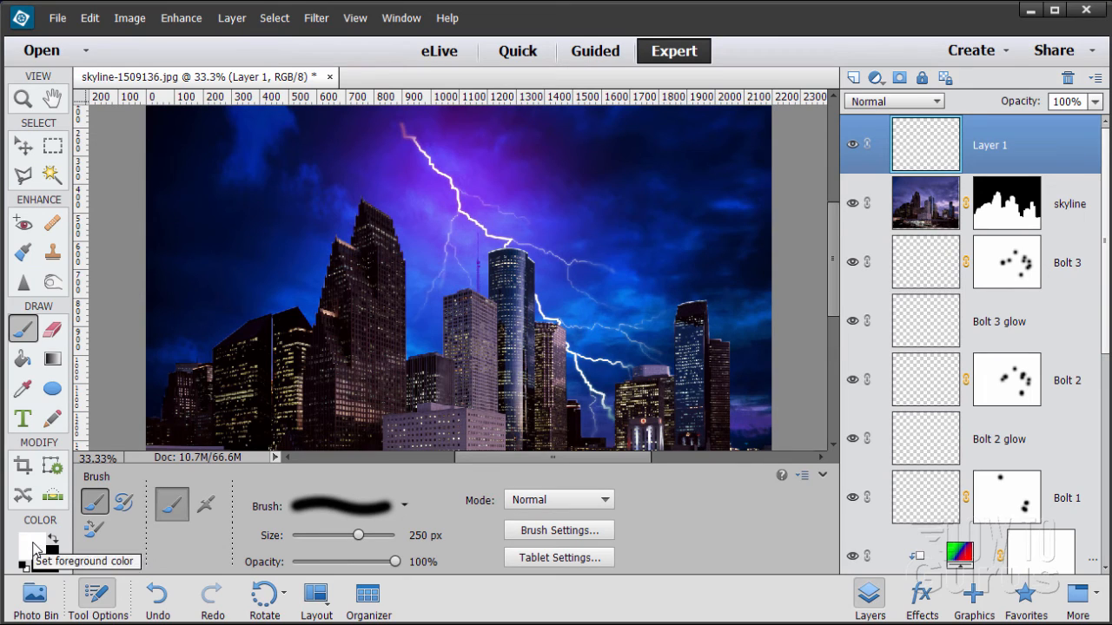
click(426, 535)
text(50)
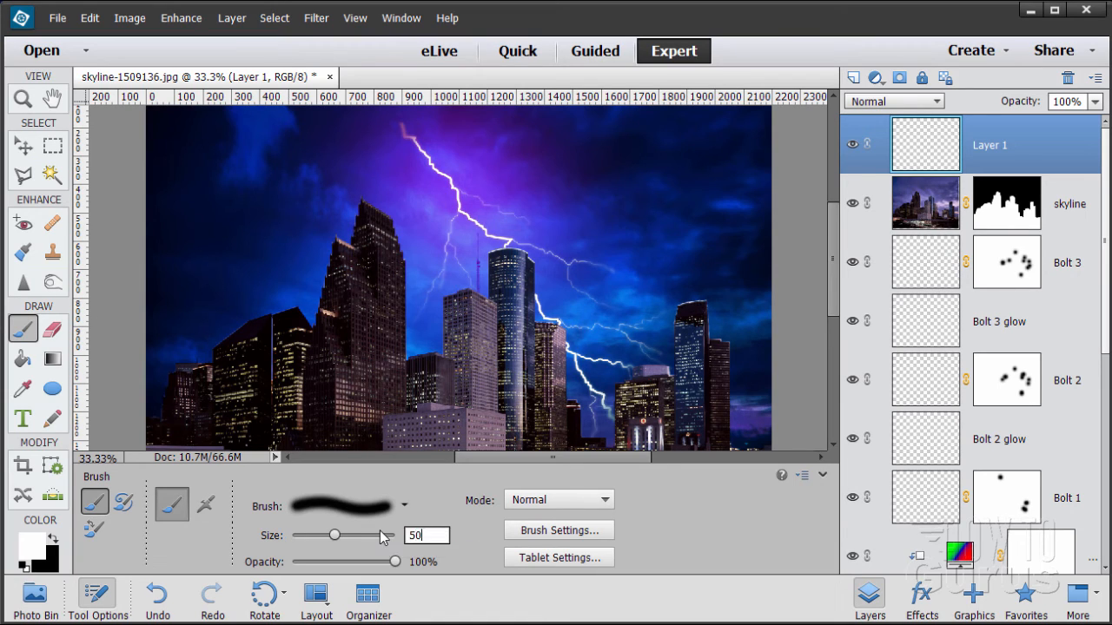
key(Return)
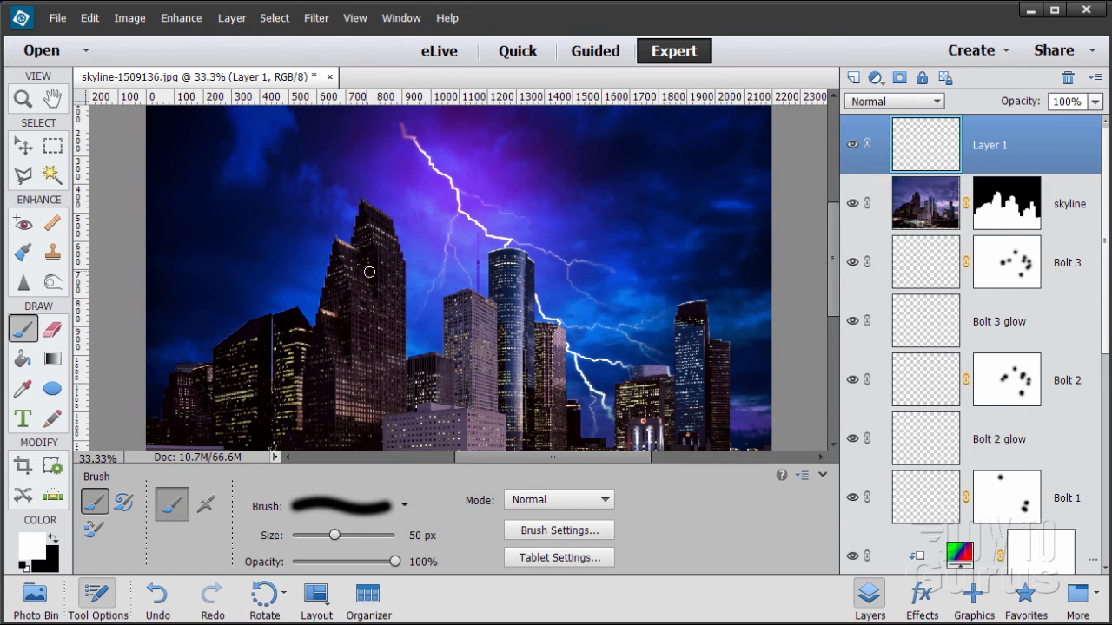
drag(389, 218, 408, 317)
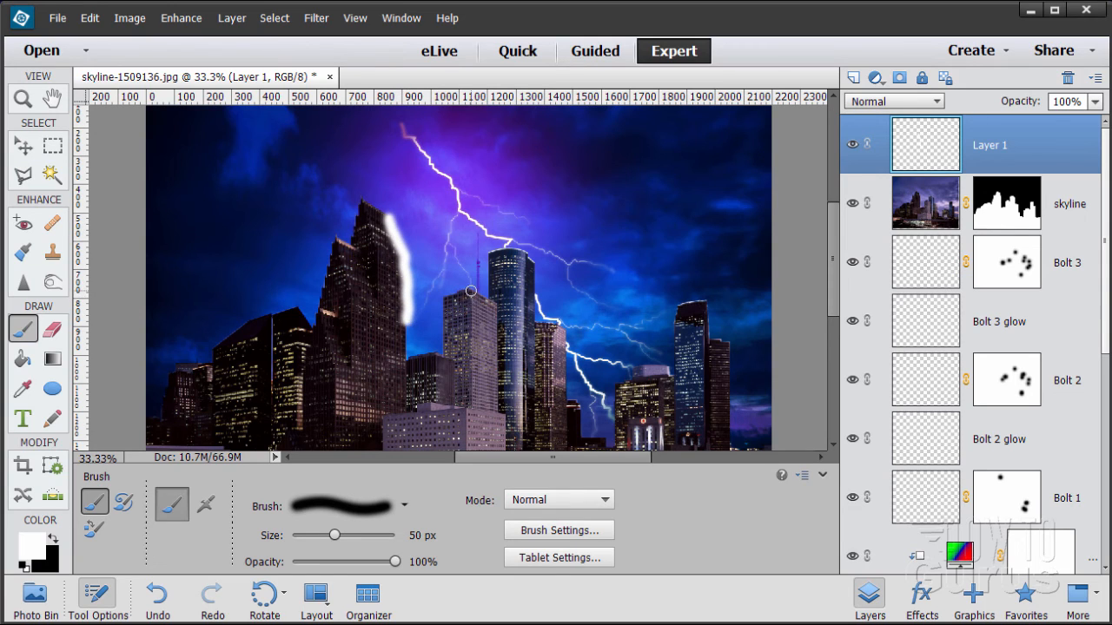
drag(470, 291, 443, 306)
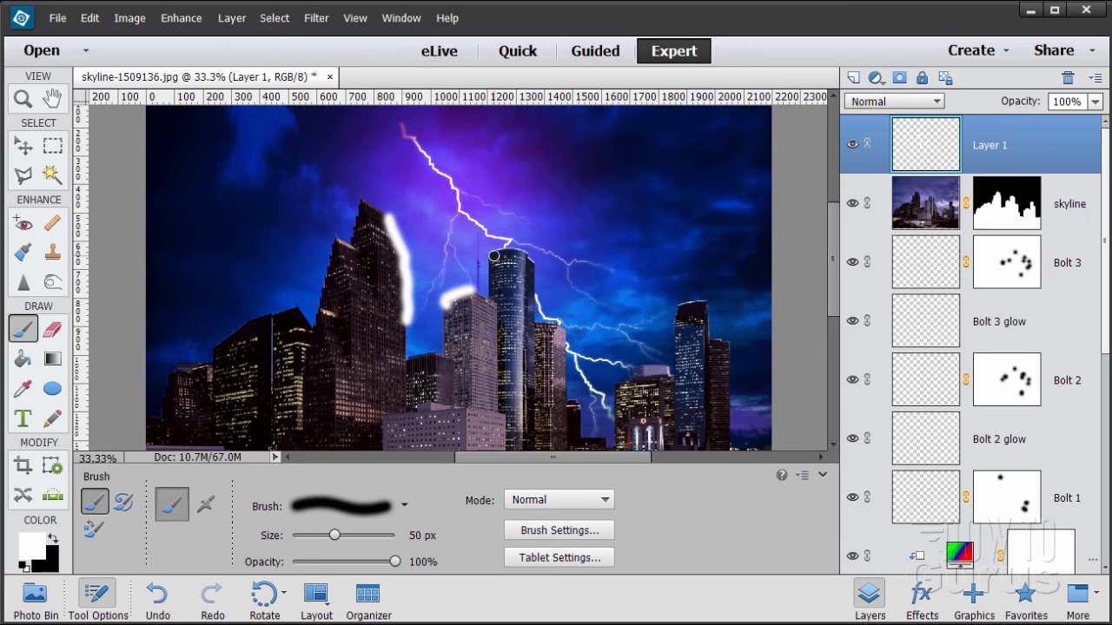
mouse_move(493, 259)
mouse_down()
mouse_move(490, 278)
mouse_move(488, 251)
mouse_move(489, 285)
mouse_up()
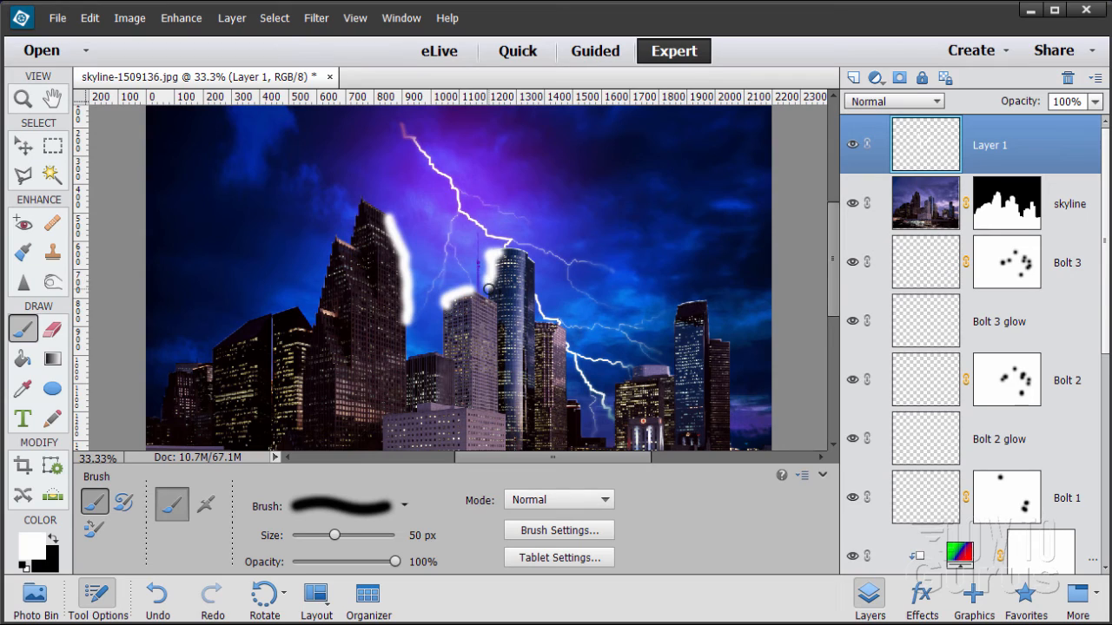
mouse_move(684, 304)
mouse_down()
mouse_move(675, 377)
mouse_move(617, 387)
mouse_up()
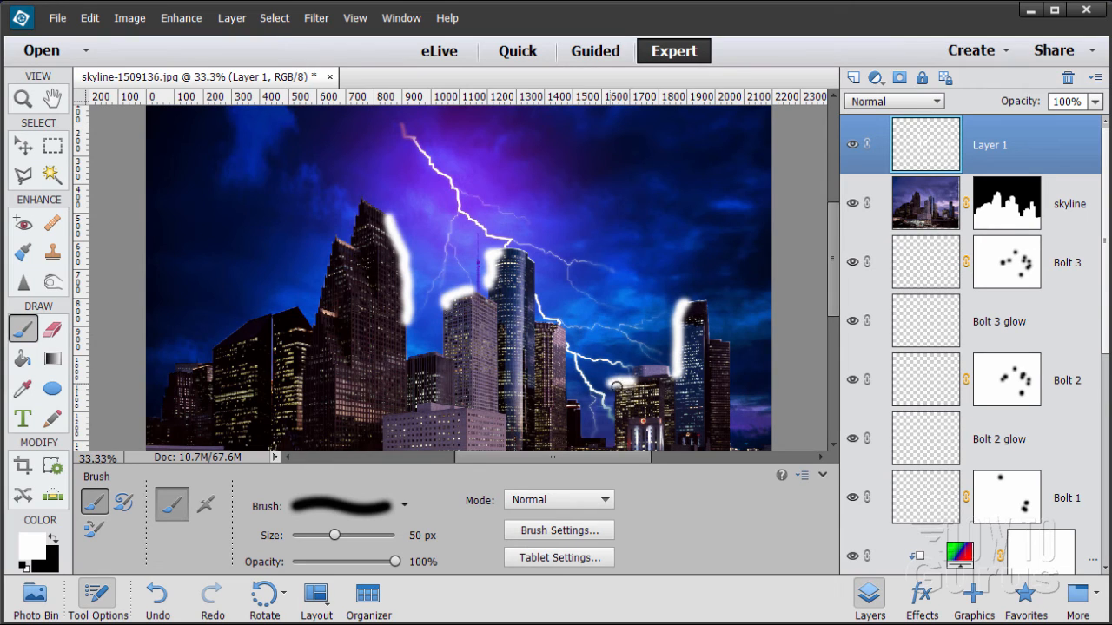
Undo the last brush stroke and repaint it along the roof and side edge of the low building beside the far-right towers.
click(89, 17)
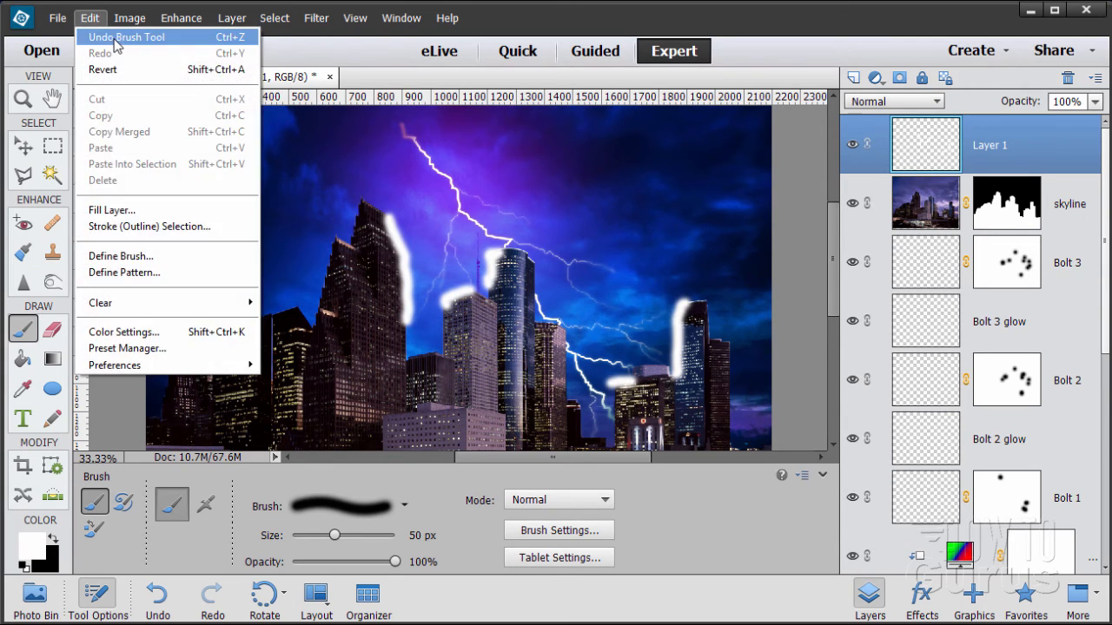
click(113, 35)
mouse_move(635, 383)
mouse_down()
mouse_move(620, 383)
mouse_move(617, 414)
mouse_up()
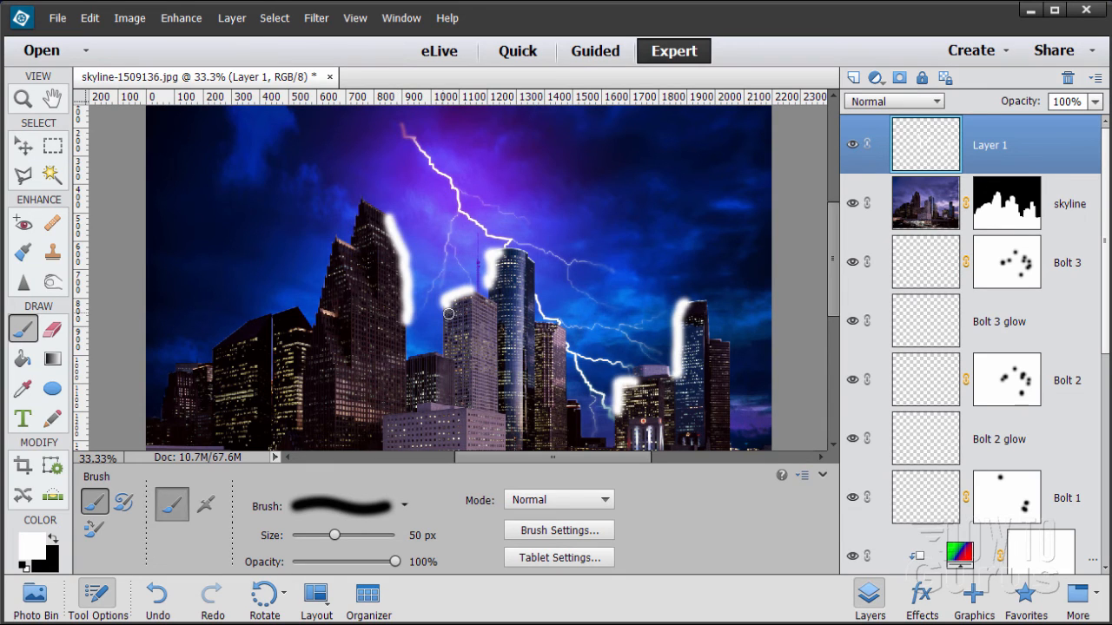
Copy the skyline layer's mask onto Layer 1 to confine the white strokes to the buildings.
click(24, 146)
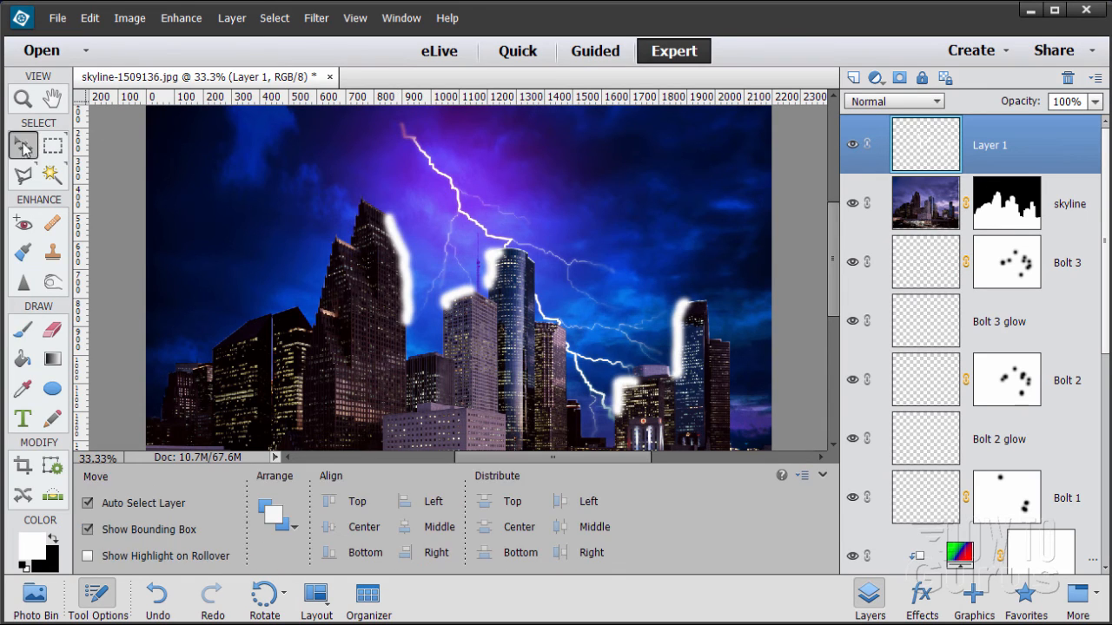
click(1028, 205)
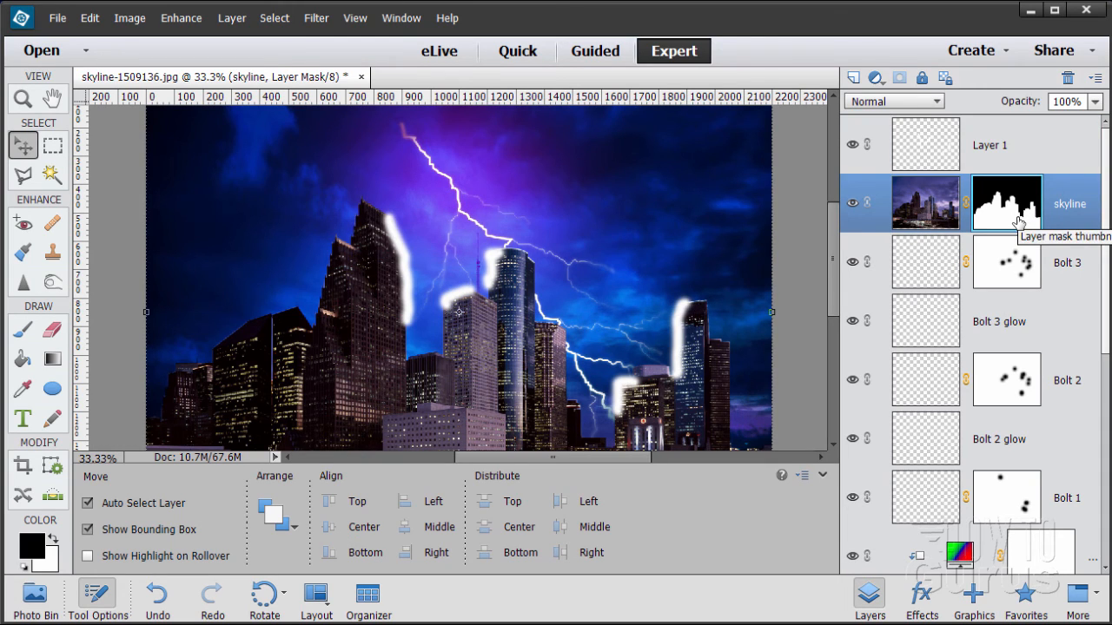
mouse_move(1018, 222)
mouse_down()
mouse_move(1008, 222)
mouse_move(1008, 152)
mouse_up()
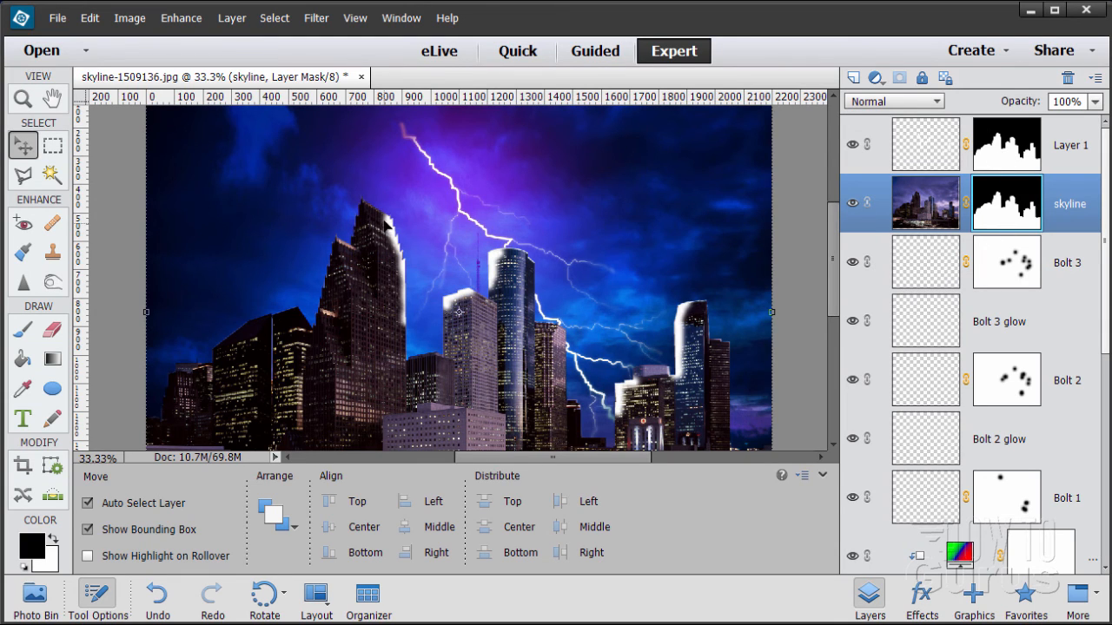
Set the blend mode of the painted edge highlights on Layer 1 to Soft Light.
click(937, 146)
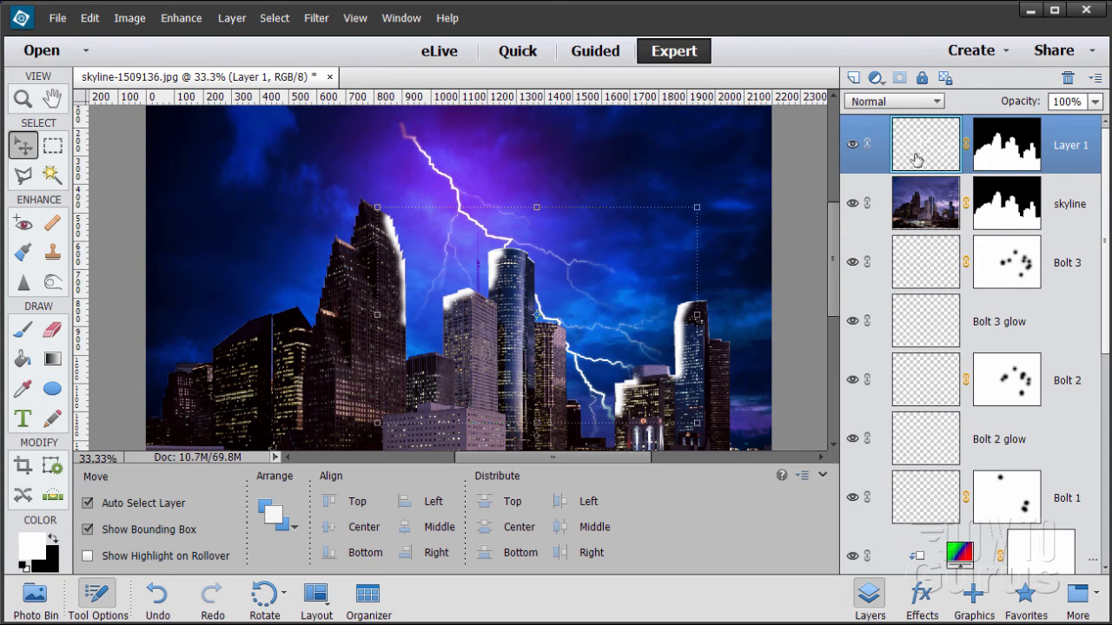
click(897, 105)
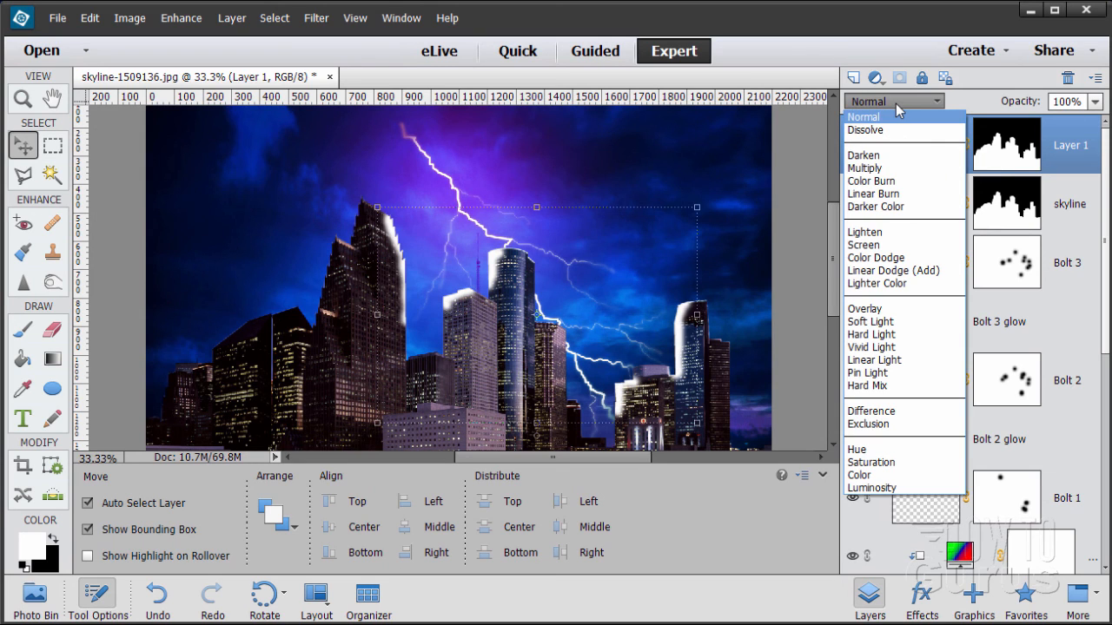
click(872, 322)
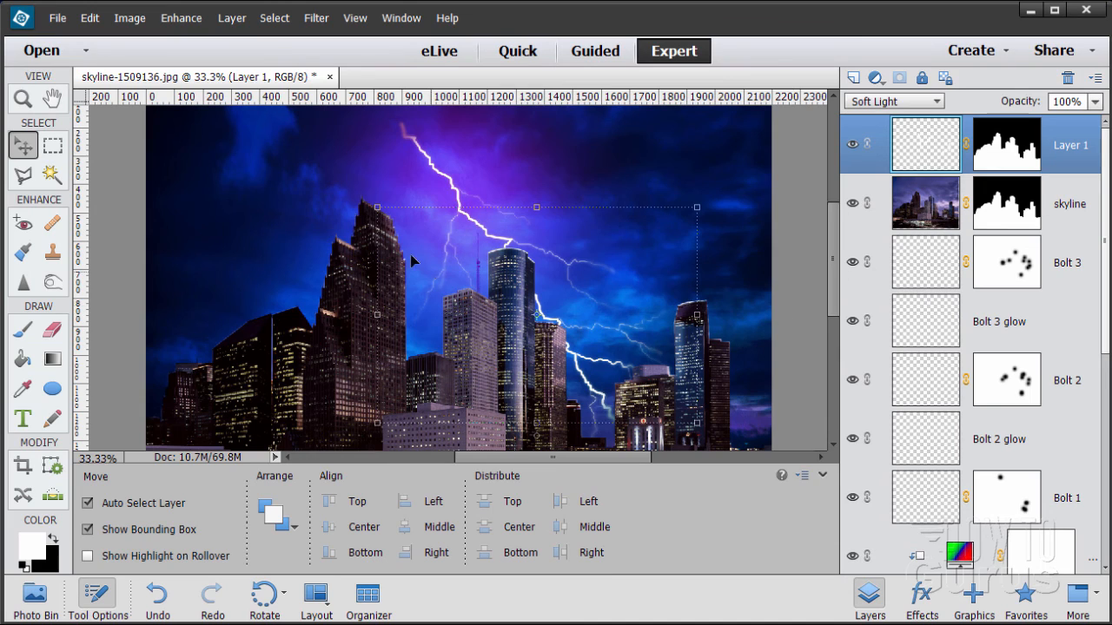
Compare the buildings with and without the Layer 1 edge highlights, leaving the layer visible.
click(853, 148)
click(853, 147)
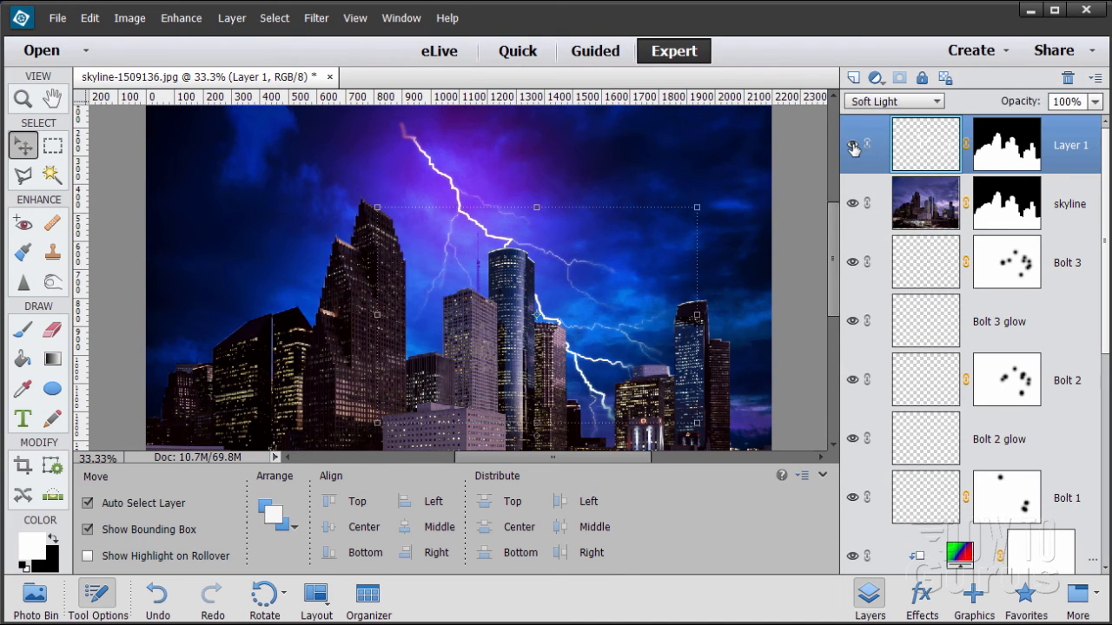
click(853, 147)
click(853, 148)
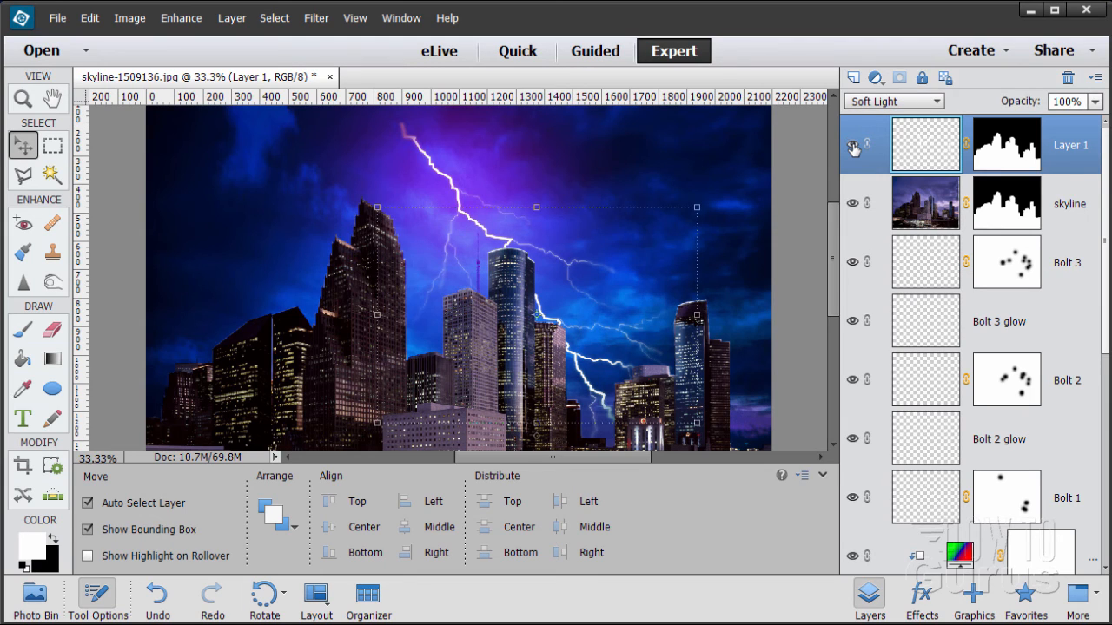
click(853, 148)
click(853, 148)
click(853, 148)
click(853, 148)
click(853, 148)
click(853, 147)
click(853, 148)
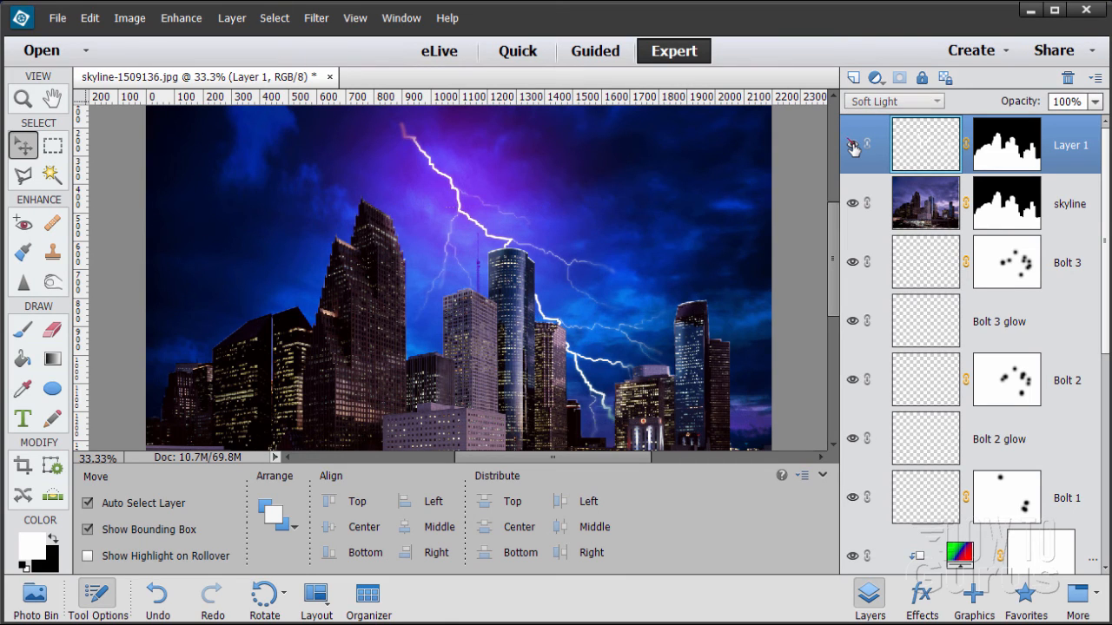
click(853, 147)
click(853, 148)
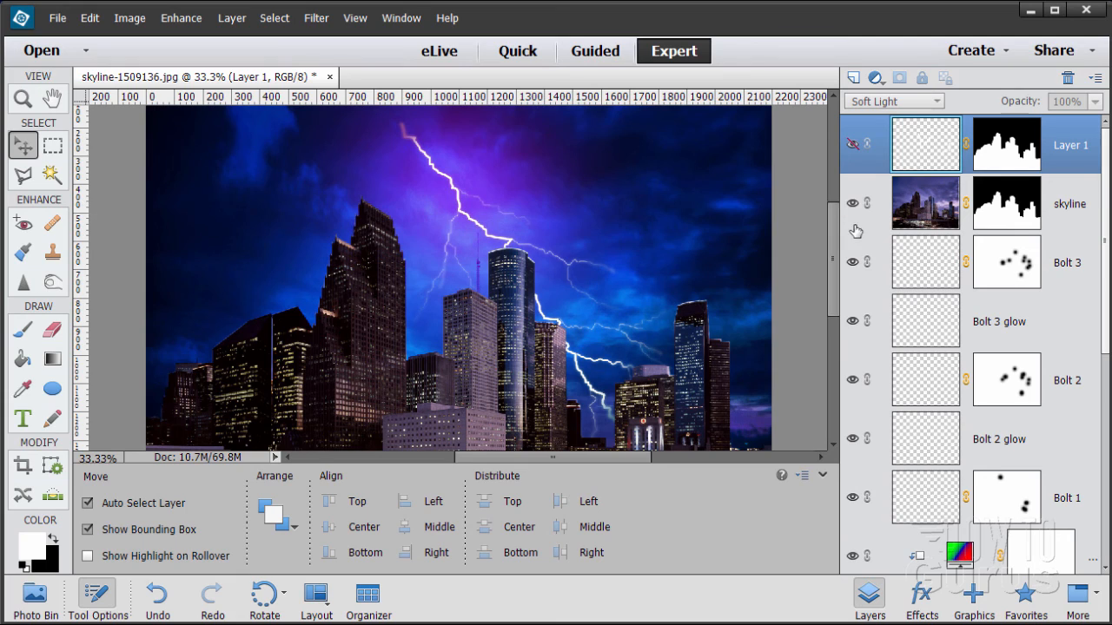
click(853, 146)
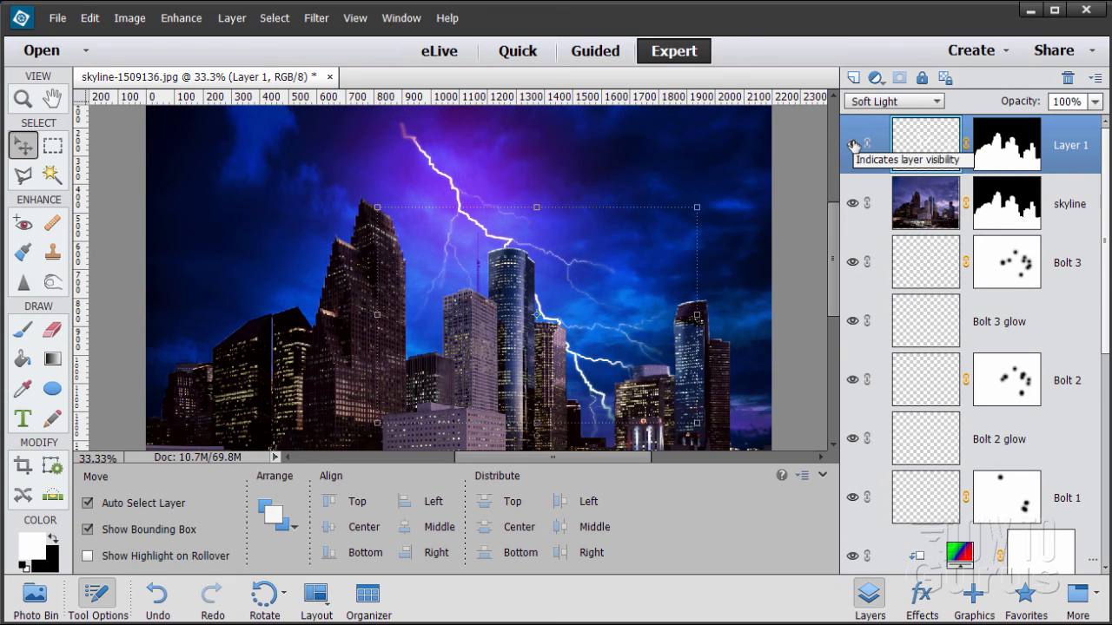
Rename Layer 1 as building glow.
double_click(1065, 148)
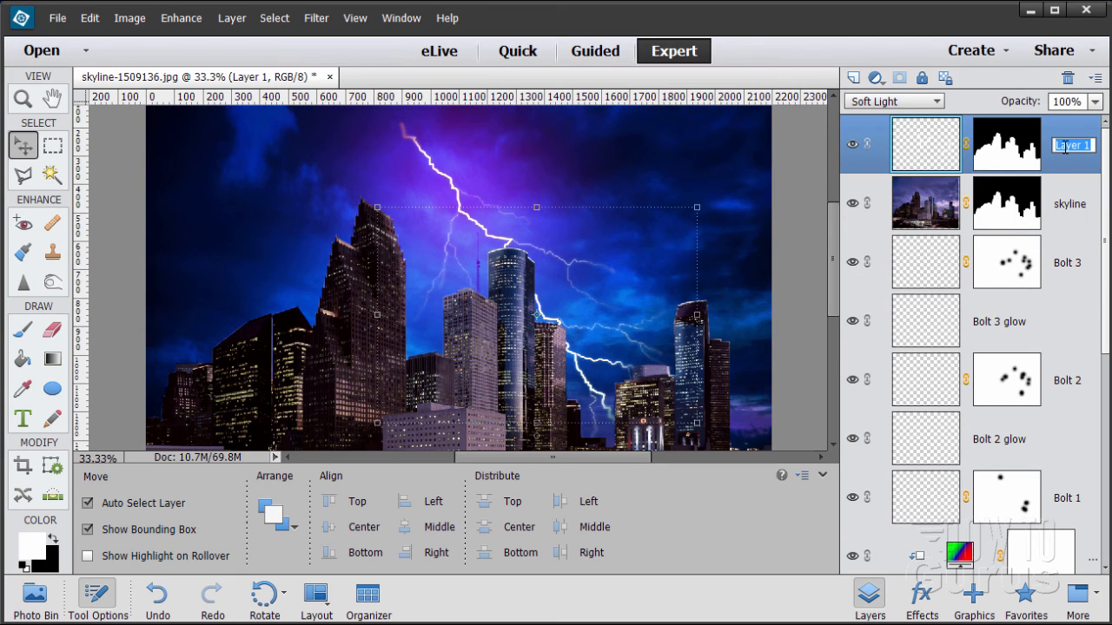
text(b)
text(uilding glow)
key(Return)
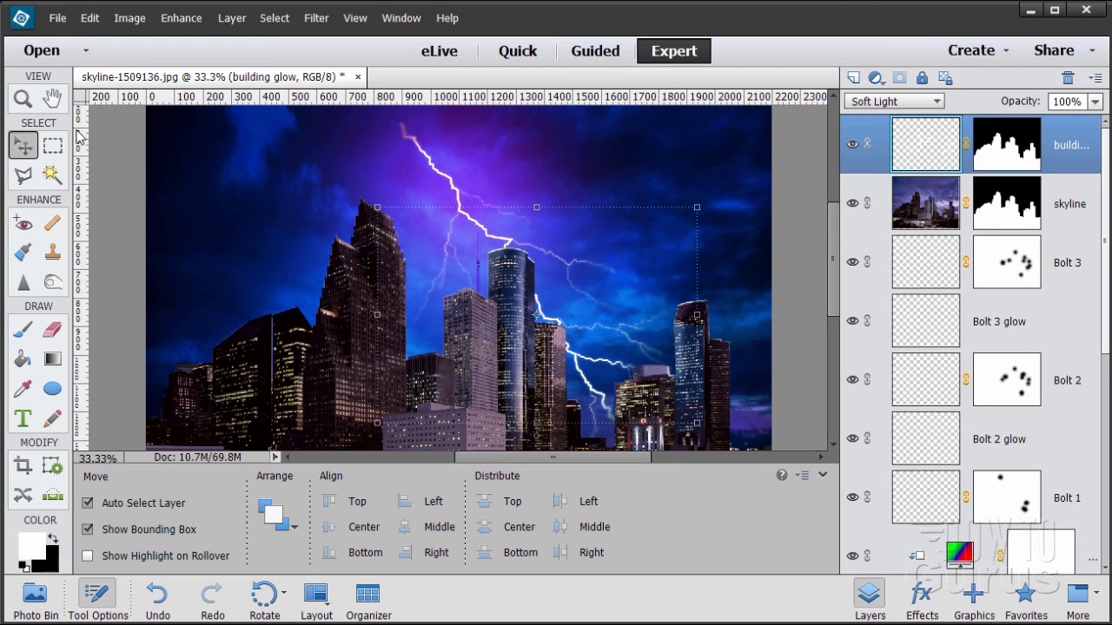
Float the image in its own window, positioned beside the layer stack, and review the lower layers.
drag(163, 89, 185, 47)
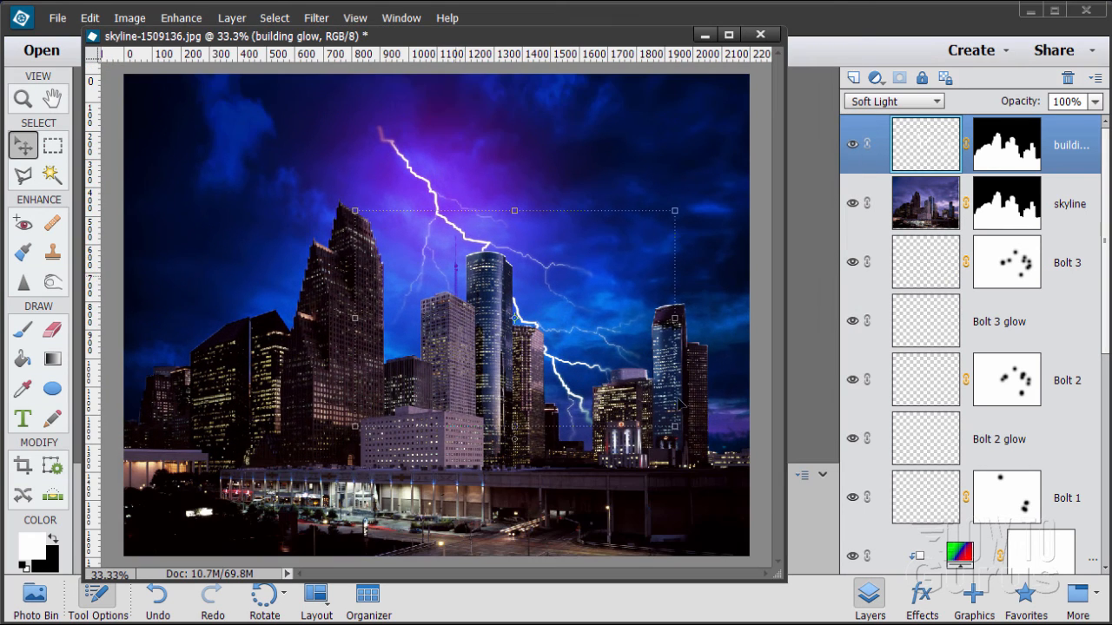
drag(578, 38, 594, 36)
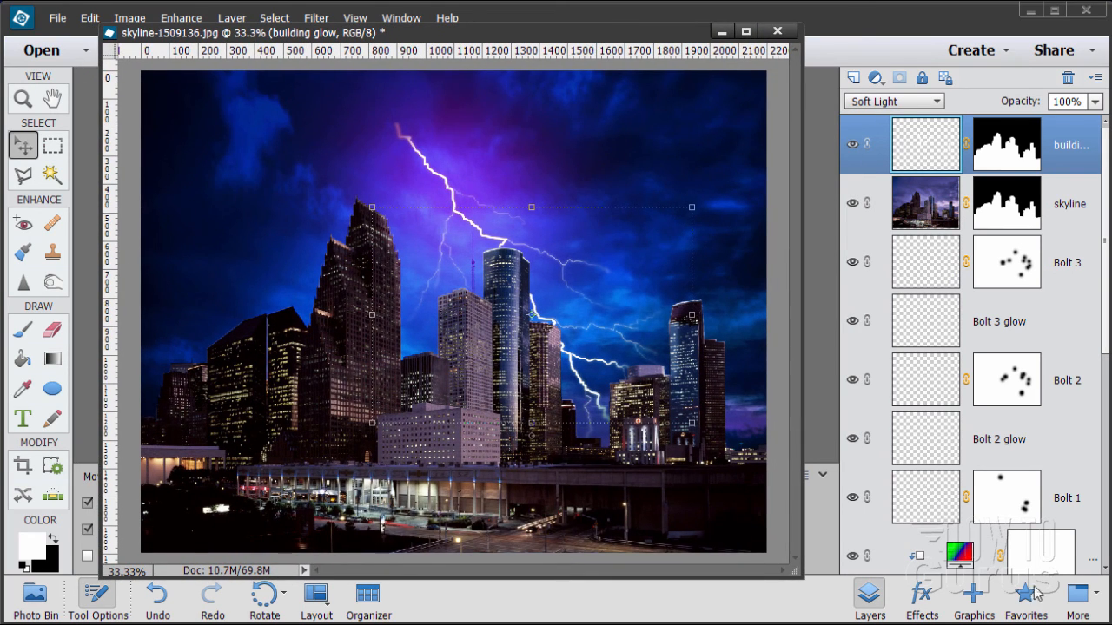
scroll(1107, 347, down, 10)
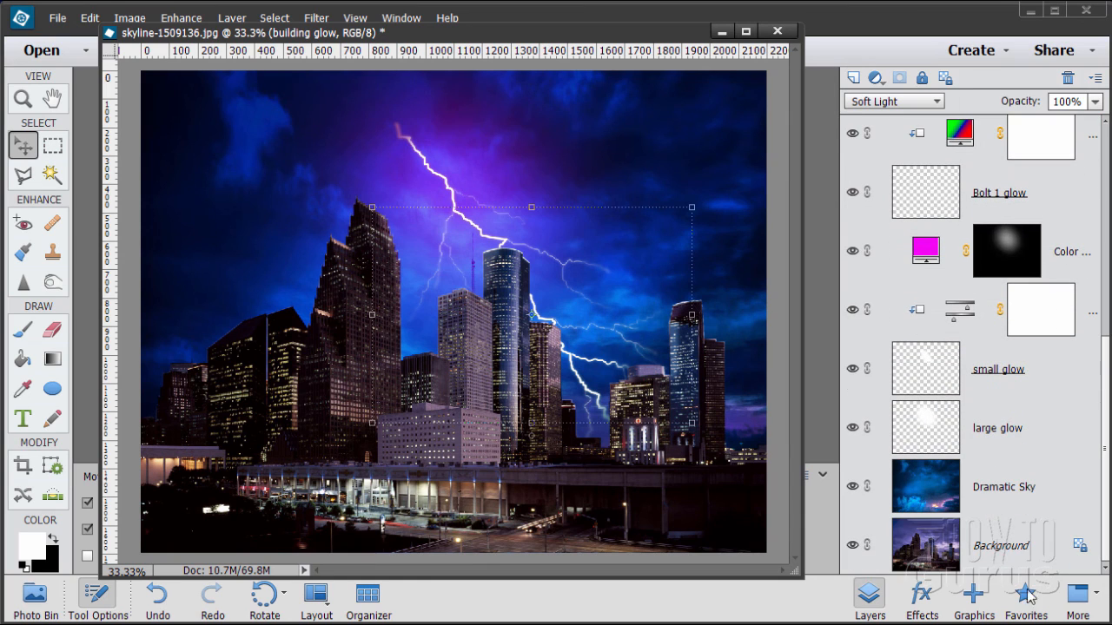
Duplicate the Background layer at the bottom of the layer stack.
click(913, 560)
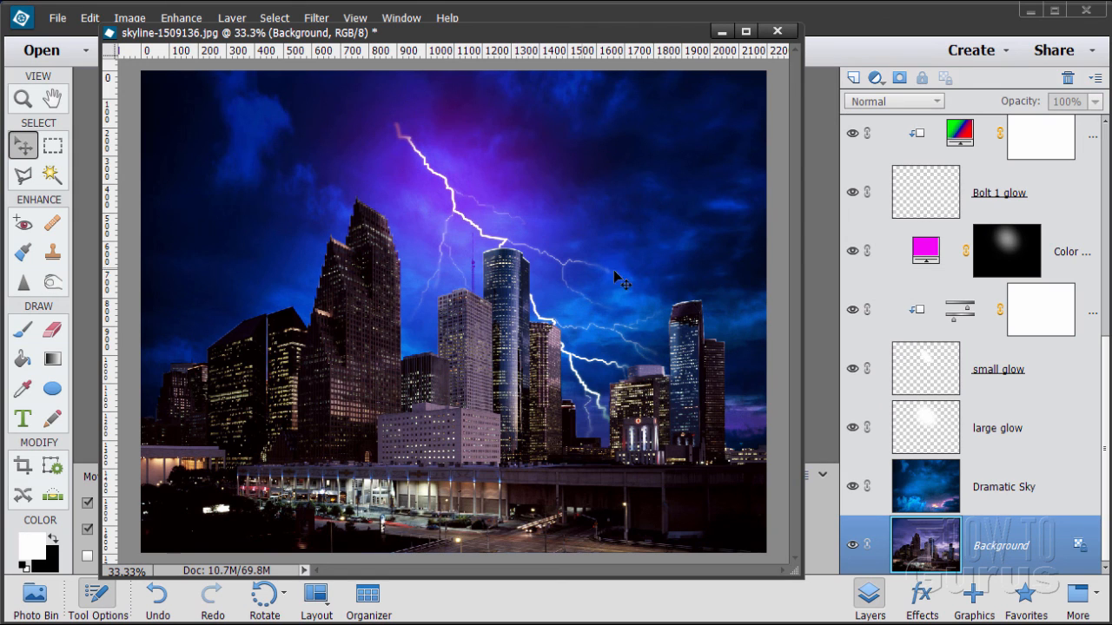
drag(628, 34, 616, 39)
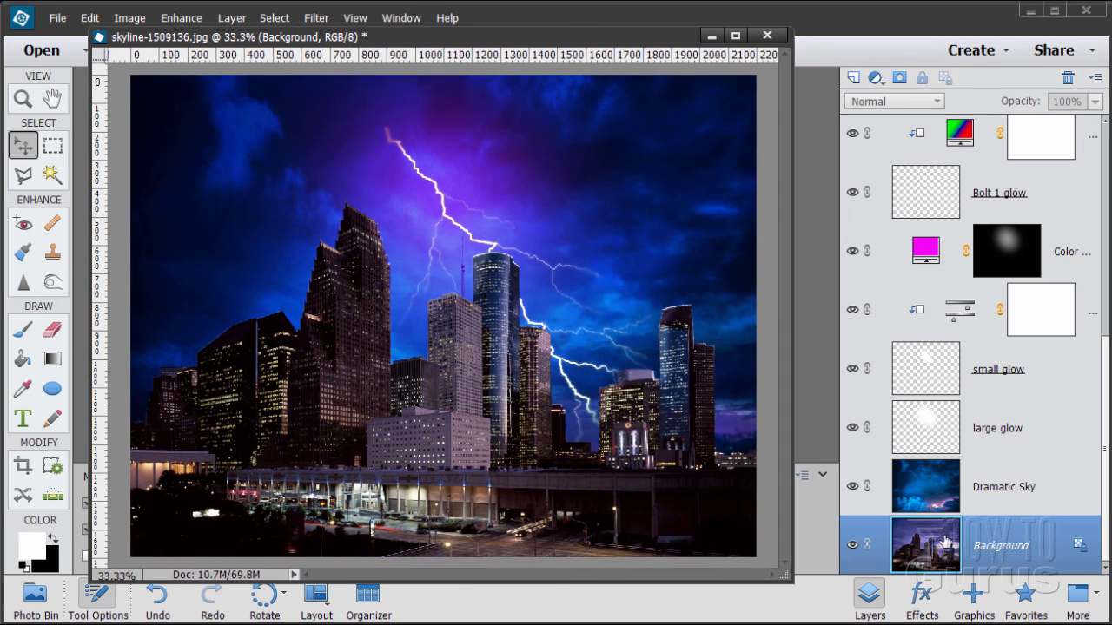
drag(914, 556, 854, 78)
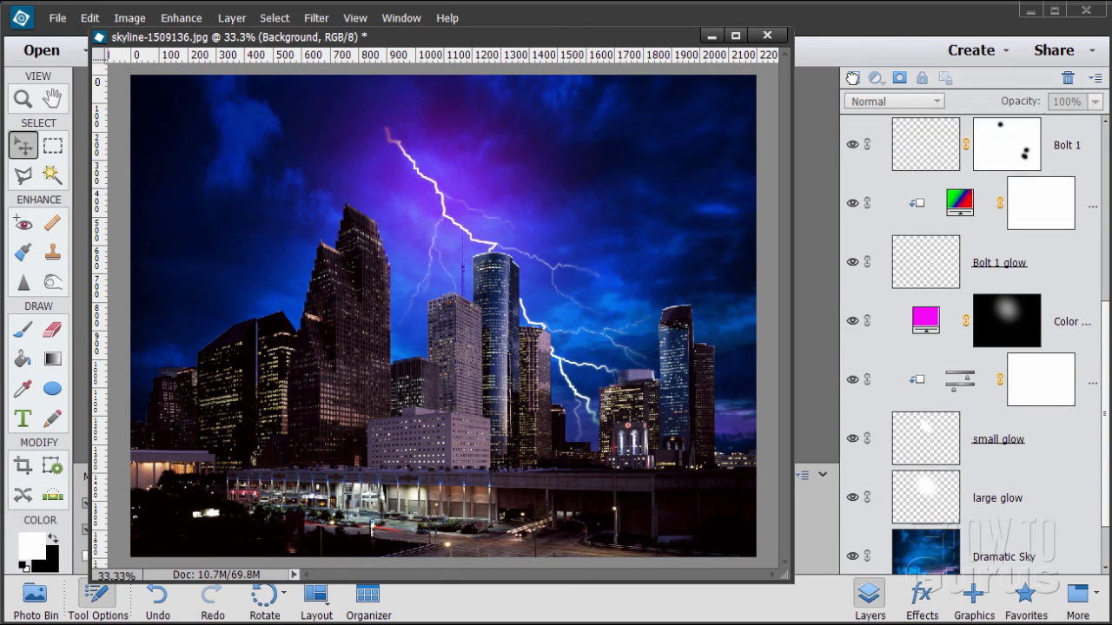
Move the Background copy layer to the very top of the layer stack, above the building glow layer.
drag(949, 537, 929, 187)
scroll(1107, 352, up, 5)
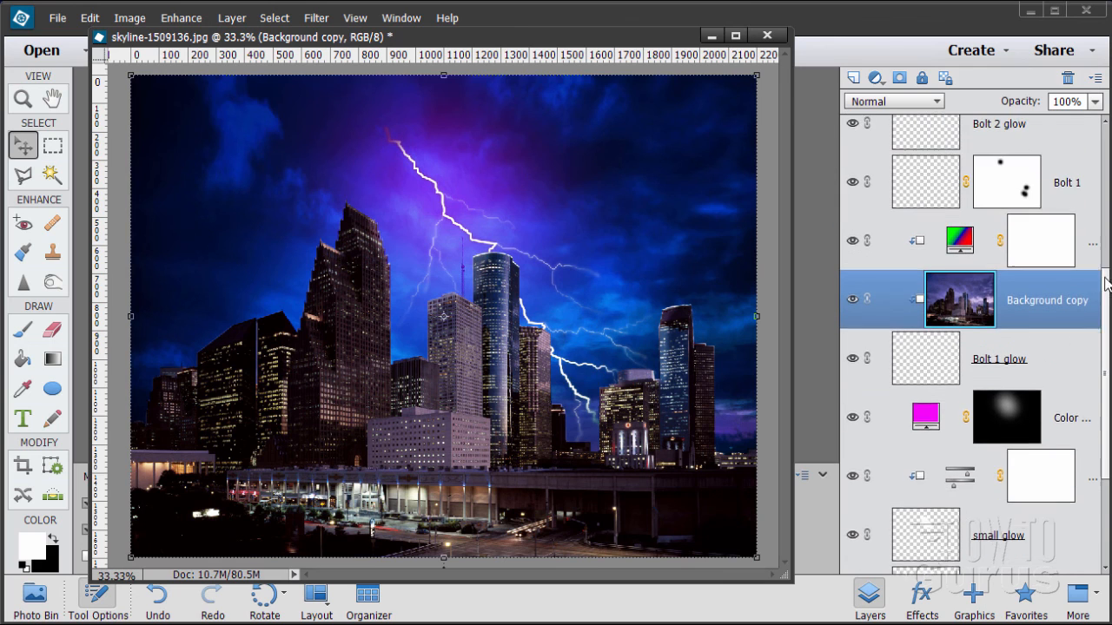
drag(1008, 375, 1006, 350)
drag(985, 167, 986, 174)
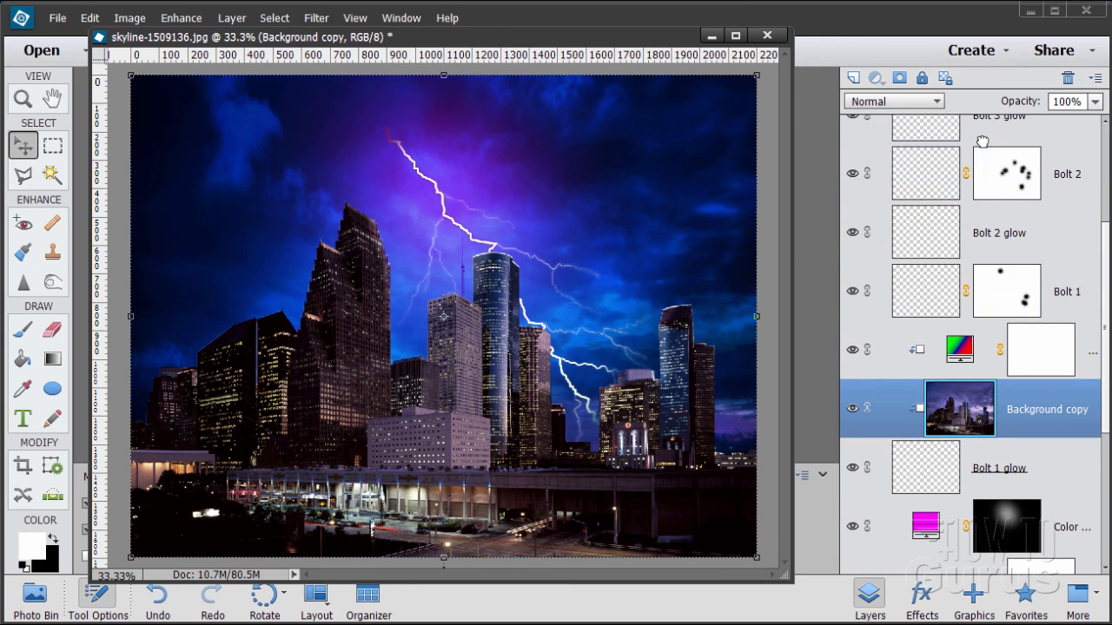
scroll(1091, 190, up, 3)
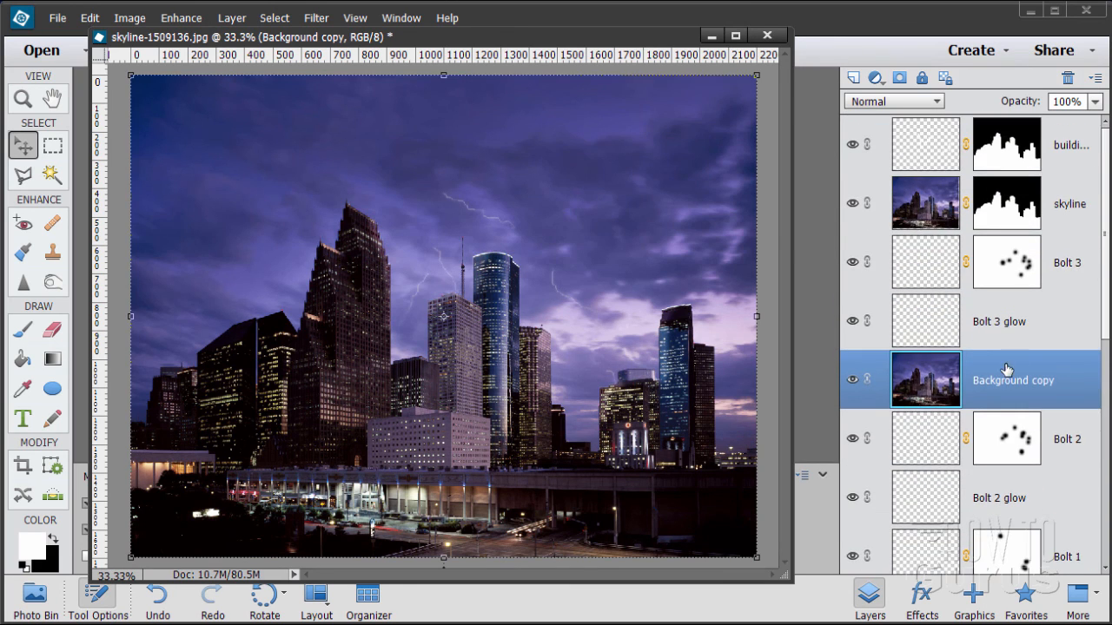
drag(1005, 373, 1006, 131)
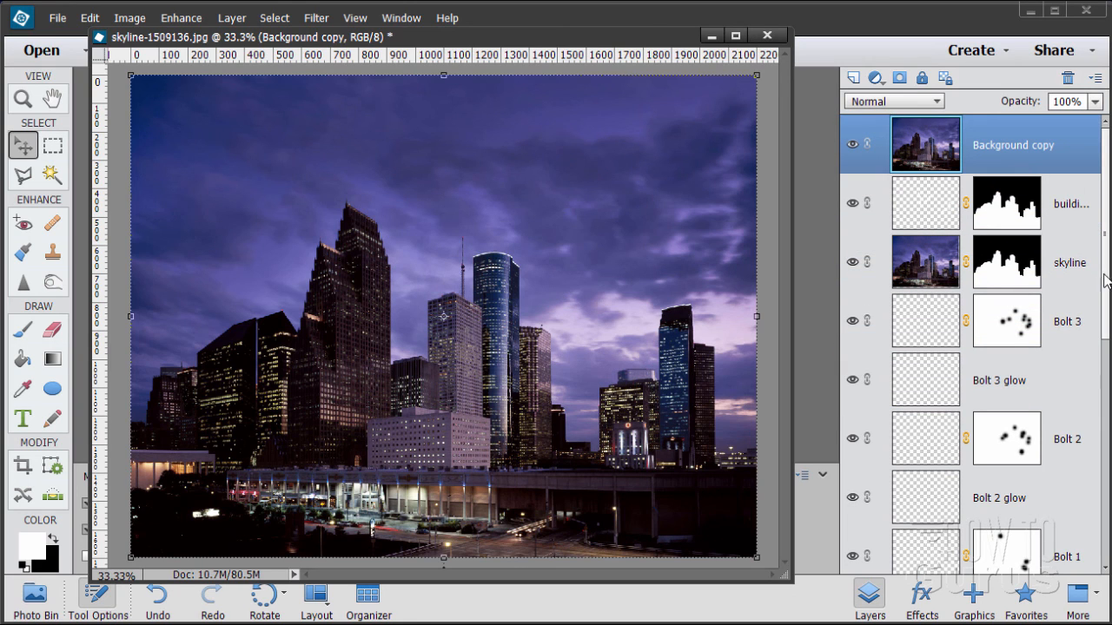
Compare the original photo with the storm composite by toggling the Background copy layer's visibility, leaving that layer hidden.
click(853, 145)
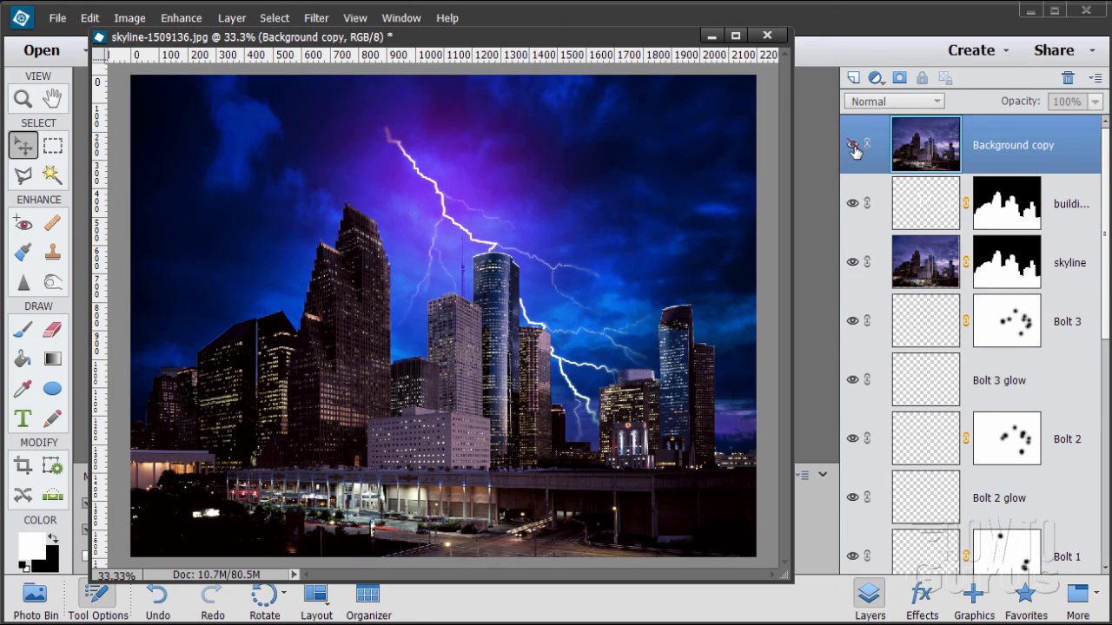
click(853, 145)
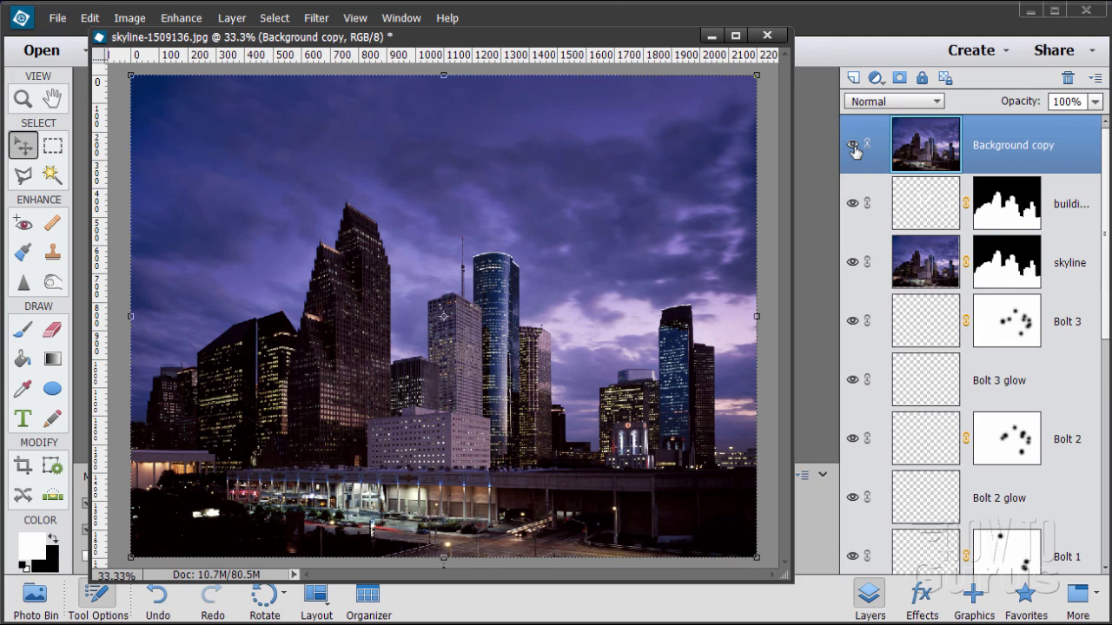
click(853, 145)
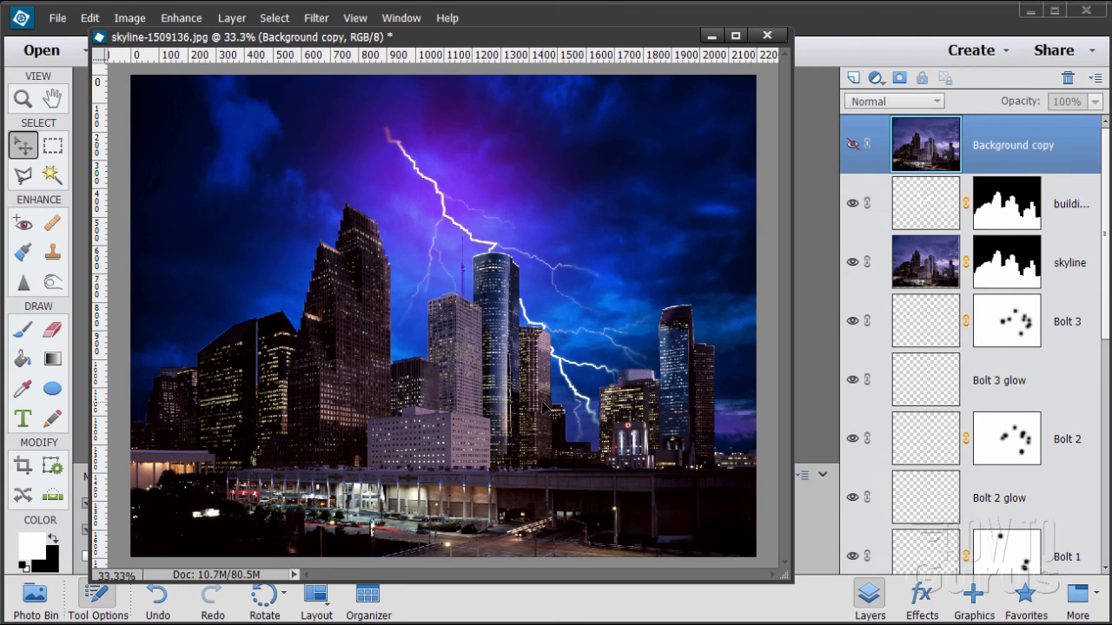
drag(557, 36, 571, 33)
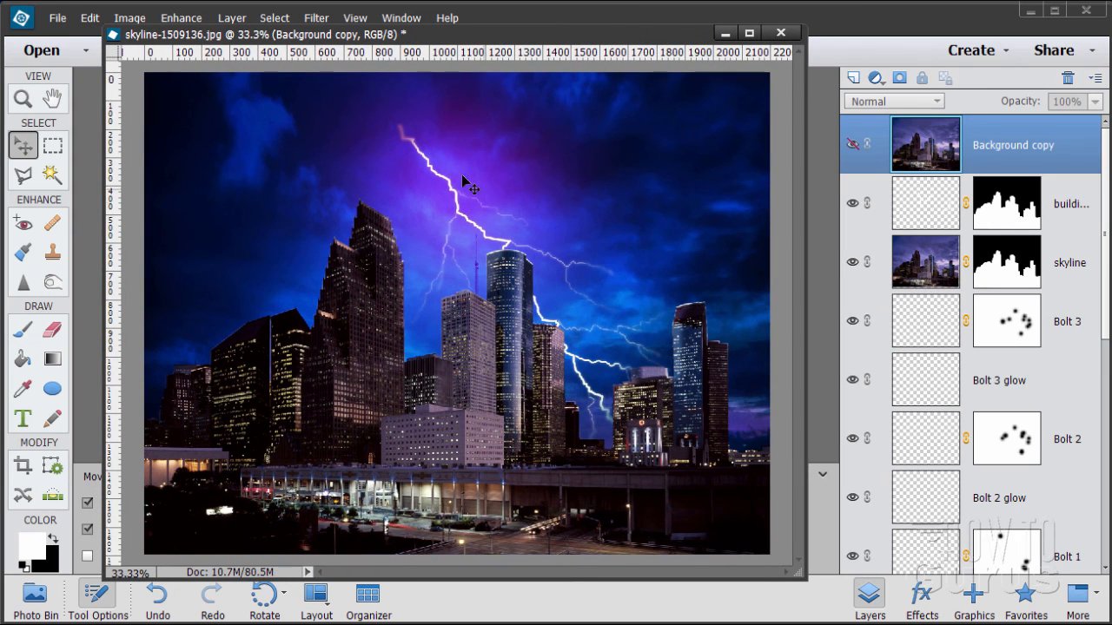